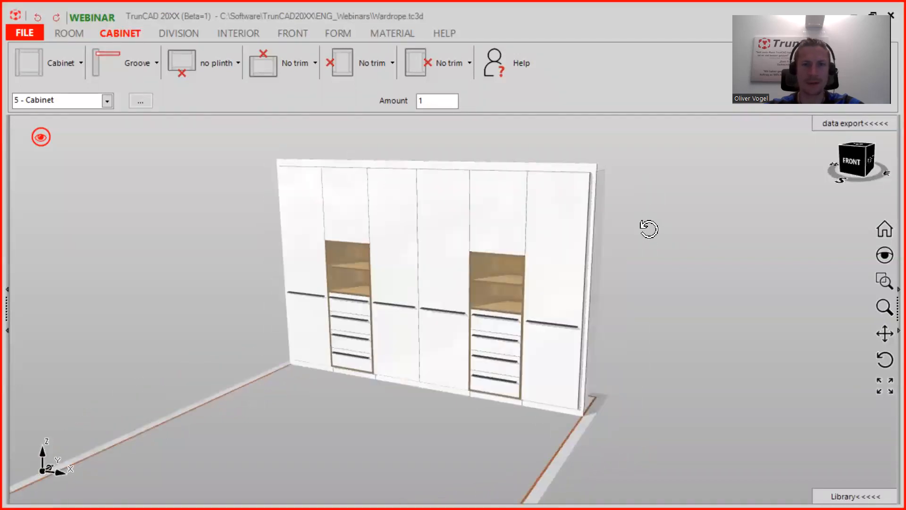
Step: Turn on the dimensions and edit markers of the wardrobe, open its fronts, and hide them to expose the interior
click(503, 321)
scroll(503, 322, up, 3)
drag(711, 299, 236, 293)
scroll(236, 293, down, 5)
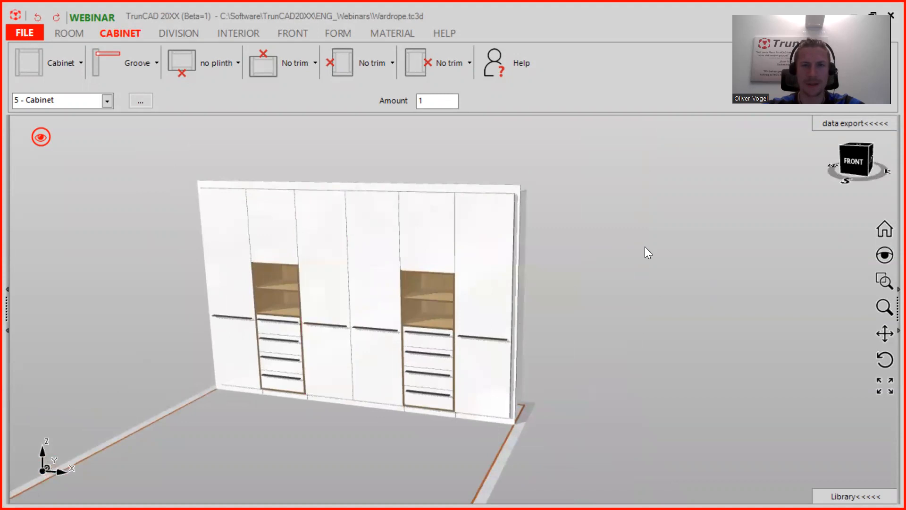
drag(645, 250, 639, 247)
click(43, 136)
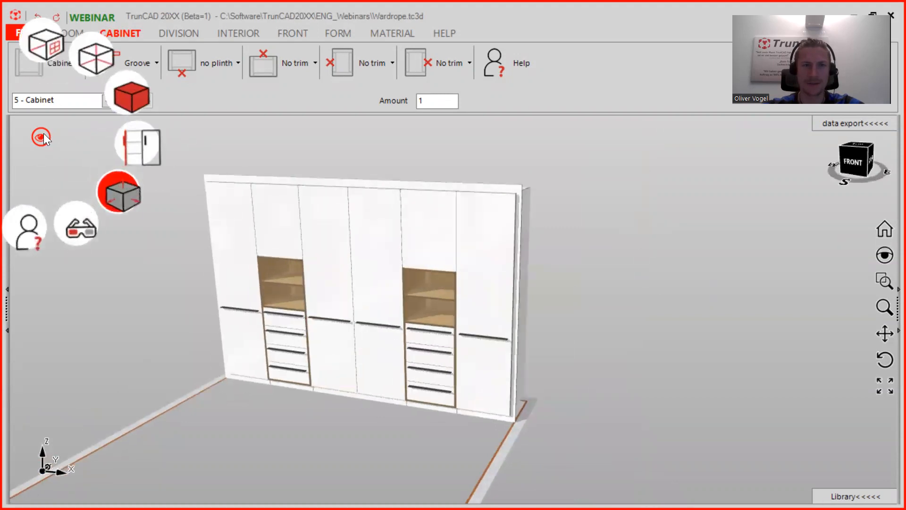
click(114, 197)
click(114, 197)
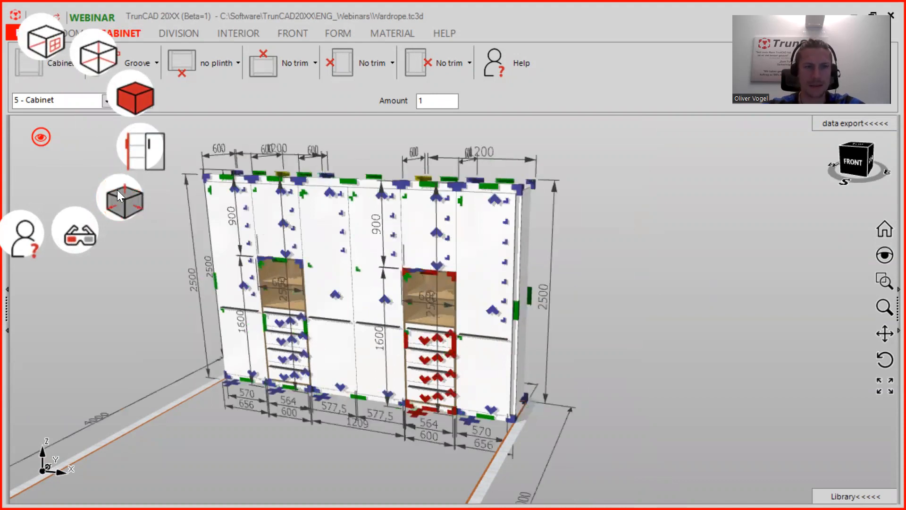
click(152, 160)
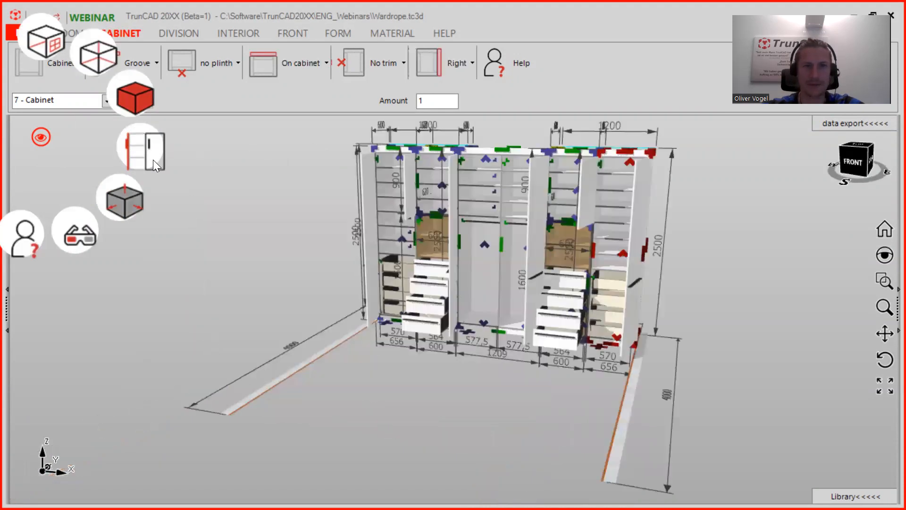
click(153, 159)
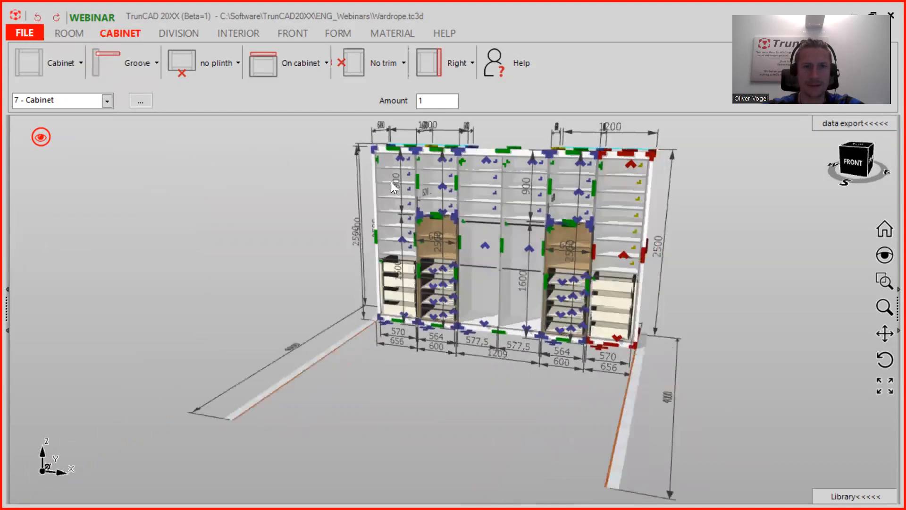
Step: Examine the wardrobe's interior, including its shelves, drawers, clothes rails and open wooden compartments
scroll(390, 180, up, 2)
scroll(404, 231, up, 2)
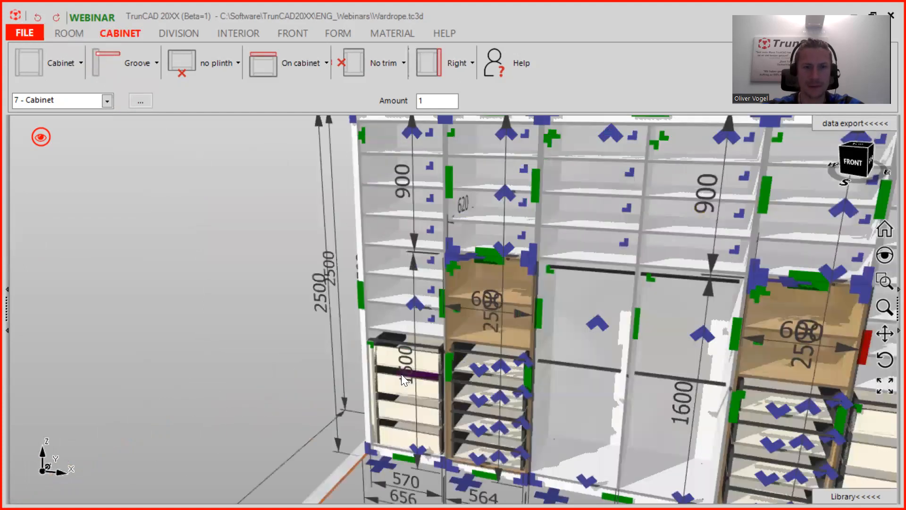
scroll(368, 354, up, 2)
scroll(367, 353, up, 1)
middle_drag(525, 312, 514, 298)
scroll(525, 236, up, 3)
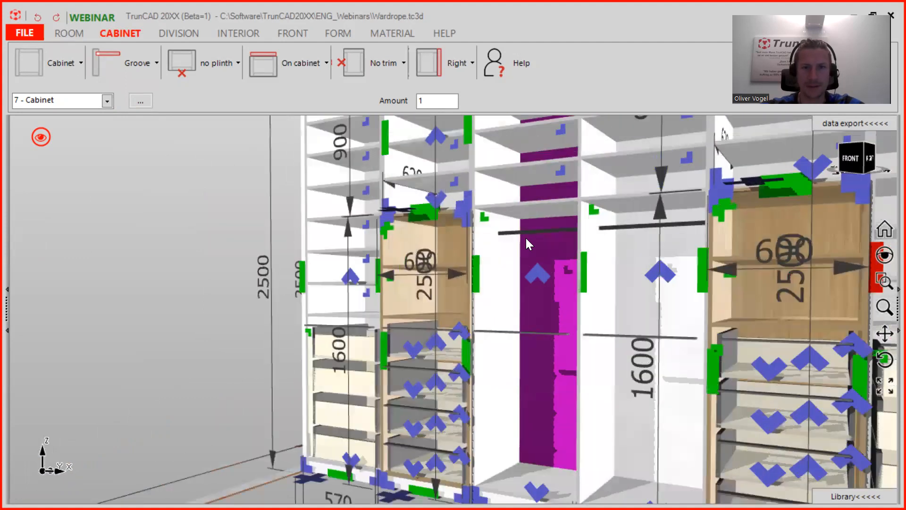
scroll(558, 202, down, 2)
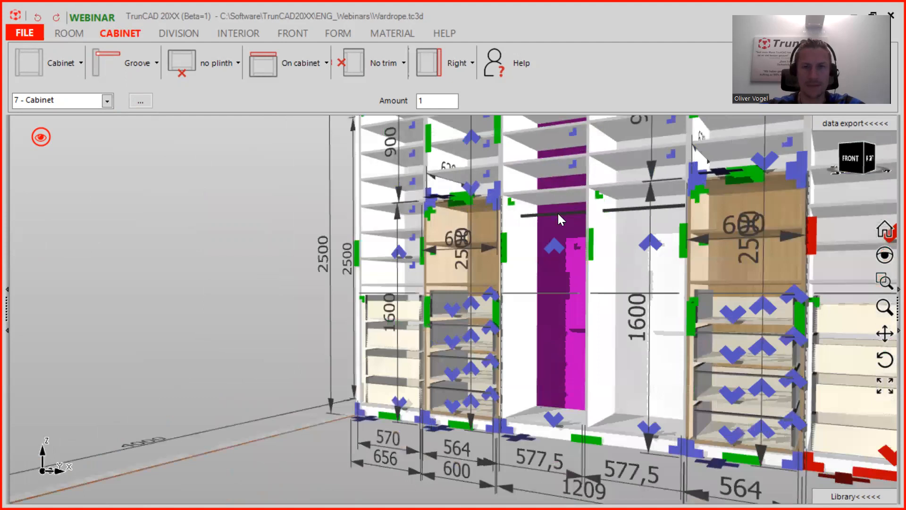
scroll(557, 212, down, 5)
middle_drag(546, 221, 471, 206)
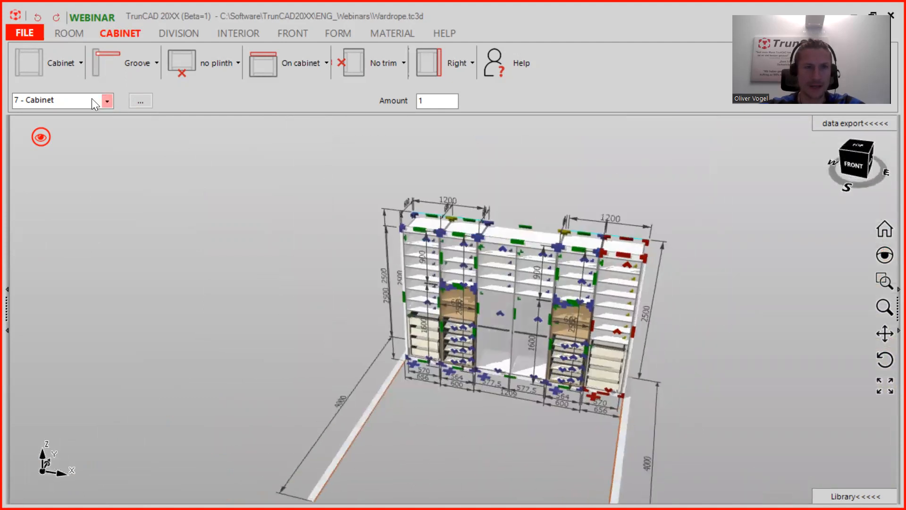
Step: Start a new project and set the room width to 3721
click(29, 34)
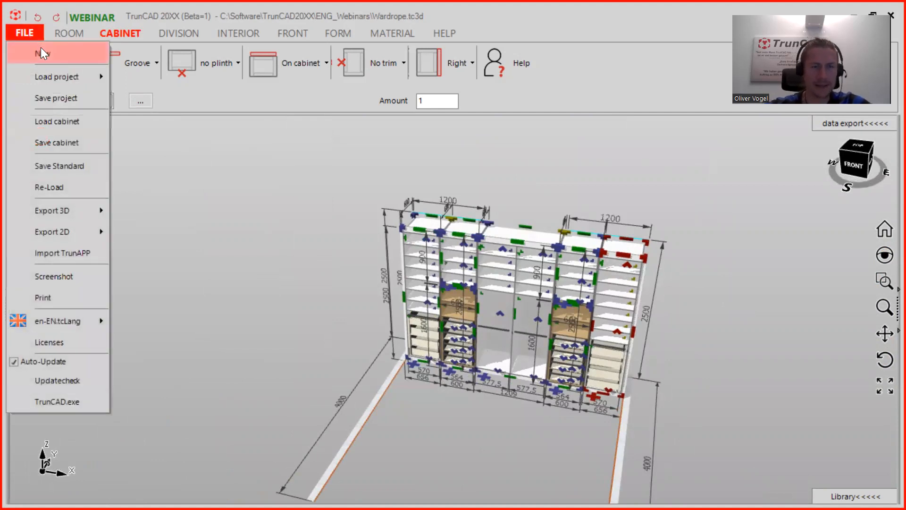
click(41, 47)
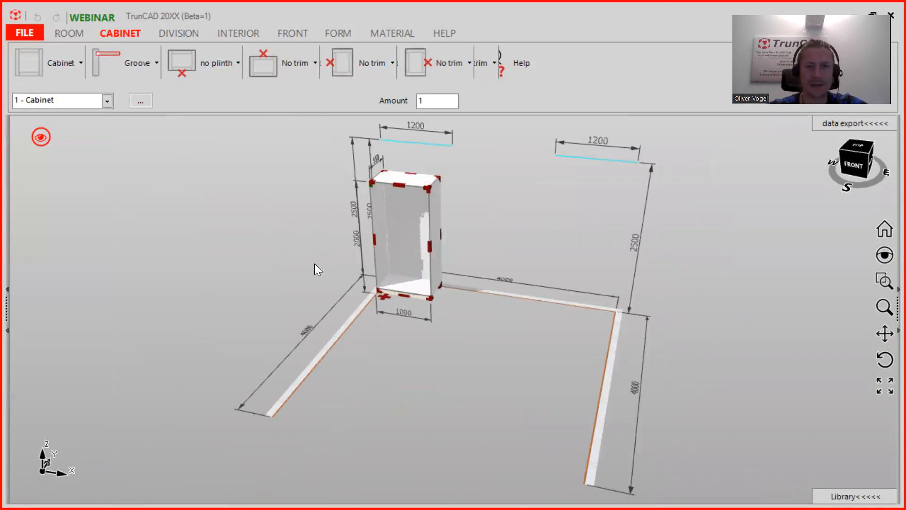
scroll(314, 262, up, 2)
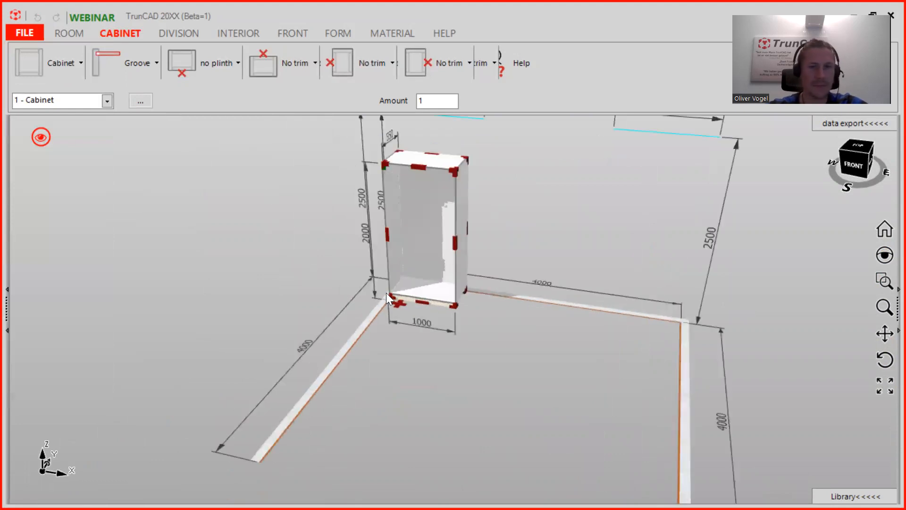
scroll(432, 349, up, 3)
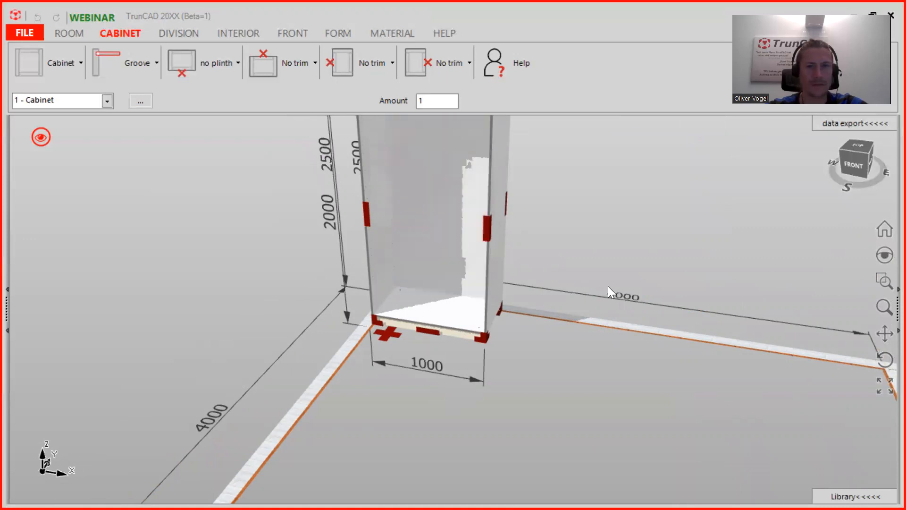
click(625, 295)
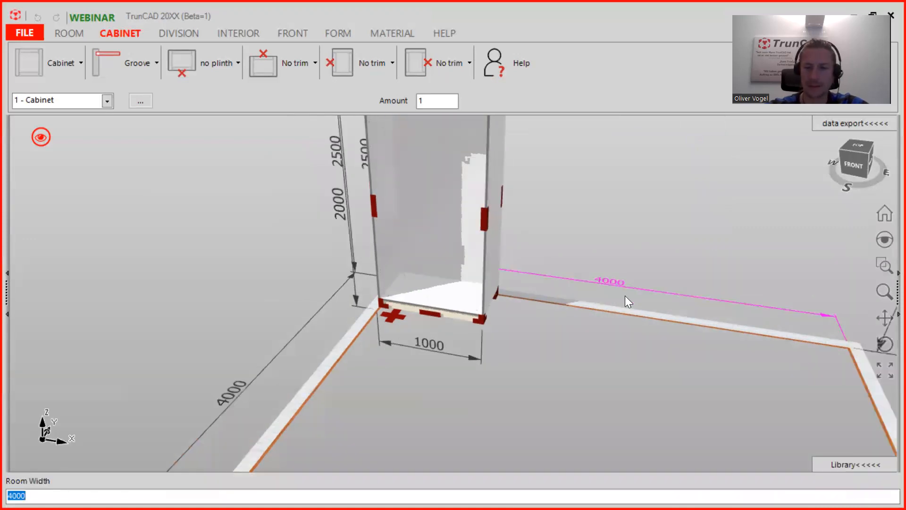
text(37)
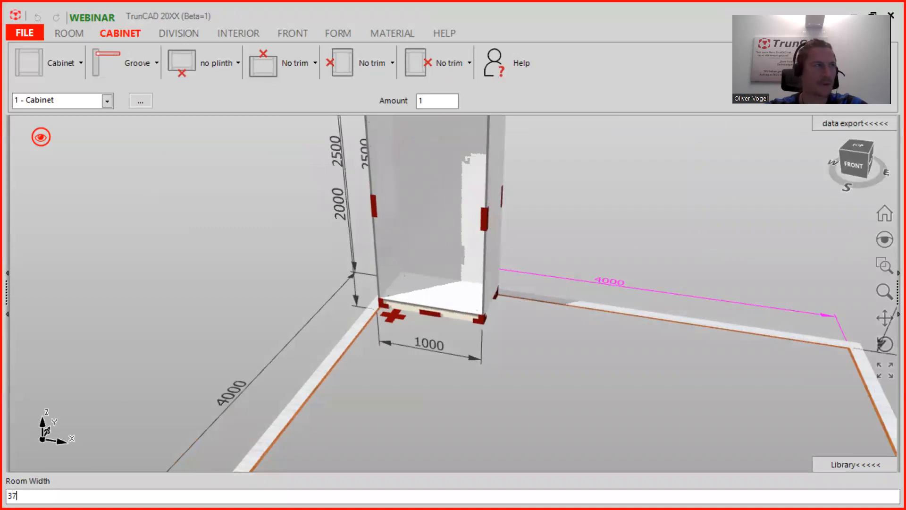
text(21)
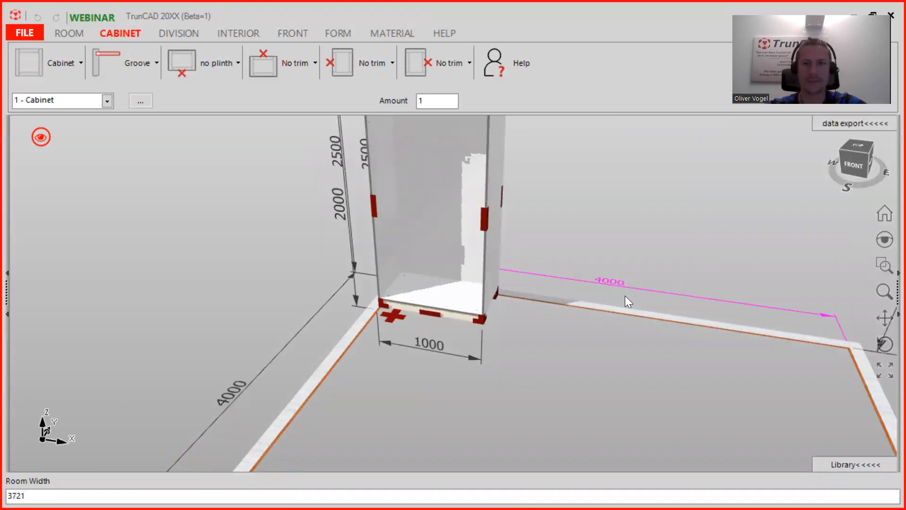
key(Return)
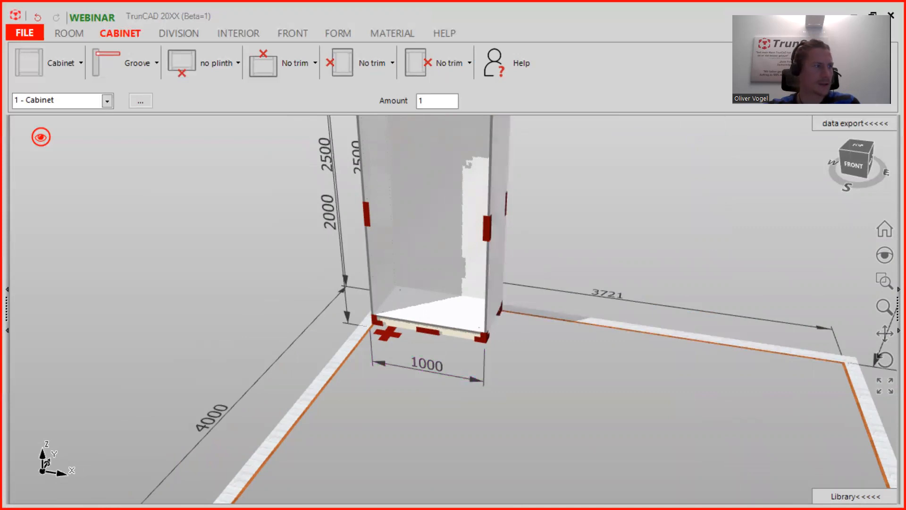
Step: Set the first cabinet's width to 656 and its height to 2500
click(399, 364)
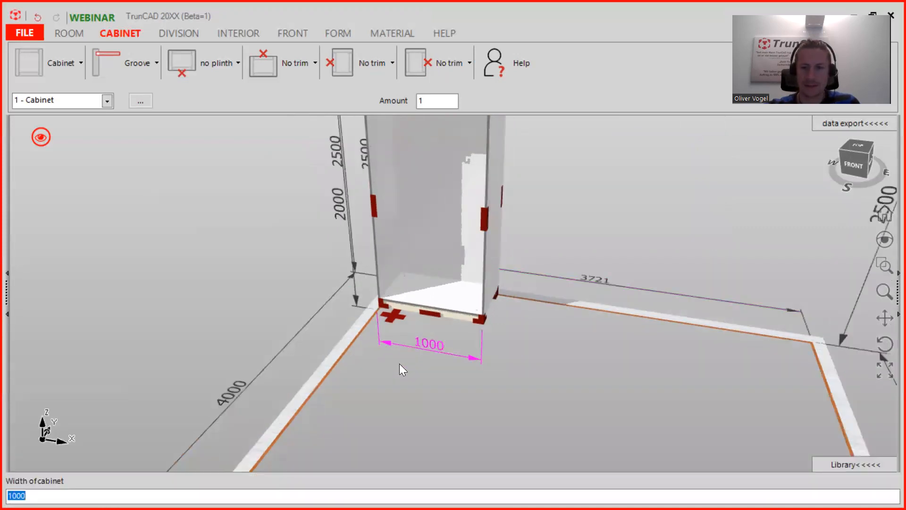
text(656)
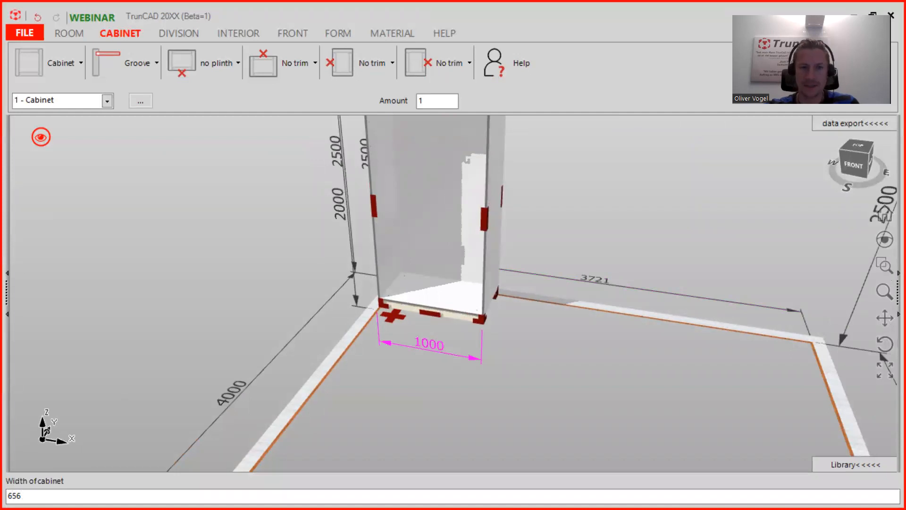
key(Return)
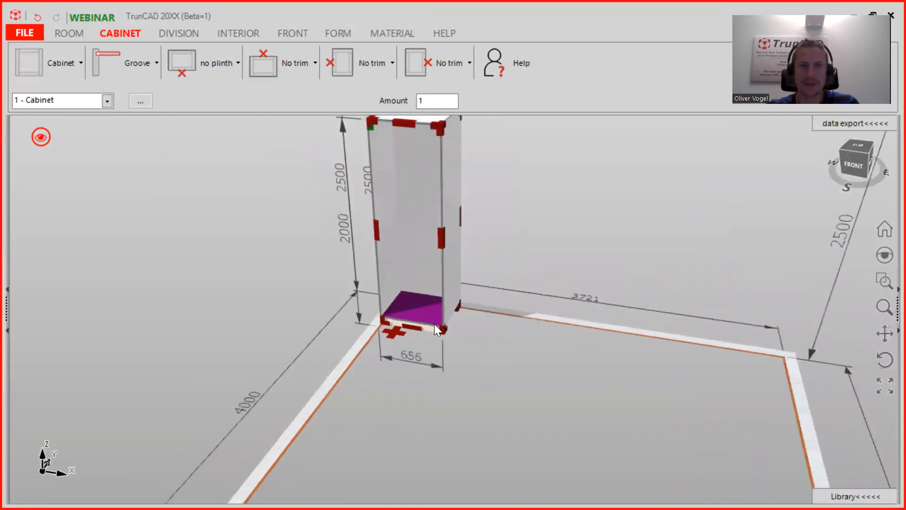
middle_drag(503, 275, 542, 288)
scroll(431, 272, up, 1)
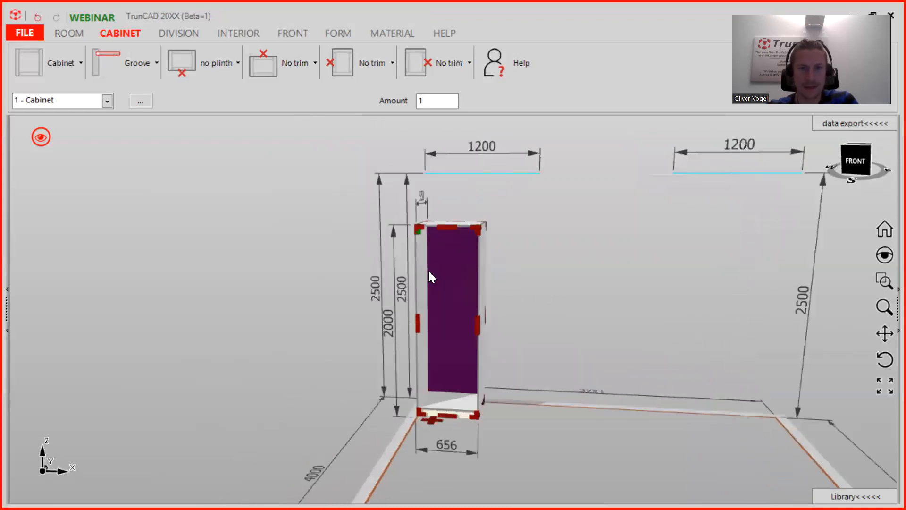
click(392, 236)
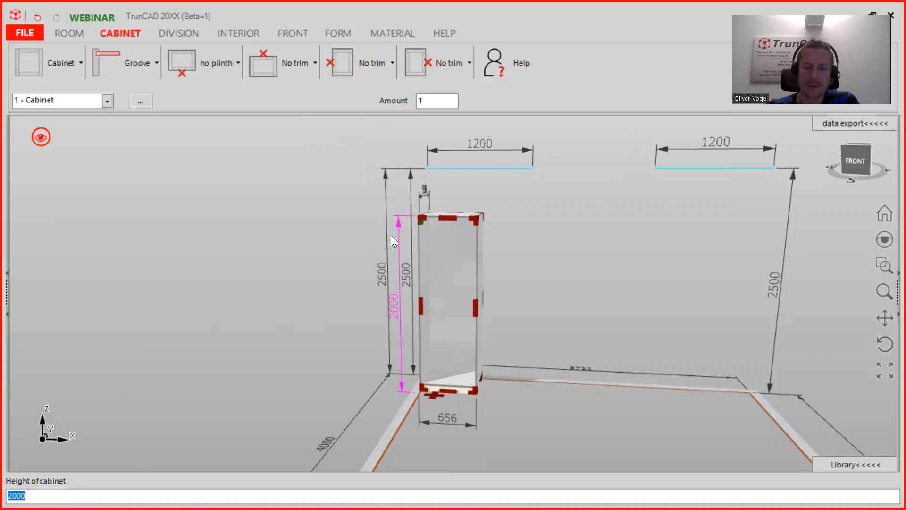
text(2500)
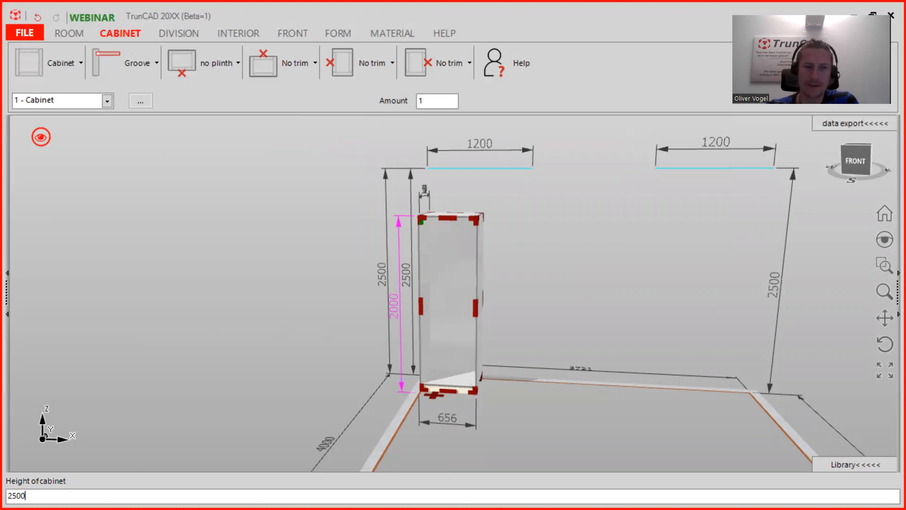
key(Return)
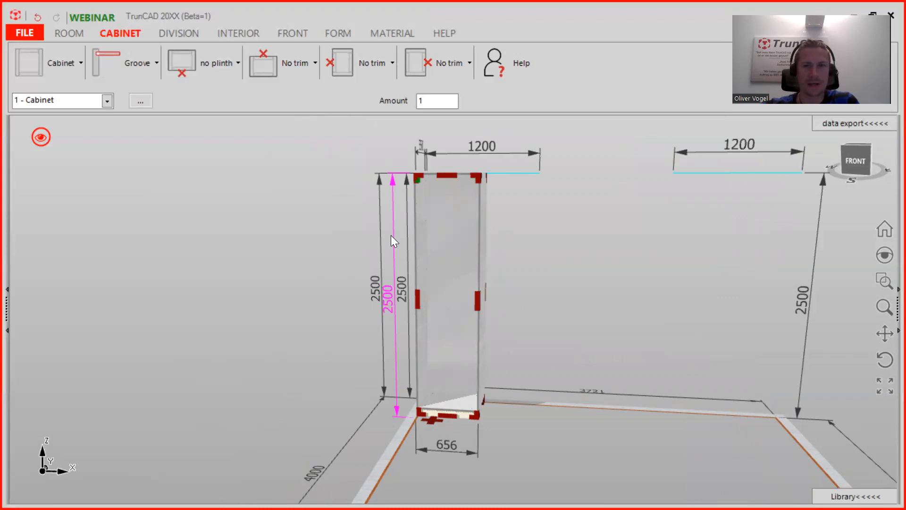
Step: Add a top trim of the On cabinet type to the cabinet
mouse_move(540, 226)
middle_down()
mouse_move(537, 238)
mouse_move(546, 236)
middle_up()
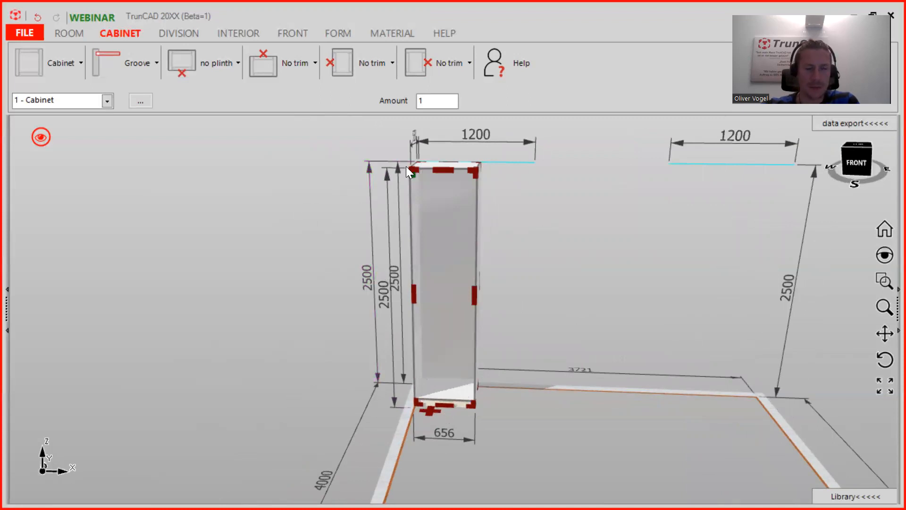
middle_drag(417, 164, 411, 179)
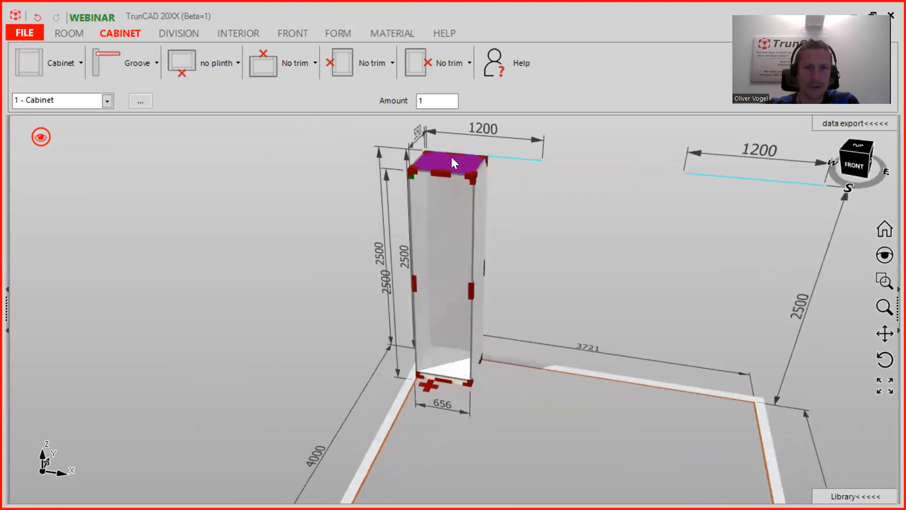
scroll(451, 157, up, 2)
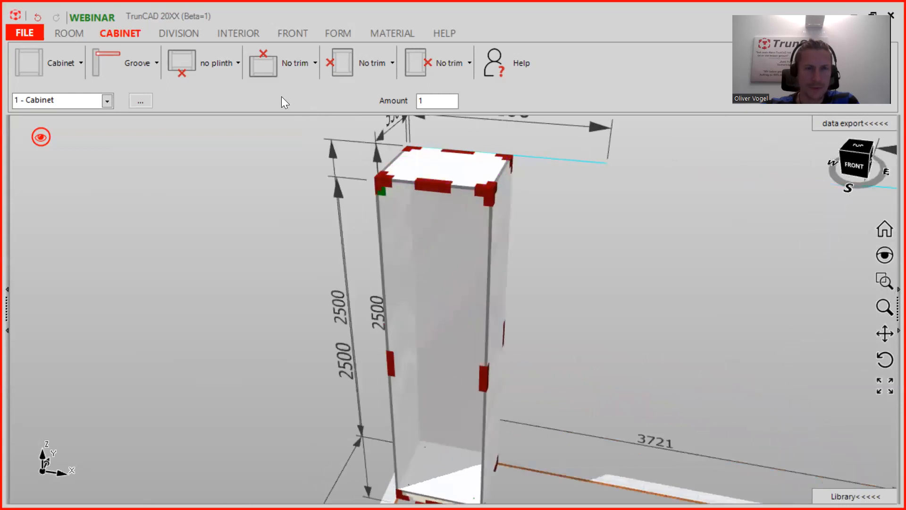
click(294, 66)
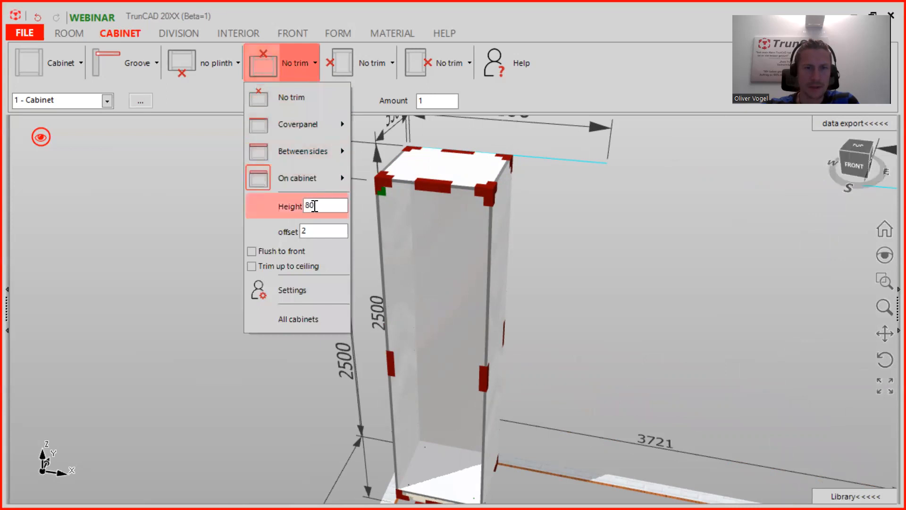
mouse_move(287, 186)
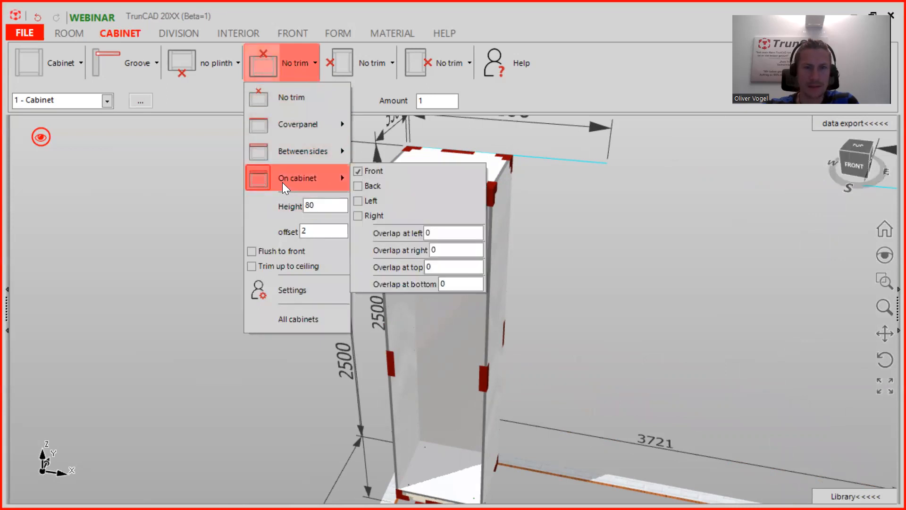
click(282, 182)
mouse_move(420, 183)
middle_down()
mouse_move(427, 179)
mouse_move(419, 172)
middle_up()
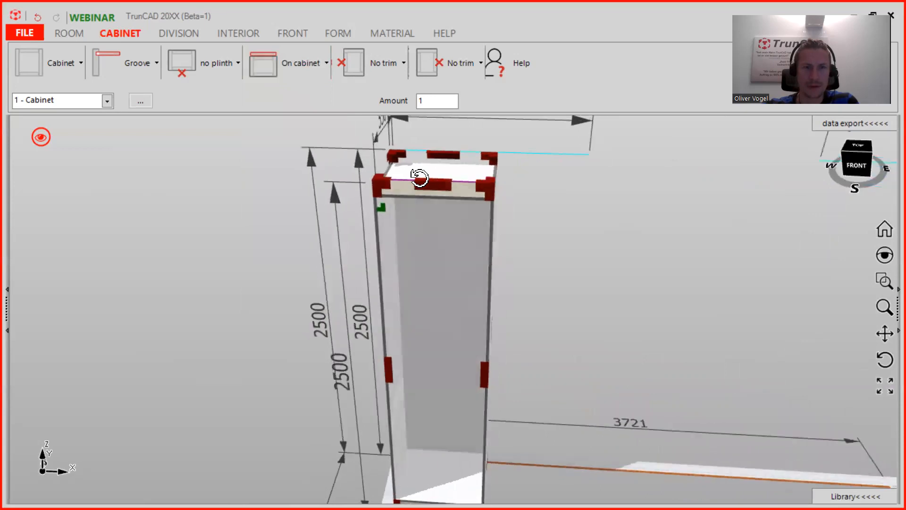
Step: Add a side trim of the Left type to the cabinet
click(393, 73)
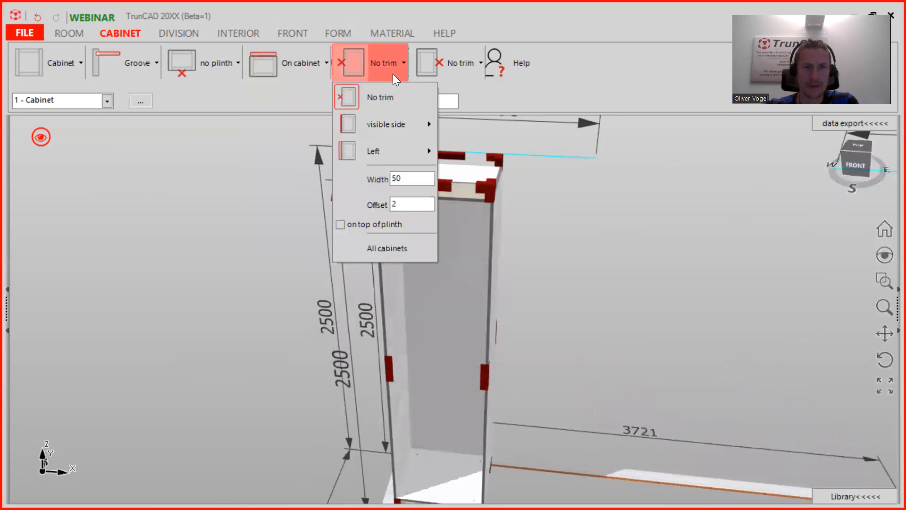
click(383, 146)
middle_drag(639, 371, 509, 322)
scroll(511, 324, down, 3)
ctrl+middle_drag(520, 367, 544, 315)
middle_drag(516, 372, 430, 337)
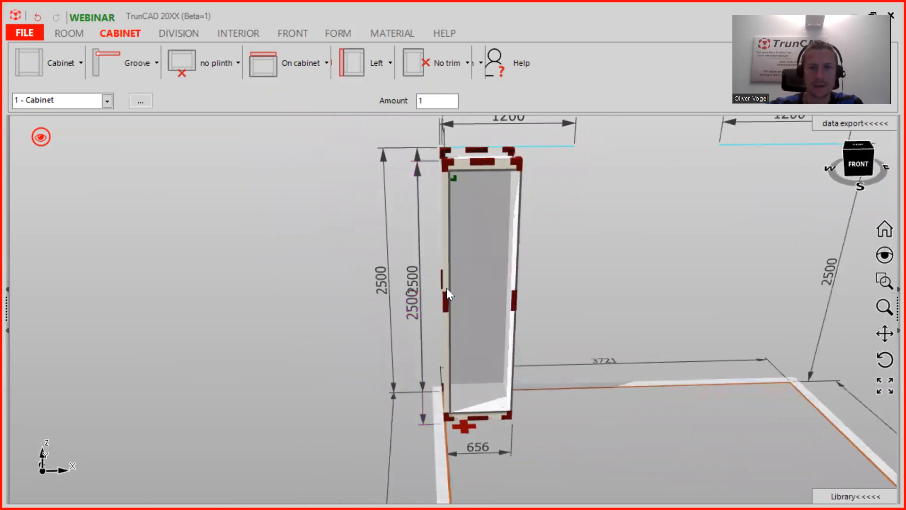
Step: Try a plinth of the Beneath cabinet type, switching its plinth legs off and on, and return to no plinth
scroll(459, 411, up, 5)
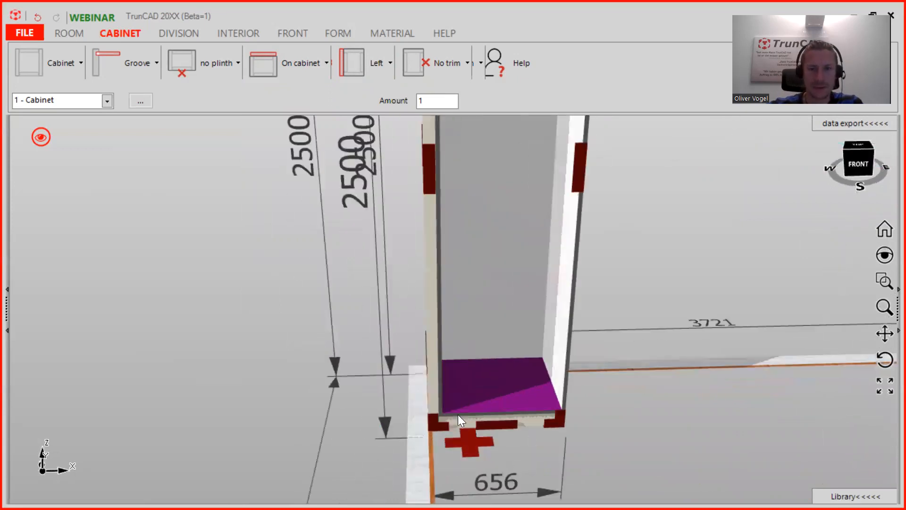
middle_drag(447, 442, 575, 415)
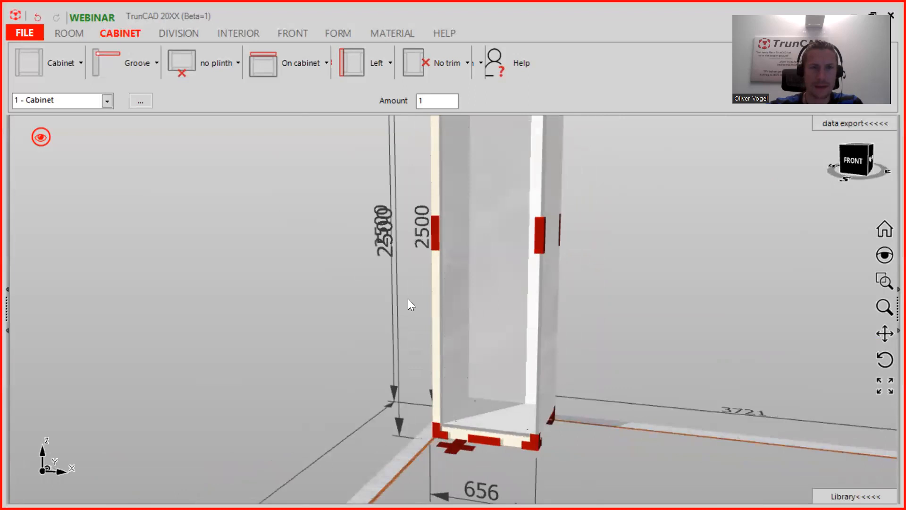
middle_drag(523, 379, 487, 373)
click(217, 71)
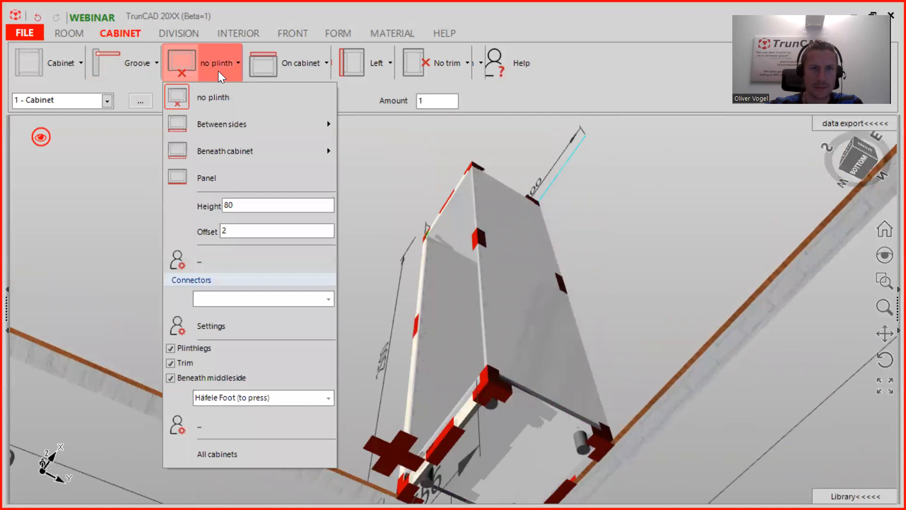
mouse_move(211, 125)
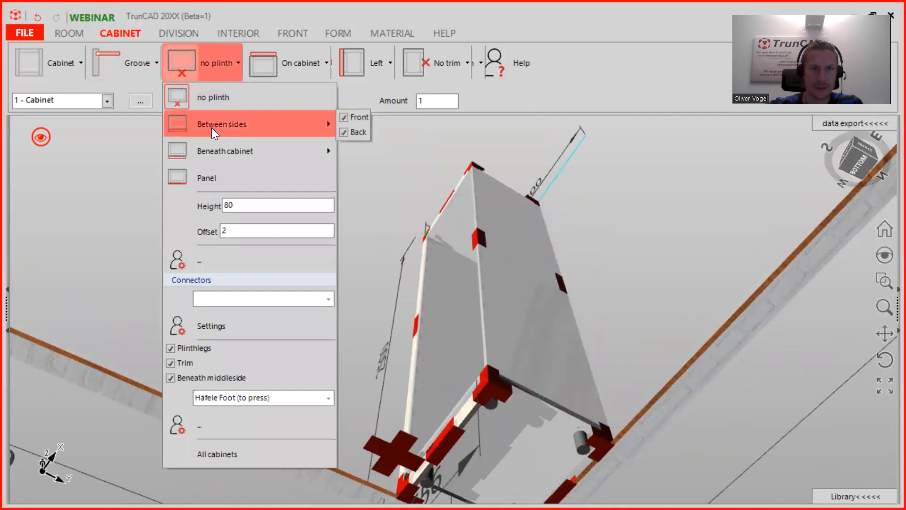
click(217, 149)
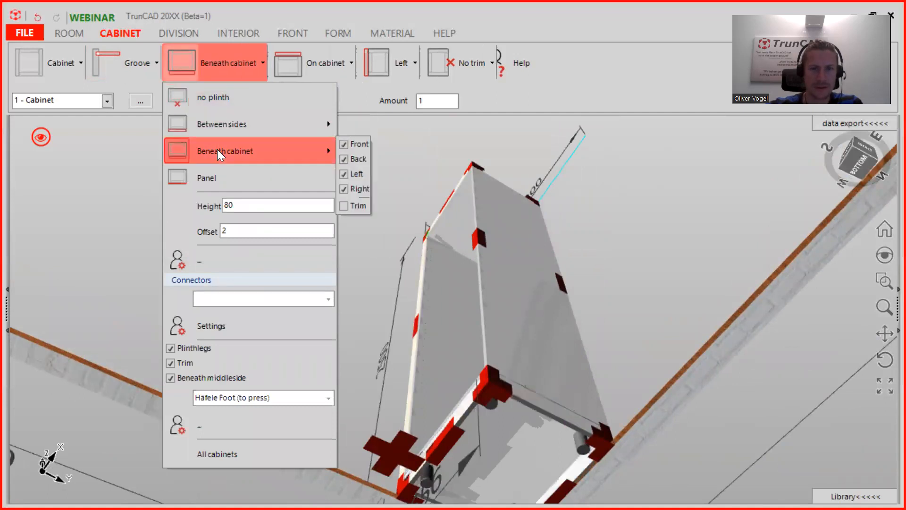
click(170, 349)
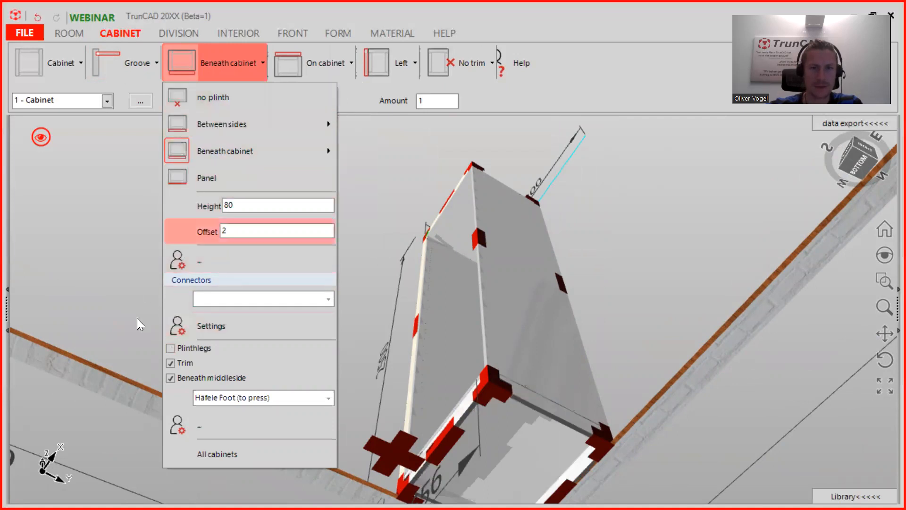
click(171, 348)
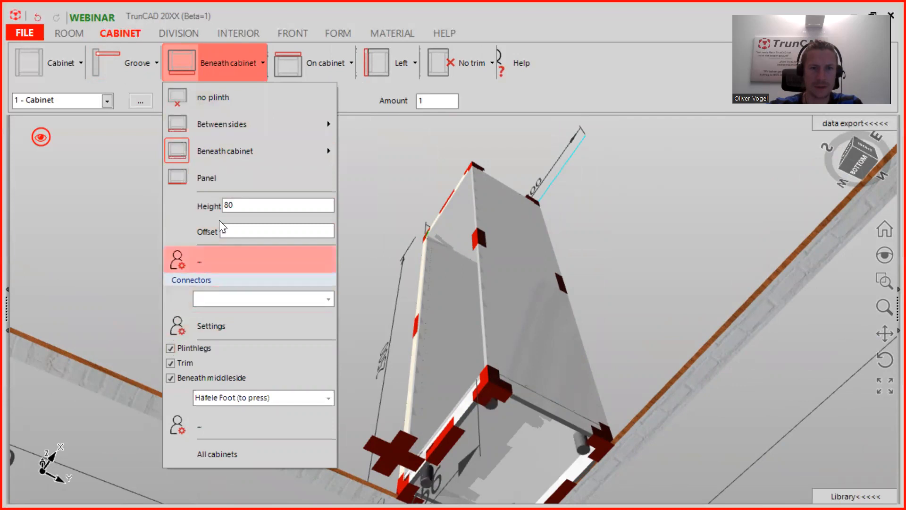
click(227, 111)
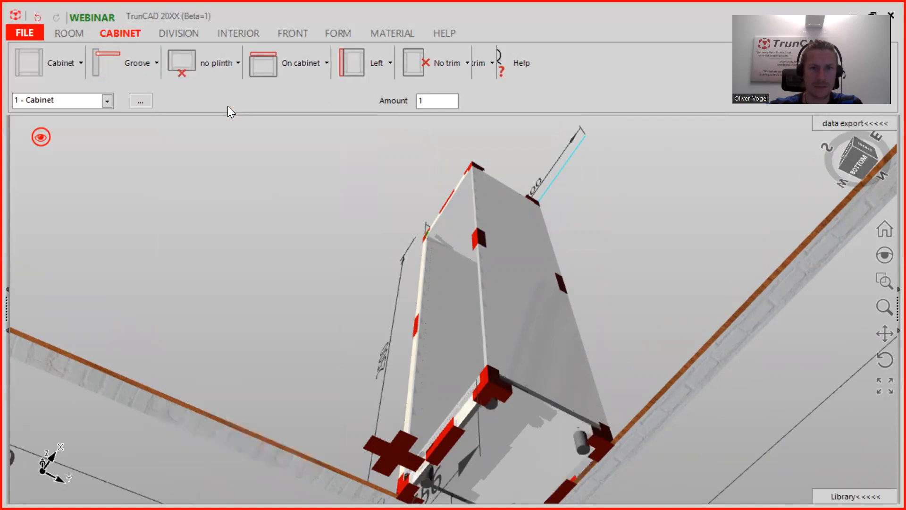
Step: Turn off the plinth legs and their Trim option for the cabinet
middle_drag(457, 399, 494, 374)
scroll(475, 407, up, 2)
scroll(479, 391, down, 2)
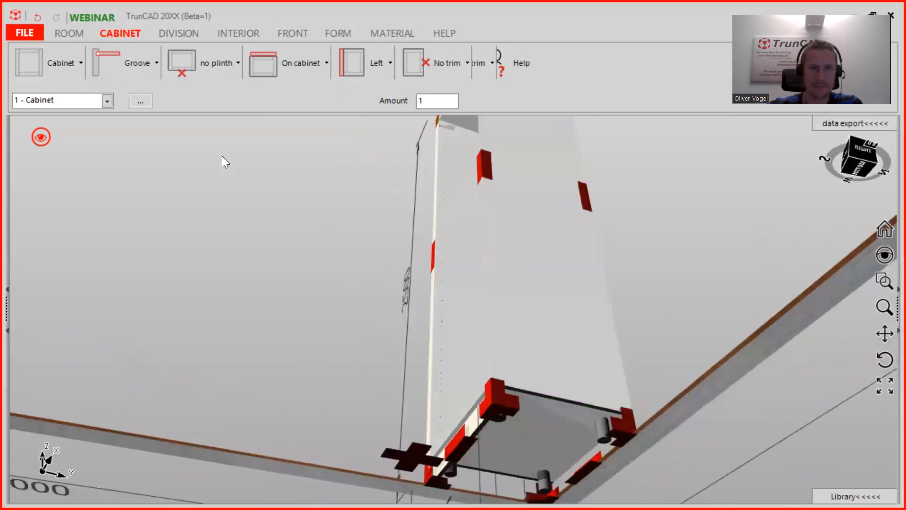
click(206, 67)
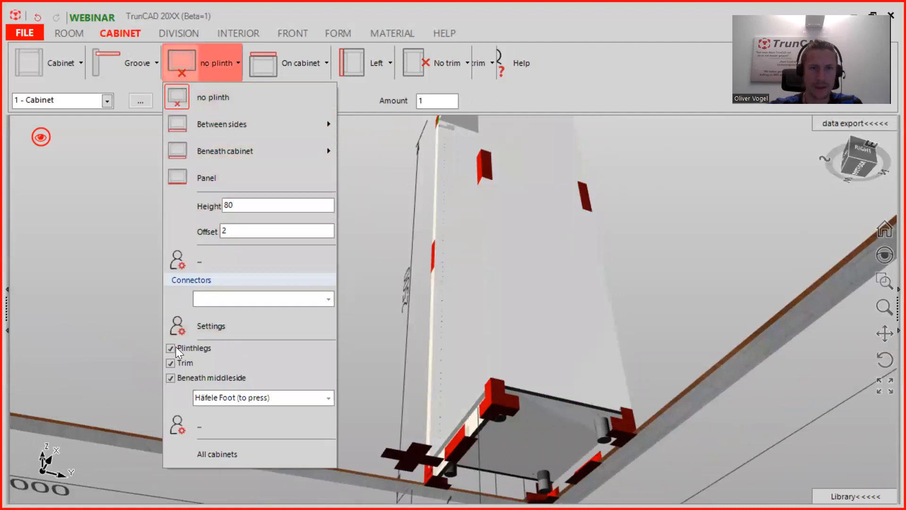
click(171, 349)
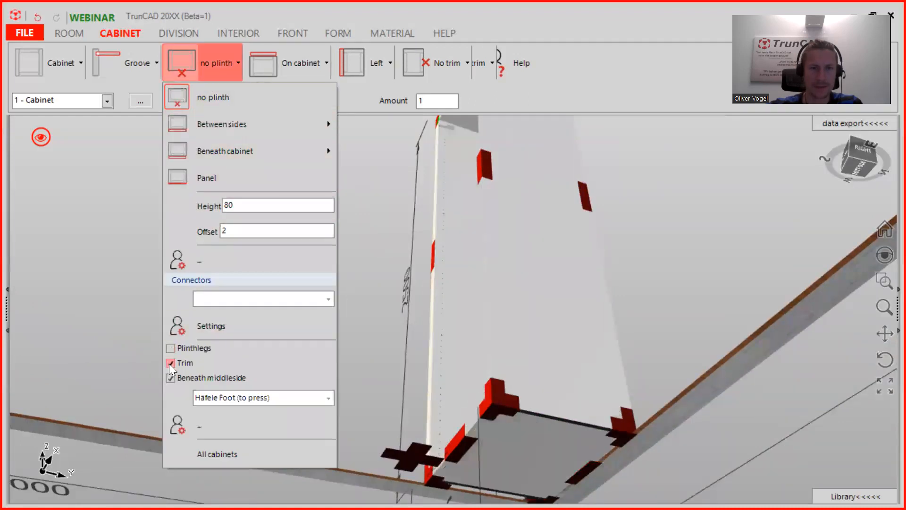
click(169, 364)
middle_drag(570, 374, 599, 407)
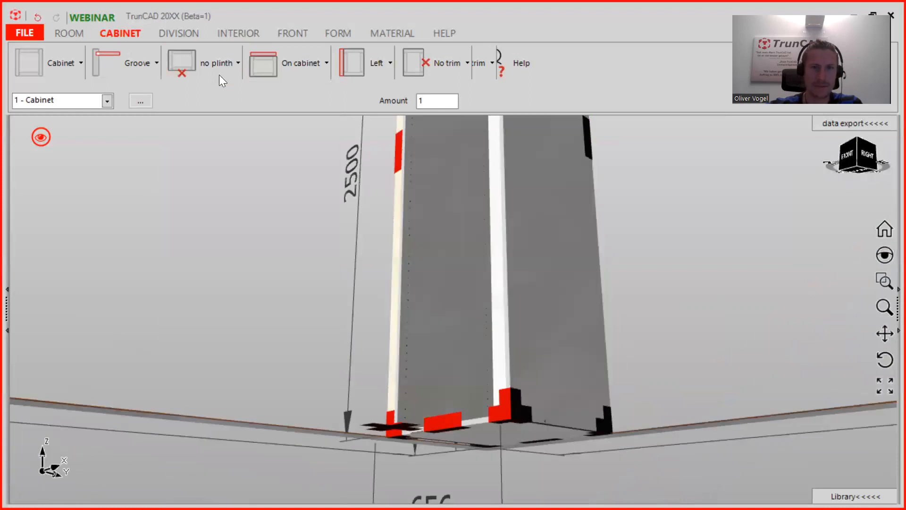
Step: Try the Beneath cabinet plinth without legs and set the cabinet back to no plinth
click(215, 61)
mouse_move(223, 153)
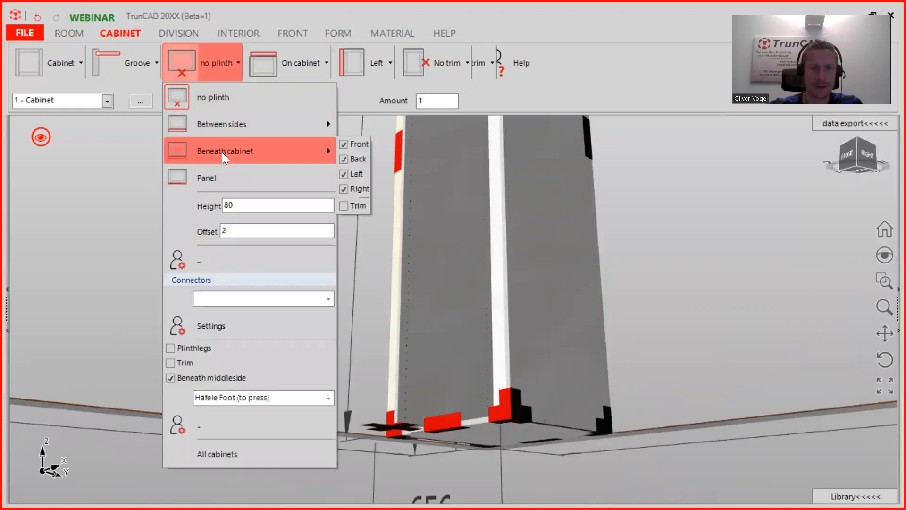
click(222, 152)
middle_drag(518, 432, 510, 377)
click(243, 61)
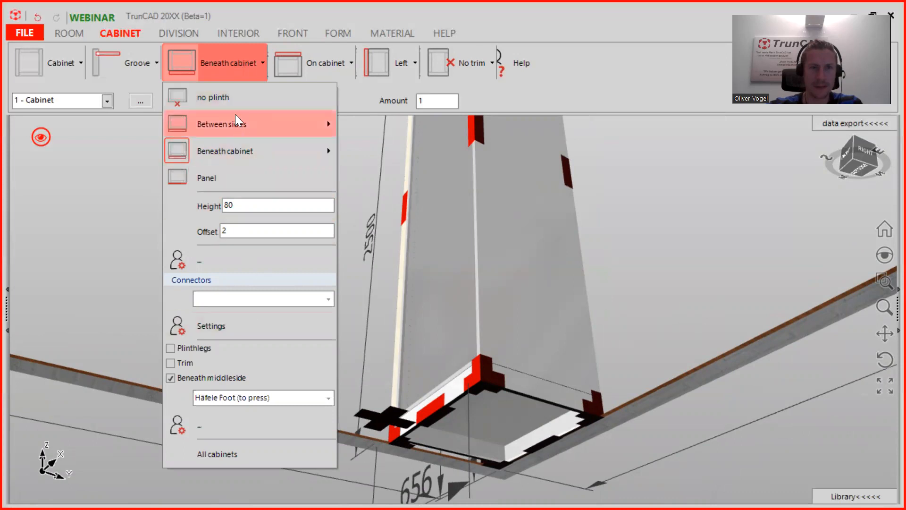
click(219, 99)
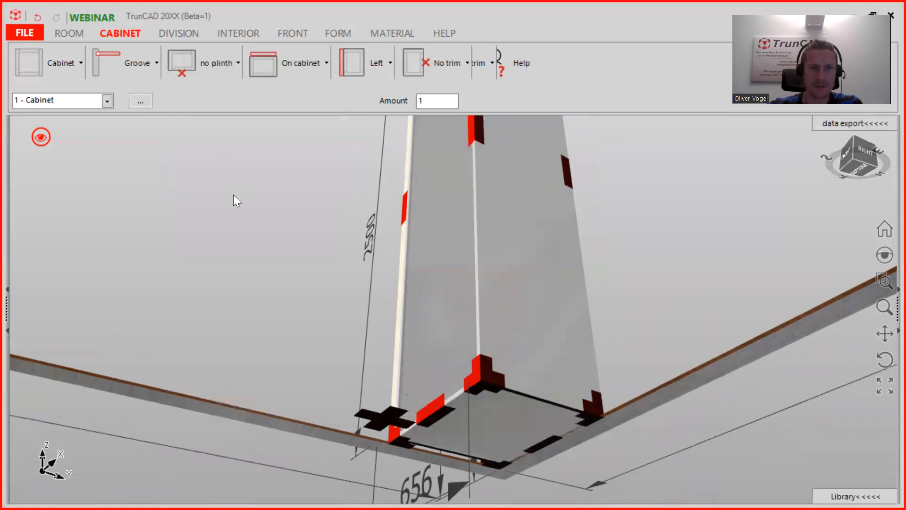
Step: Turn the plinth legs and their Trim option back on under the cabinet
click(220, 72)
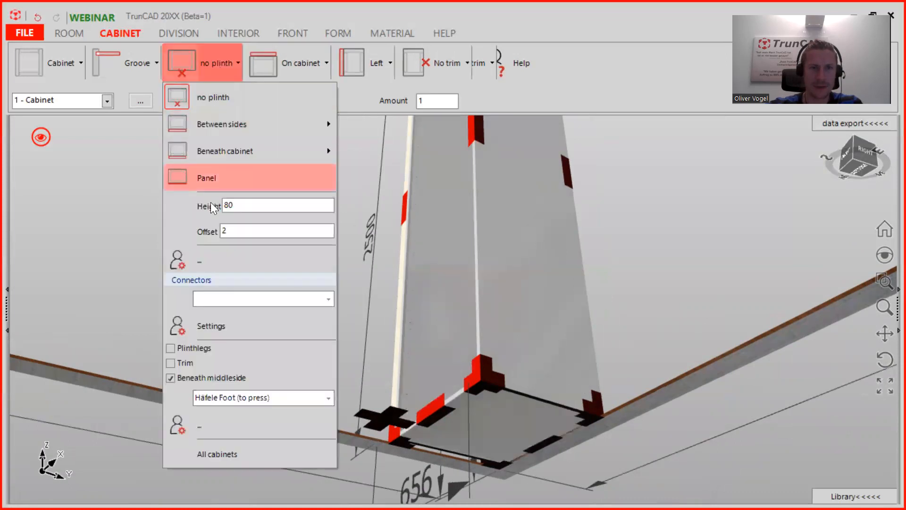
click(171, 348)
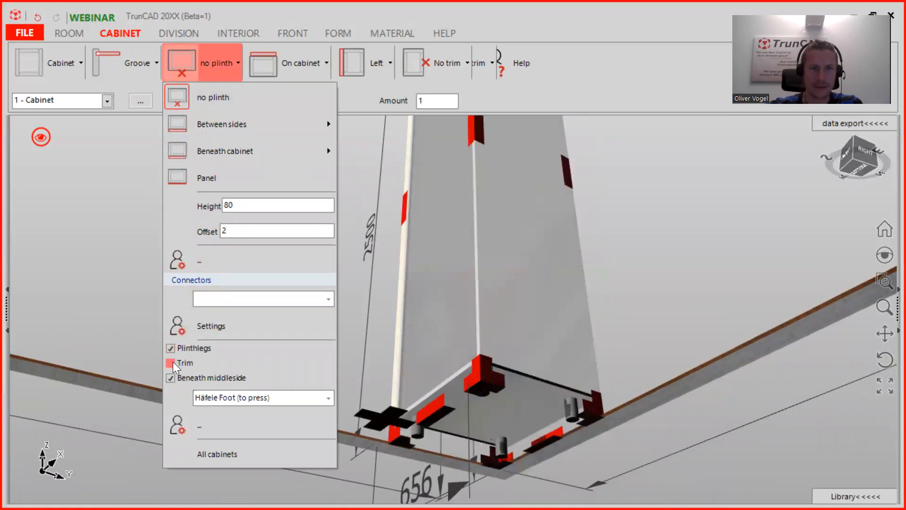
click(170, 362)
drag(654, 301, 693, 351)
middle_drag(685, 336, 663, 470)
middle_drag(660, 315, 676, 342)
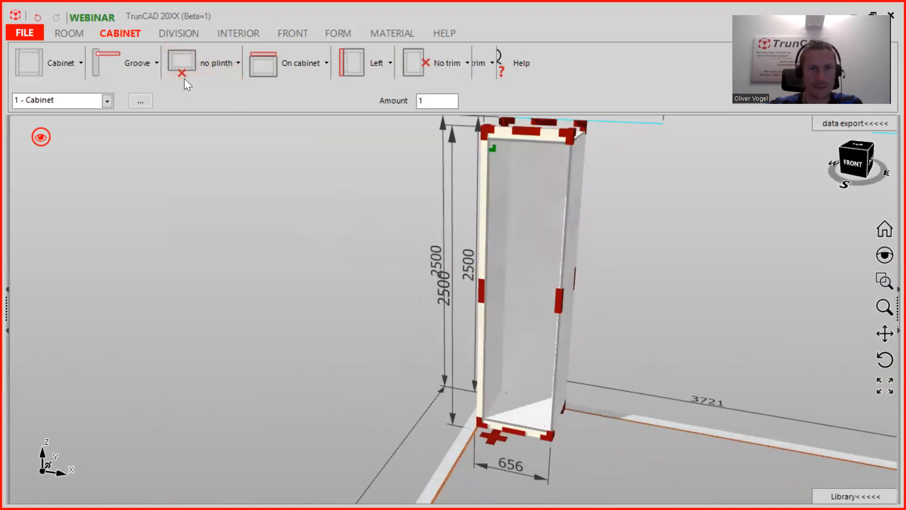
Step: Divide the cabinet into two compartments with one horizontal division
click(172, 38)
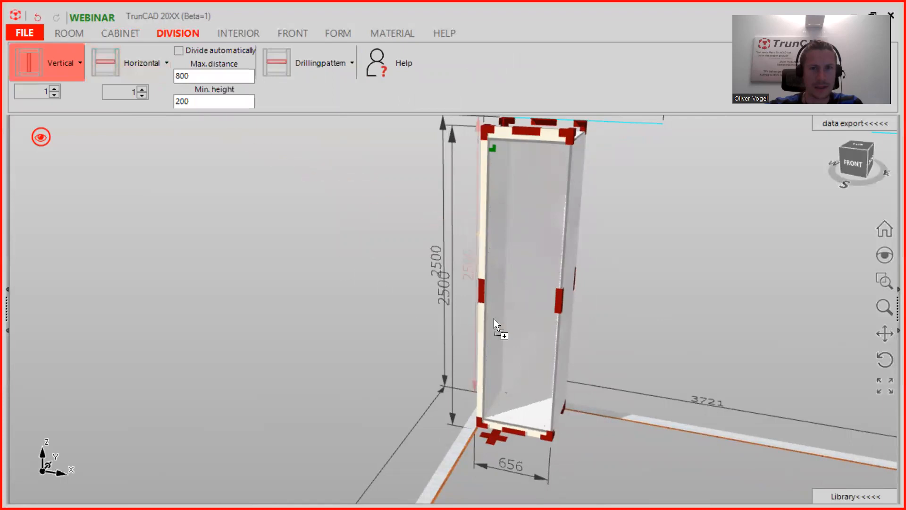
click(524, 286)
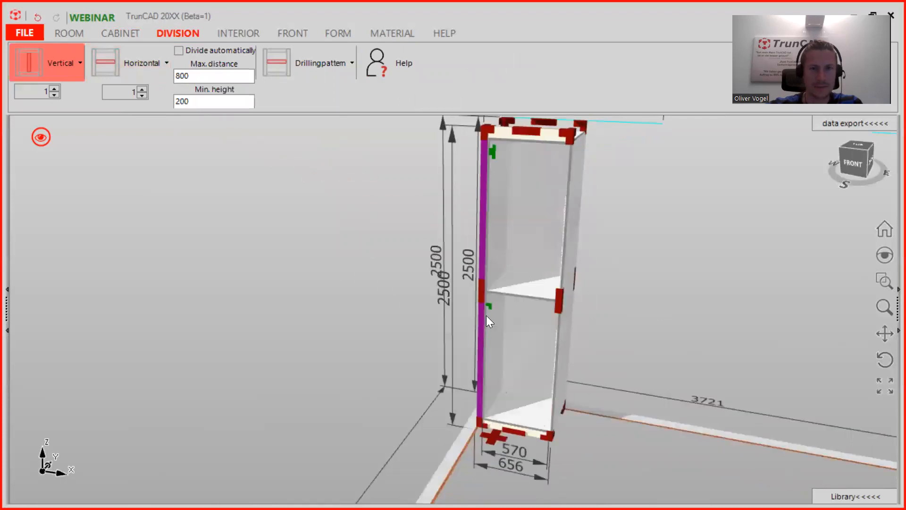
middle_drag(545, 364, 524, 346)
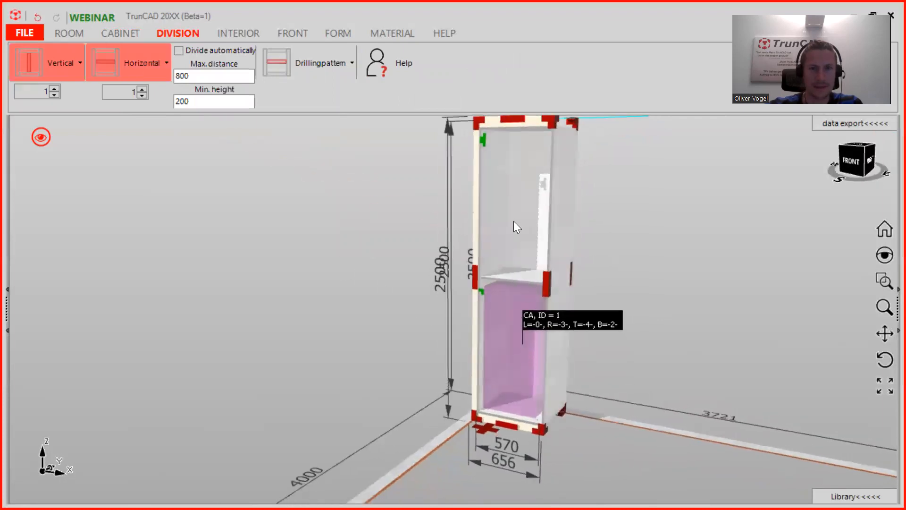
Step: Set the height of the cabinet's lower compartment to 900
right_click(483, 291)
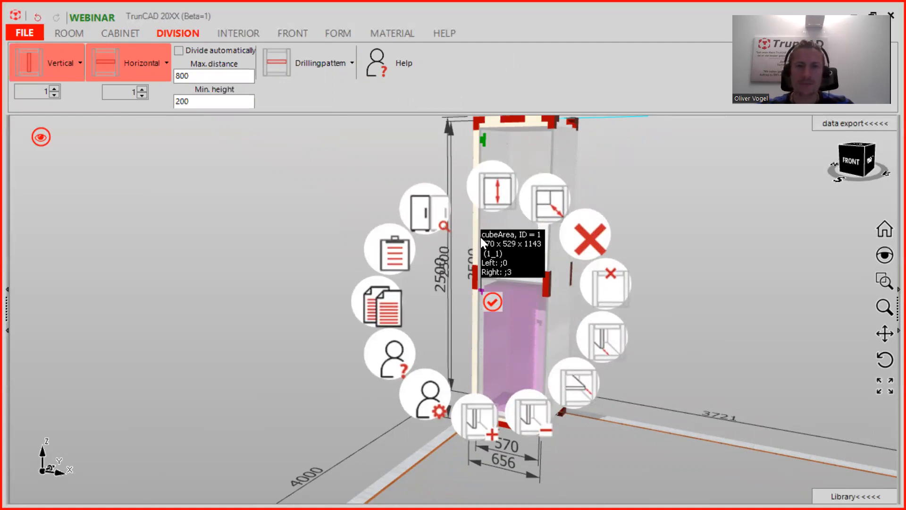
click(497, 194)
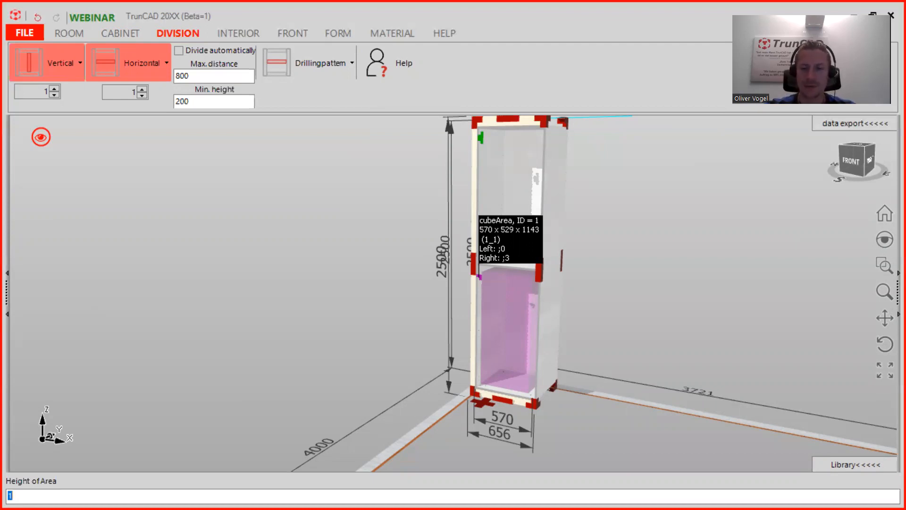
text(900)
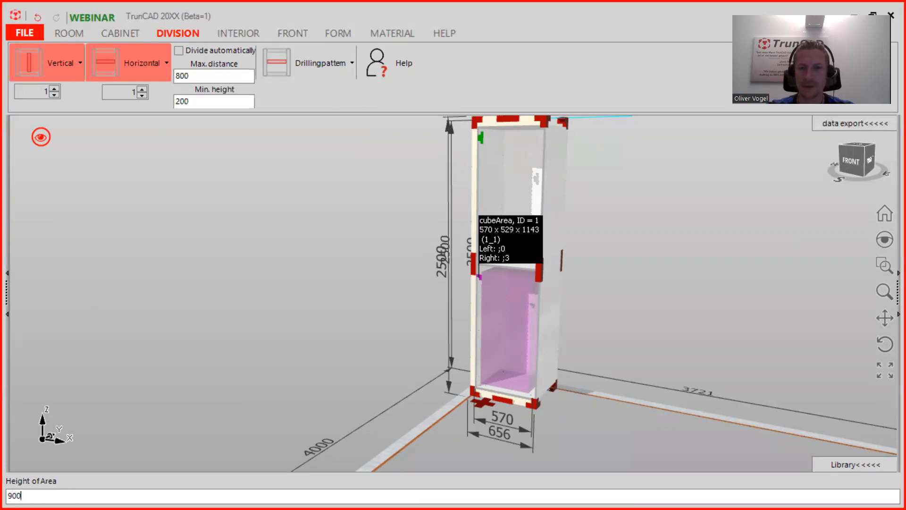
key(Return)
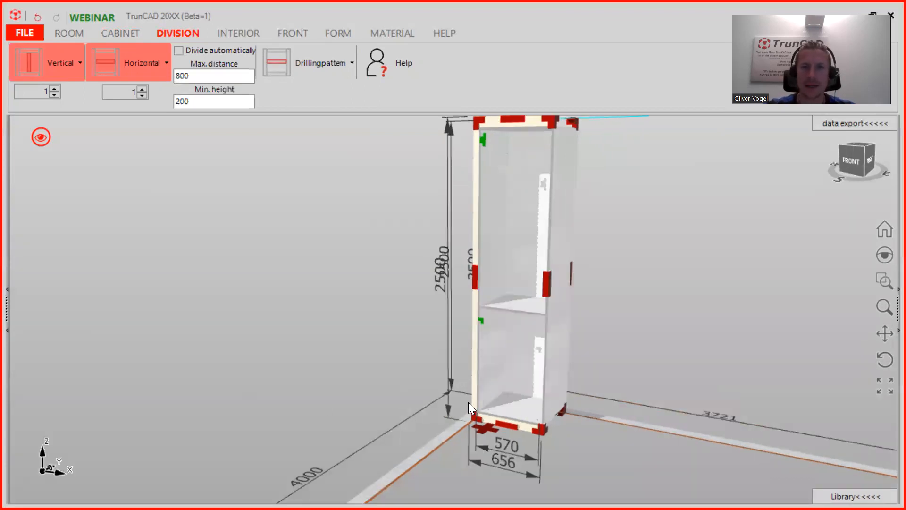
Step: Insert 6 adjustable shelves of the Row of holes type into the upper compartment
scroll(638, 304, down, 3)
middle_drag(637, 308, 591, 331)
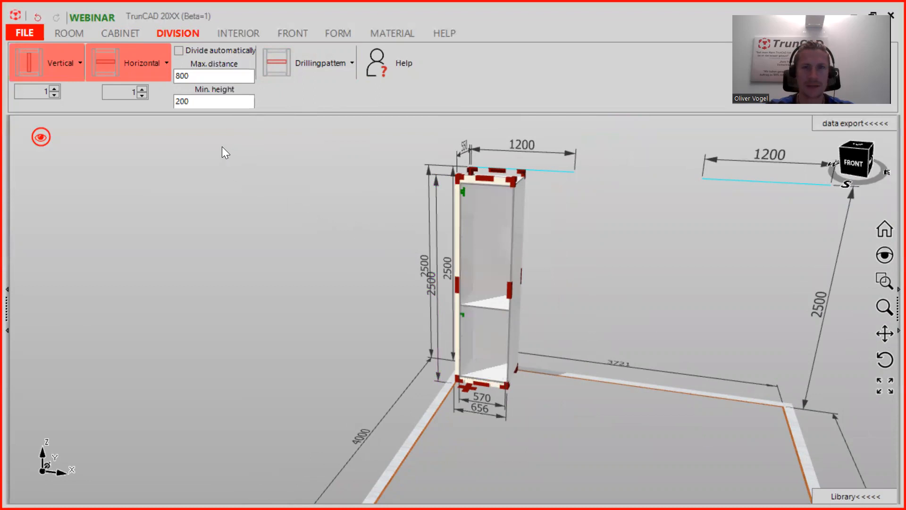
click(217, 35)
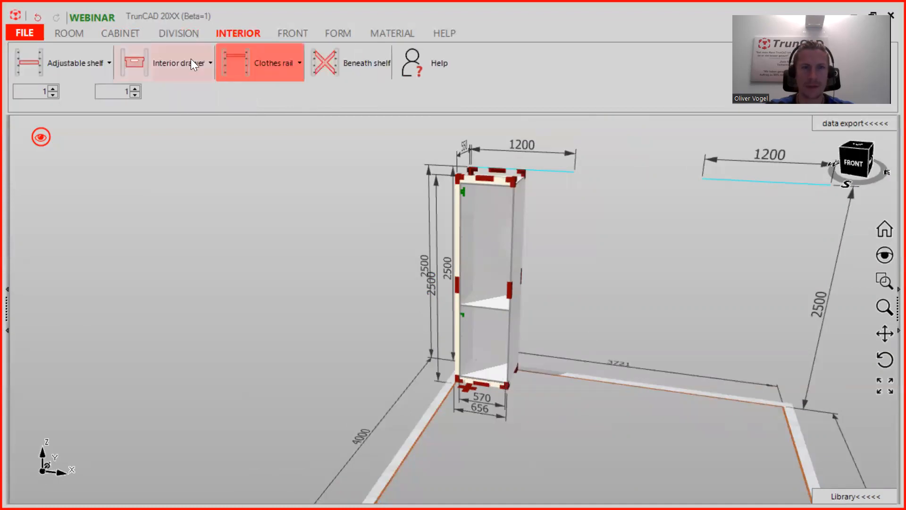
click(52, 88)
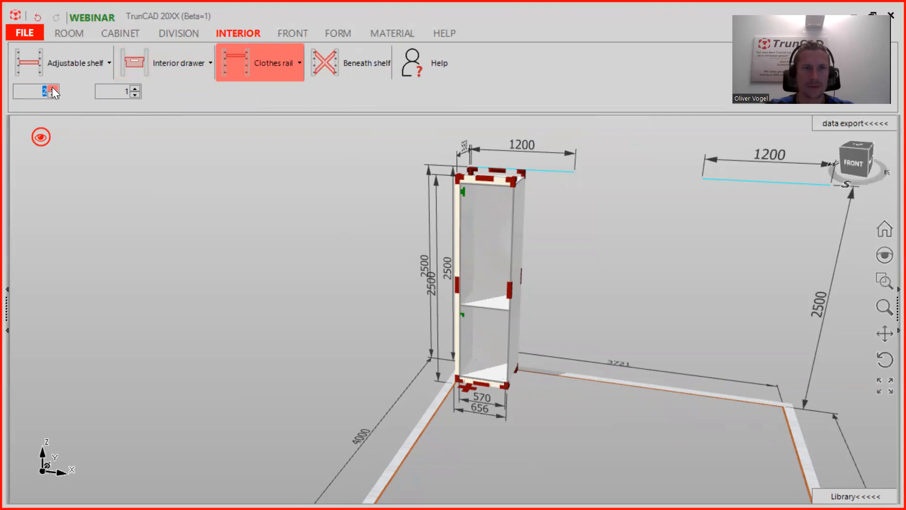
click(53, 89)
click(66, 67)
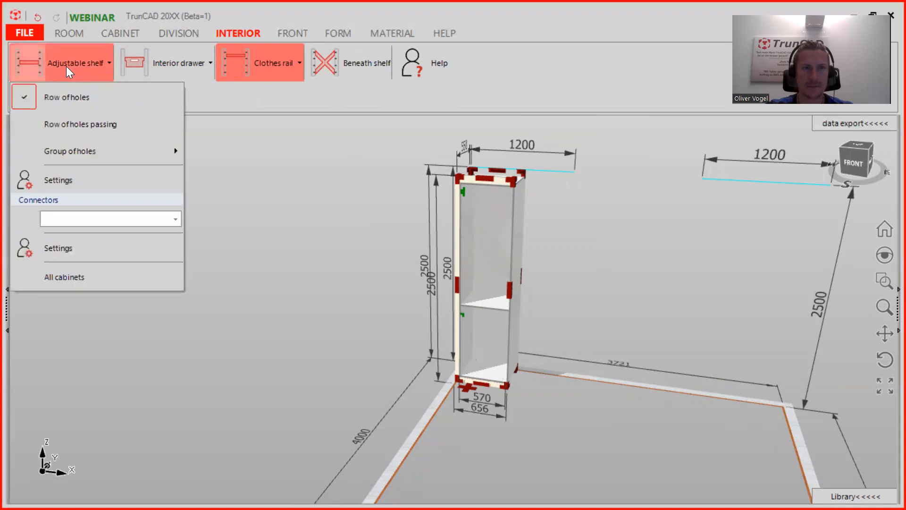
click(66, 67)
drag(25, 58, 486, 248)
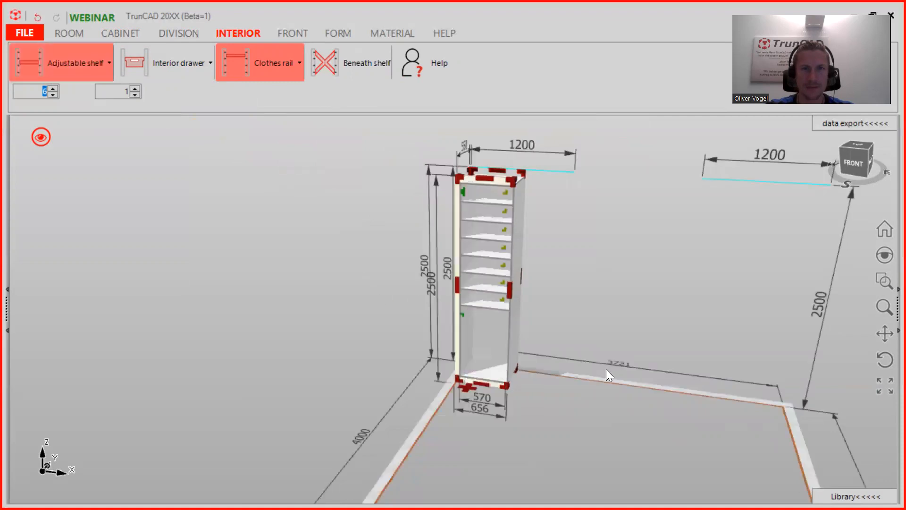
Step: Set the number of interior drawers to 4
scroll(533, 370, up, 1)
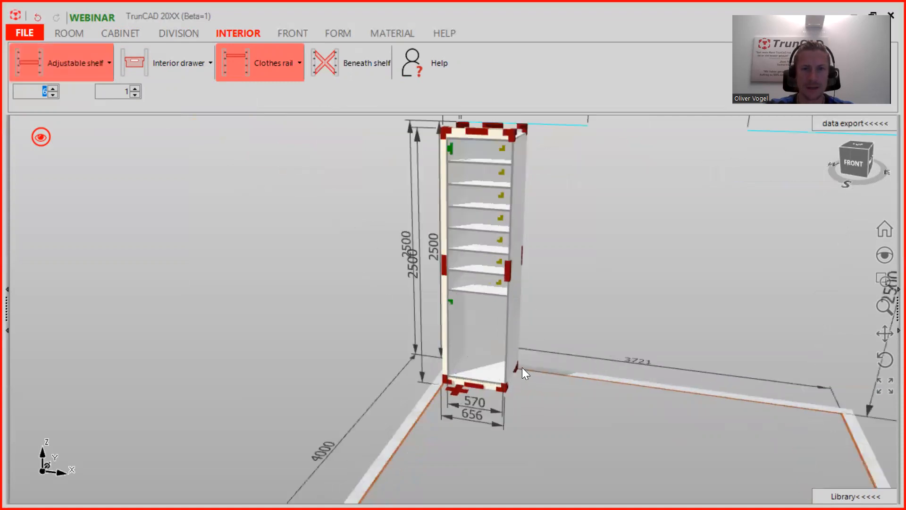
scroll(522, 367, up, 1)
middle_drag(480, 324, 468, 315)
scroll(456, 312, up, 3)
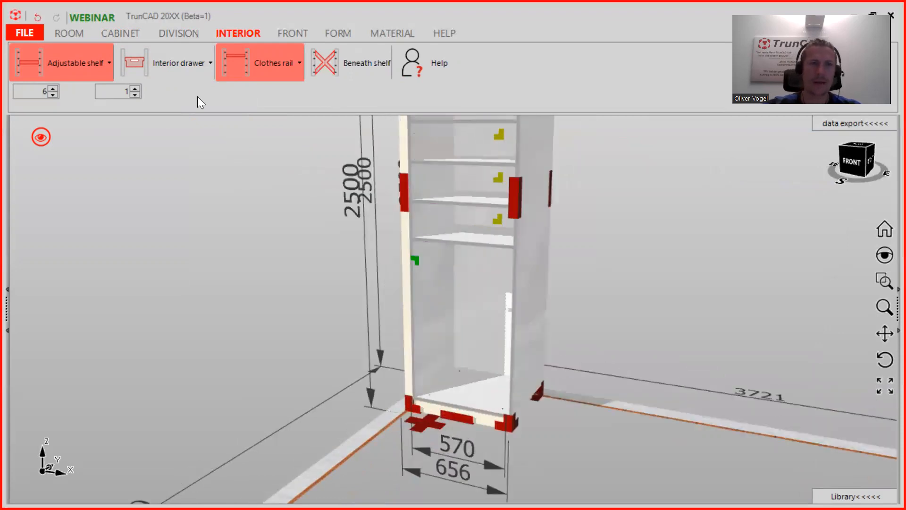
click(135, 89)
click(135, 89)
click(136, 89)
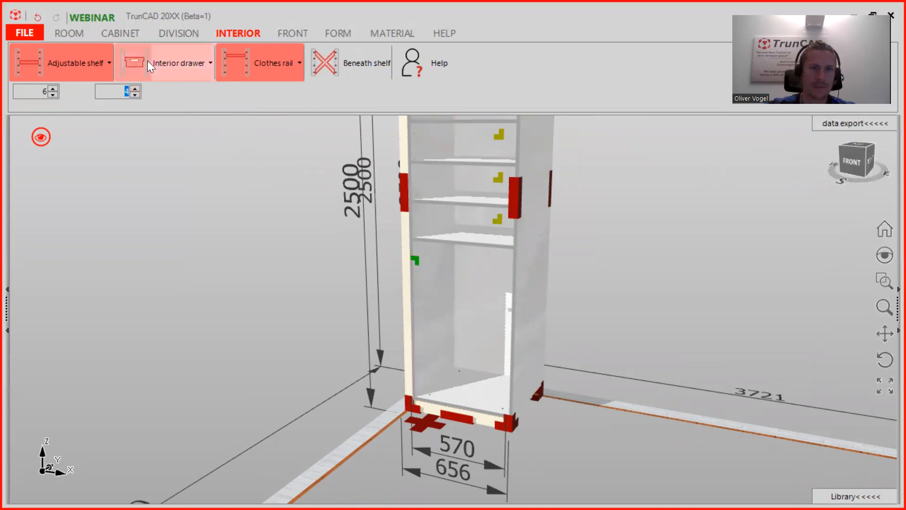
Step: Insert the interior drawers into the lower compartment with height 200, distance to bottom 10 and Legrabox Pure (Innerdrawer) hardware
click(162, 62)
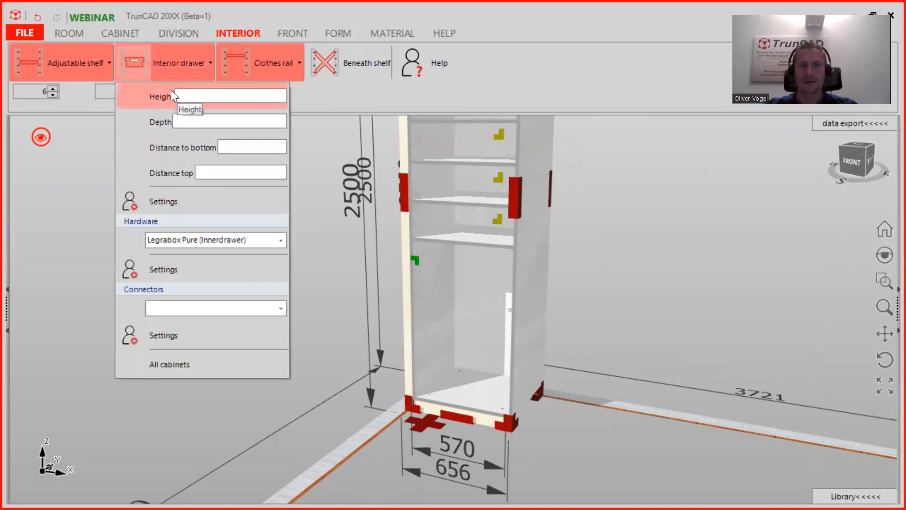
click(200, 96)
text(200)
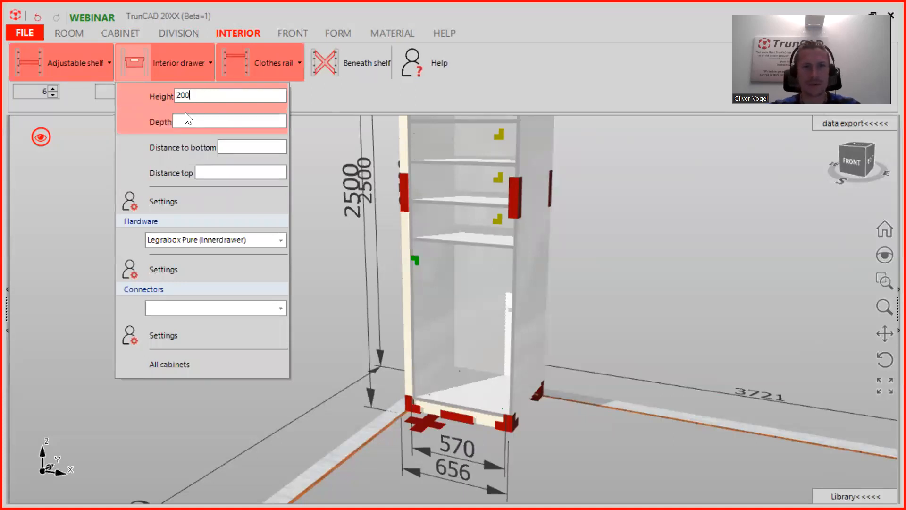
click(234, 147)
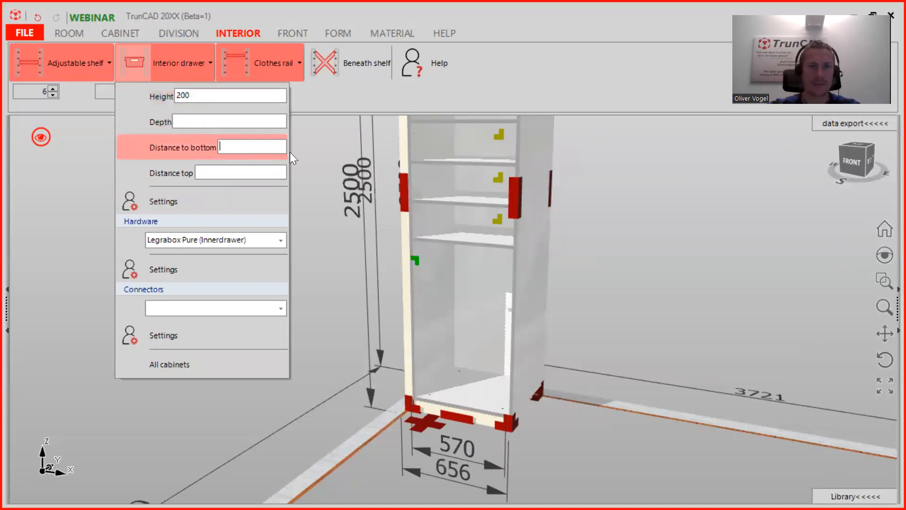
text(10)
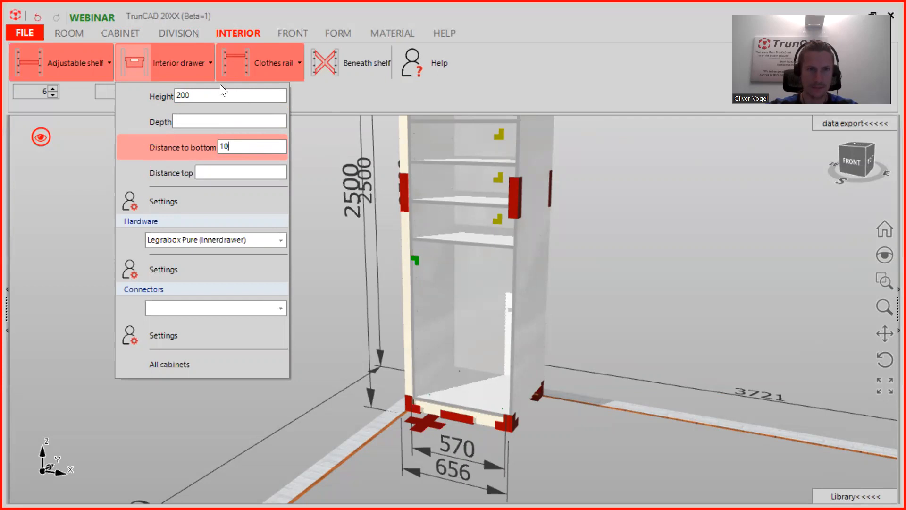
click(280, 241)
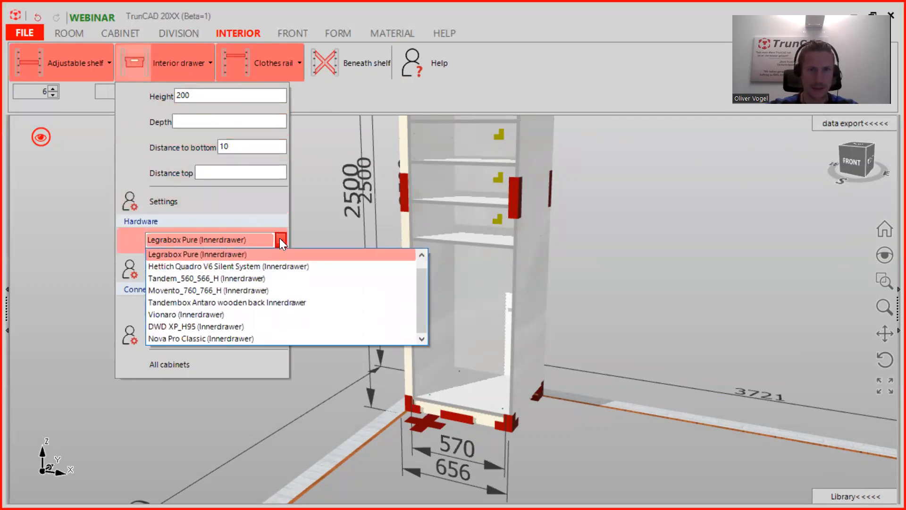
click(246, 254)
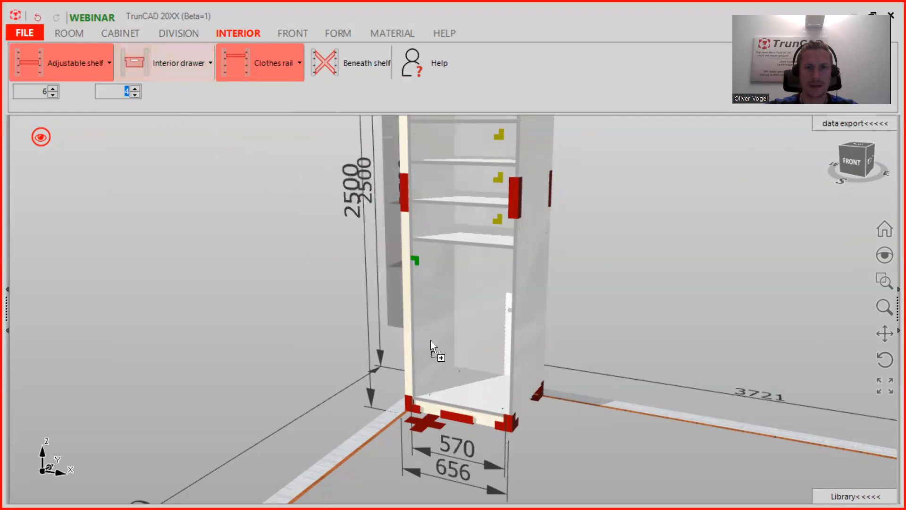
click(318, 332)
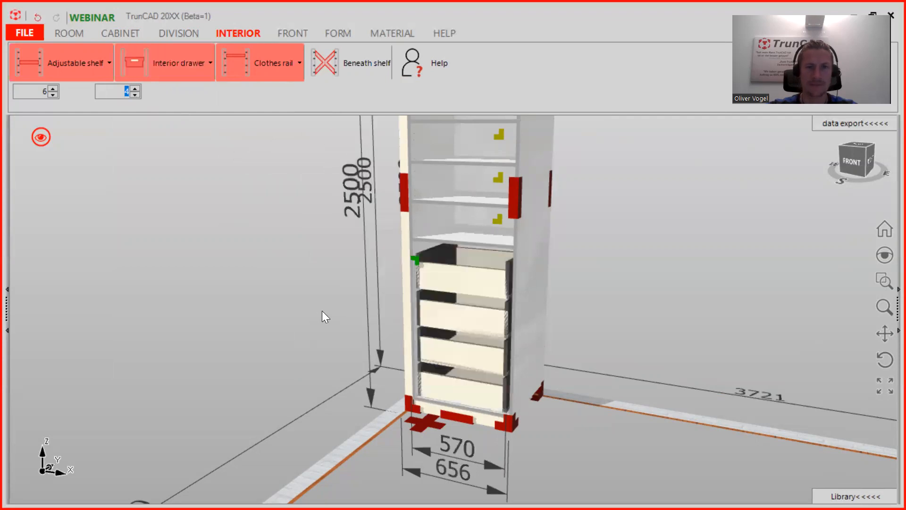
scroll(520, 264, down, 3)
middle_drag(550, 246, 524, 291)
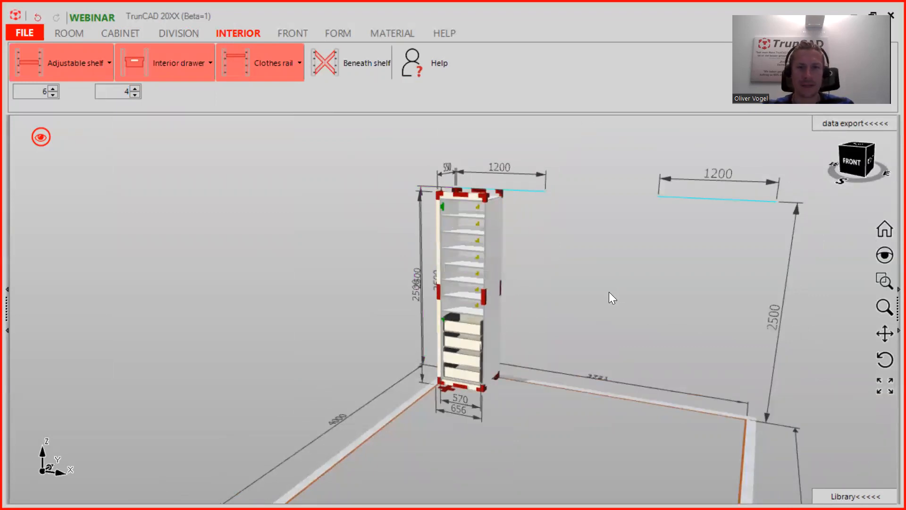
middle_drag(609, 292, 604, 301)
scroll(552, 318, up, 2)
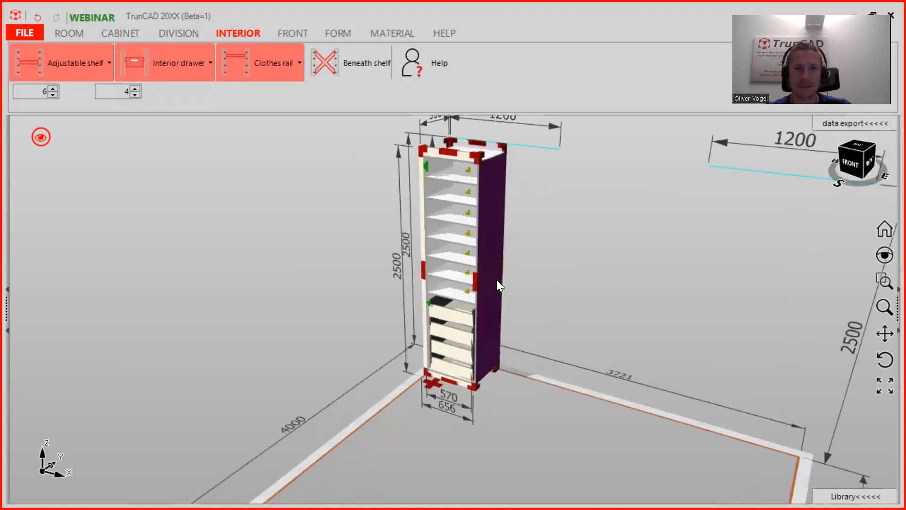
ctrl+middle_drag(525, 322, 458, 349)
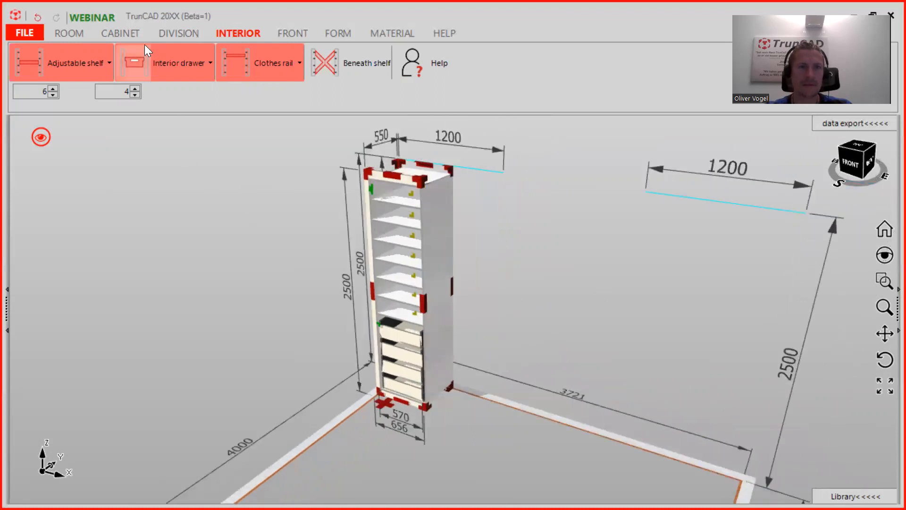
Step: Set the next cabinet's width to 600, height to 1600 and depth to 620
click(123, 27)
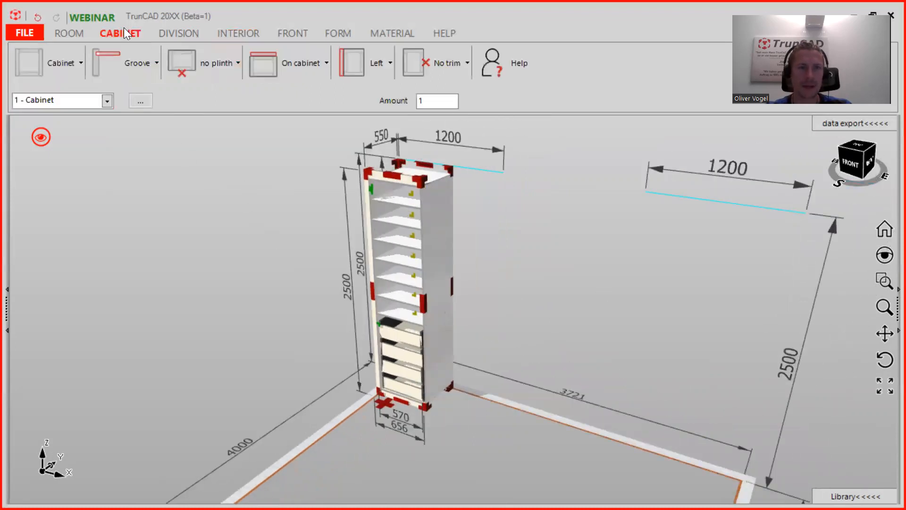
click(63, 65)
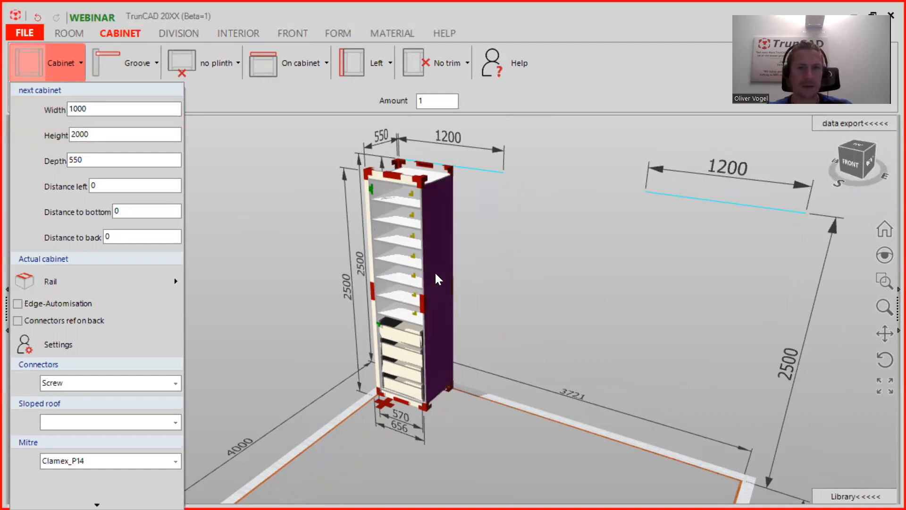
double_click(81, 109)
text(600)
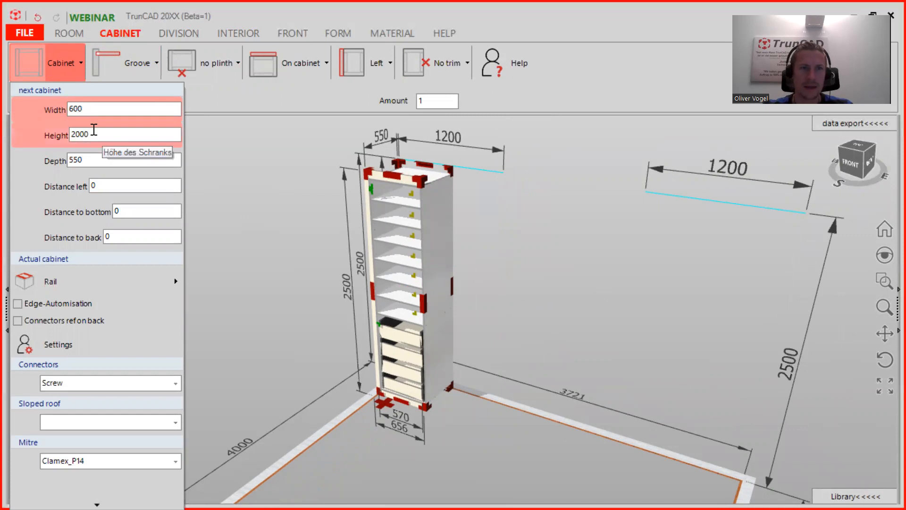
key(Tab)
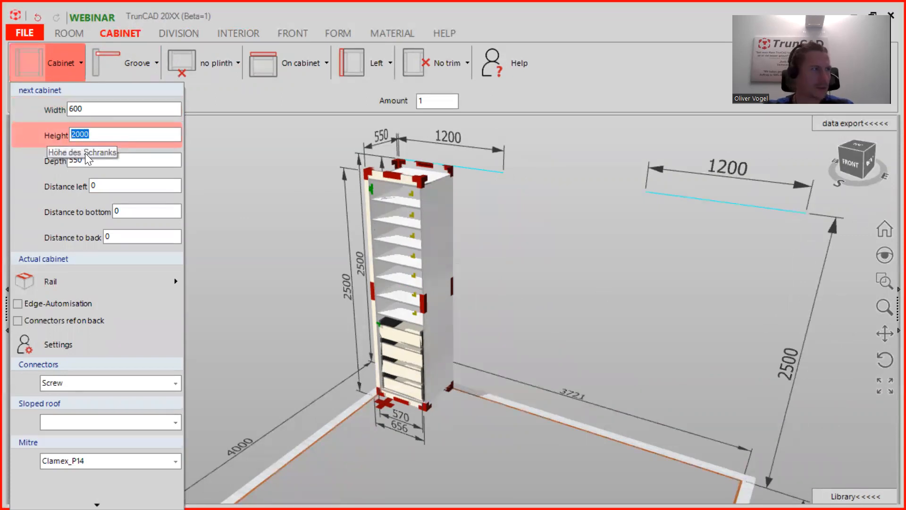
text(16)
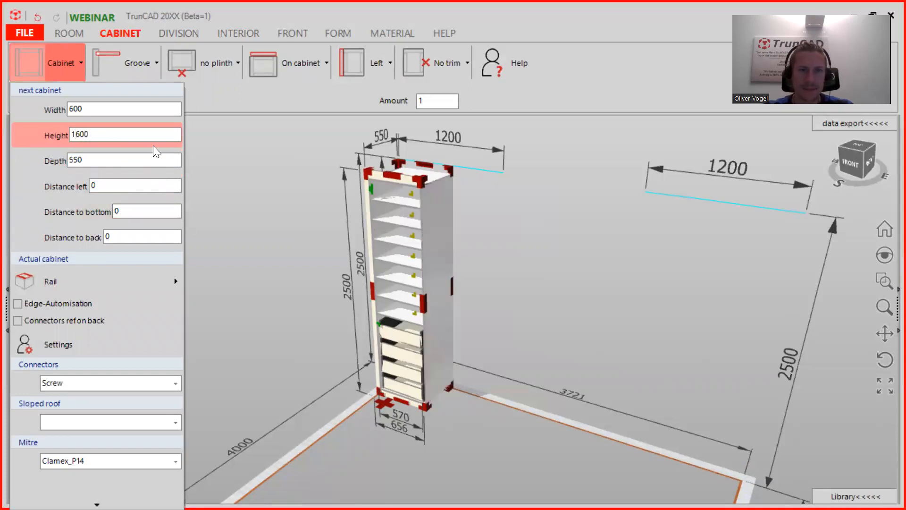
click(57, 160)
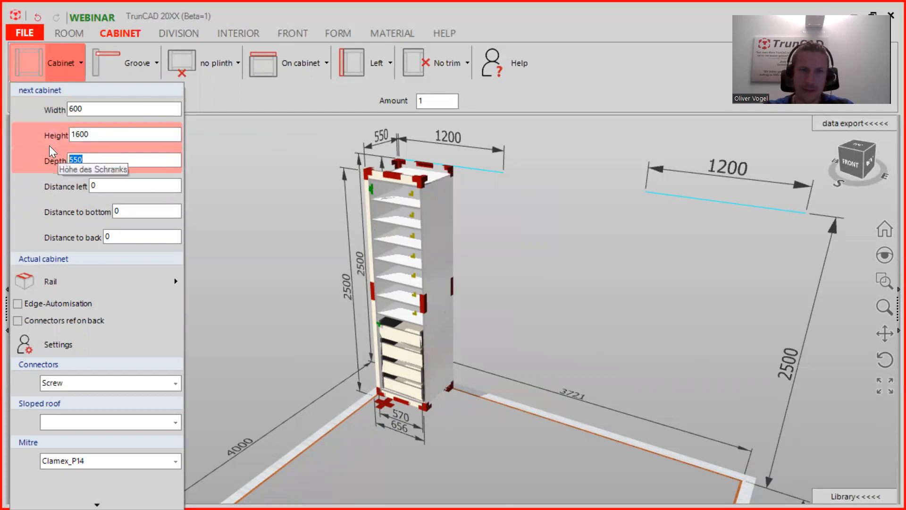
text(620)
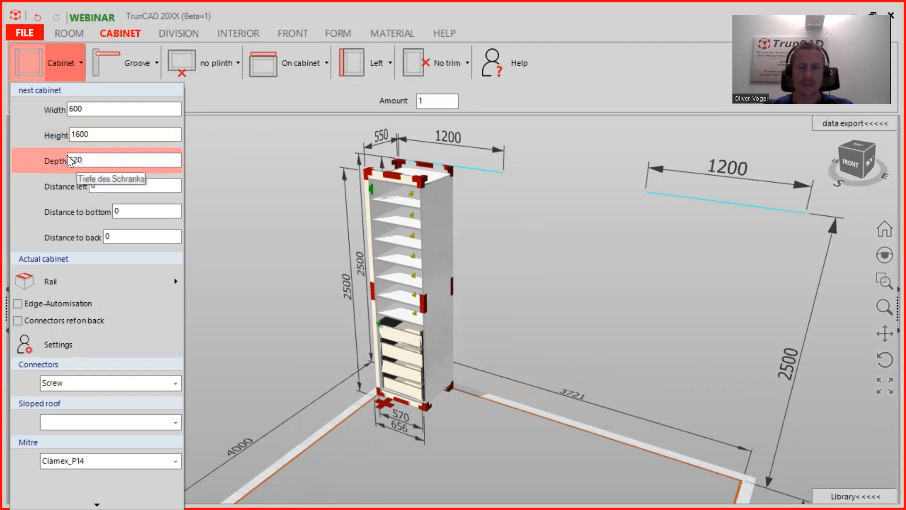
click(196, 221)
Step: Set the depth dimension of the first cabinet to 600
middle_drag(598, 248, 589, 246)
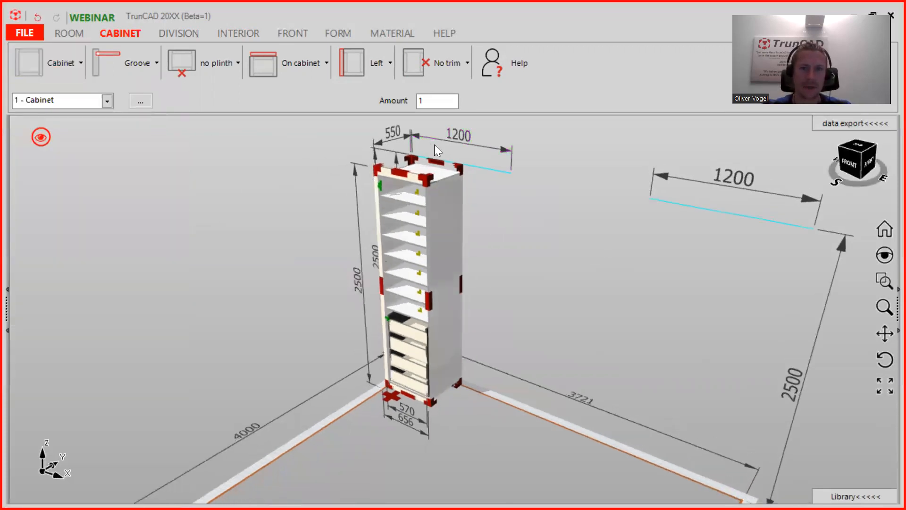
scroll(434, 144, up, 3)
middle_drag(433, 145, 430, 185)
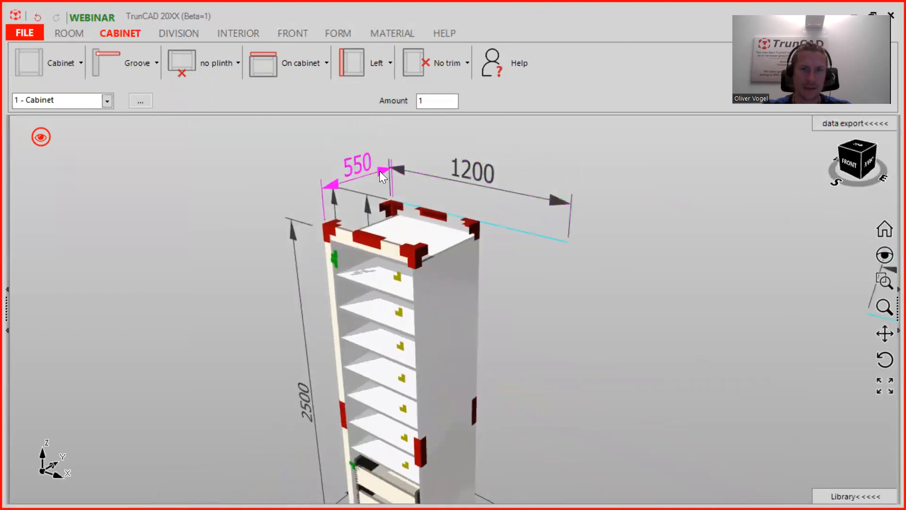
click(380, 172)
text(600)
key(Return)
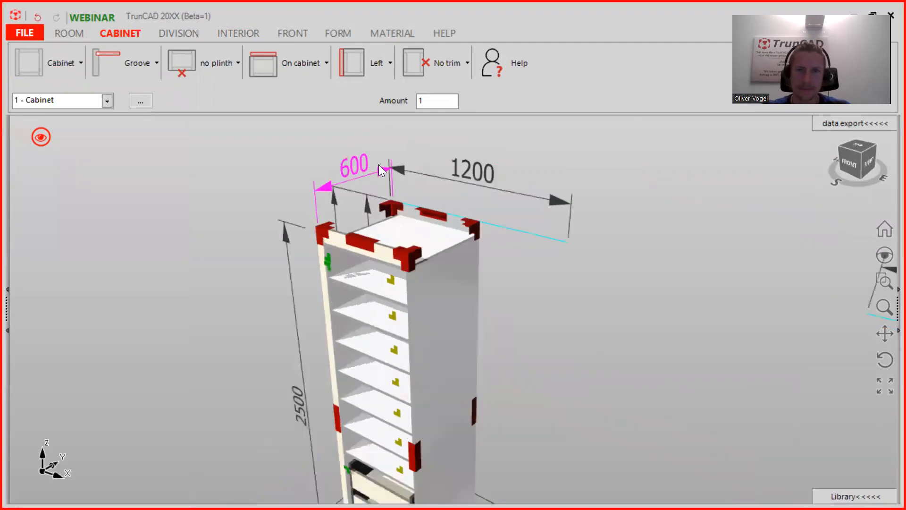
Step: Review the dimensions set for the next cabinet and examine the first cabinet's open side and front
scroll(469, 342, down, 3)
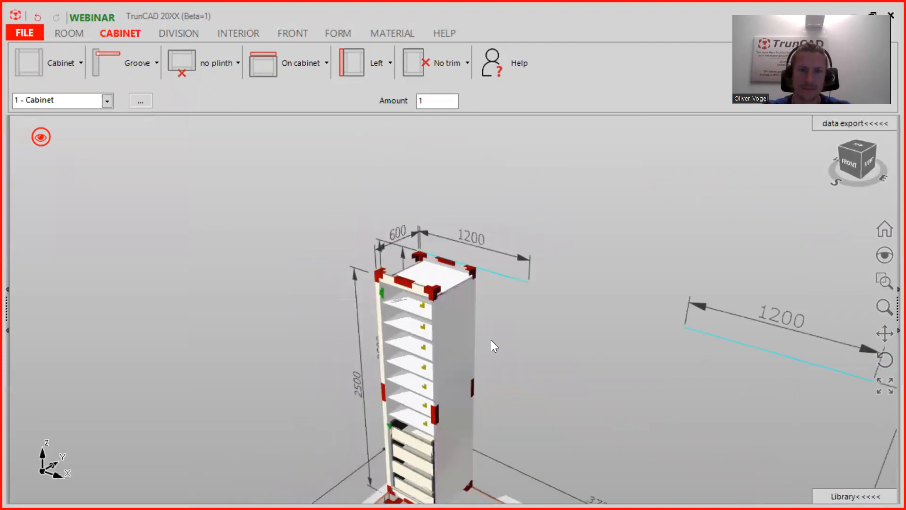
scroll(490, 340, down, 3)
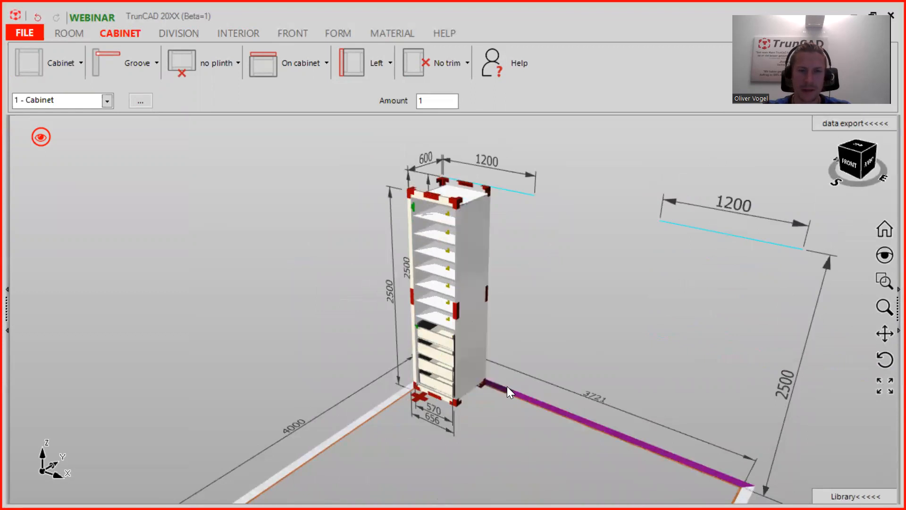
scroll(507, 386, up, 3)
scroll(518, 335, down, 3)
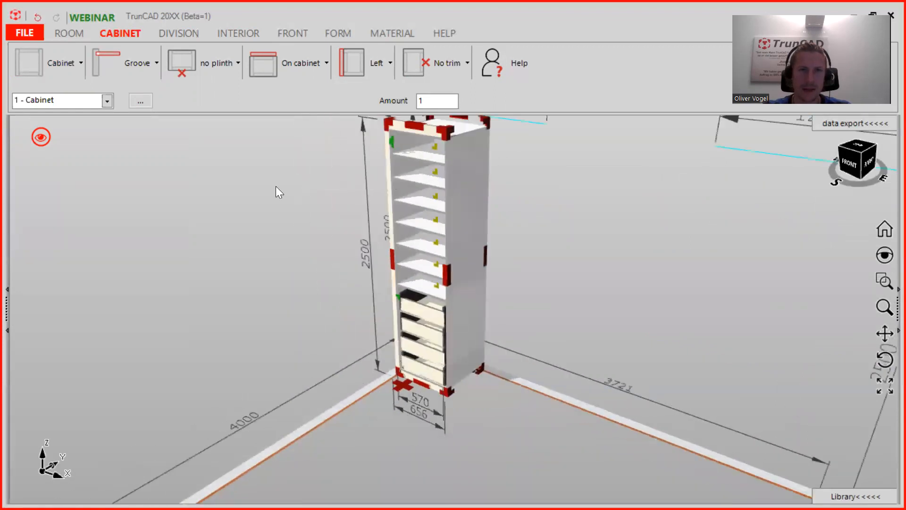
click(64, 60)
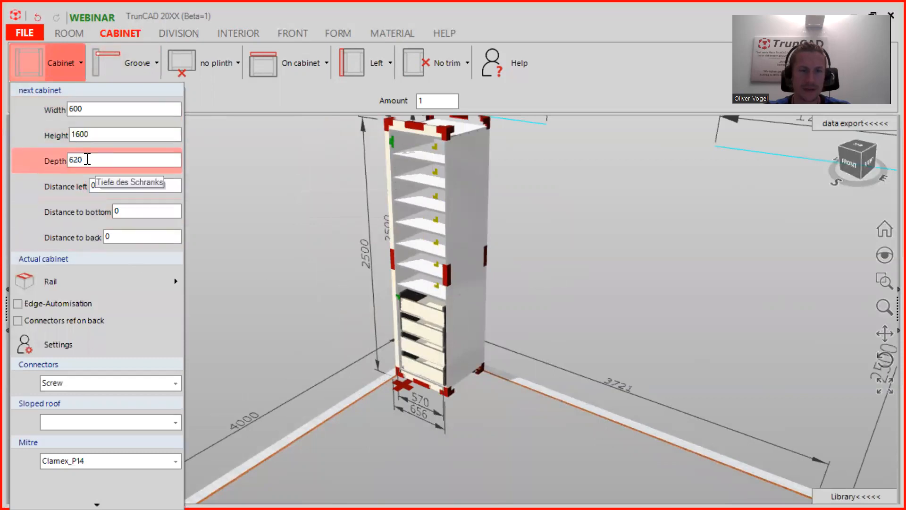
middle_drag(544, 232, 559, 304)
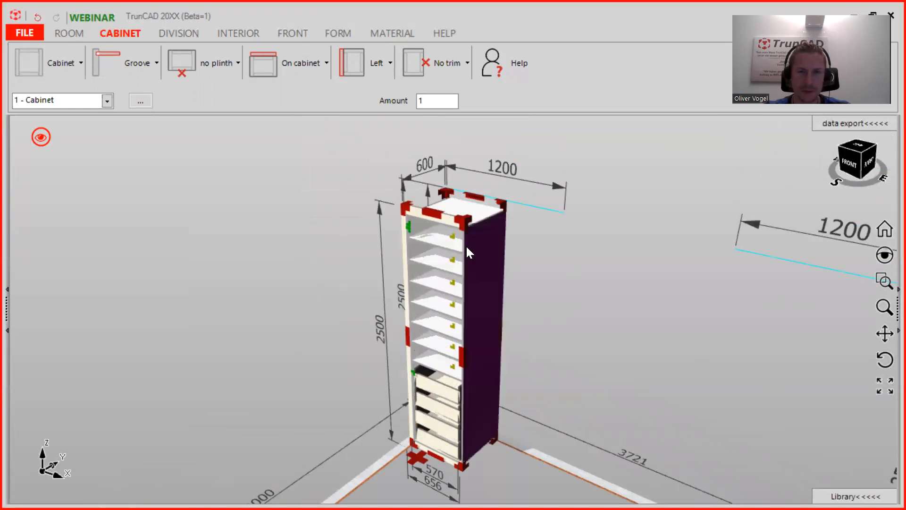
scroll(453, 429, up, 2)
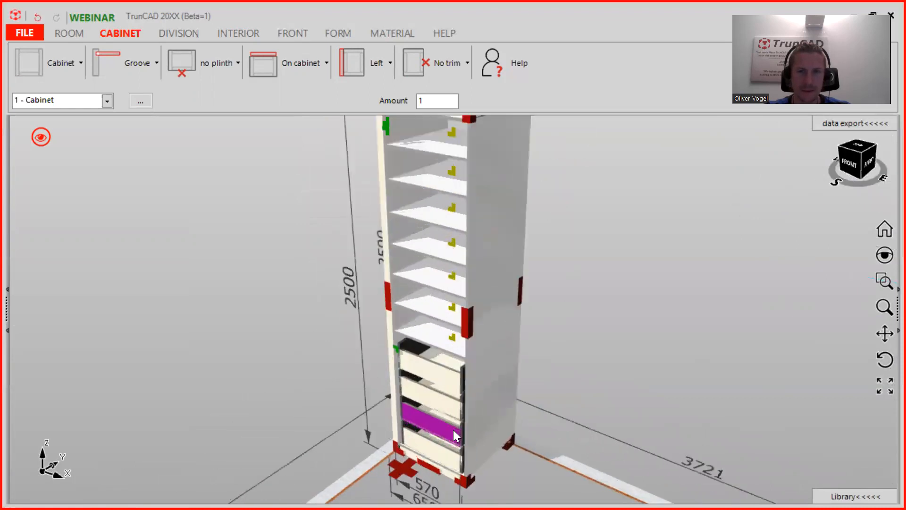
scroll(616, 389, down, 3)
middle_drag(640, 386, 463, 399)
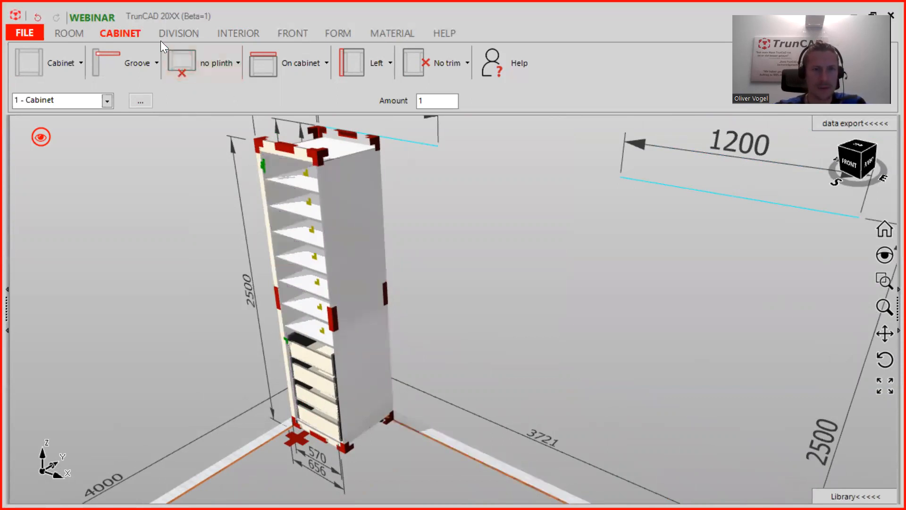
middle_drag(483, 348, 441, 348)
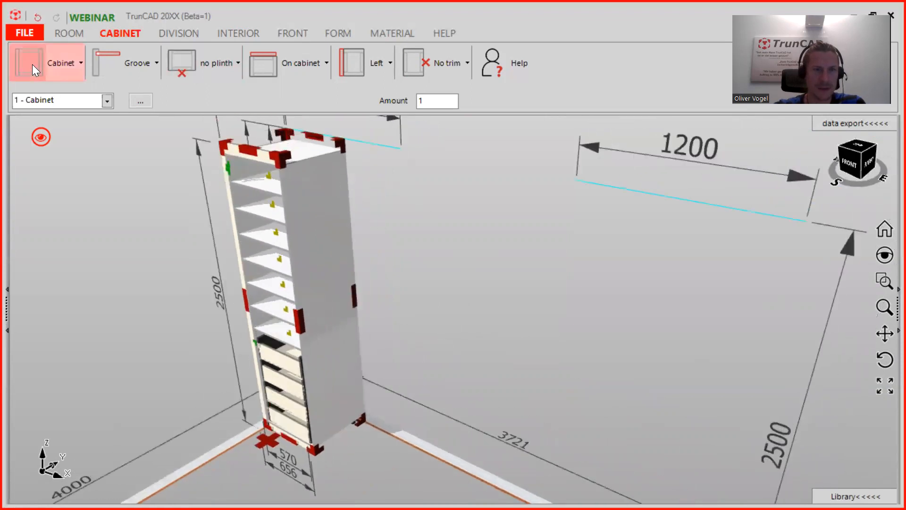
Step: Insert the second cabinet beside the first one, attached to the lower rear corner of its right side
drag(28, 62, 134, 86)
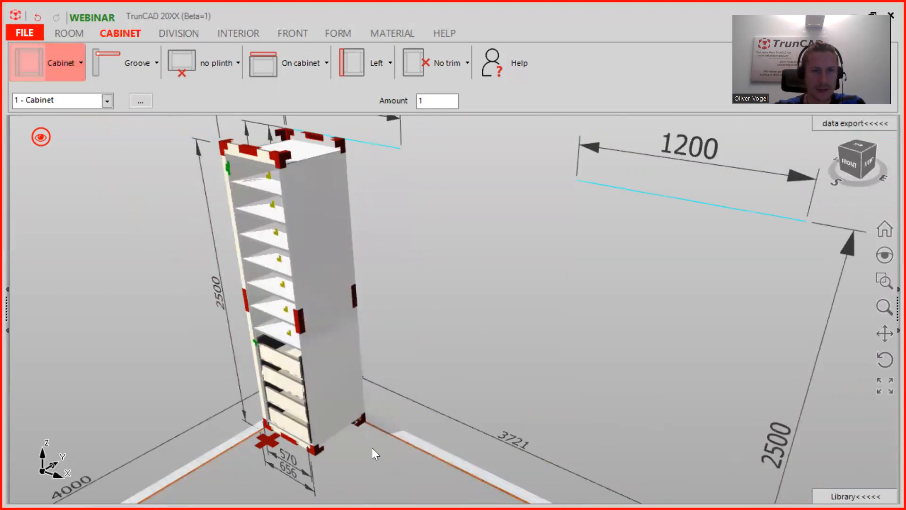
scroll(310, 357, up, 6)
right_drag(496, 368, 427, 405)
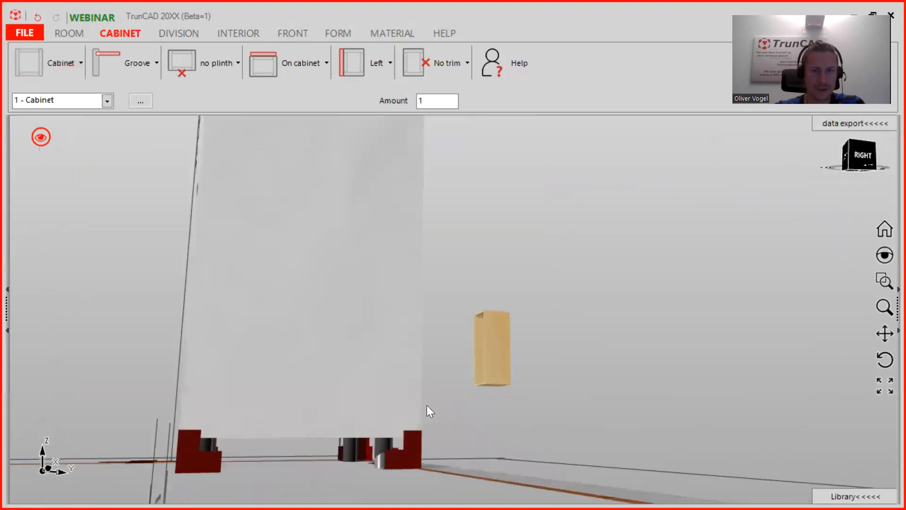
right_drag(527, 381, 557, 373)
click(26, 60)
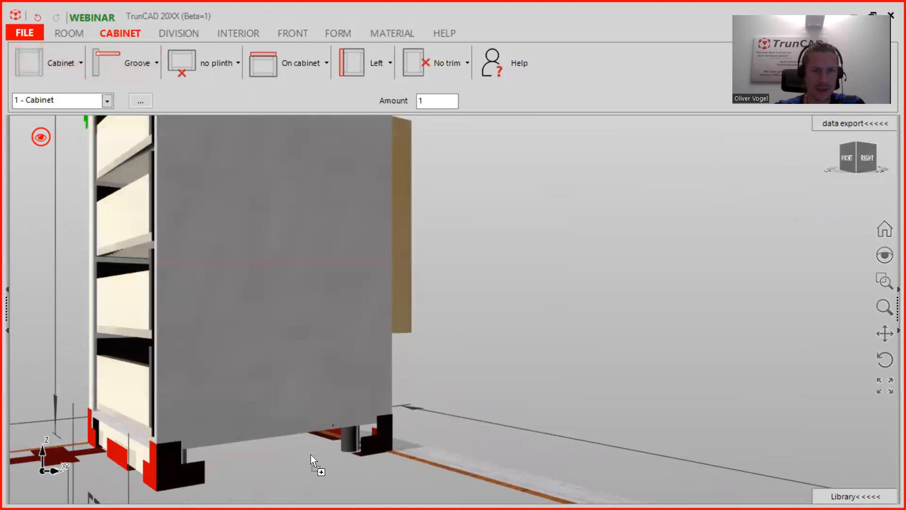
click(385, 440)
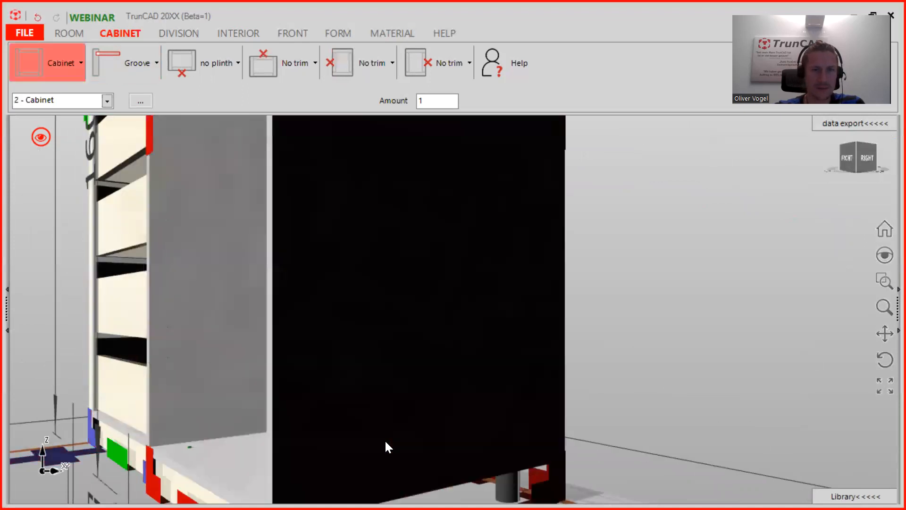
Step: Examine the second cabinet's open front, base and plinth from the front, the side and below
right_drag(372, 433, 566, 449)
scroll(279, 443, up, 2)
scroll(279, 442, up, 2)
right_drag(279, 439, 308, 419)
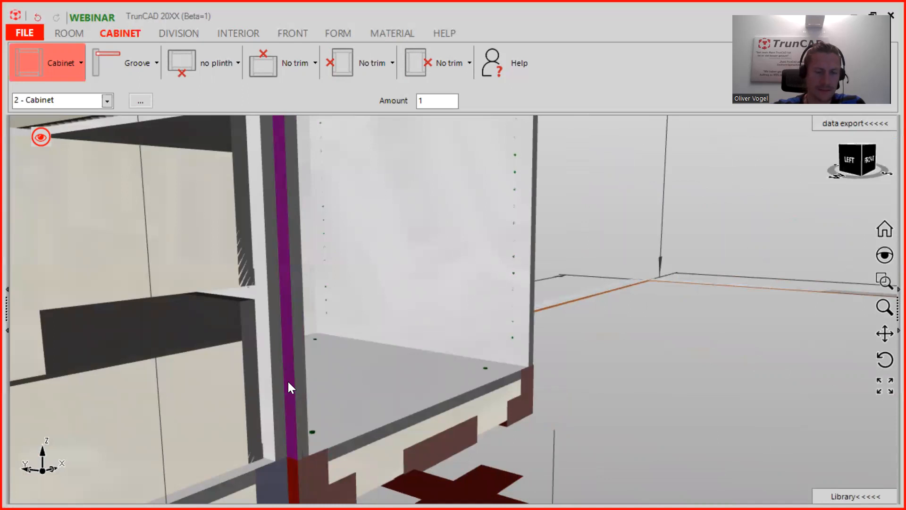
scroll(288, 382, down, 2)
right_drag(289, 382, 294, 400)
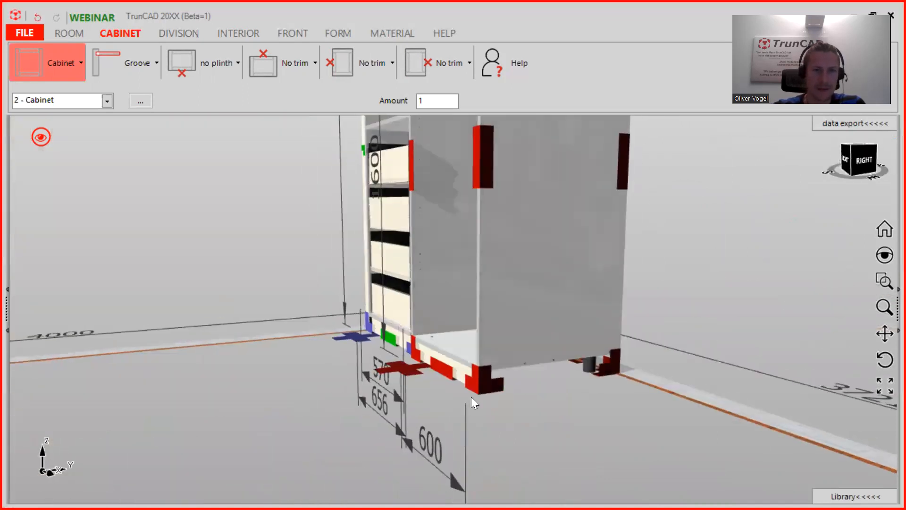
scroll(470, 397, up, 4)
right_drag(465, 314, 528, 264)
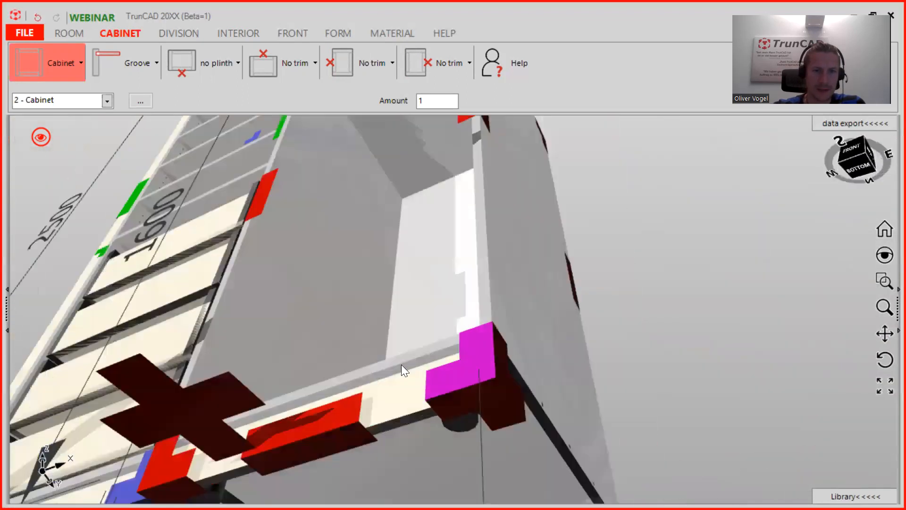
scroll(236, 424, down, 5)
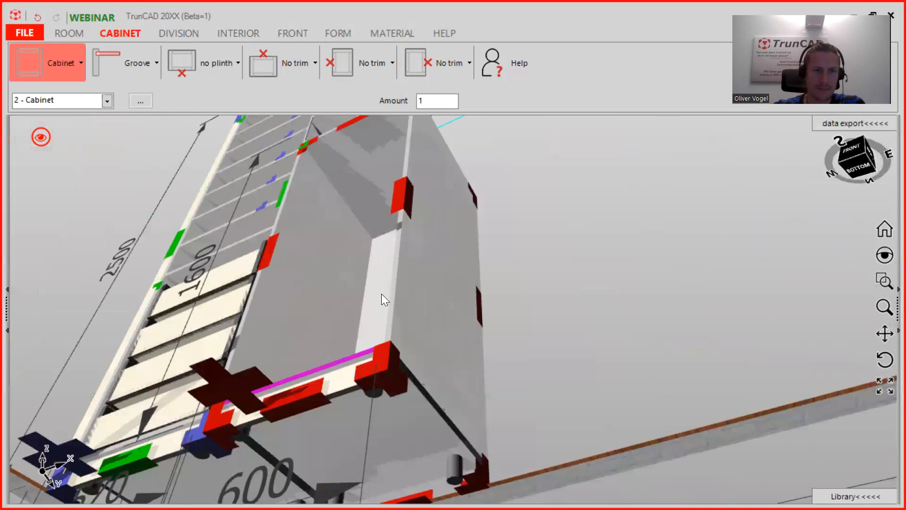
scroll(383, 298, down, 3)
right_drag(414, 283, 406, 360)
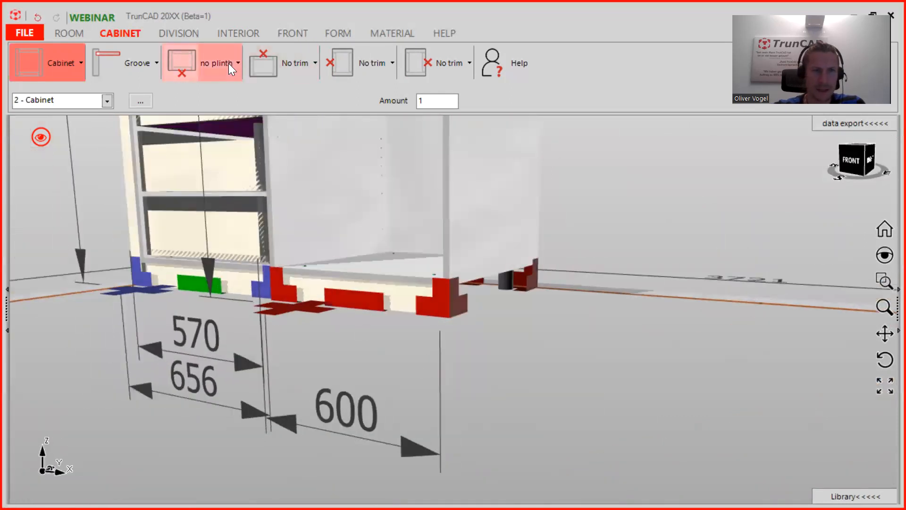
Step: Set the front distance of the second cabinet's plinth legs to 79 and save the plinth settings
click(229, 63)
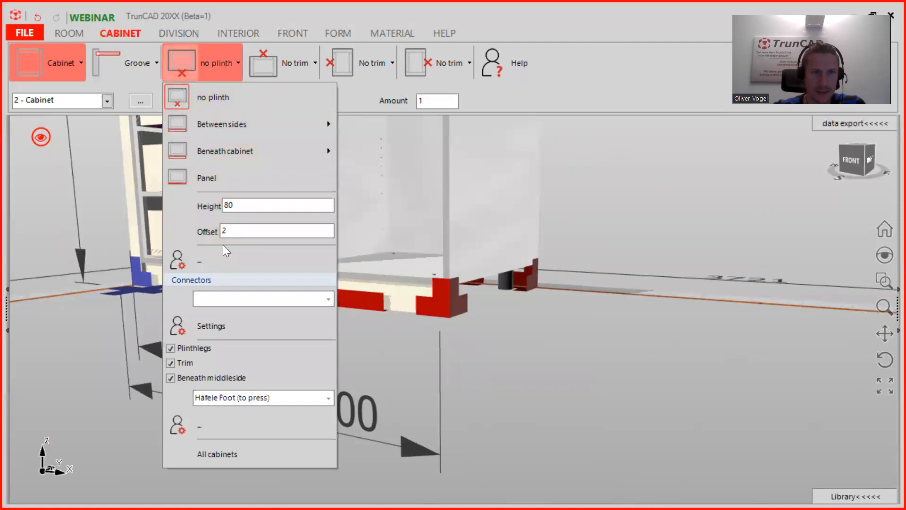
click(199, 258)
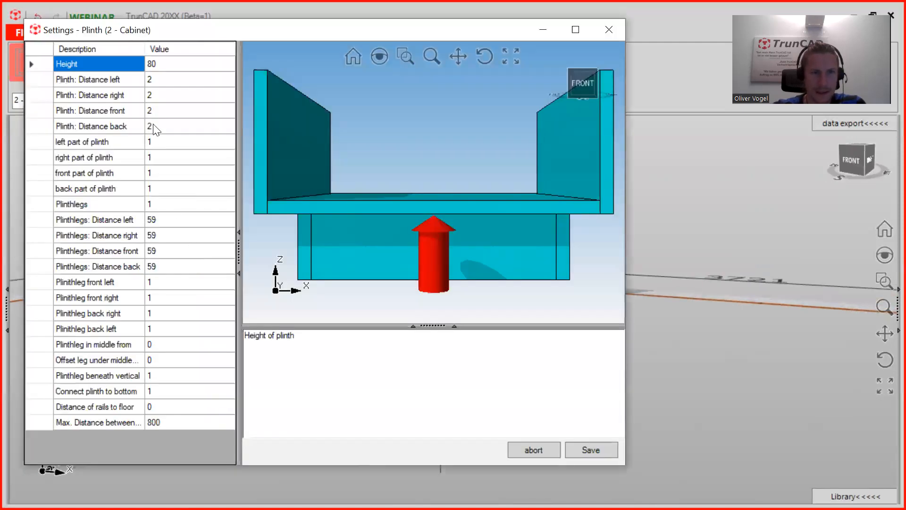
click(160, 219)
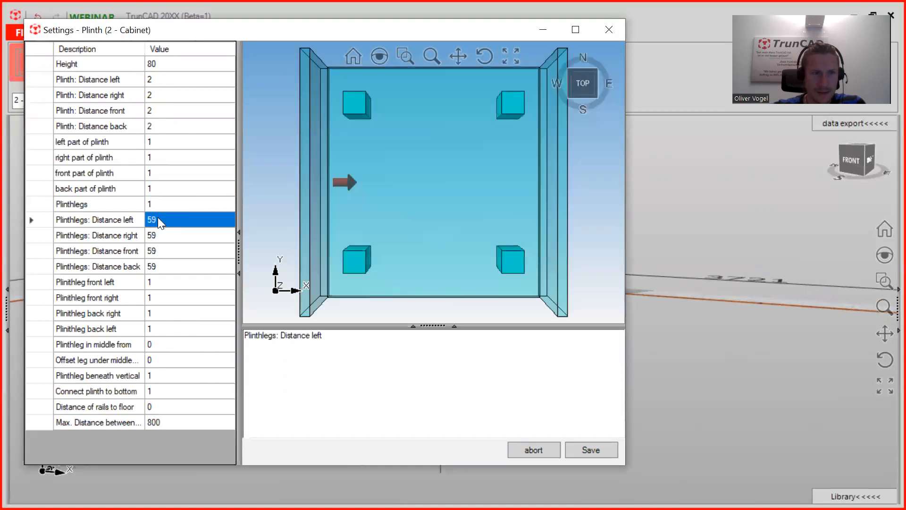
click(161, 250)
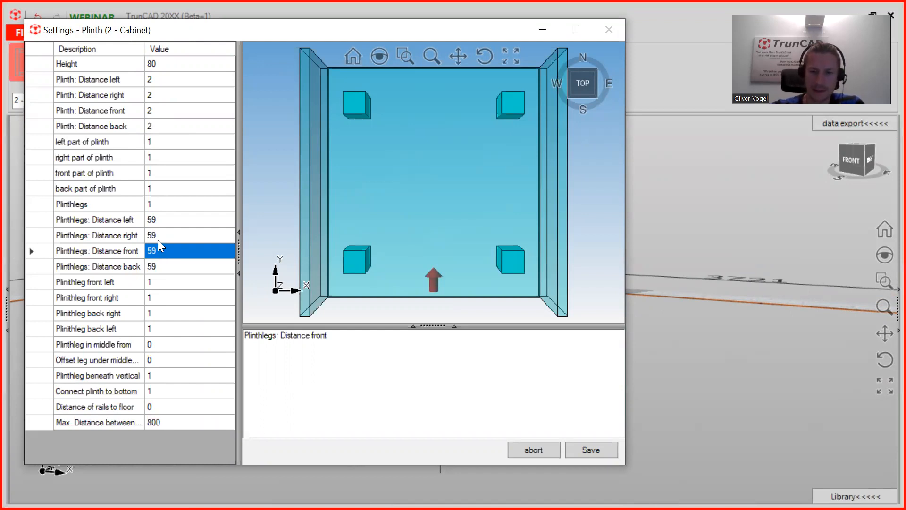
text(79)
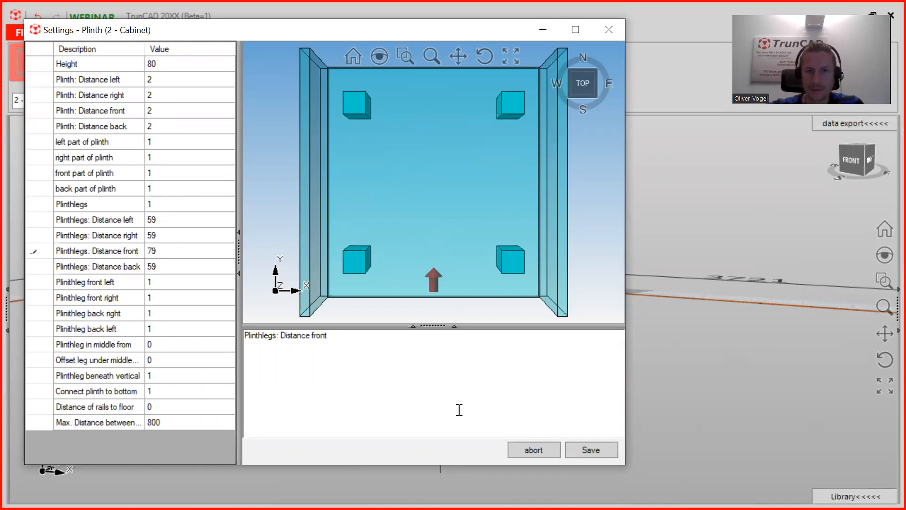
click(591, 455)
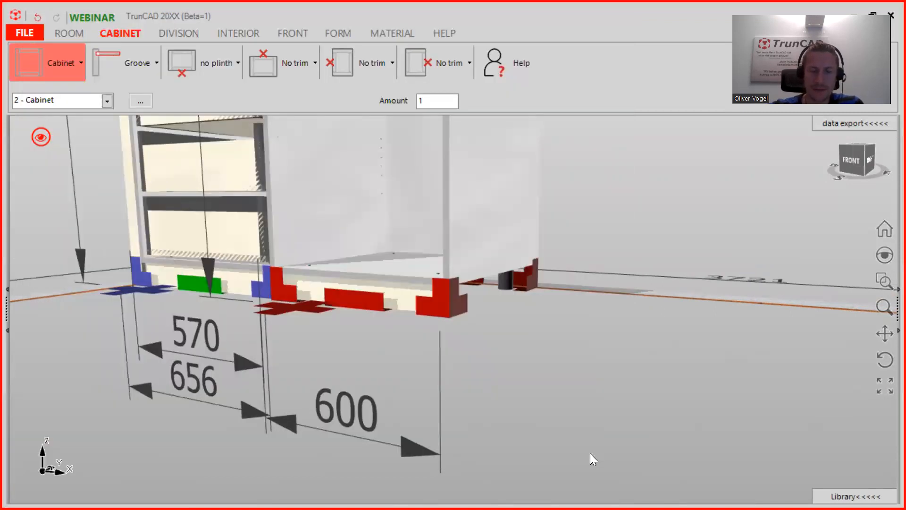
Step: Examine the second cabinet's plinth and floor up close, as well as both cabinets side by side from above
middle_drag(381, 319, 311, 486)
scroll(259, 324, down, 1)
scroll(267, 327, up, 6)
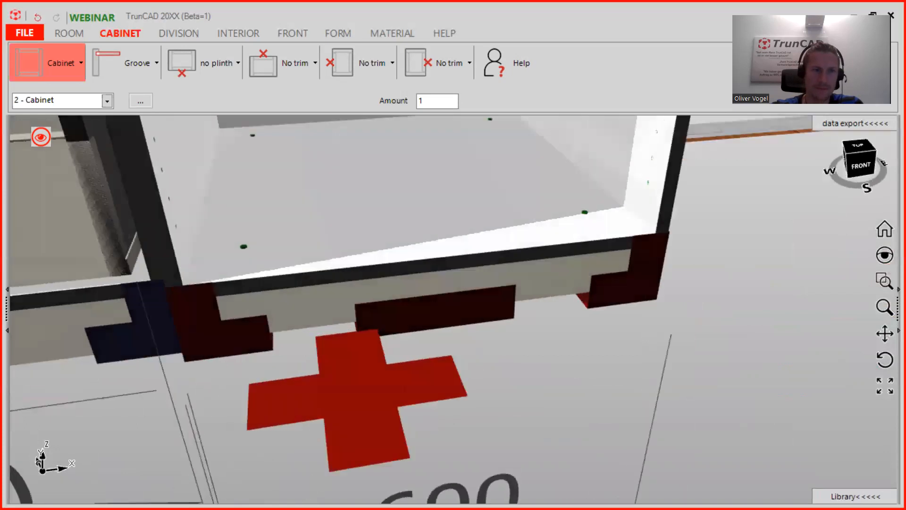
scroll(304, 467, down, 6)
scroll(436, 364, down, 2)
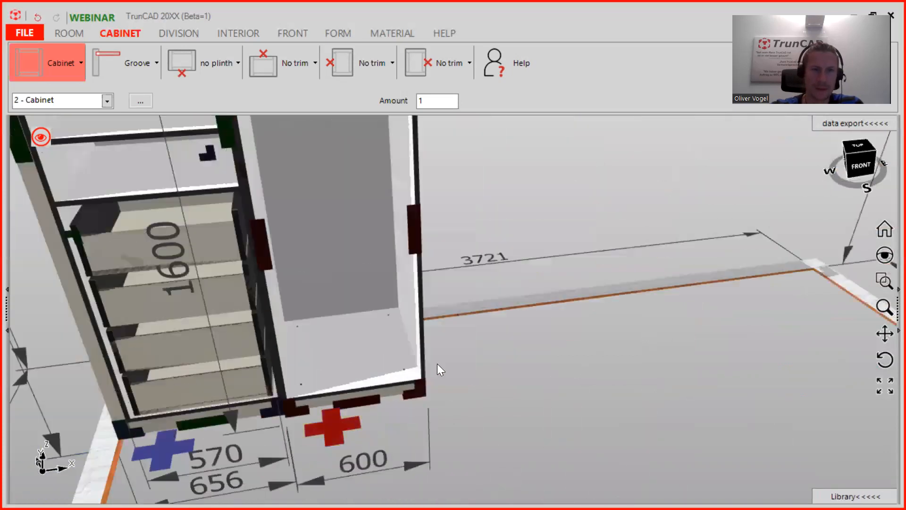
scroll(485, 335, down, 2)
scroll(500, 316, up, 3)
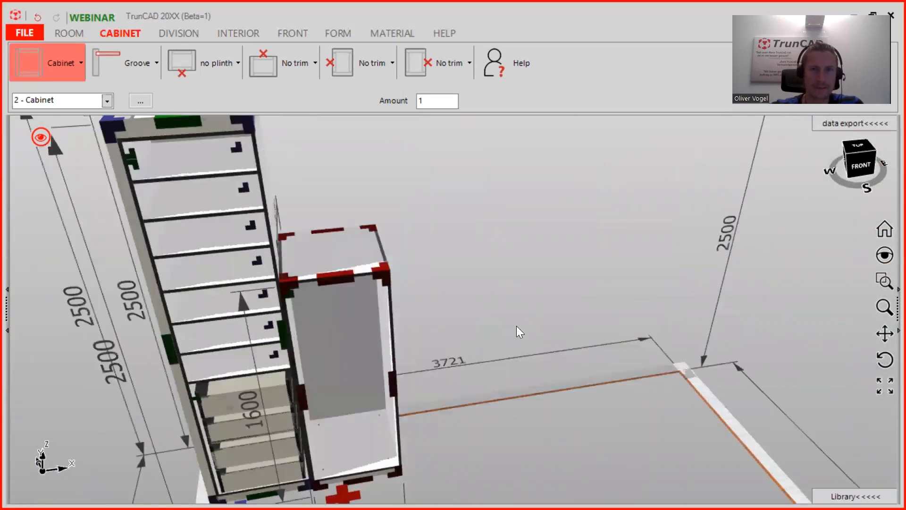
middle_drag(517, 323, 502, 324)
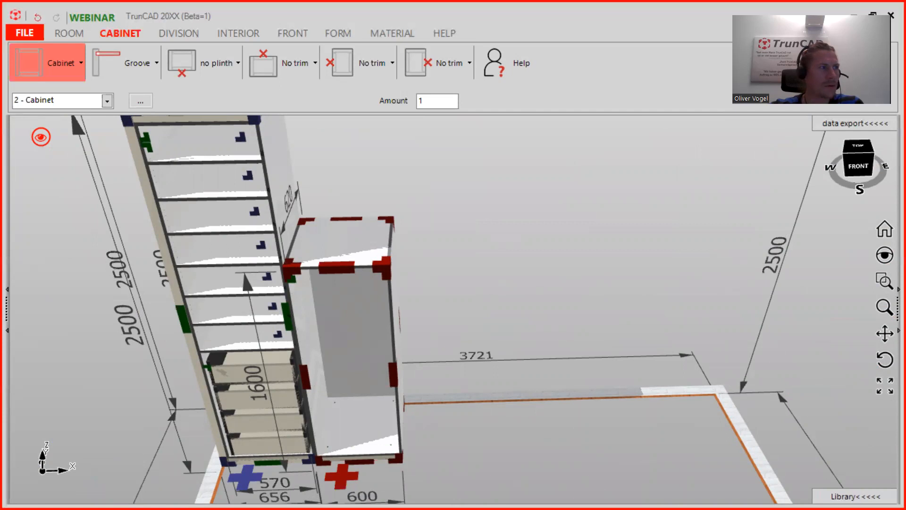
Step: Insert one horizontal divider into the second cabinet
click(186, 37)
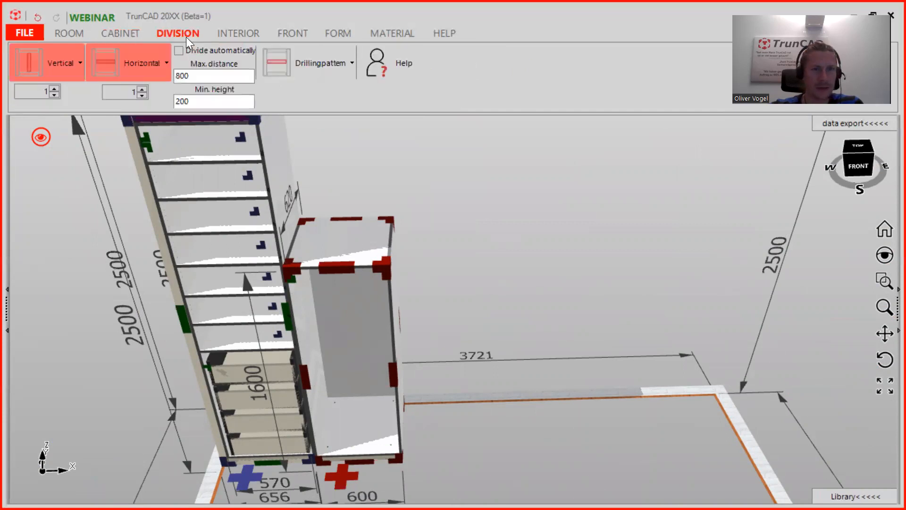
click(107, 59)
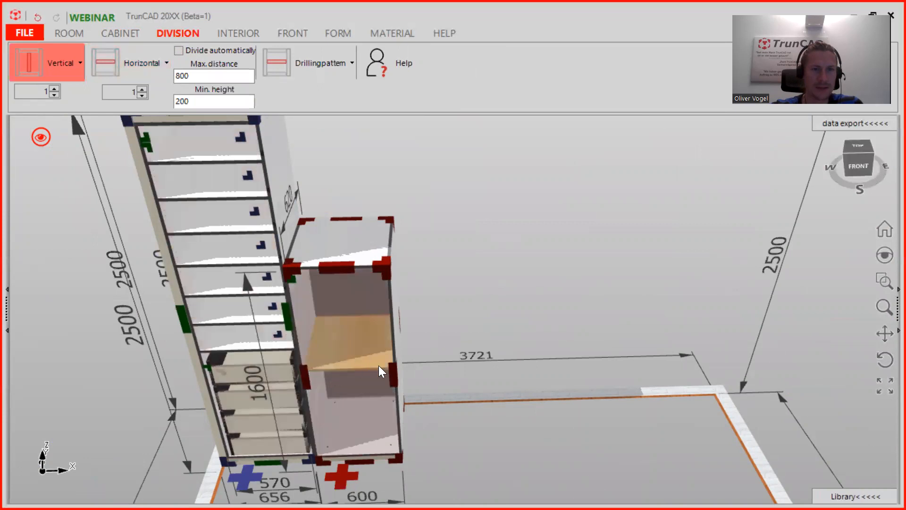
click(378, 366)
Step: Set the height of the compartment below the second cabinet's divider to 900
middle_drag(404, 394, 384, 368)
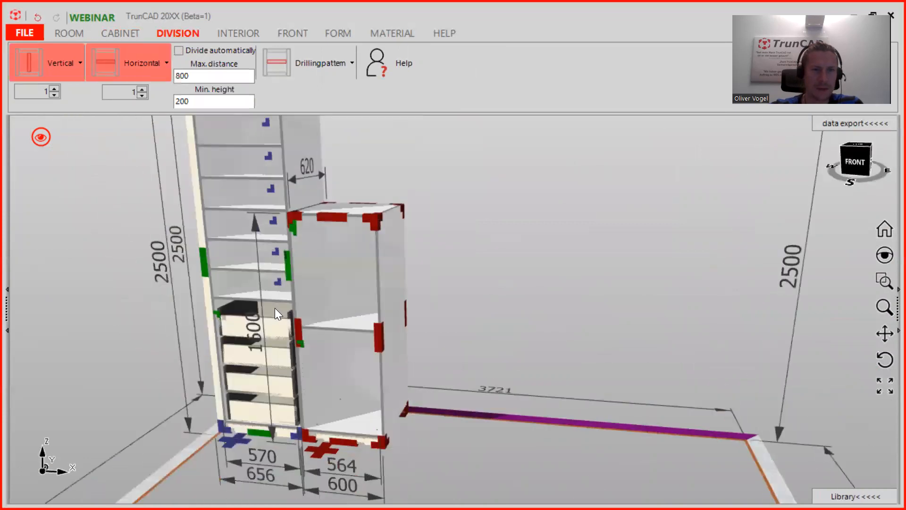
scroll(276, 307, up, 2)
scroll(283, 236, up, 2)
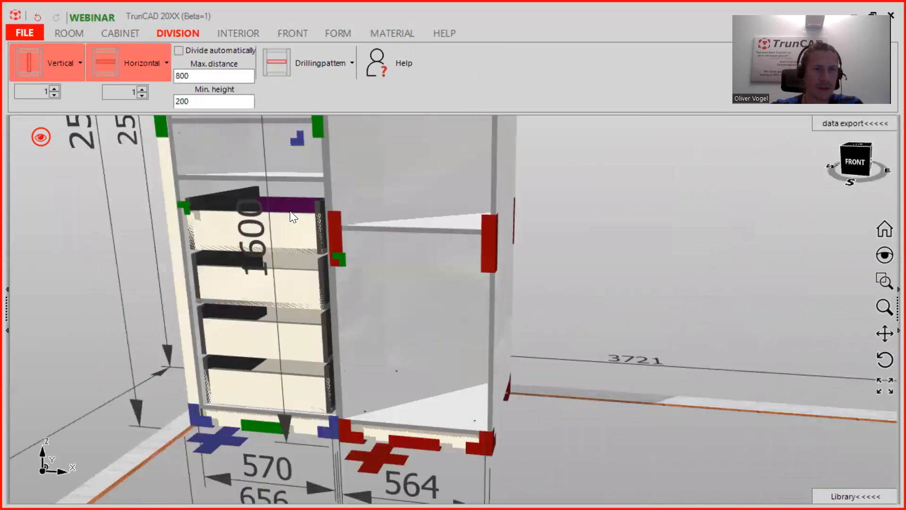
scroll(285, 261, up, 1)
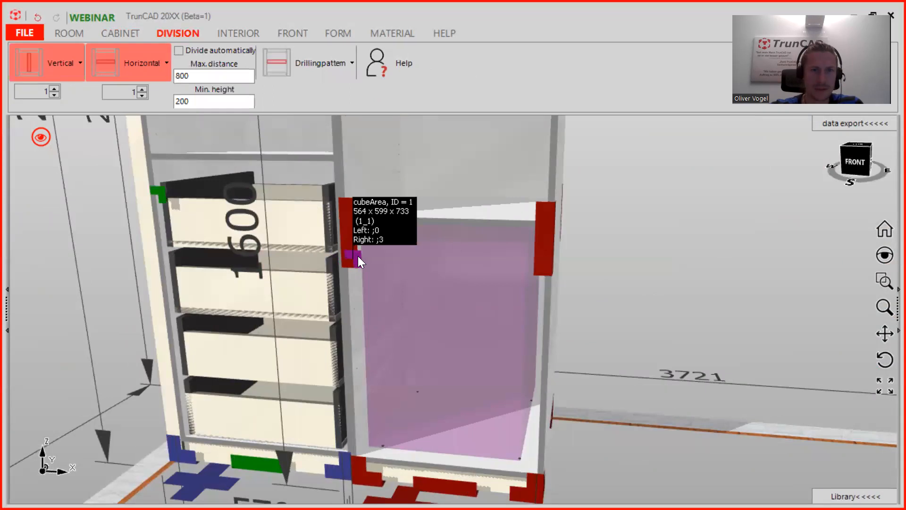
click(357, 256)
click(367, 143)
text(900)
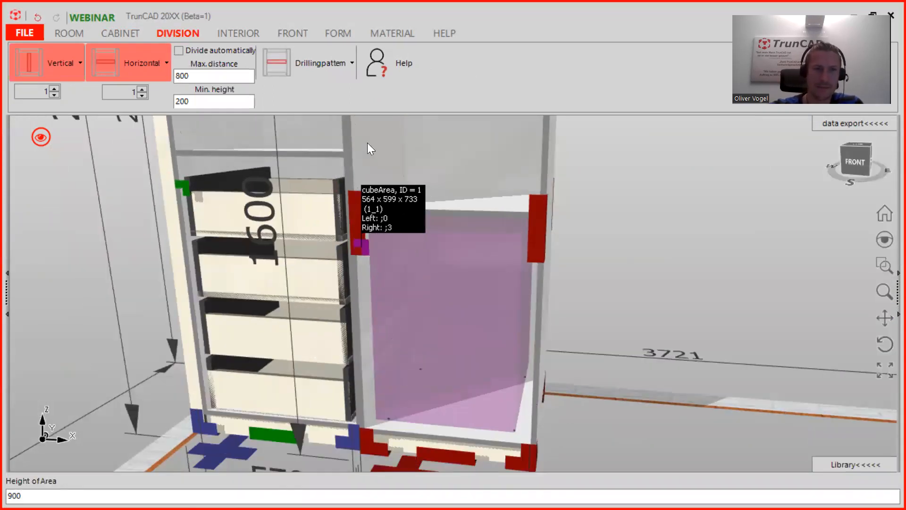
key(Return)
scroll(415, 173, down, 3)
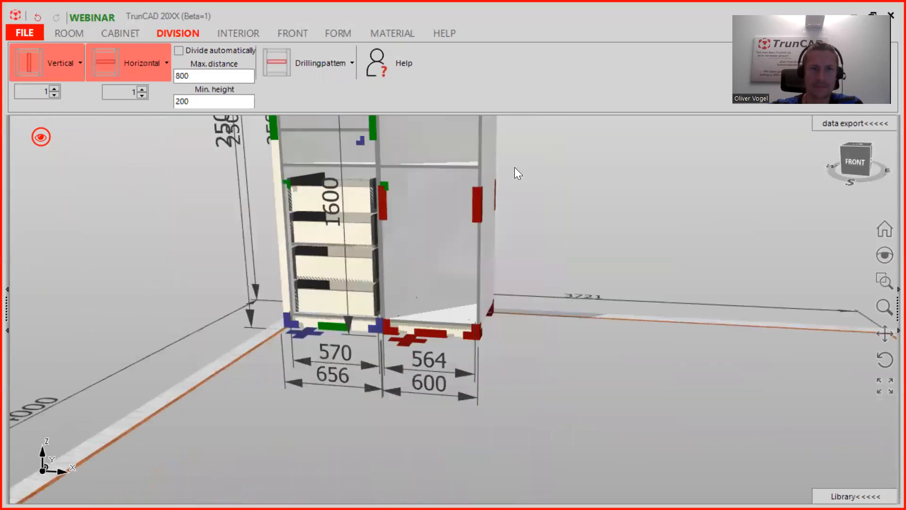
Step: Set the adjustable shelf quantity to 1 and insert the shelf into the second cabinet's upper compartment
middle_drag(579, 196, 500, 306)
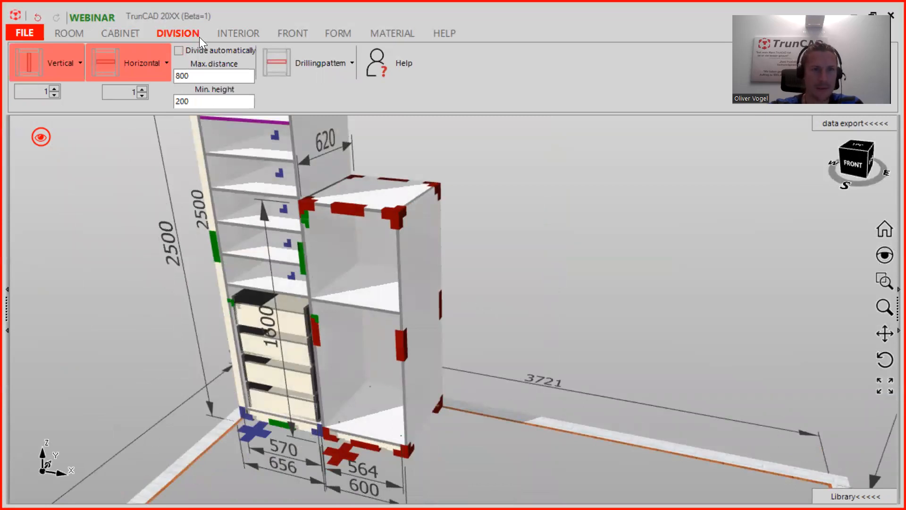
click(229, 33)
click(51, 94)
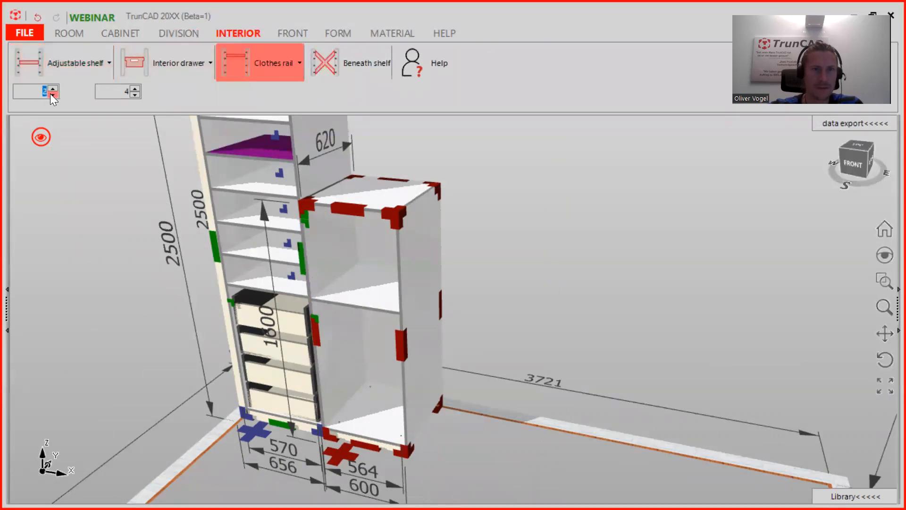
click(68, 59)
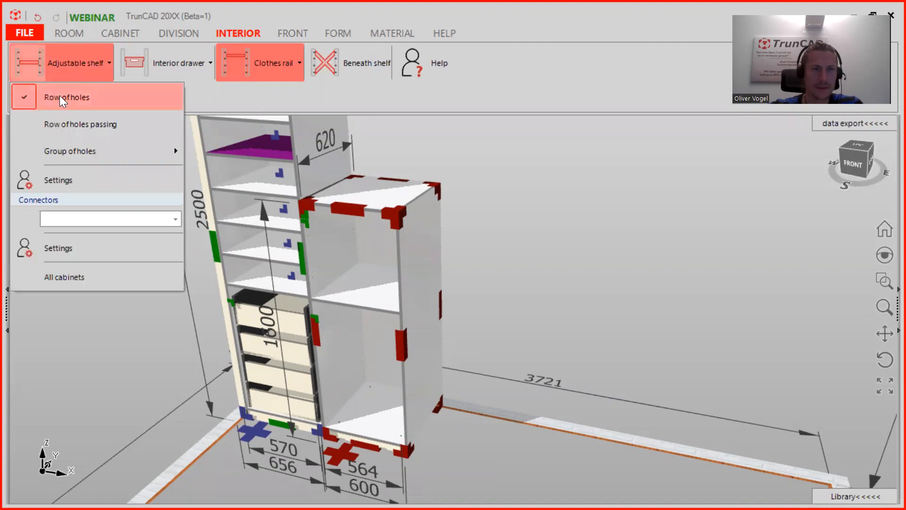
click(23, 61)
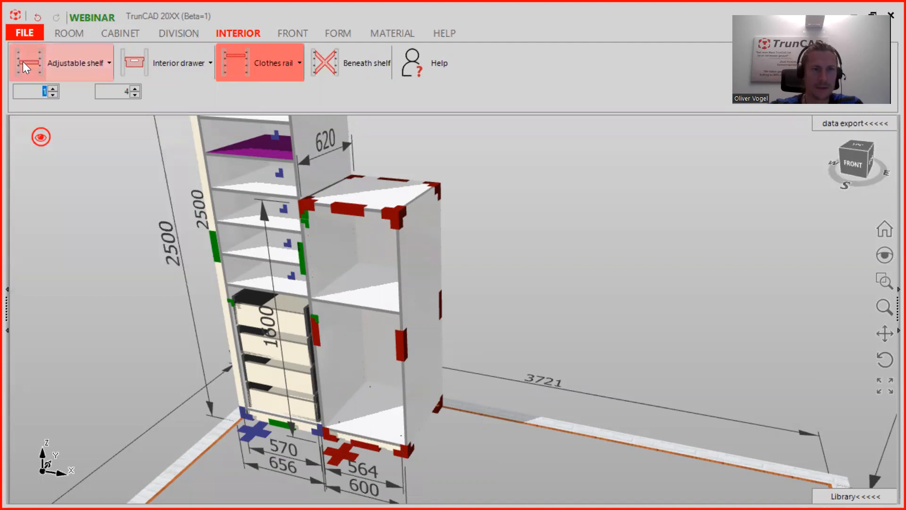
click(354, 252)
Step: Turn on the display of part edges and examine the shelf hole rows in the second cabinet's upper compartment
middle_drag(464, 244, 386, 240)
scroll(336, 235, up, 3)
click(40, 136)
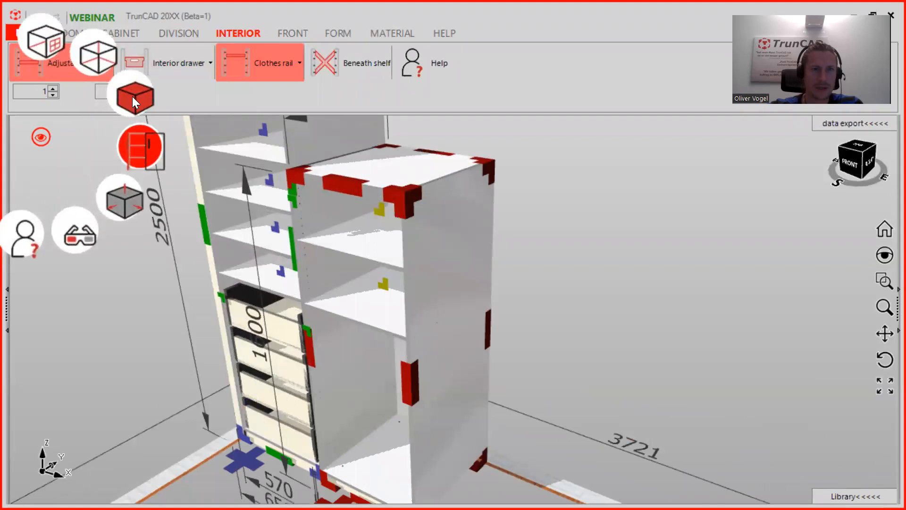
click(132, 96)
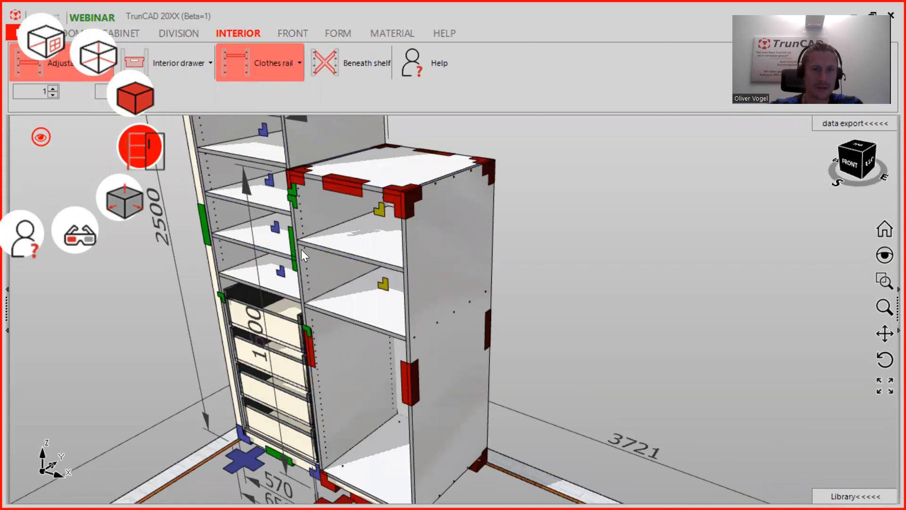
scroll(301, 249, up, 3)
middle_drag(331, 250, 312, 223)
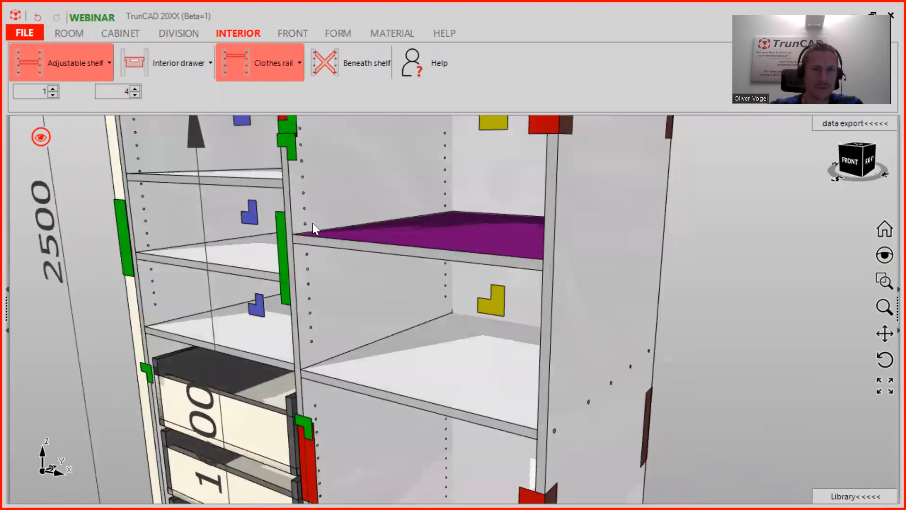
Step: Change the adjustable shelf drilling to a group of 5 holes and apply the setting to both cabinets
click(75, 68)
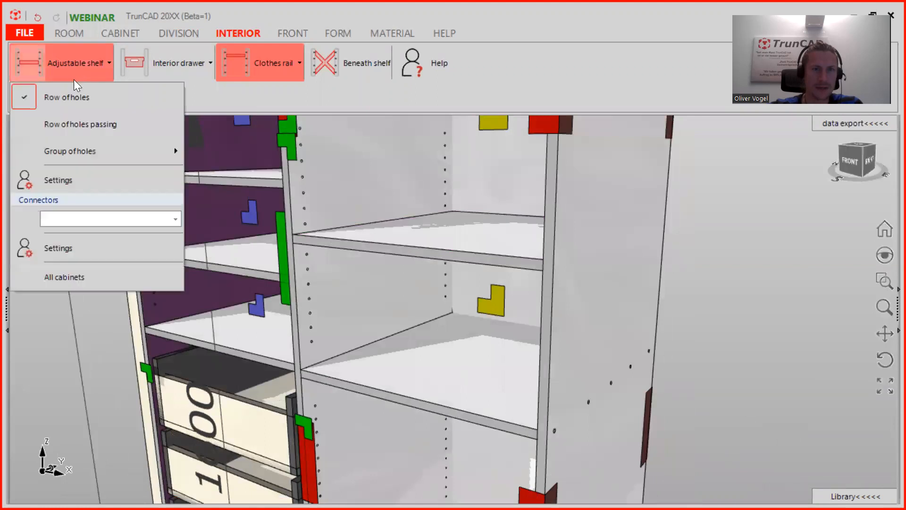
mouse_move(70, 146)
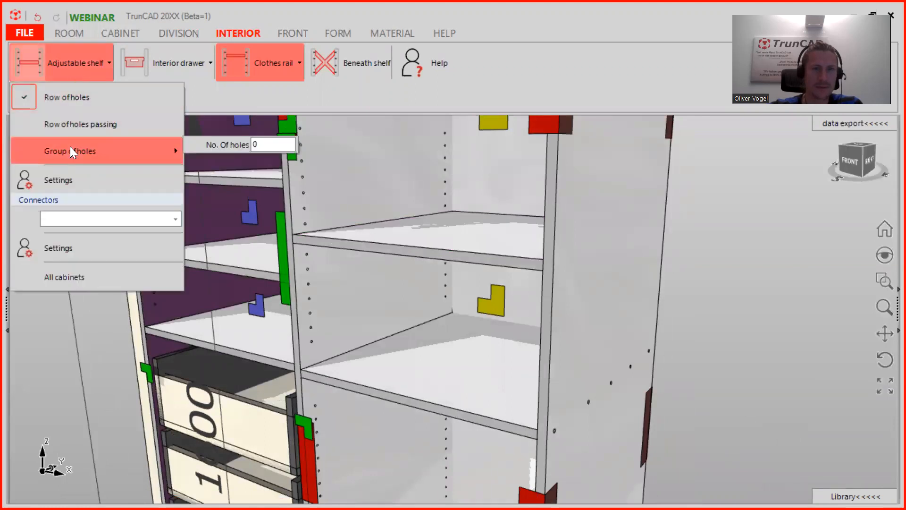
click(70, 150)
drag(259, 145, 249, 139)
text(3)
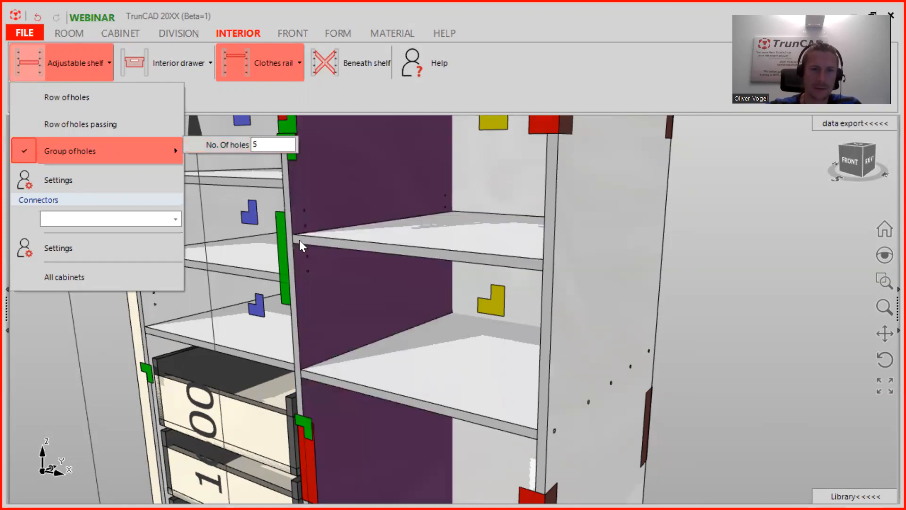
scroll(299, 240, down, 5)
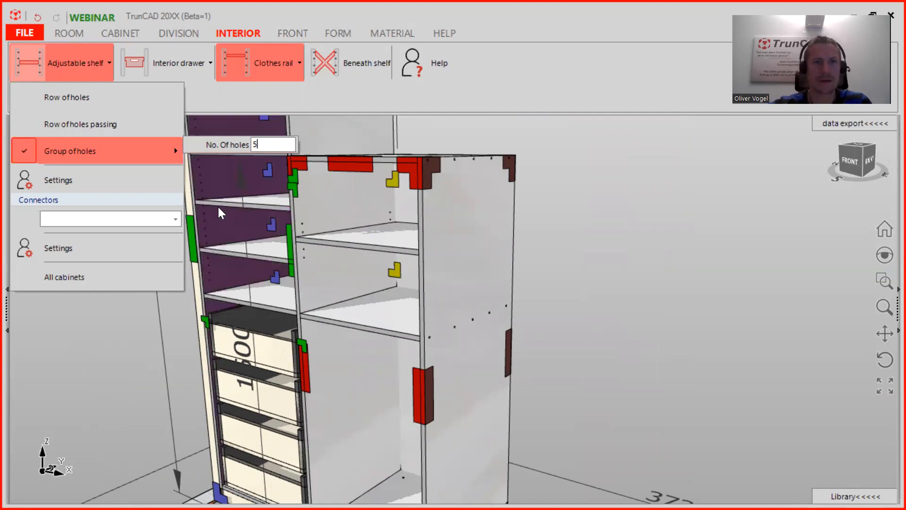
click(66, 277)
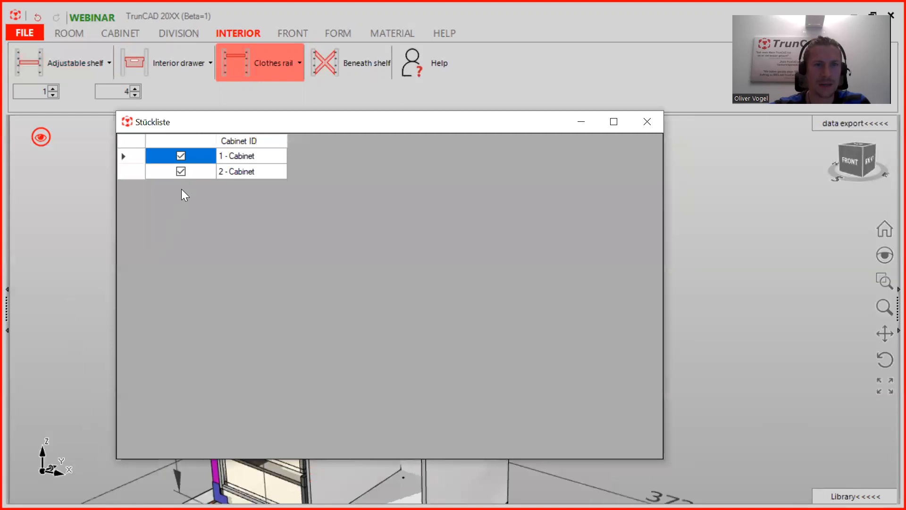
click(661, 125)
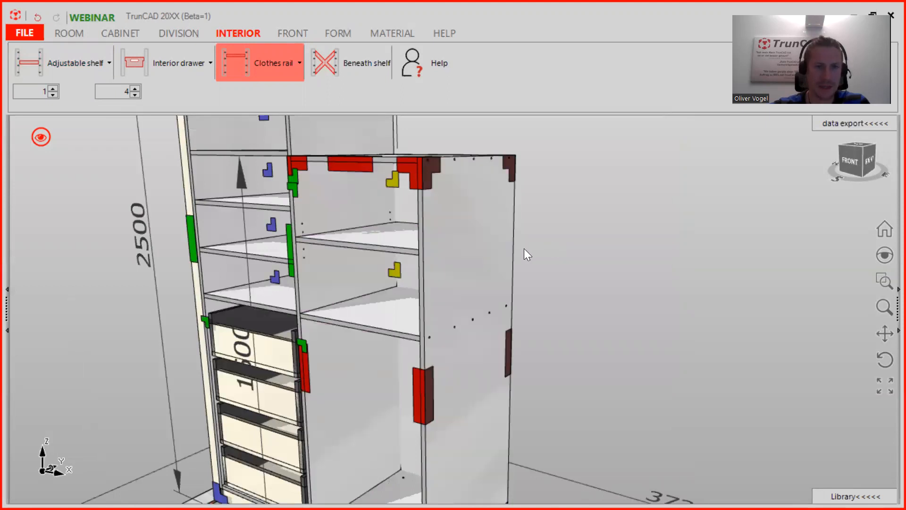
Step: Switch the model display to shaded surfaces without part edges
click(35, 134)
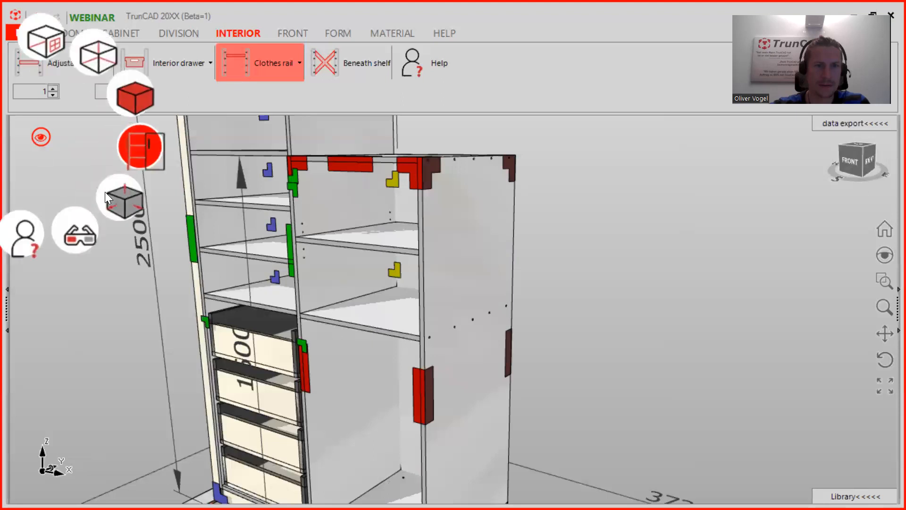
click(137, 108)
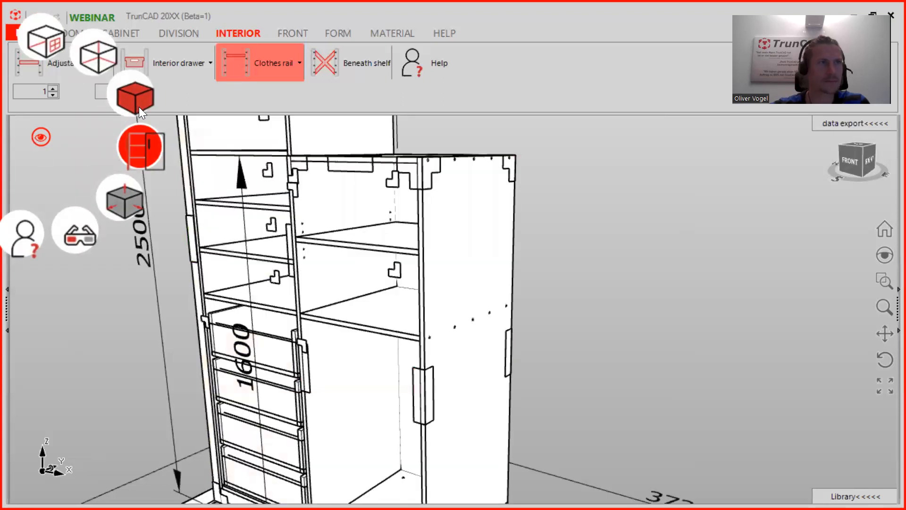
click(139, 107)
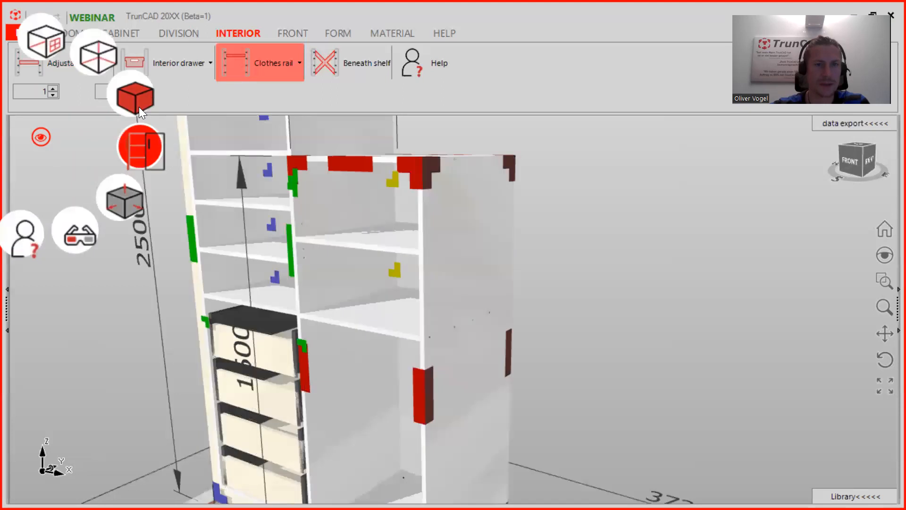
Step: Set the interior offset of the second cabinet's upper compartment to 15 to set the adjustable shelf back
scroll(317, 232, up, 5)
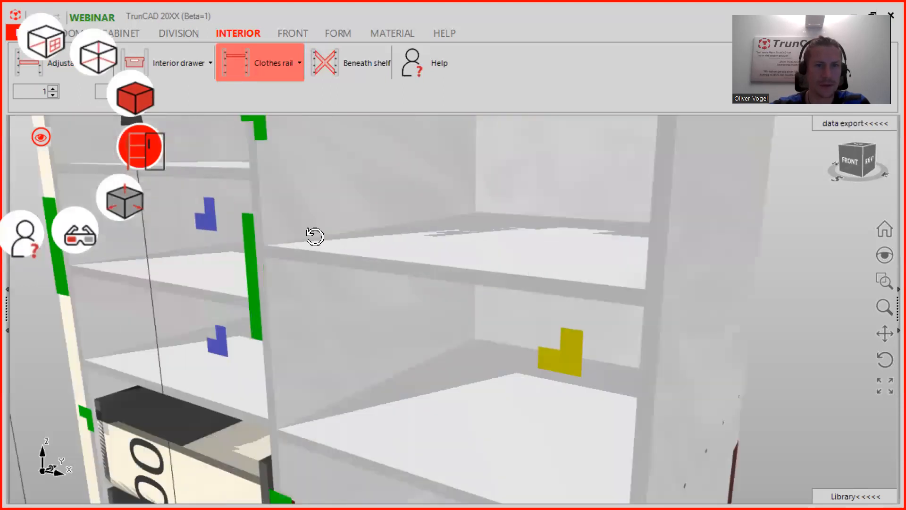
scroll(323, 251, down, 3)
middle_drag(325, 266, 285, 297)
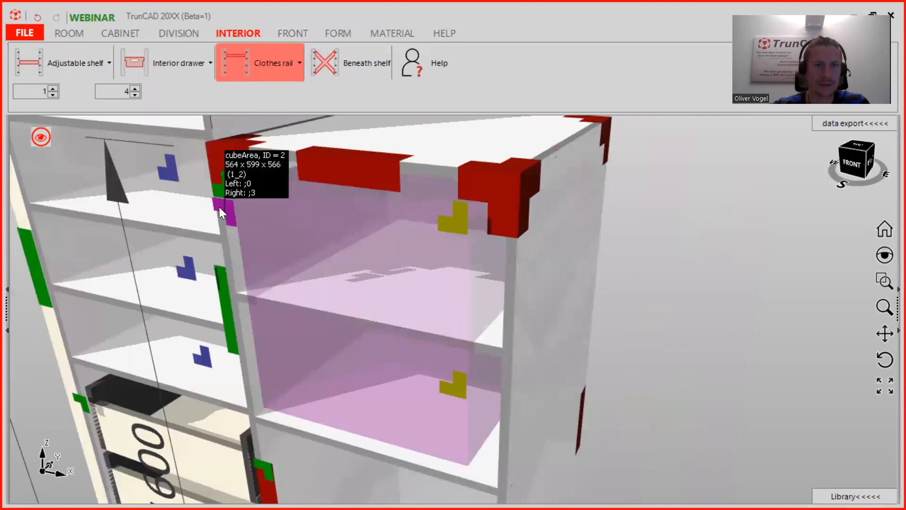
scroll(222, 208, down, 3)
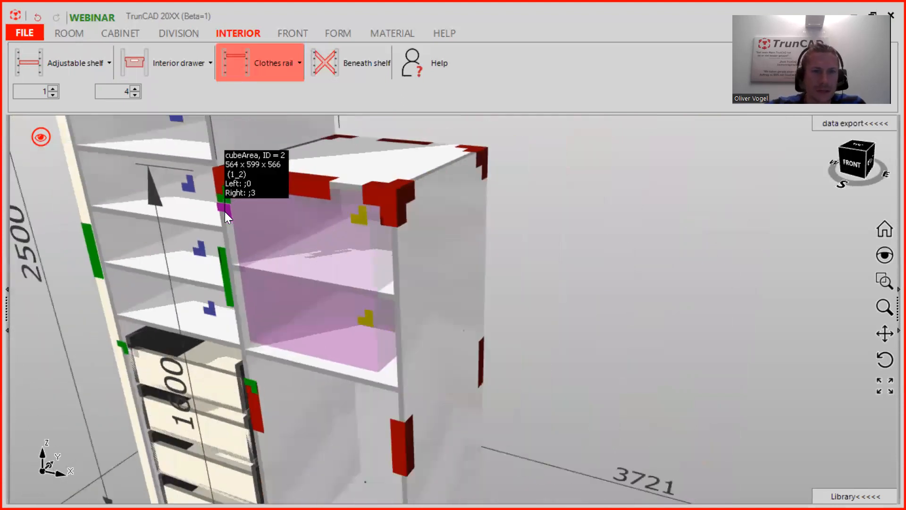
right_click(225, 212)
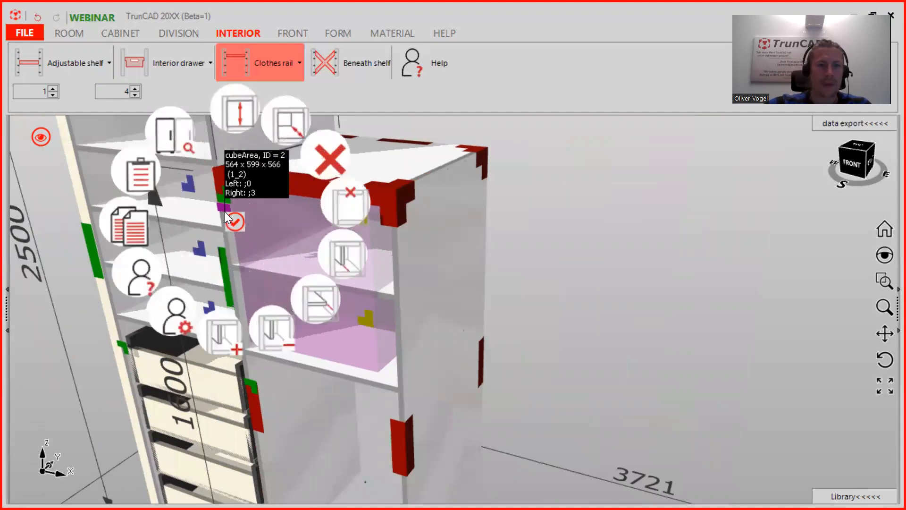
click(318, 296)
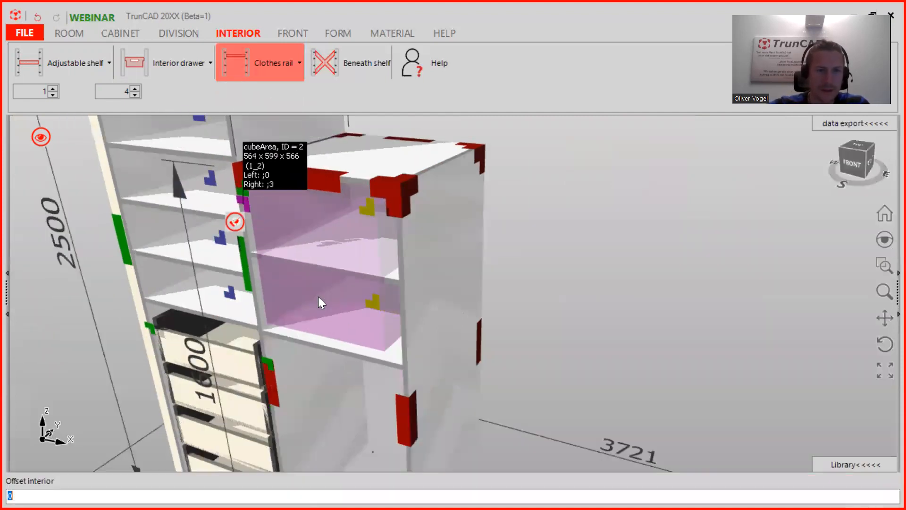
text(15)
key(Return)
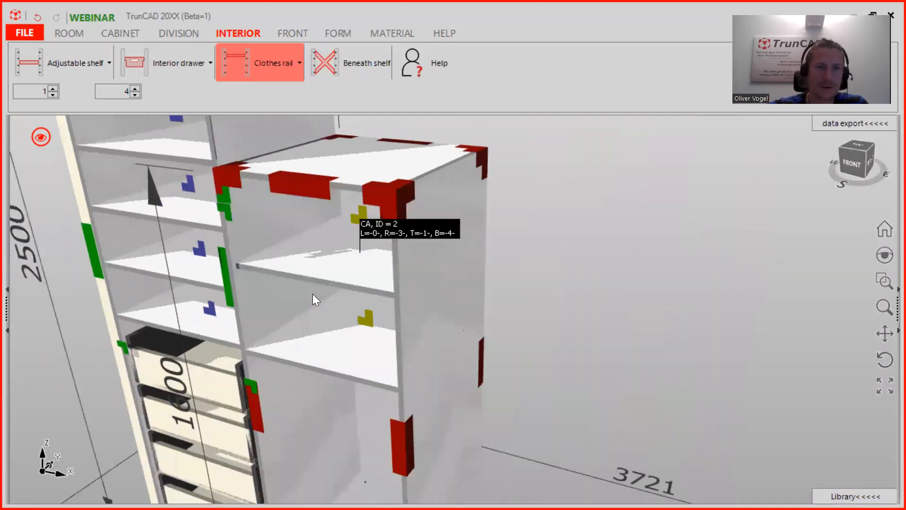
Step: Examine the front edge of the adjustable shelf against the second cabinet's side panel and leave the clothes rail command
scroll(246, 272, up, 3)
scroll(218, 257, up, 3)
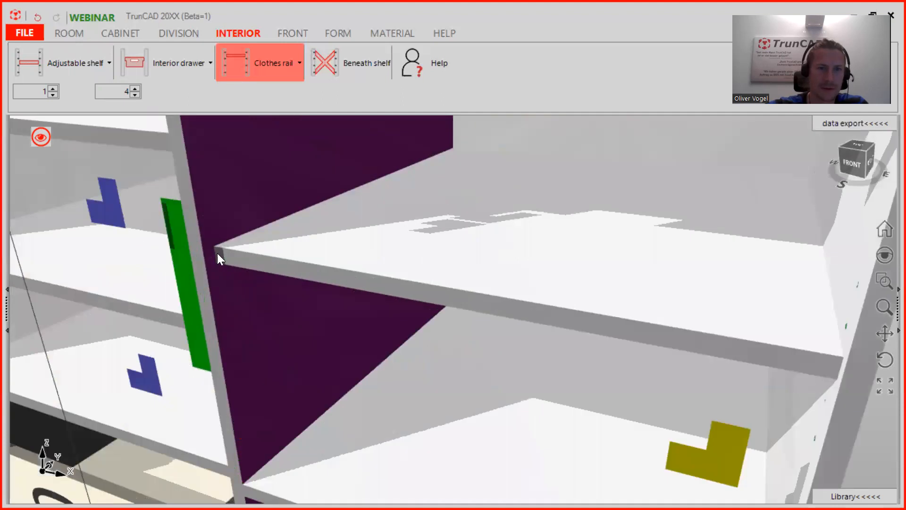
scroll(213, 243, down, 4)
scroll(218, 243, up, 1)
scroll(219, 244, down, 3)
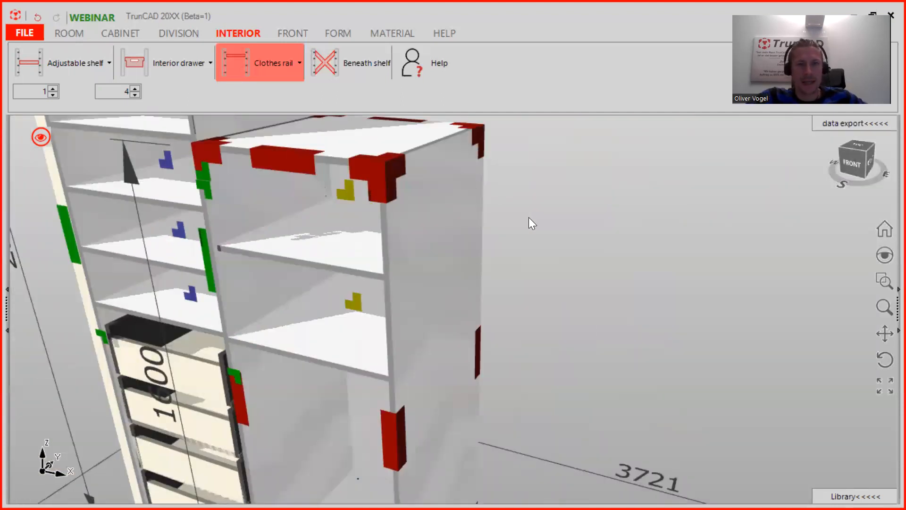
scroll(528, 217, down, 2)
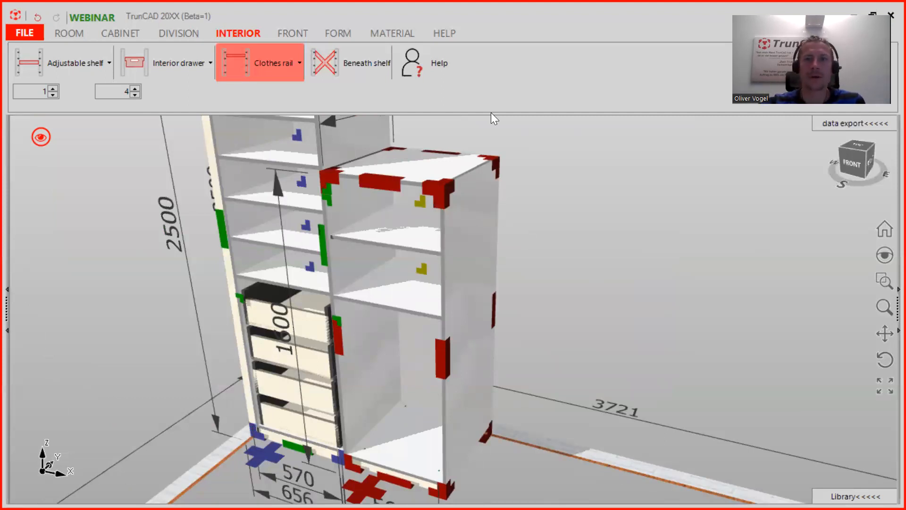
key(Escape)
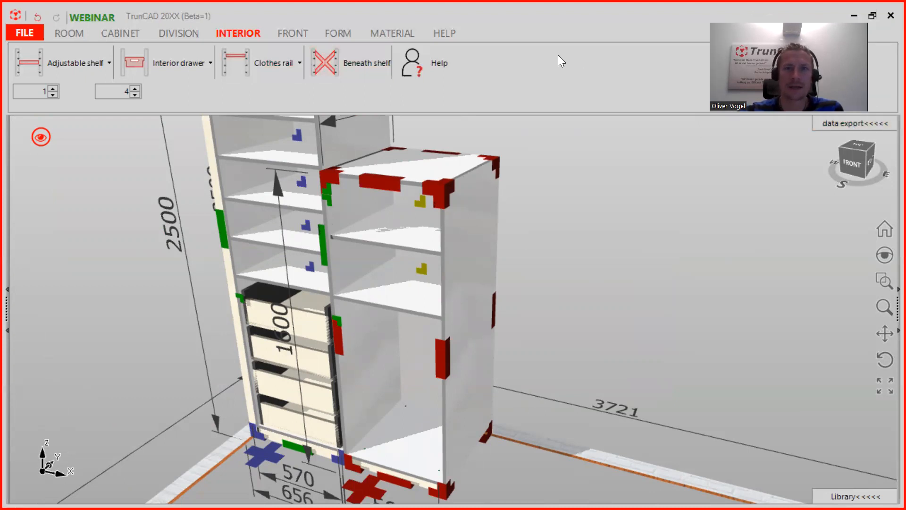
Step: Apply the material Oak 18mm 2_2_0_0 to all corpus parts of the second cabinet
click(399, 38)
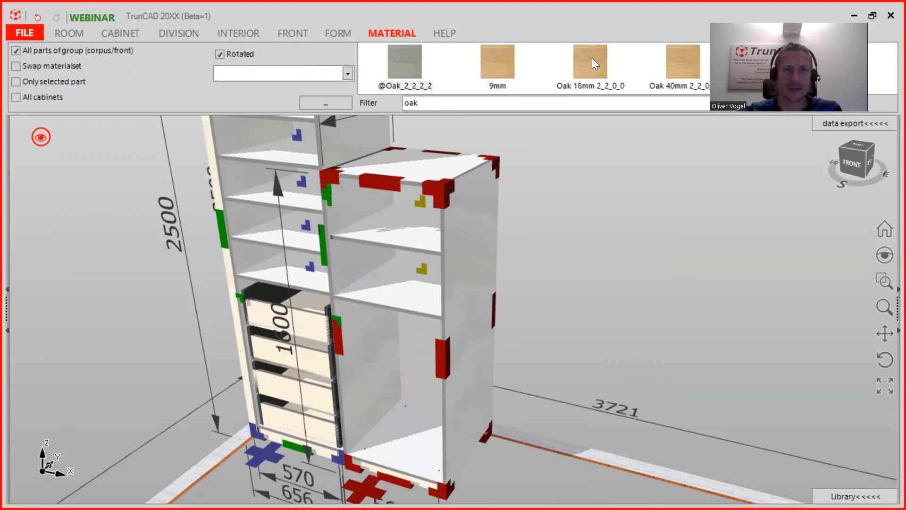
click(14, 48)
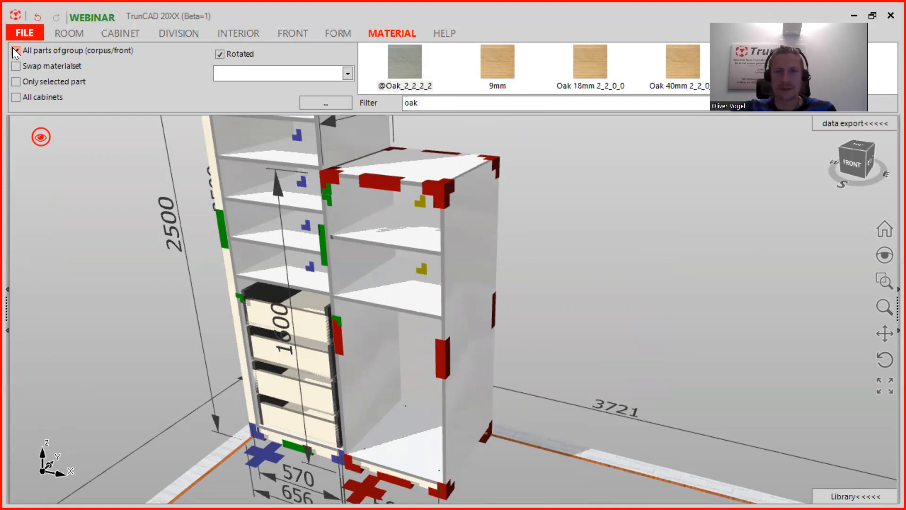
click(15, 50)
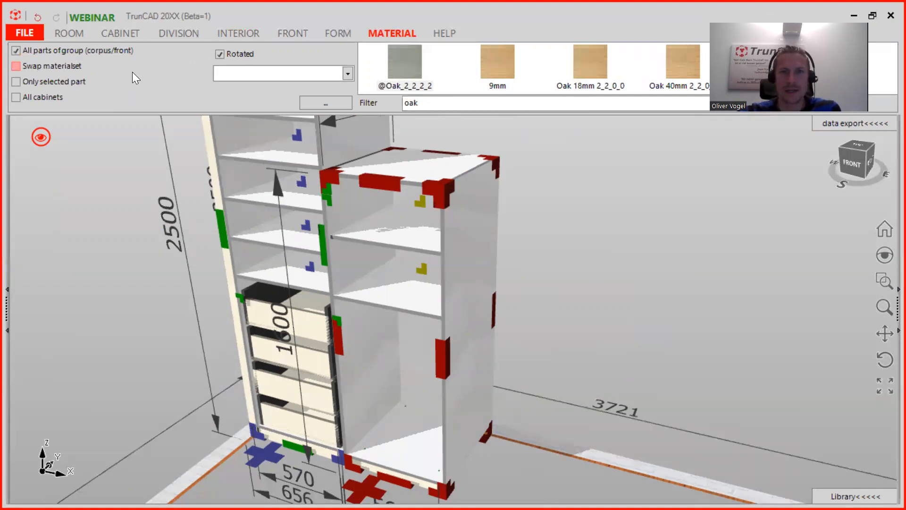
click(592, 66)
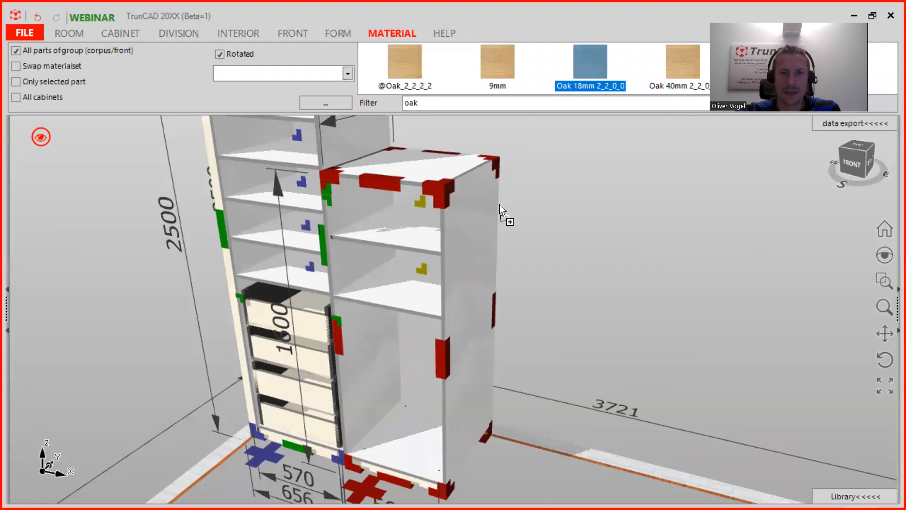
click(483, 219)
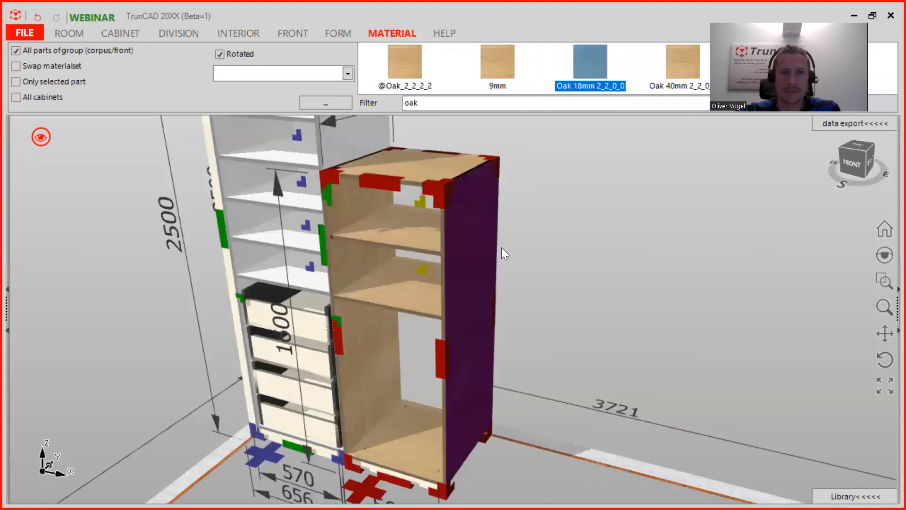
Step: Apply the 9mm oak material to the back panels of the second cabinet
drag(573, 245, 447, 141)
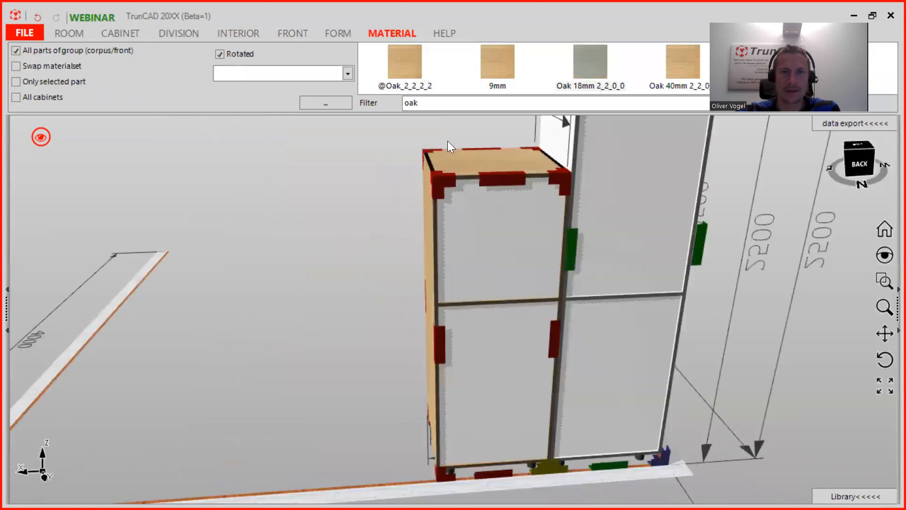
click(495, 59)
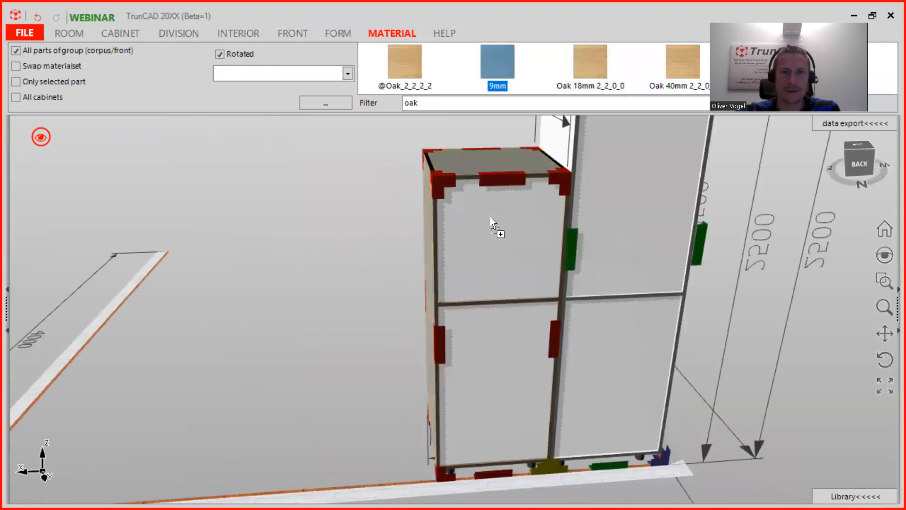
click(490, 216)
drag(355, 165, 568, 157)
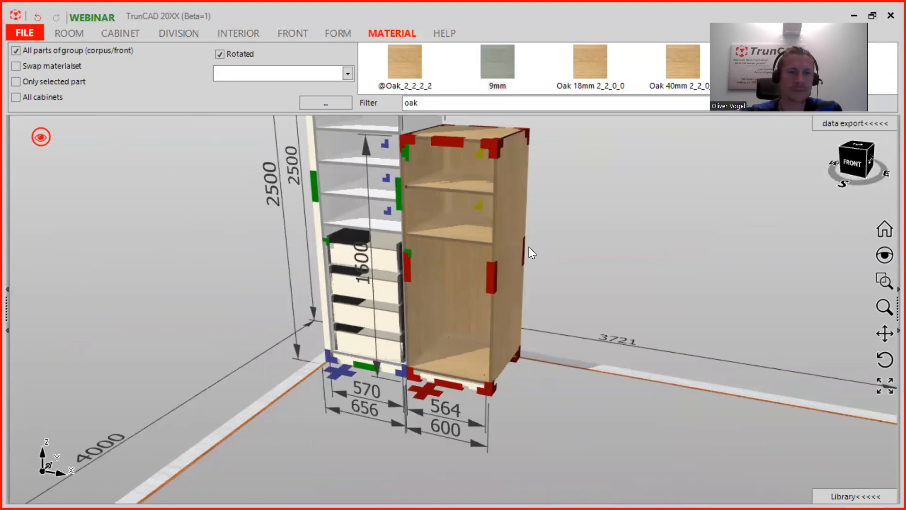
Step: Insert four inlay drawers of equal height with Legrabox Pure hardware into the second cabinet's lower compartment
scroll(529, 246, down, 2)
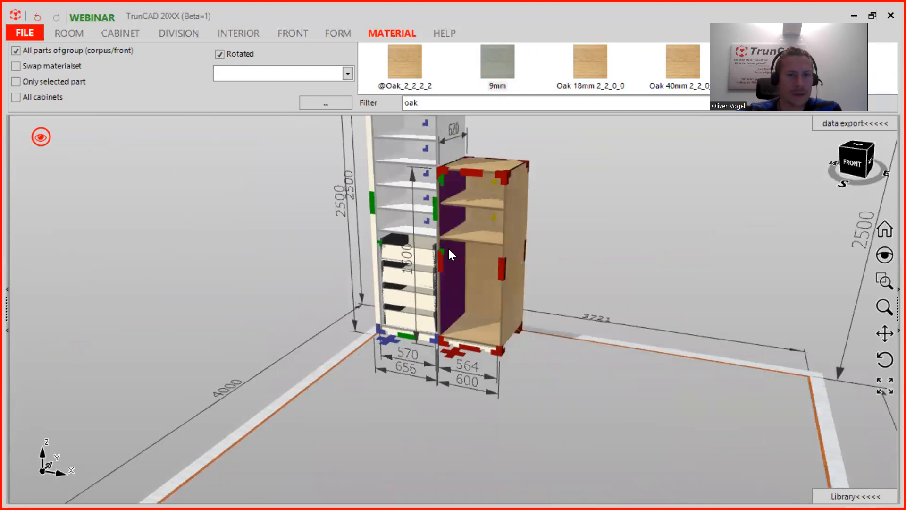
scroll(462, 271, up, 3)
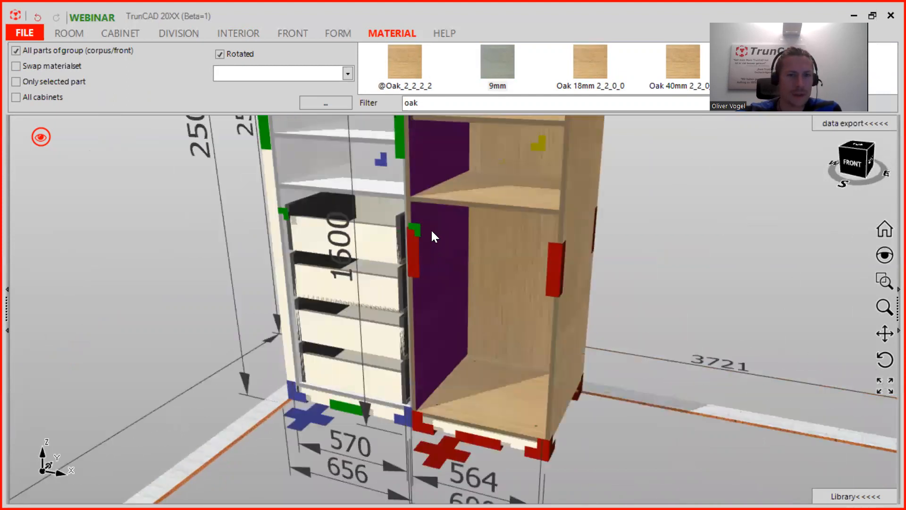
click(238, 32)
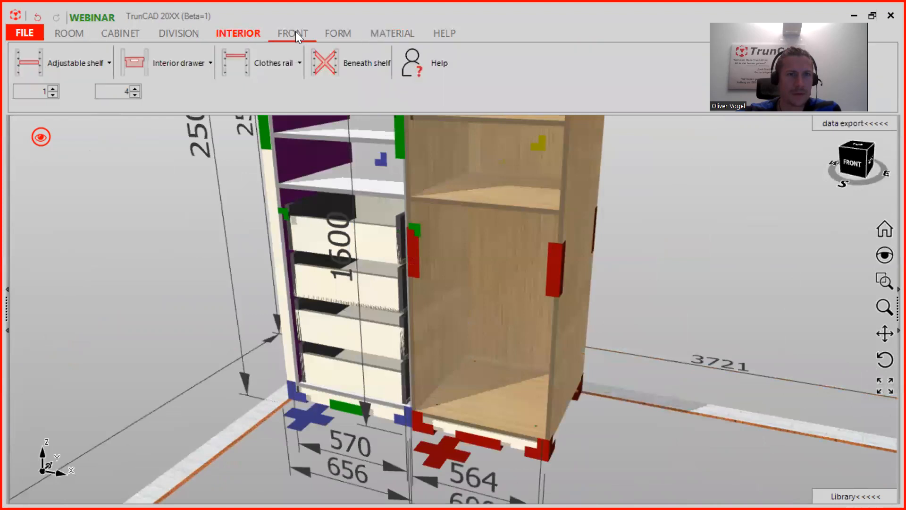
click(293, 33)
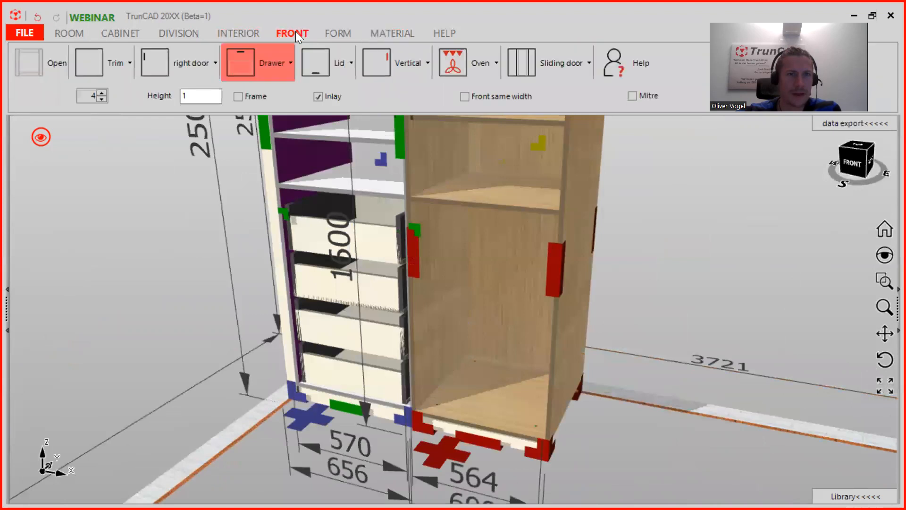
click(317, 97)
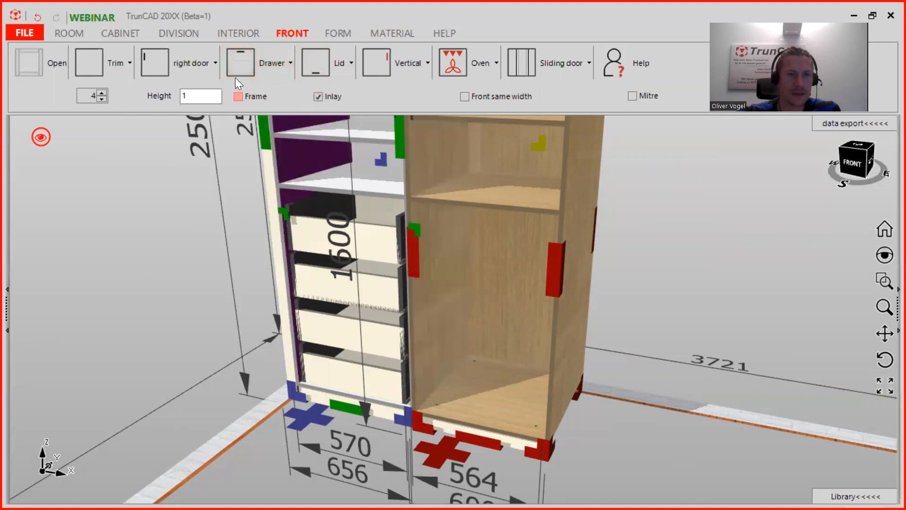
click(314, 99)
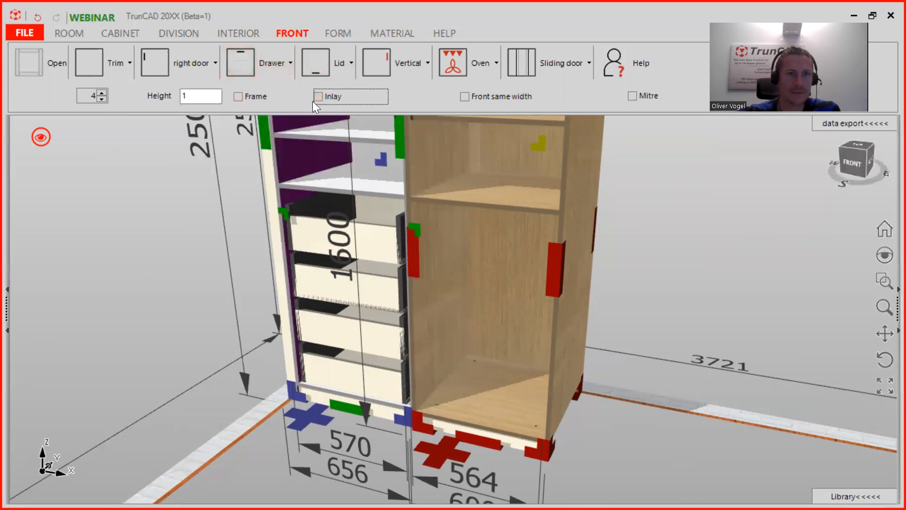
click(318, 98)
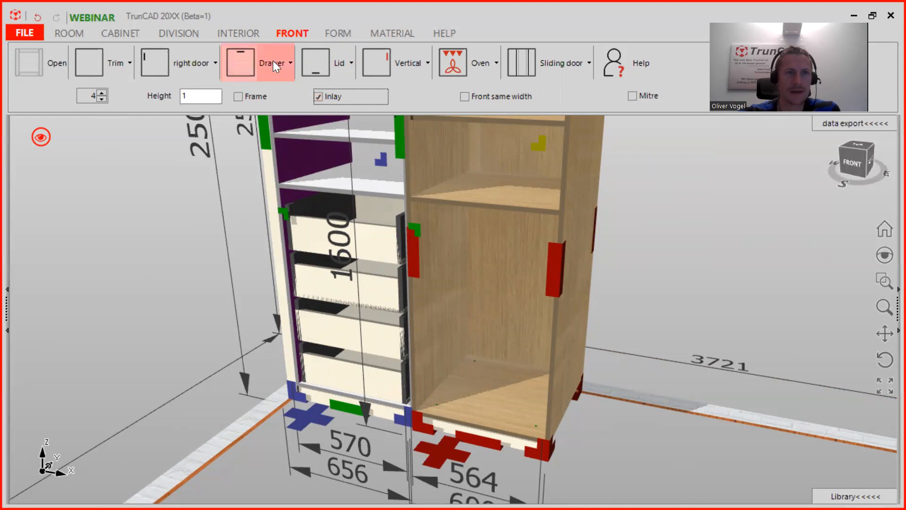
click(103, 96)
click(104, 89)
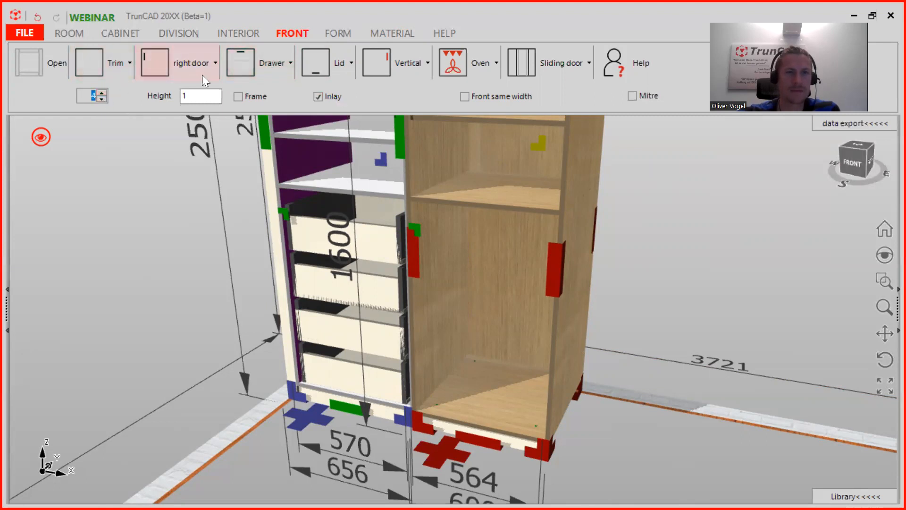
click(279, 63)
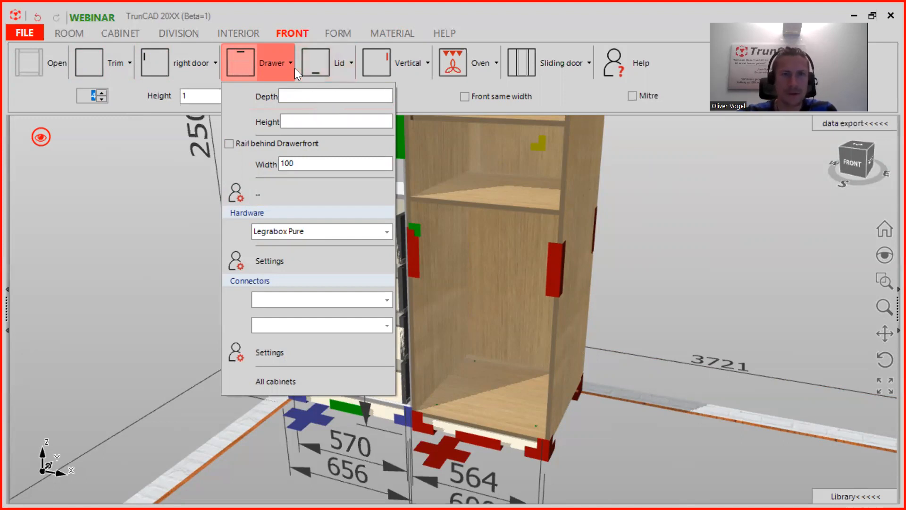
click(273, 58)
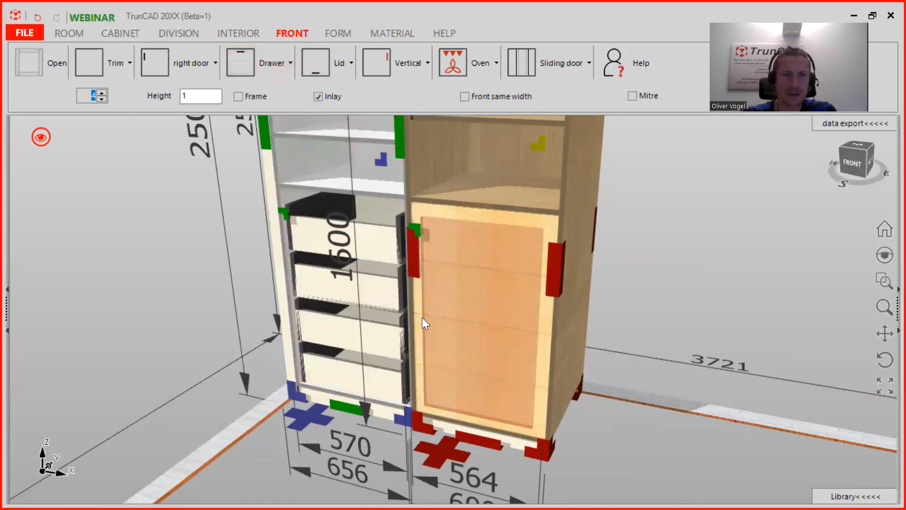
click(424, 323)
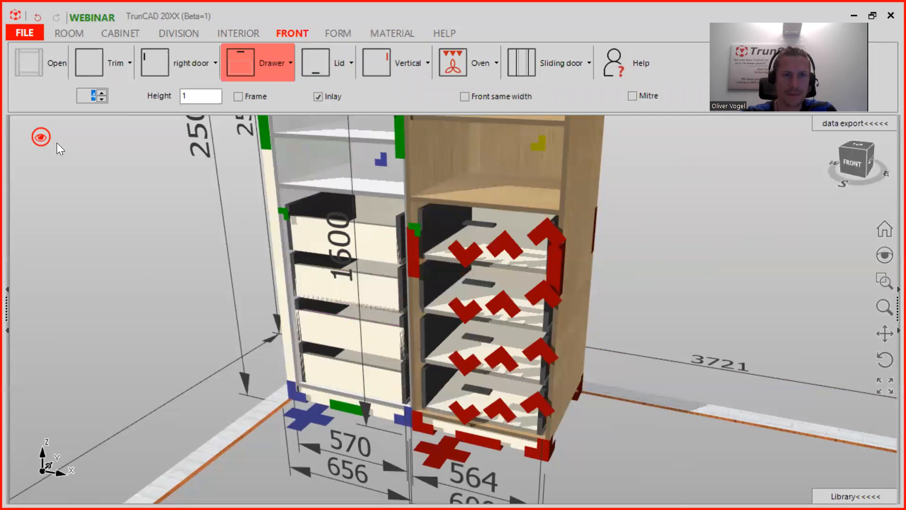
Step: Turn on the display of fronts and examine how the inlay drawer fronts sit inside the second cabinet
click(41, 137)
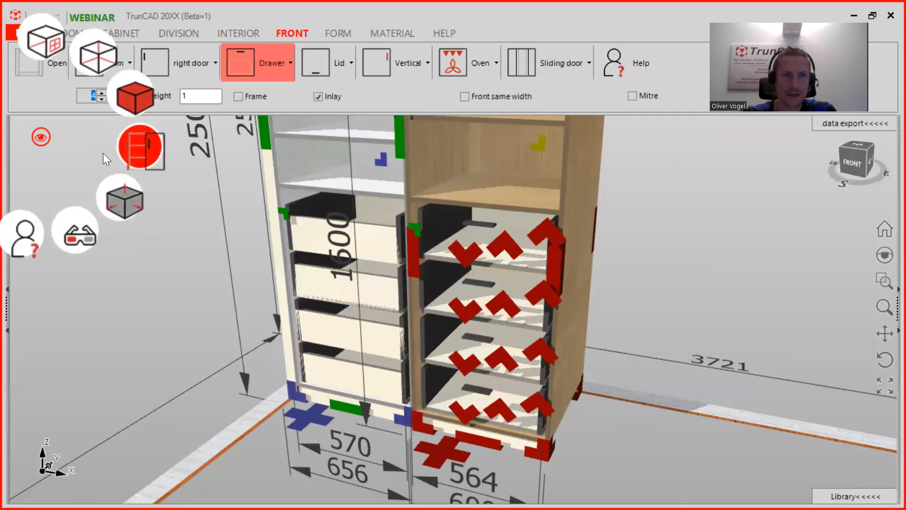
click(130, 148)
middle_drag(424, 212, 566, 207)
scroll(407, 214, up, 6)
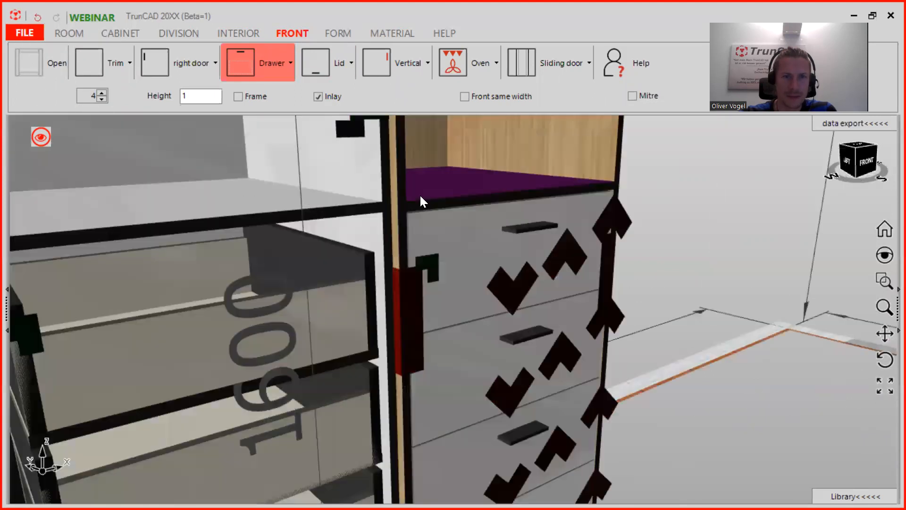
scroll(415, 226, down, 2)
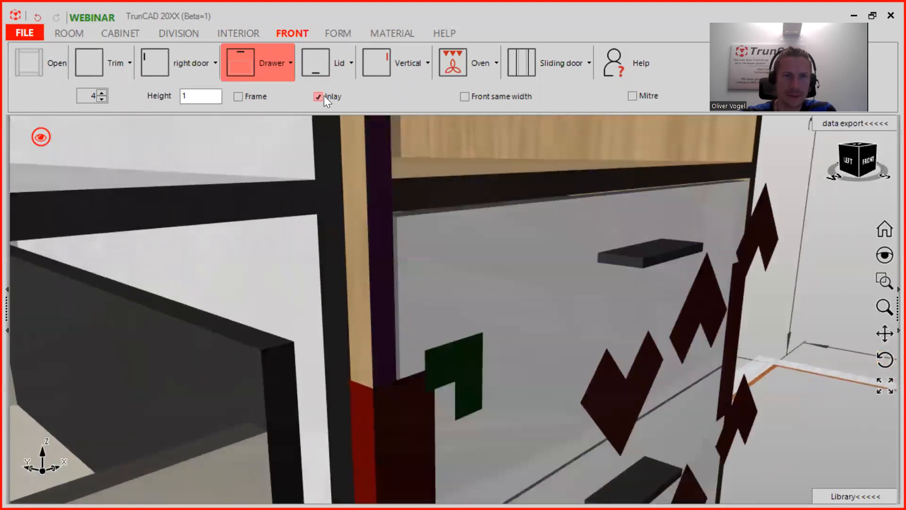
Step: Examine the inlay drawers beside the first cabinet's drawers and the free space above the second cabinet
scroll(463, 238, down, 3)
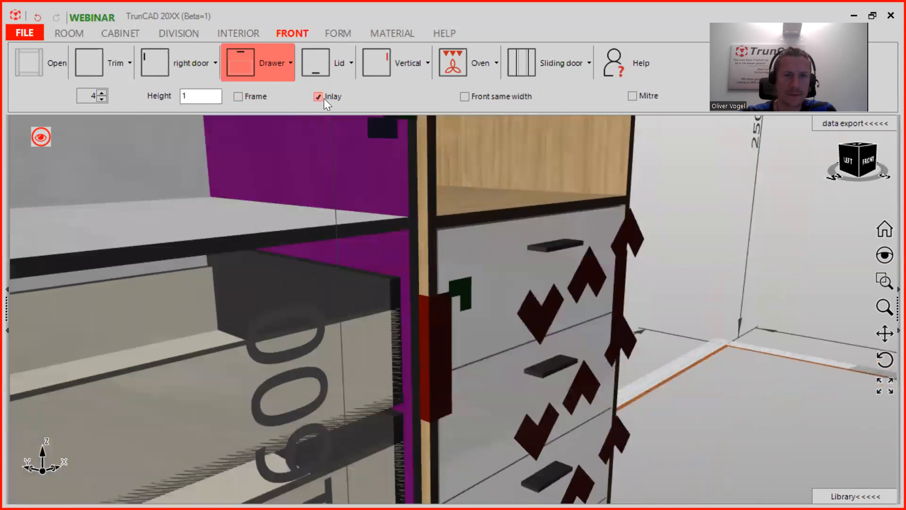
scroll(469, 278, down, 4)
middle_drag(476, 280, 441, 244)
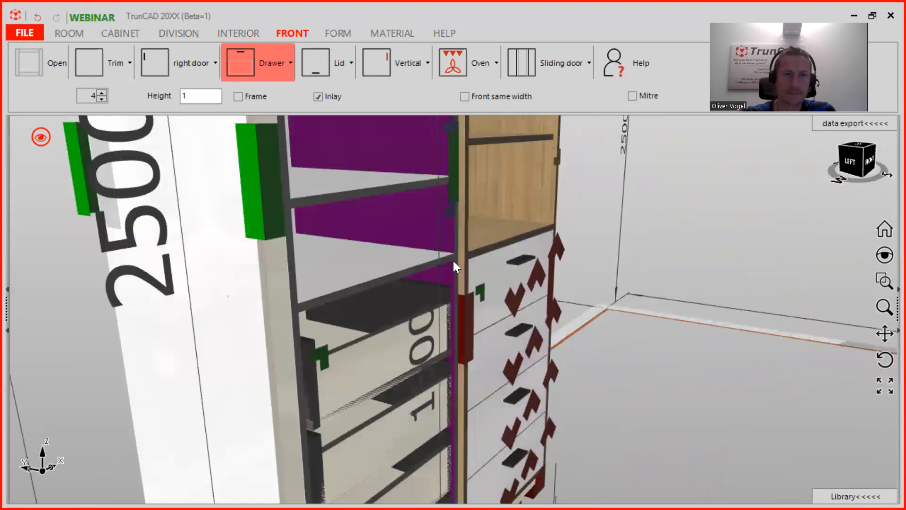
scroll(660, 269, down, 3)
middle_drag(659, 269, 530, 309)
scroll(531, 309, up, 5)
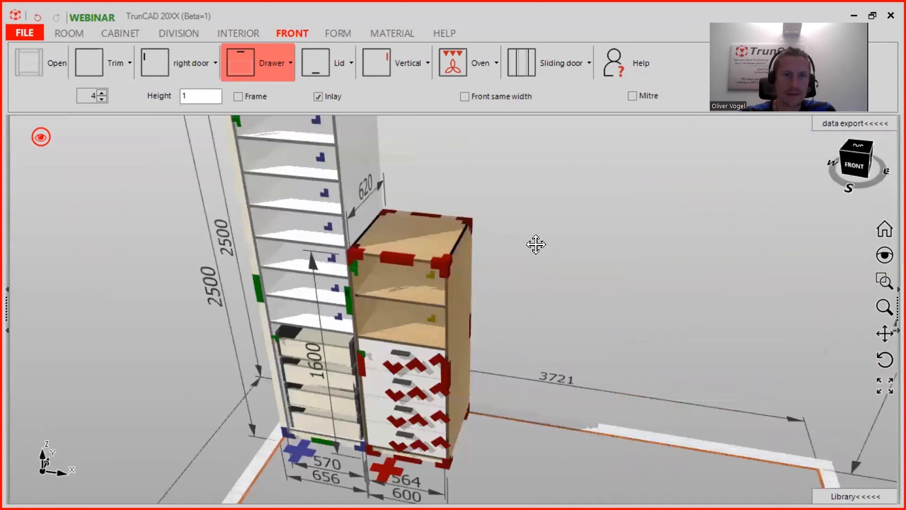
scroll(359, 206, up, 4)
scroll(360, 206, down, 5)
middle_drag(361, 206, 349, 253)
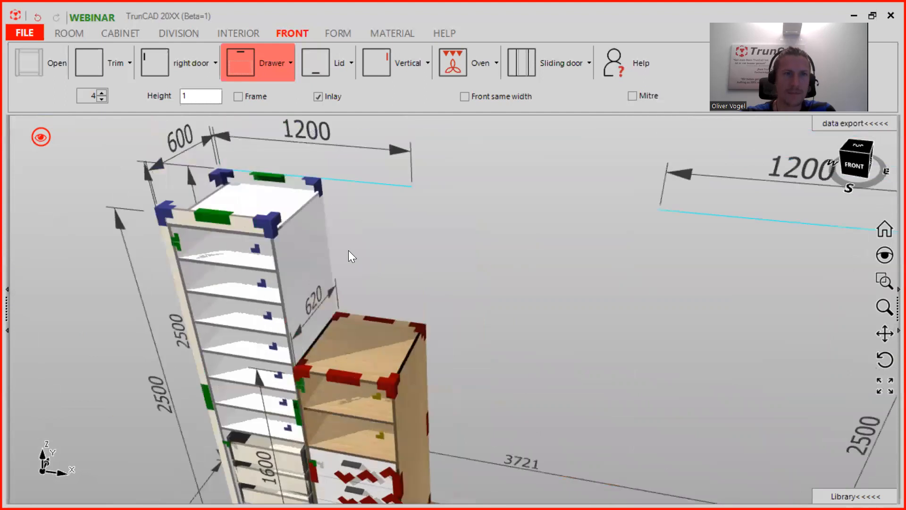
Step: Set the next cabinet's height to 900 and its depth to 600
click(127, 35)
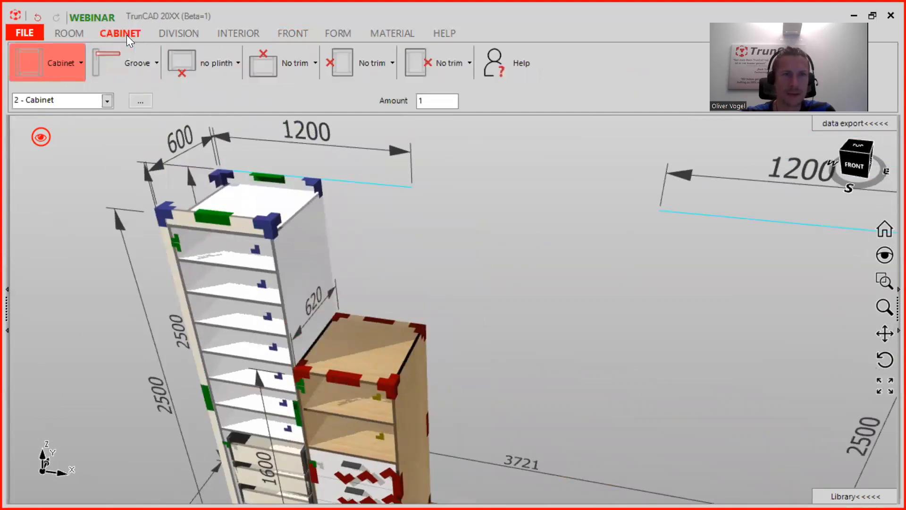
click(66, 68)
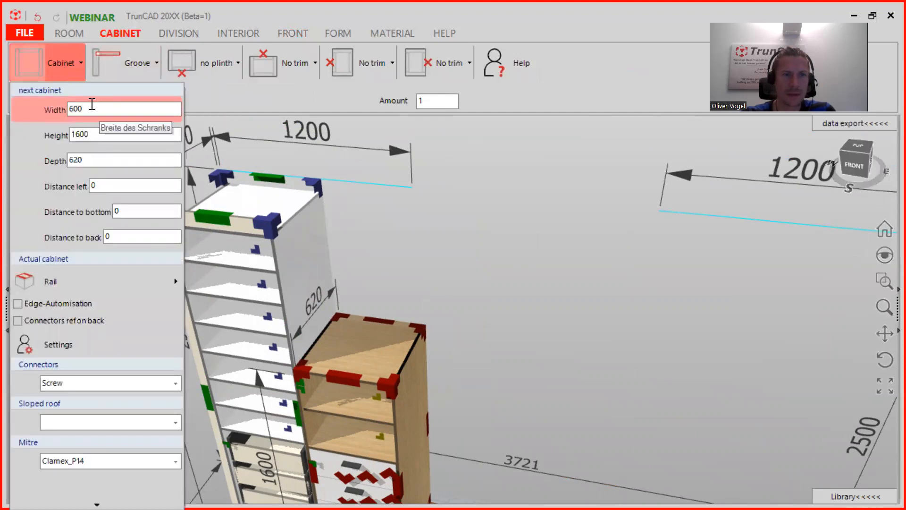
double_click(95, 134)
text(900)
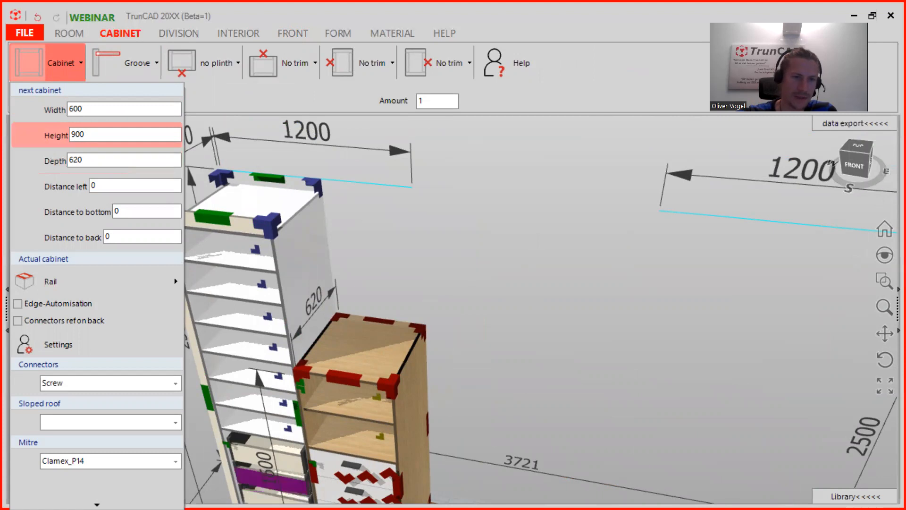
scroll(390, 235, down, 4)
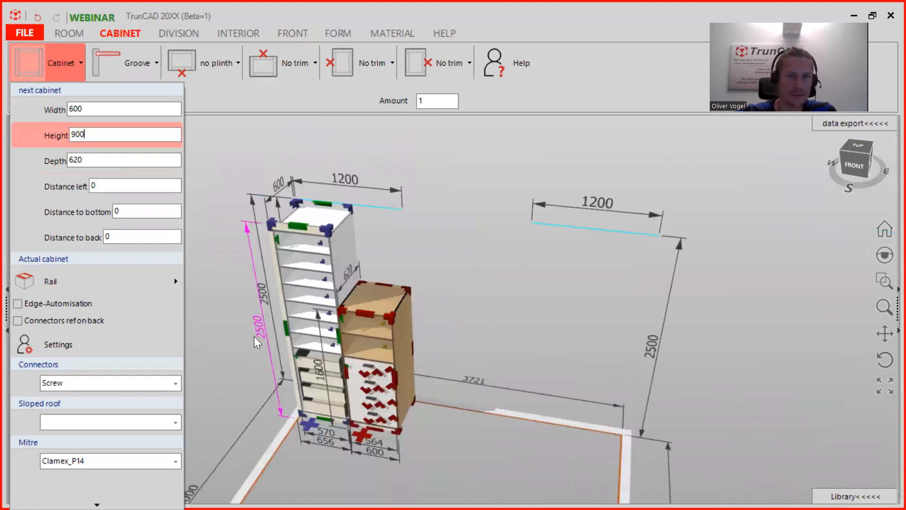
click(91, 161)
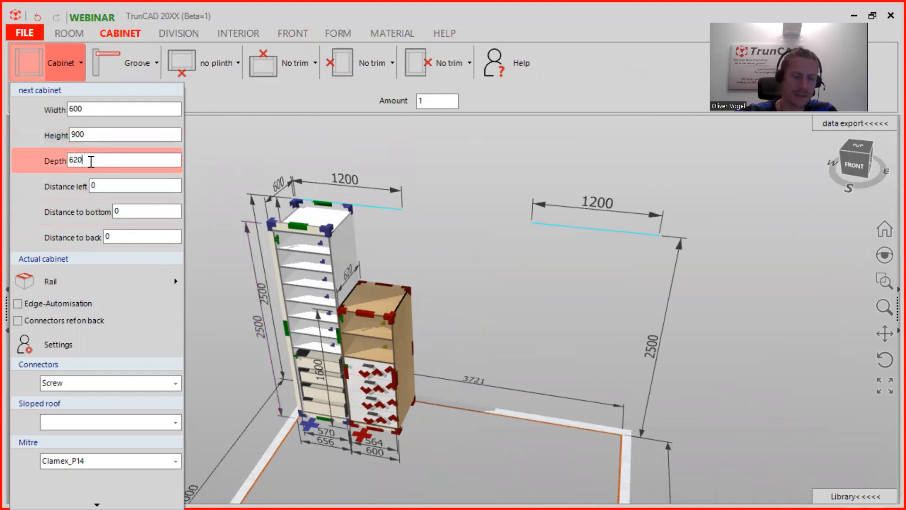
key(BackSpace)
key(BackSpace)
text(00)
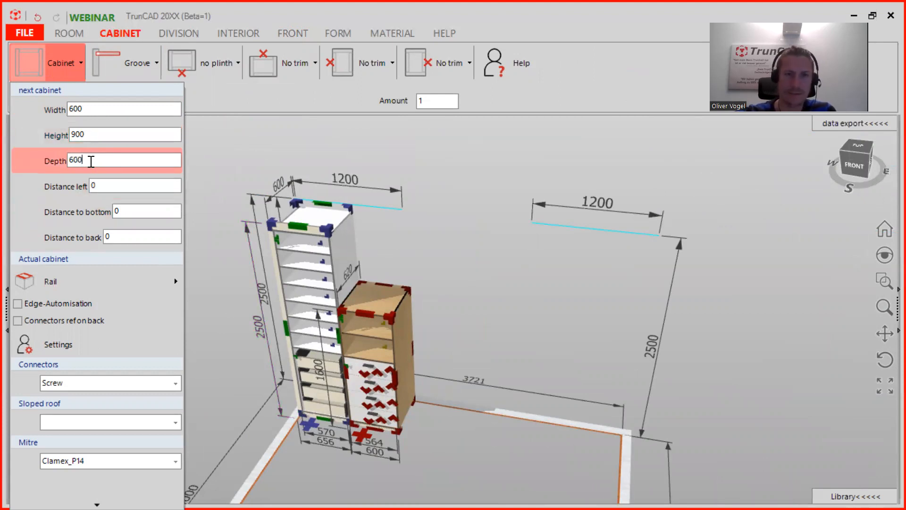
click(429, 265)
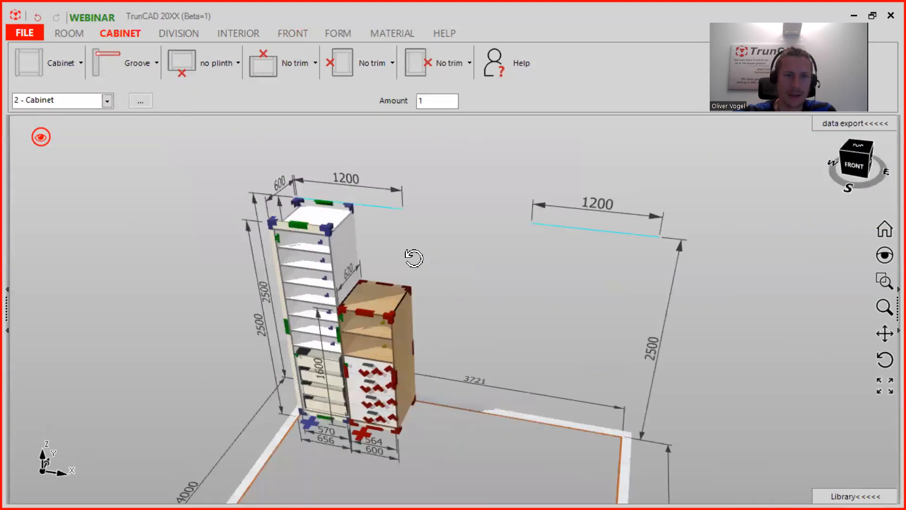
Step: Place the new cabinet on top of the oak cabinet, directly beside the tall first cabinet
scroll(409, 248, up, 5)
scroll(407, 255, down, 1)
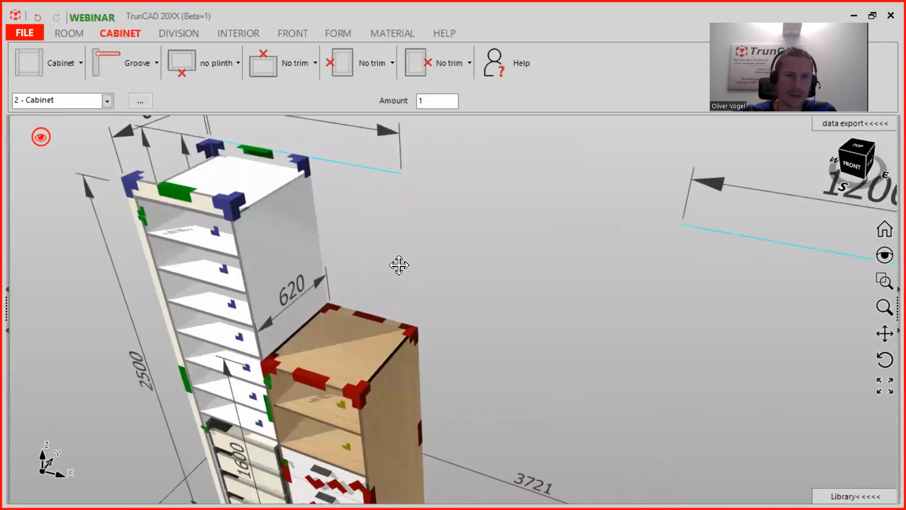
drag(28, 61, 310, 300)
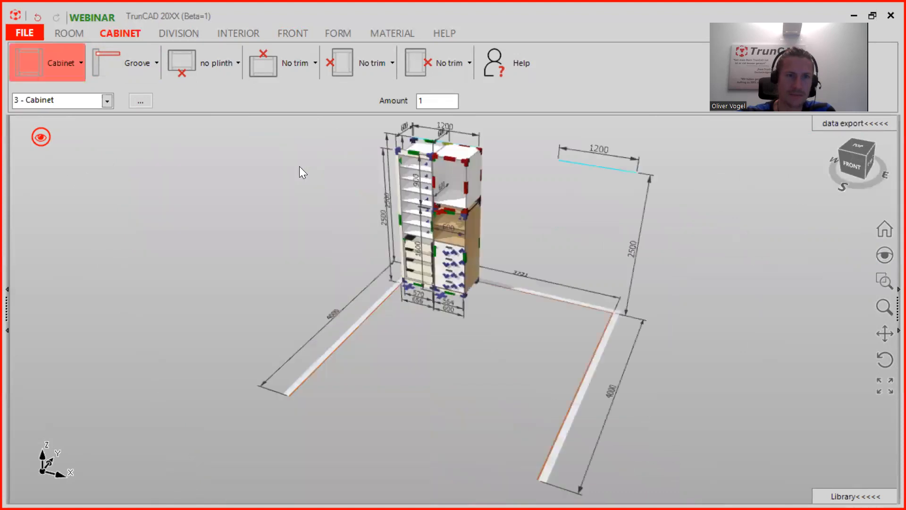
Step: Remove the plinth legs from the upper cabinet so it stands directly on the oak cabinet
scroll(455, 172, up, 6)
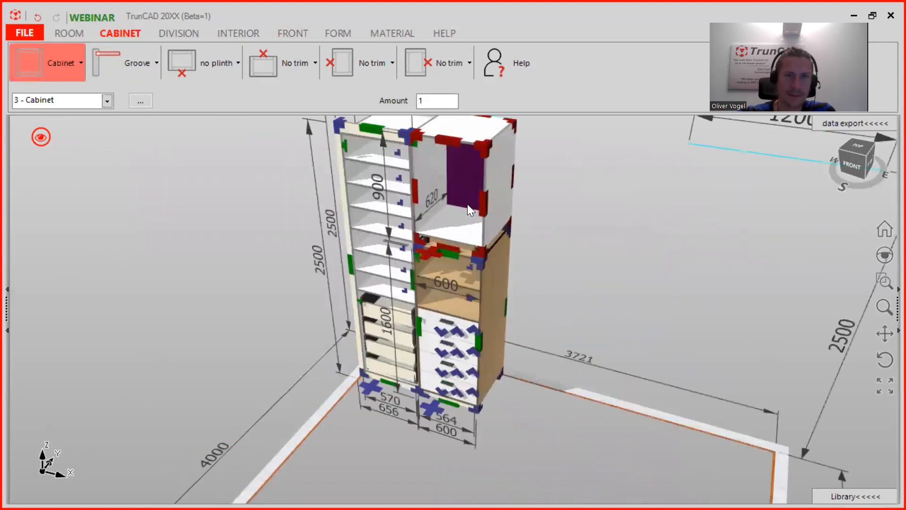
middle_drag(489, 364, 453, 332)
scroll(456, 383, up, 5)
middle_drag(456, 383, 413, 346)
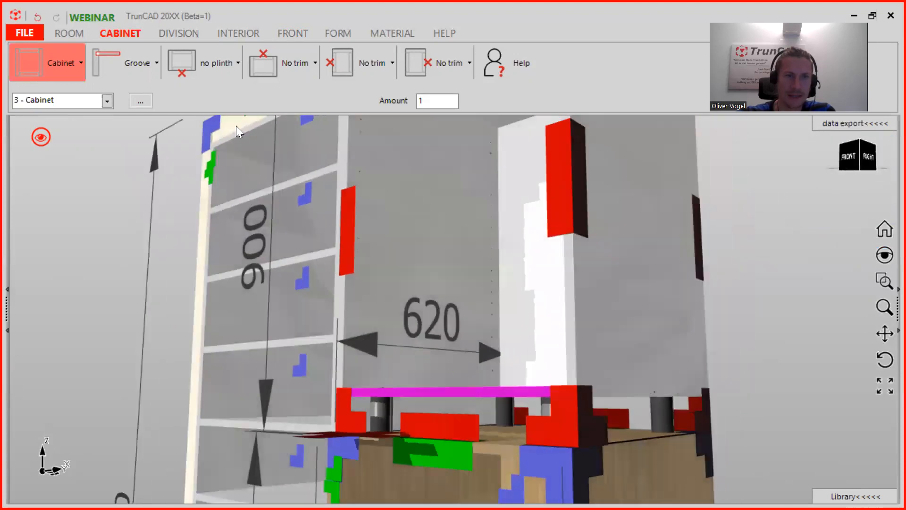
click(222, 64)
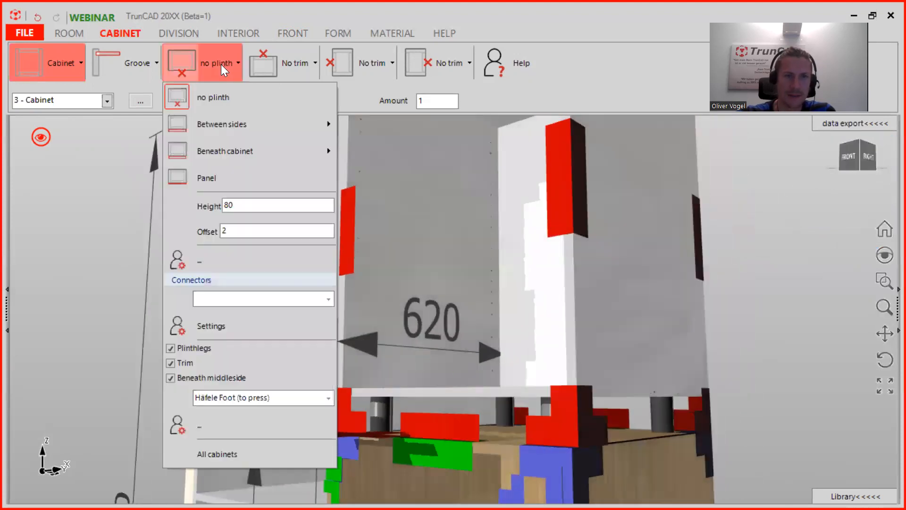
click(171, 347)
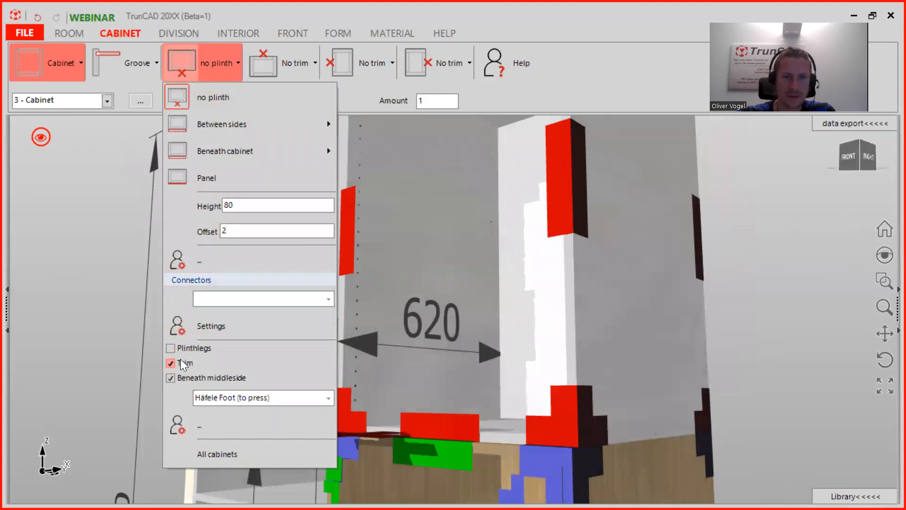
Step: Add an On cabinet top trim at the front of the upper cabinet
scroll(585, 372, down, 1)
middle_drag(621, 307, 644, 366)
ctrl+middle_drag(454, 168, 415, 179)
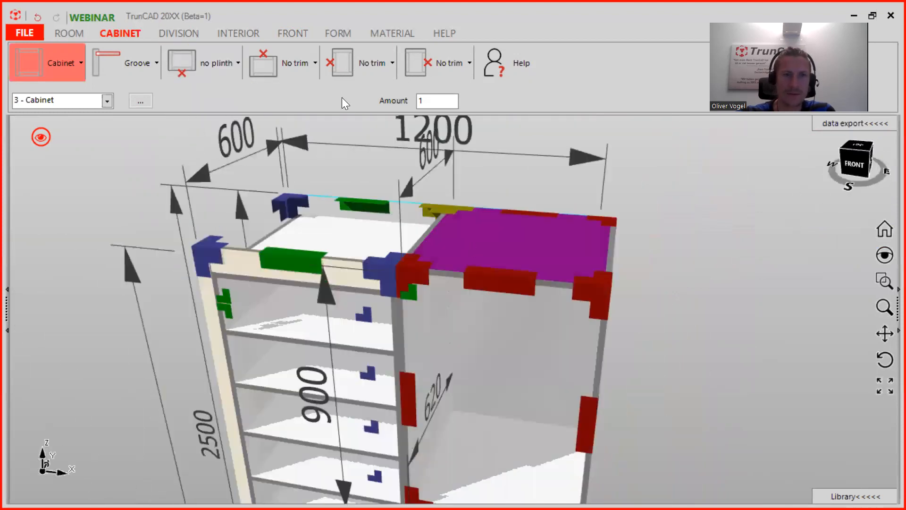
click(295, 59)
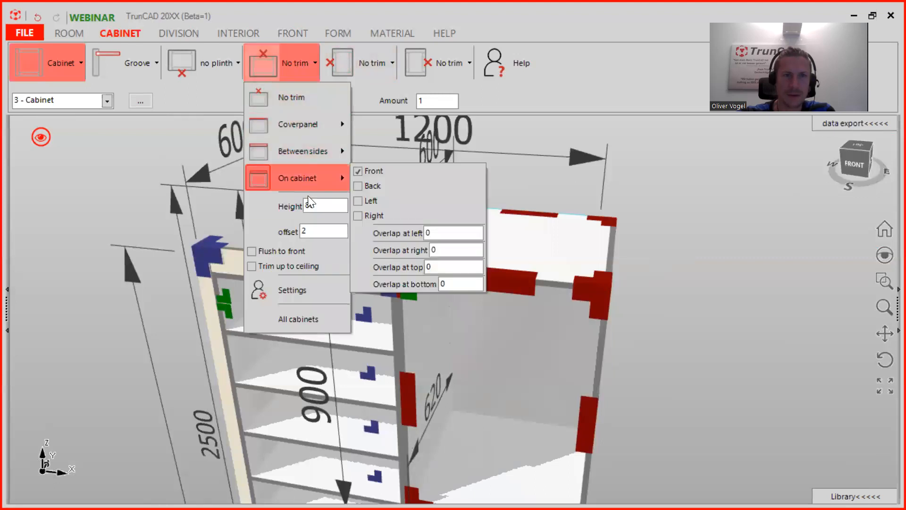
click(293, 177)
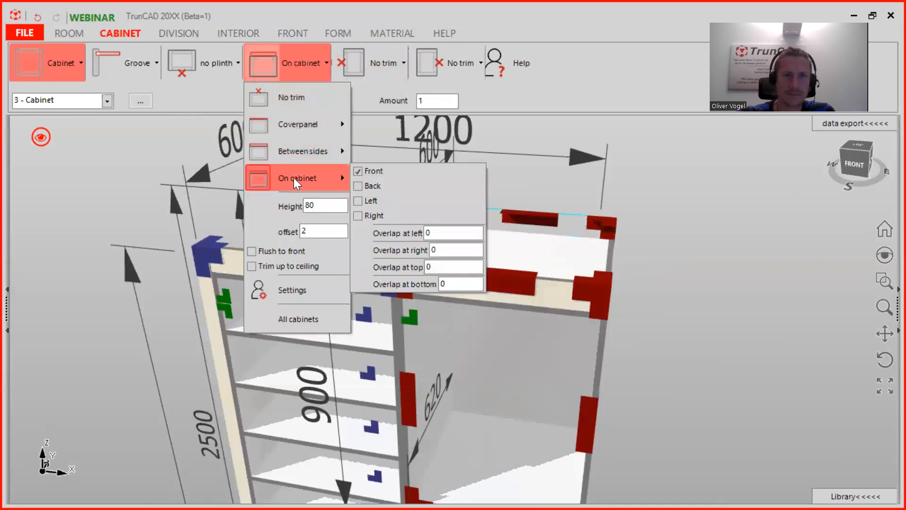
middle_drag(521, 271, 486, 260)
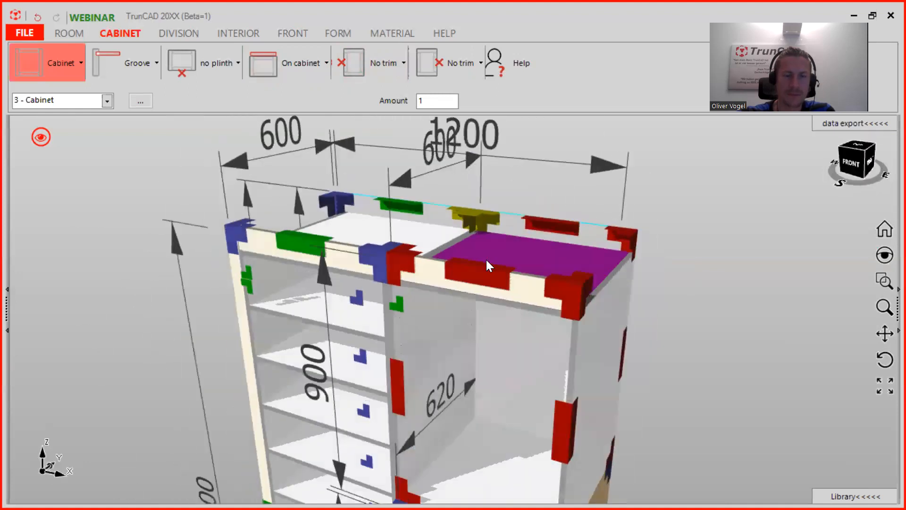
scroll(486, 259, down, 3)
ctrl+middle_drag(513, 322, 463, 293)
scroll(463, 293, down, 2)
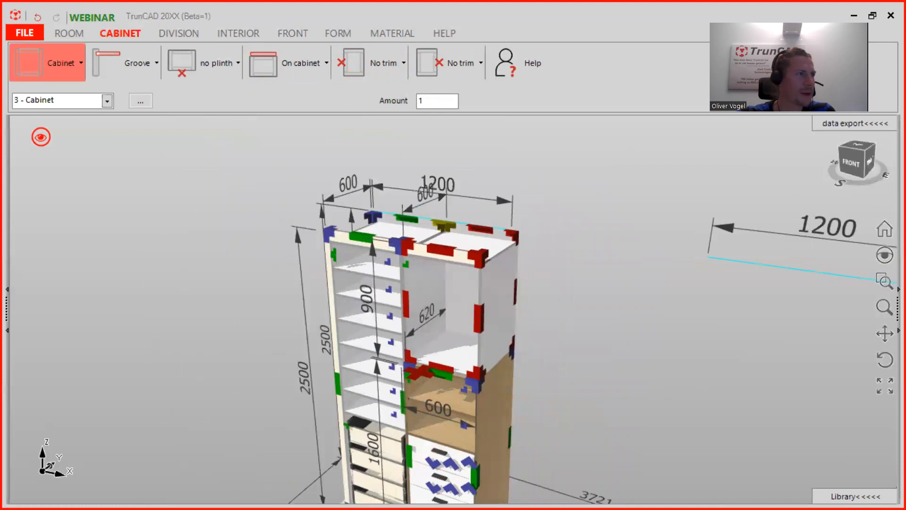
Step: Insert three adjustable shelves into the upper cabinet's empty compartment
click(485, 286)
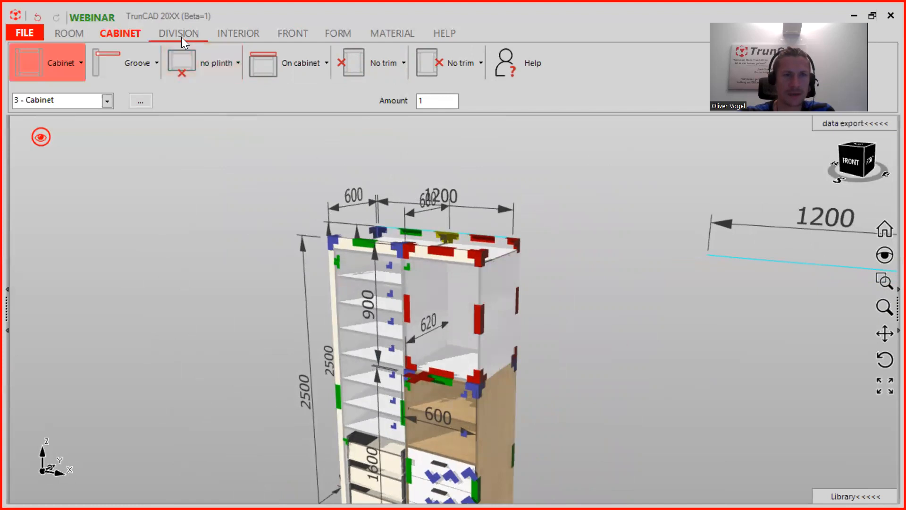
click(196, 33)
click(229, 33)
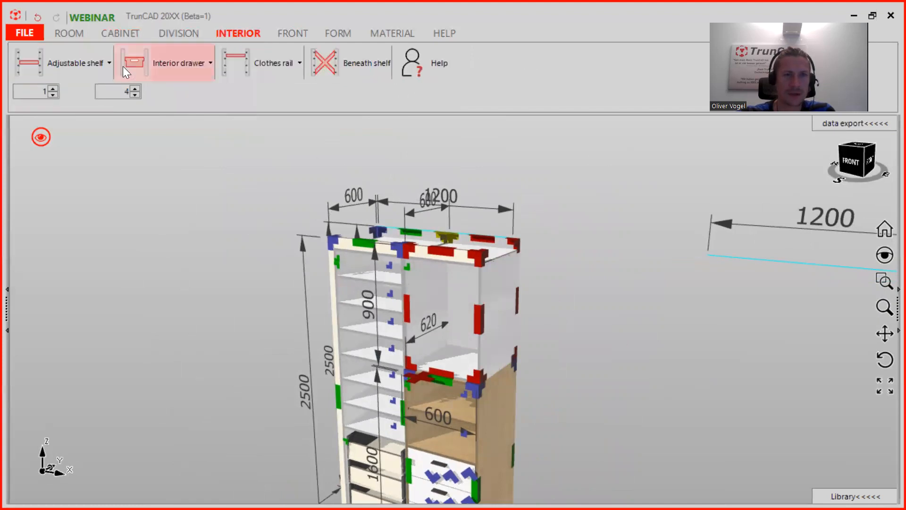
click(53, 88)
click(53, 88)
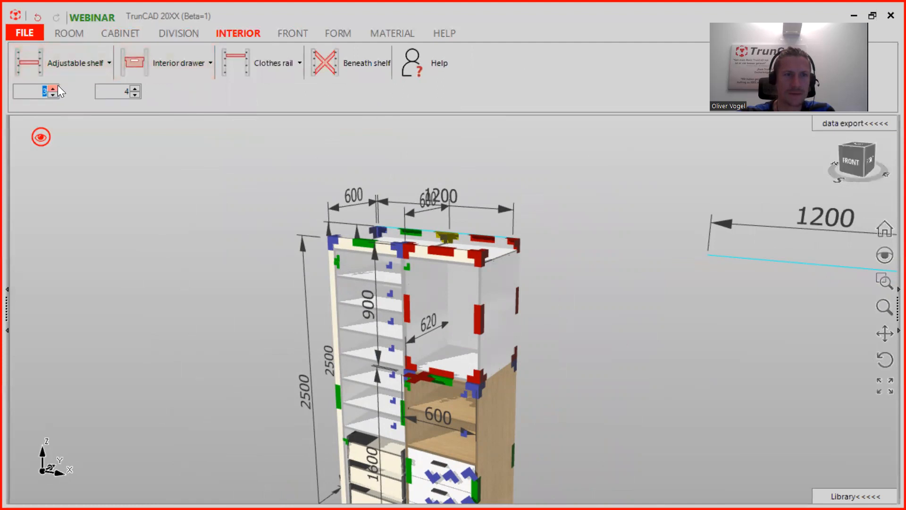
click(70, 69)
click(56, 69)
drag(55, 69, 423, 308)
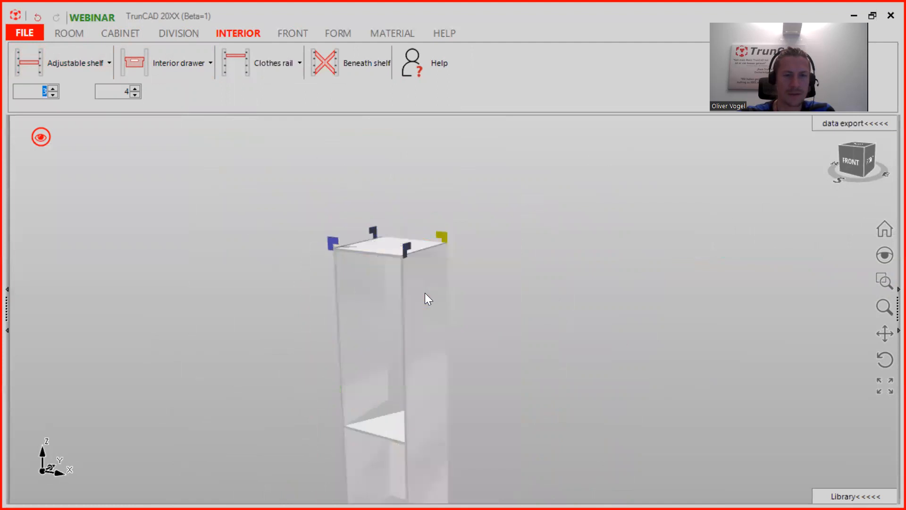
middle_drag(622, 324, 586, 306)
scroll(598, 359, up, 2)
scroll(597, 358, down, 4)
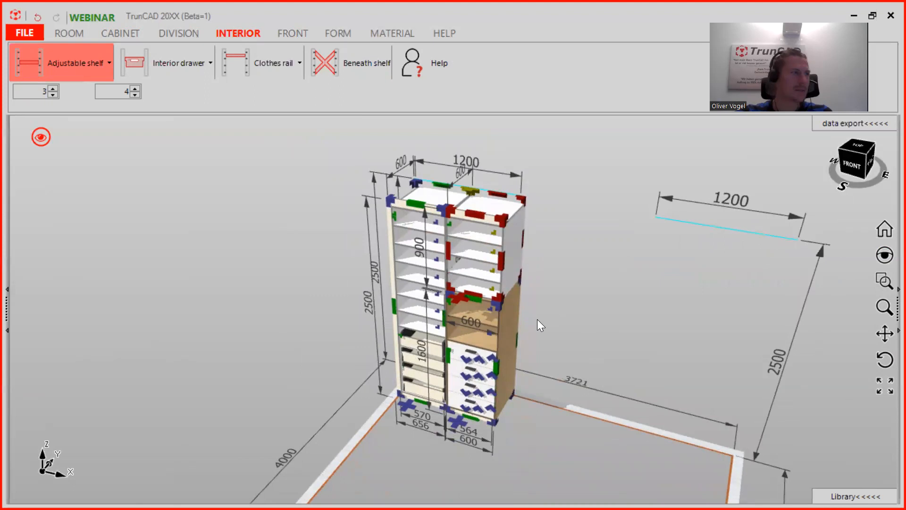
scroll(538, 322, down, 3)
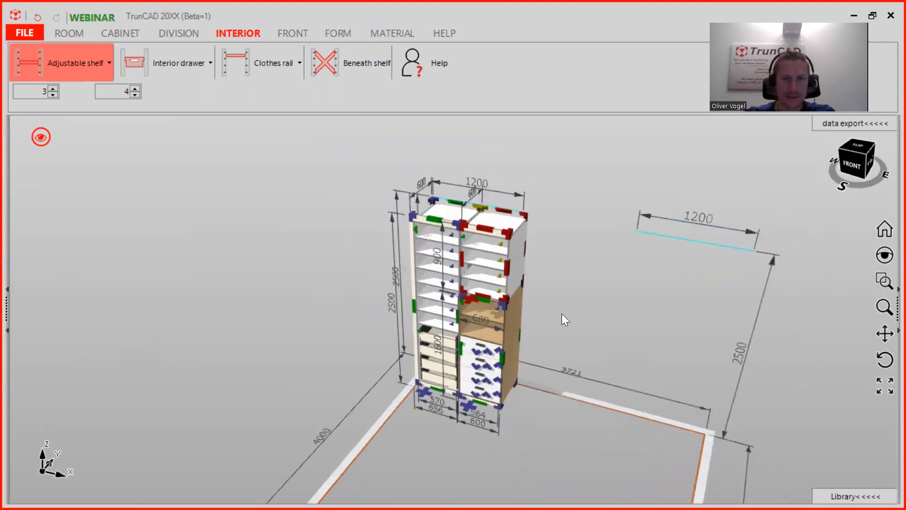
Step: Set the next cabinet's width to 1209 and its height to 2500
click(117, 35)
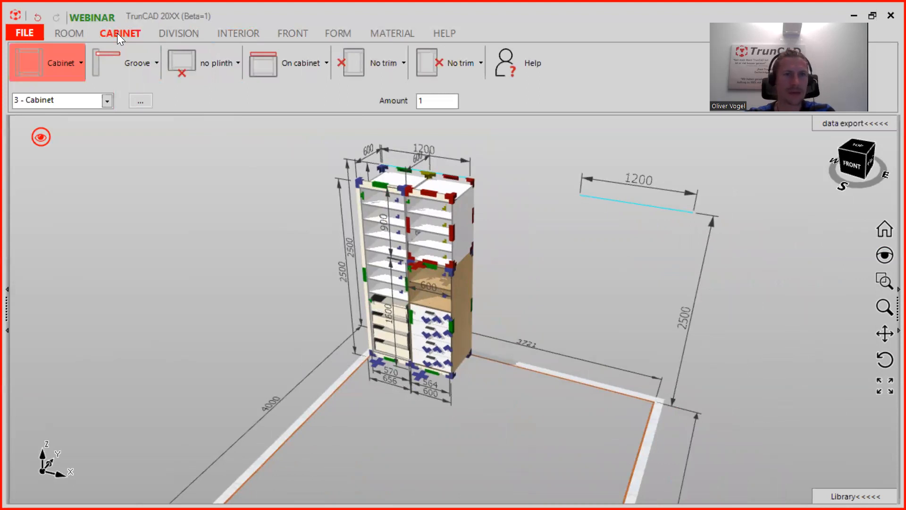
click(62, 64)
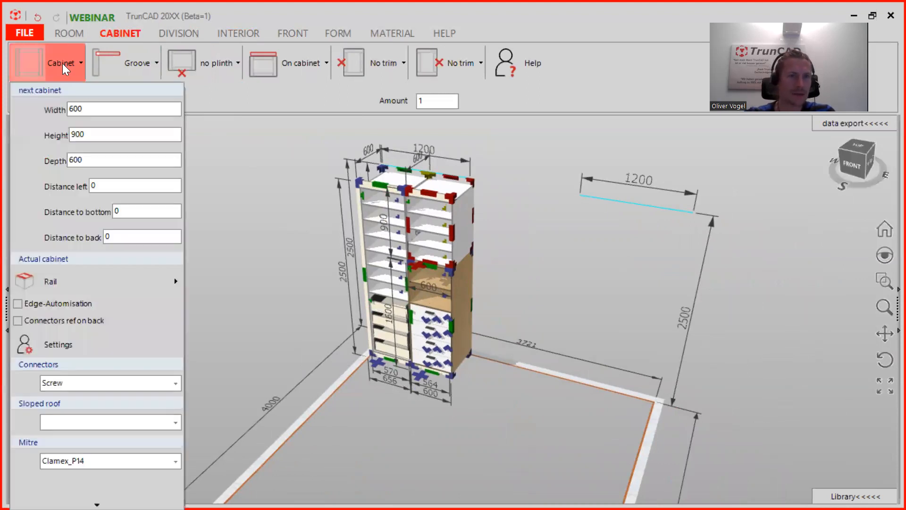
double_click(90, 110)
text(1209)
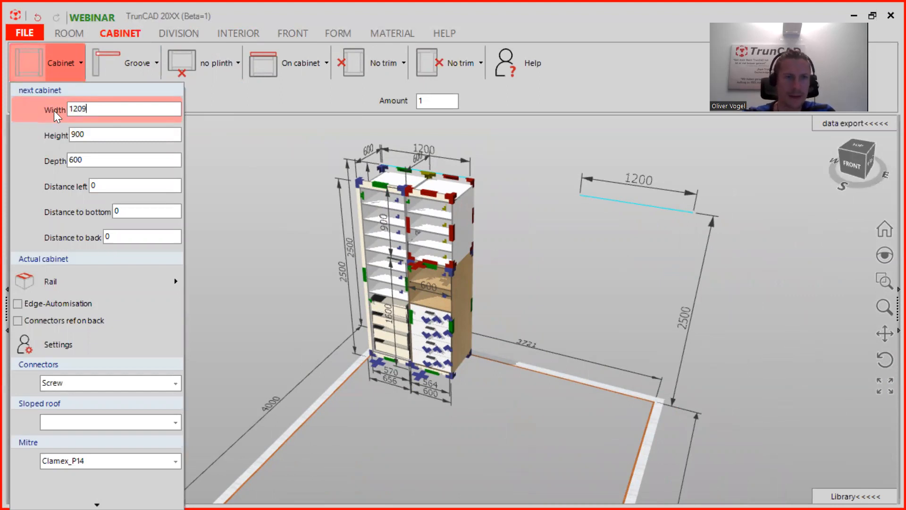
drag(94, 134, 36, 125)
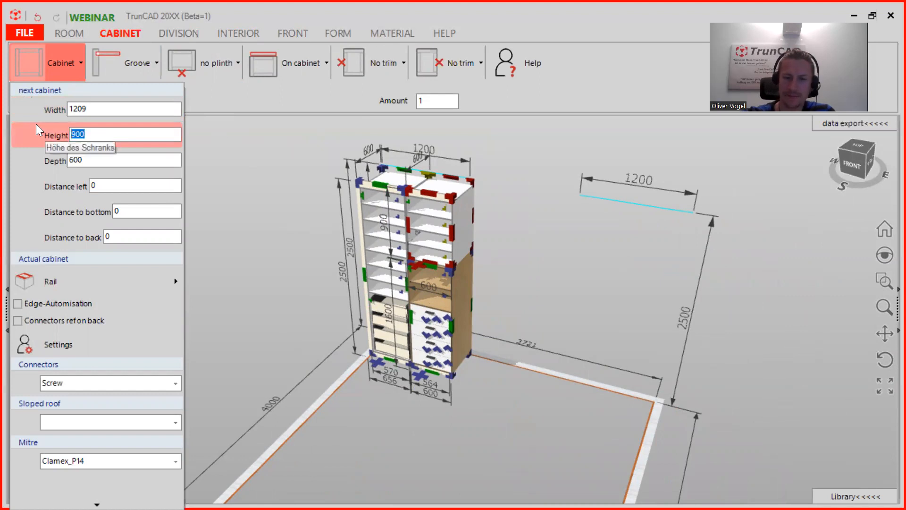
text(2500)
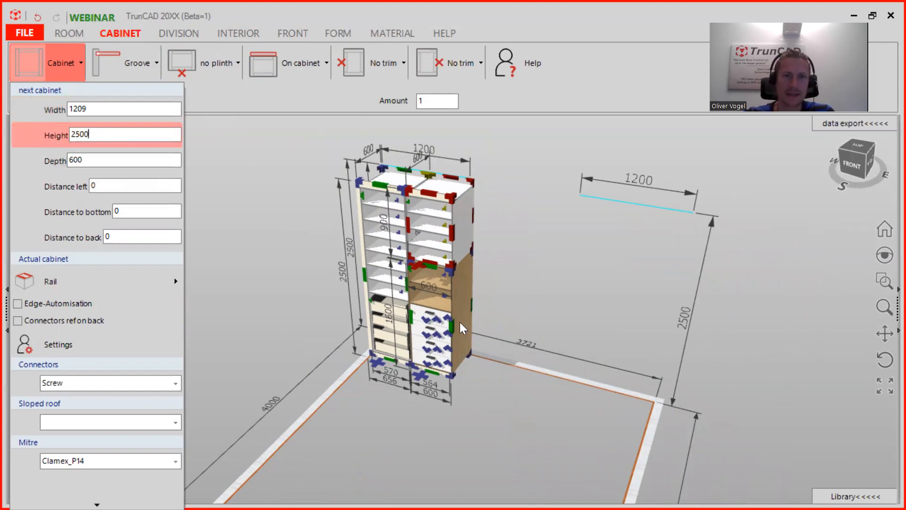
click(509, 313)
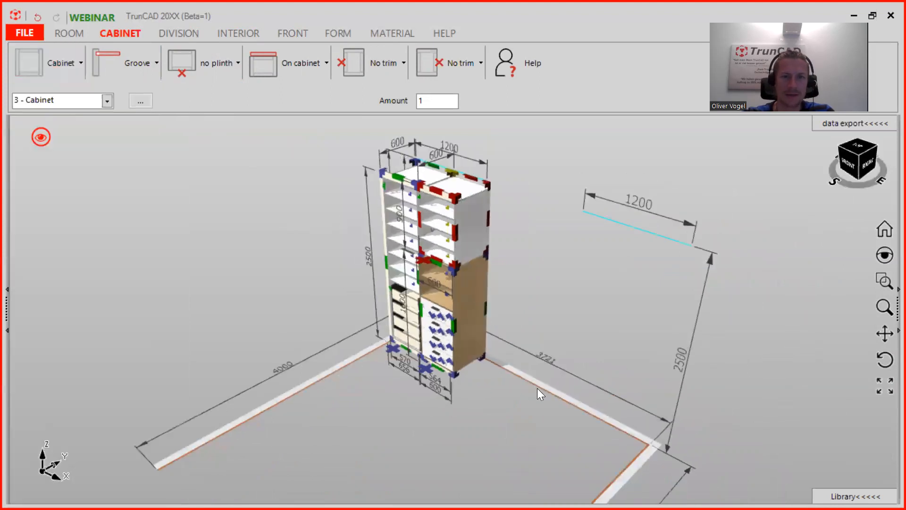
scroll(541, 390, up, 3)
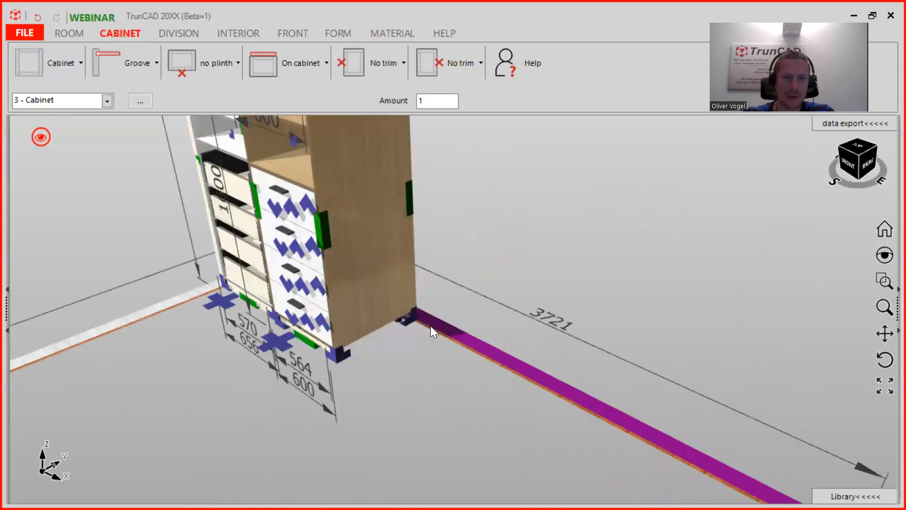
Step: Insert the full-height cabinet beside the oak cabinet, attached to its rear floor corner on the free side
scroll(368, 314, up, 2)
scroll(383, 315, up, 2)
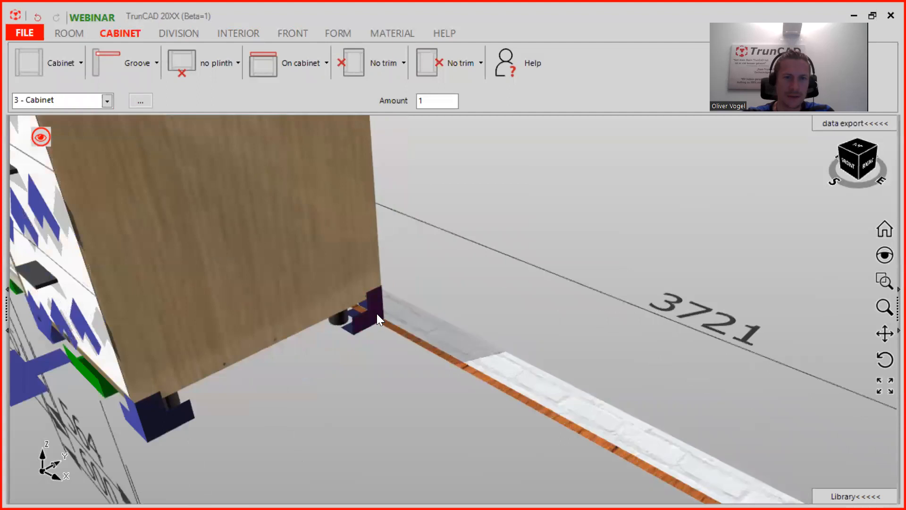
click(32, 66)
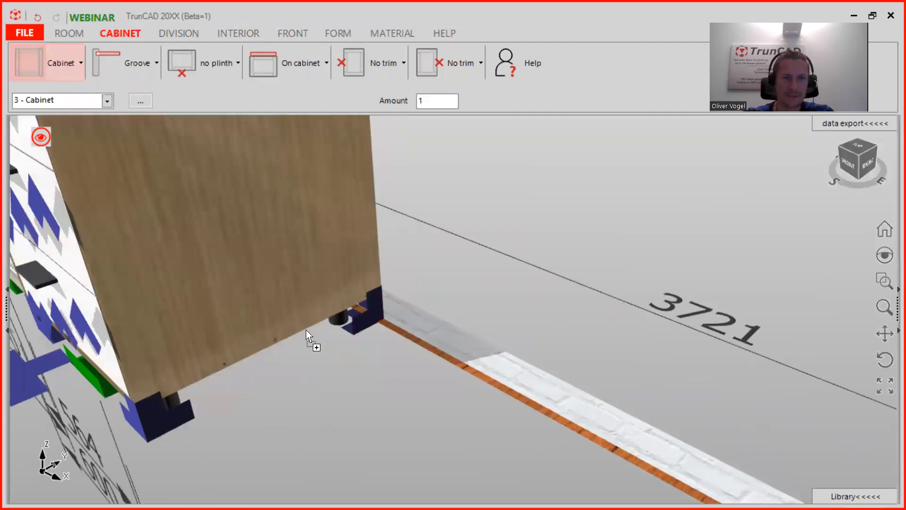
click(365, 325)
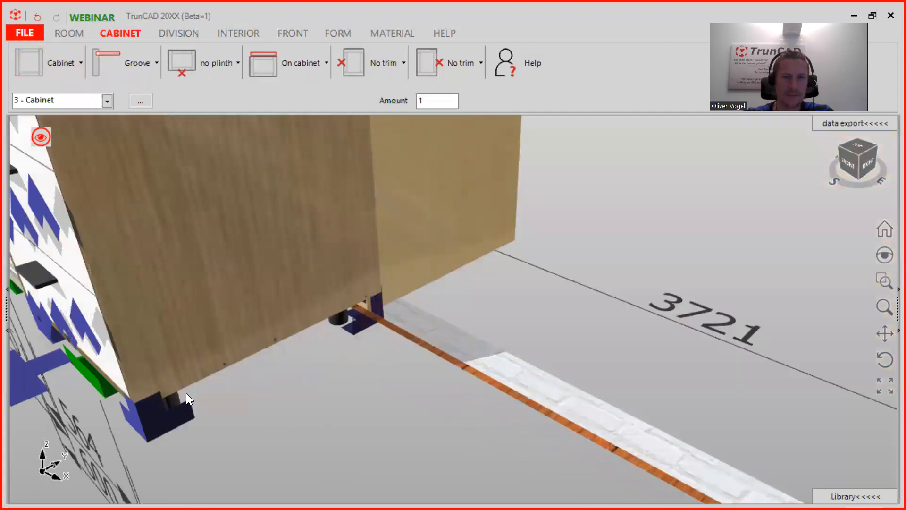
scroll(284, 336, down, 5)
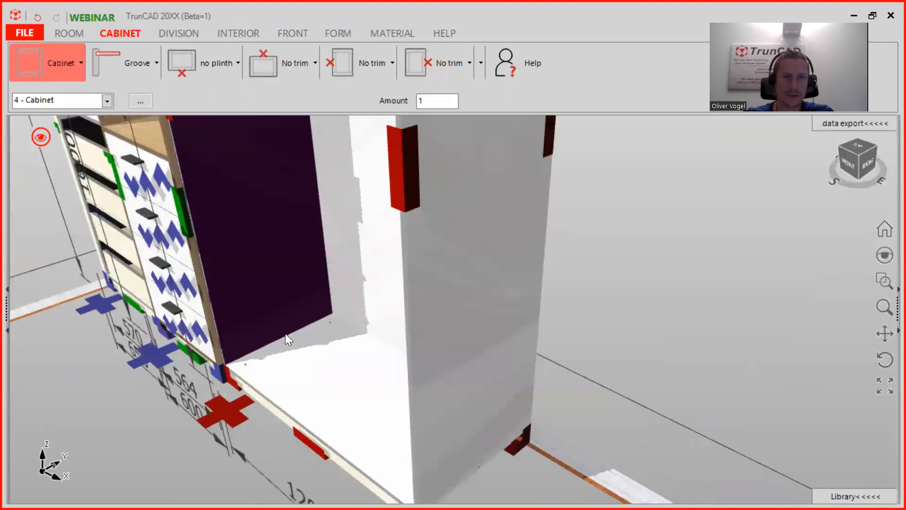
scroll(285, 334, down, 5)
Step: Divide the new full-height cabinet into two equal compartments with one vertical partition
middle_drag(269, 307, 343, 359)
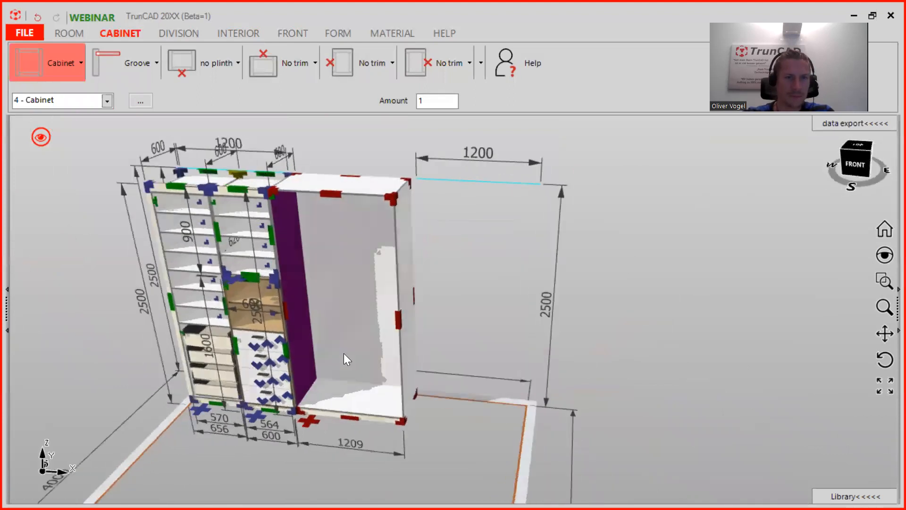
click(170, 36)
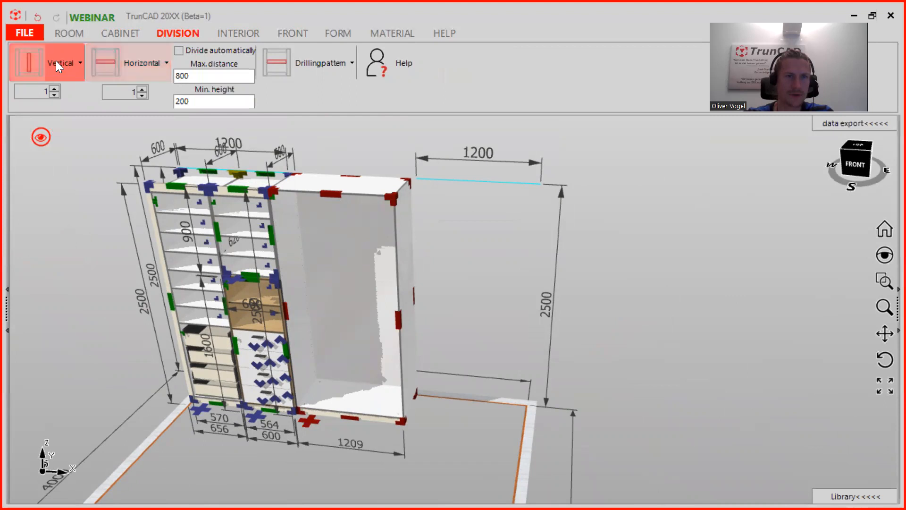
drag(32, 58, 330, 320)
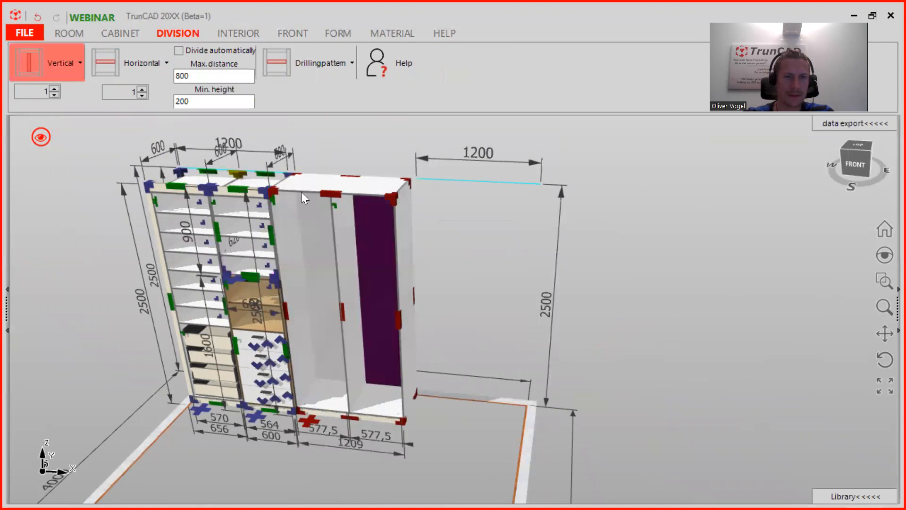
Step: Add an On cabinet top trim to the new full-height cabinet
scroll(293, 189, up, 3)
scroll(236, 202, down, 1)
scroll(265, 200, up, 2)
scroll(264, 199, down, 2)
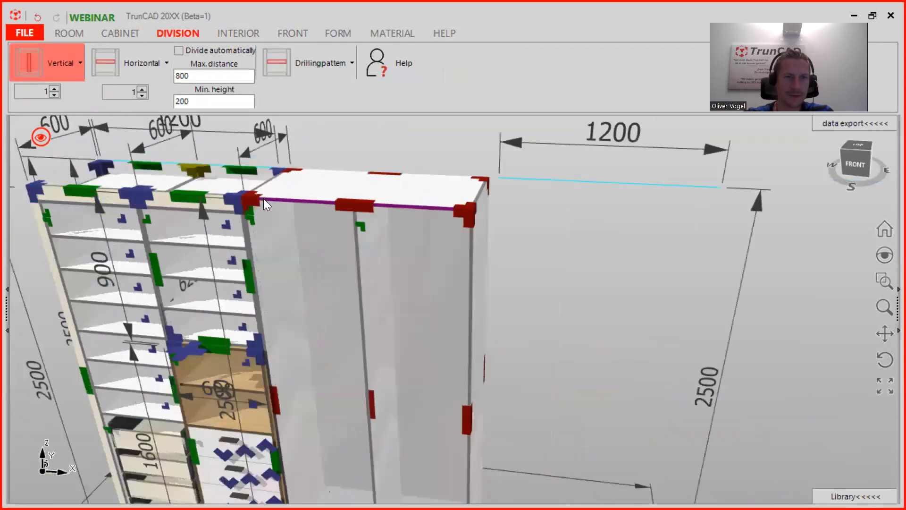
scroll(263, 198, up, 3)
click(126, 31)
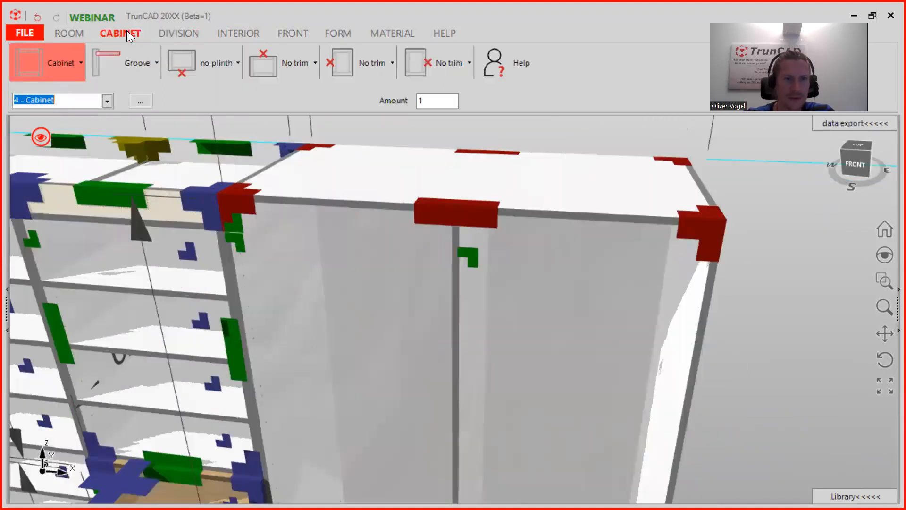
click(306, 70)
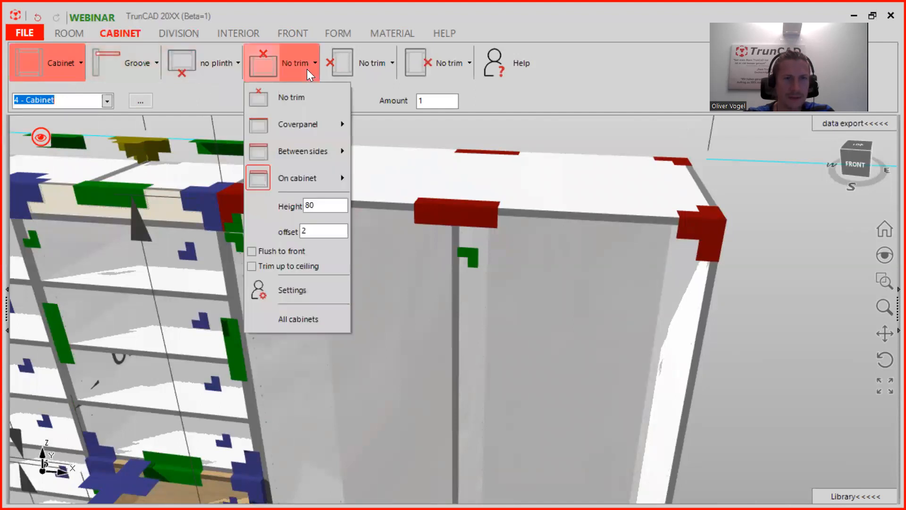
click(294, 176)
click(788, 255)
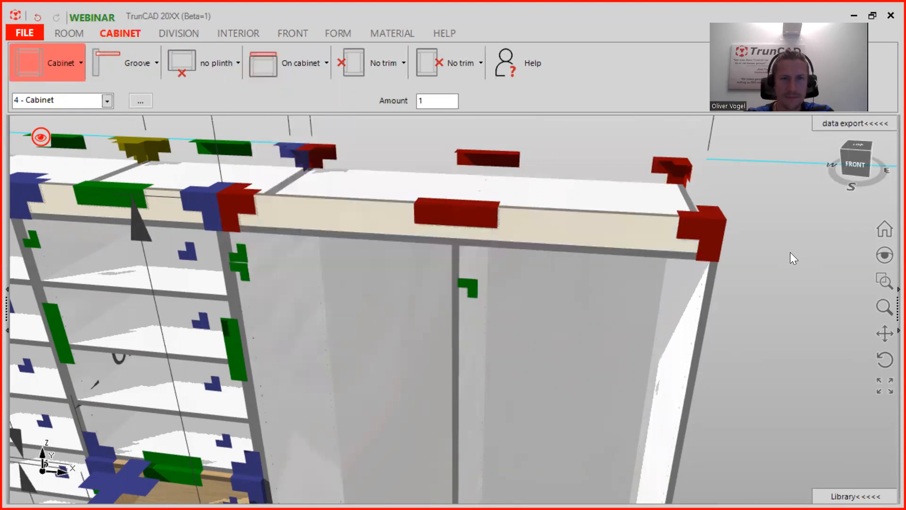
Step: Insert one horizontal division into the compartment of the new cabinet that adjoins the oak cabinet
mouse_move(258, 194)
middle_down()
mouse_move(266, 174)
mouse_move(275, 196)
mouse_move(254, 197)
middle_up()
scroll(254, 196, down, 1)
scroll(253, 195, down, 5)
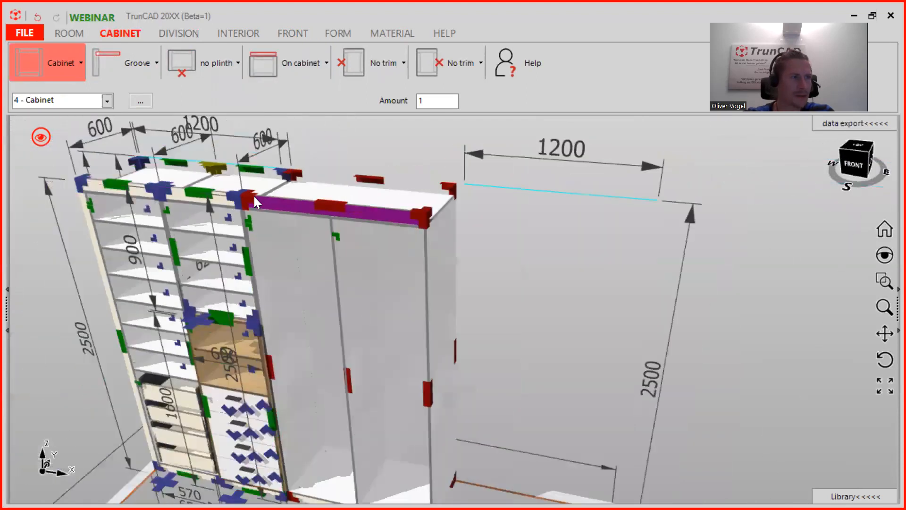
middle_drag(367, 302, 278, 263)
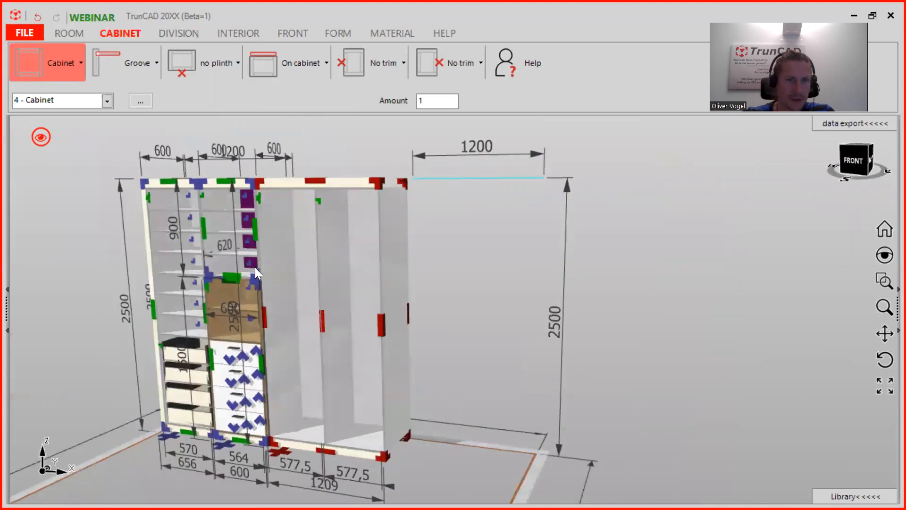
scroll(255, 268, up, 6)
scroll(335, 271, down, 3)
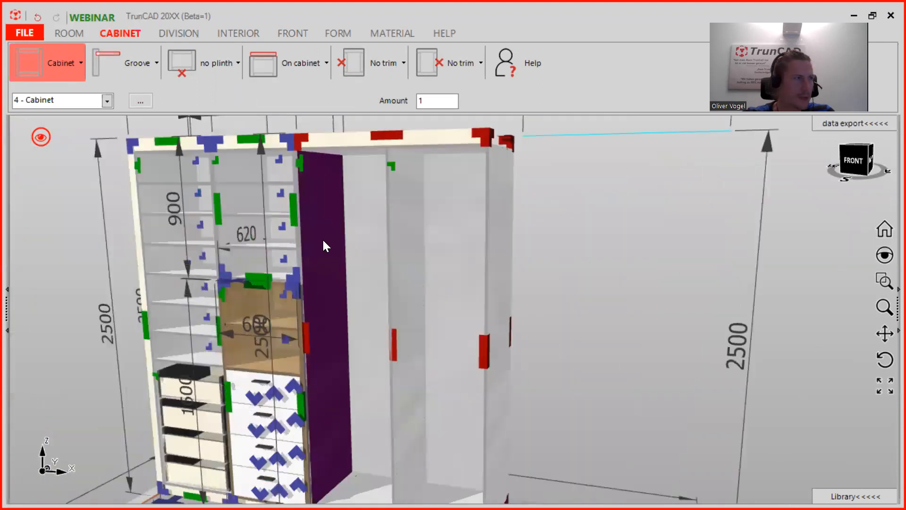
click(167, 31)
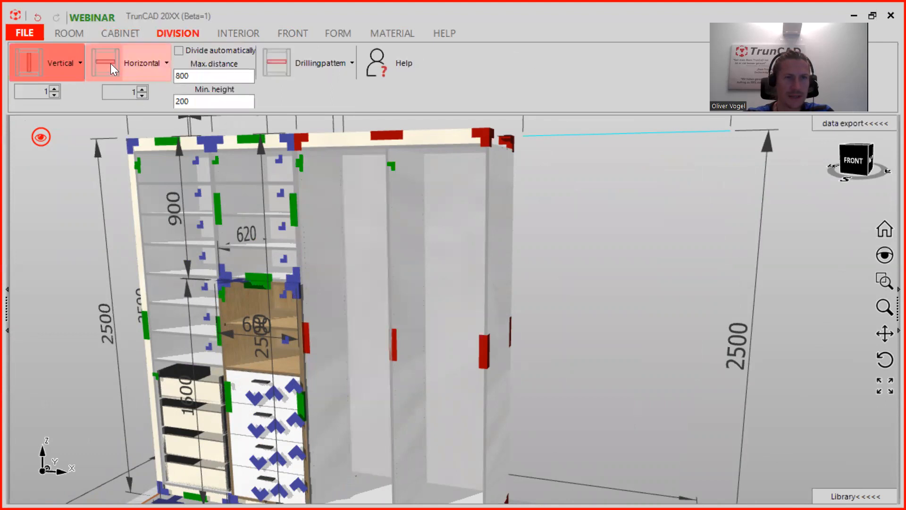
drag(107, 58, 323, 346)
Step: Set the area height above the new horizontal division to 784, matching the neighbouring upper cabinet's interior
middle_drag(370, 255, 334, 181)
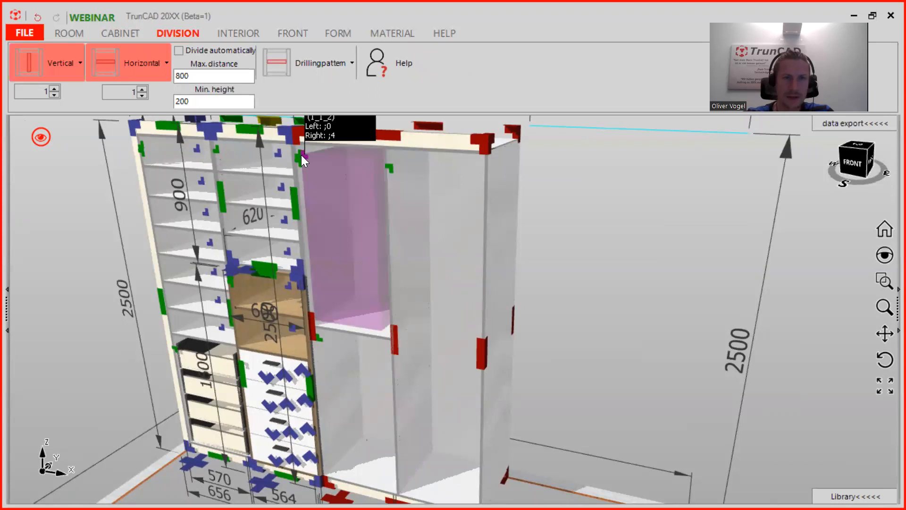
ctrl+middle_drag(600, 206, 693, 217)
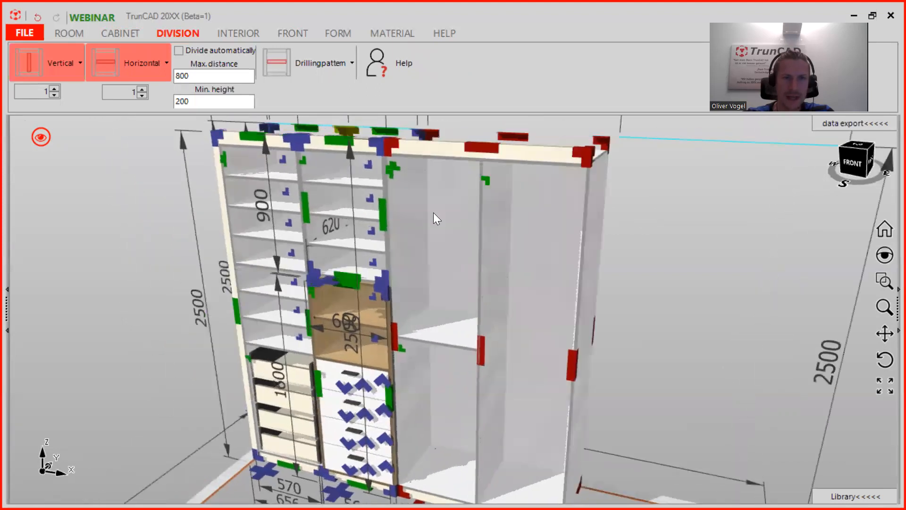
scroll(433, 212, up, 2)
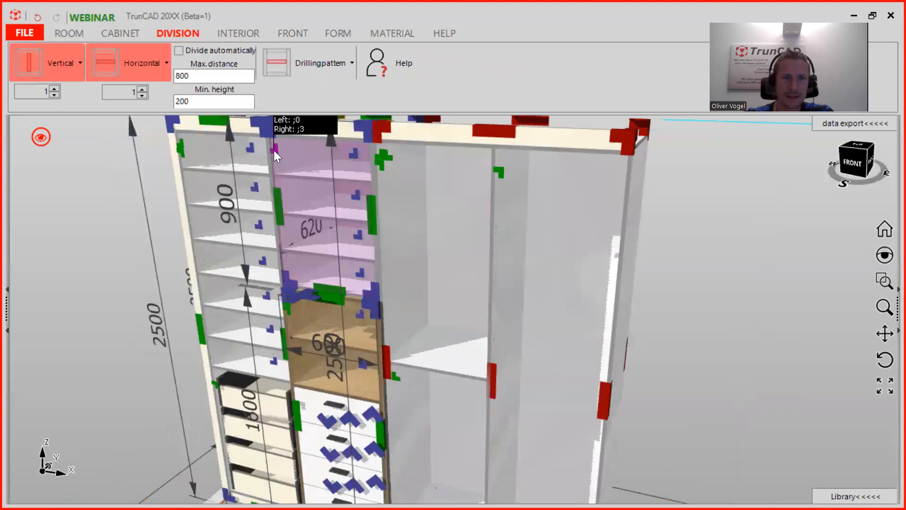
ctrl+middle_drag(274, 150, 268, 212)
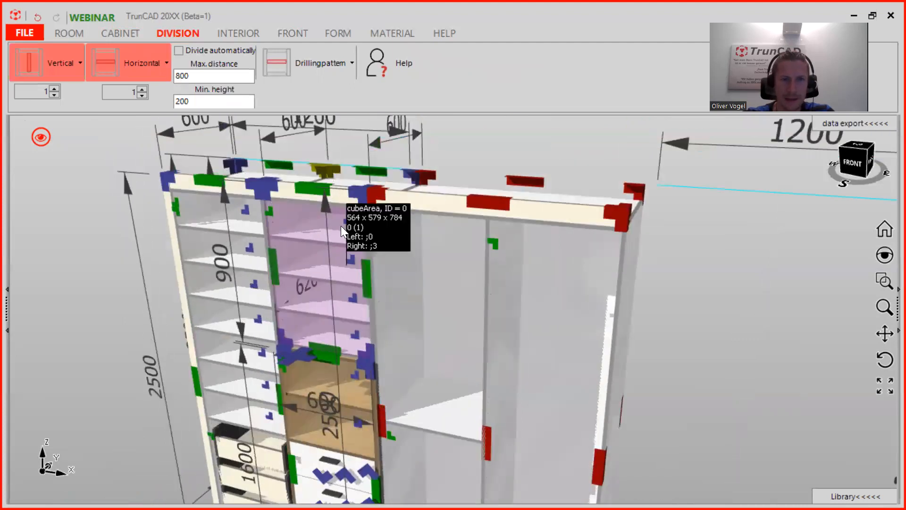
mouse_move(481, 158)
middle_down()
mouse_move(512, 142)
mouse_move(505, 134)
mouse_move(481, 146)
mouse_move(476, 162)
middle_up()
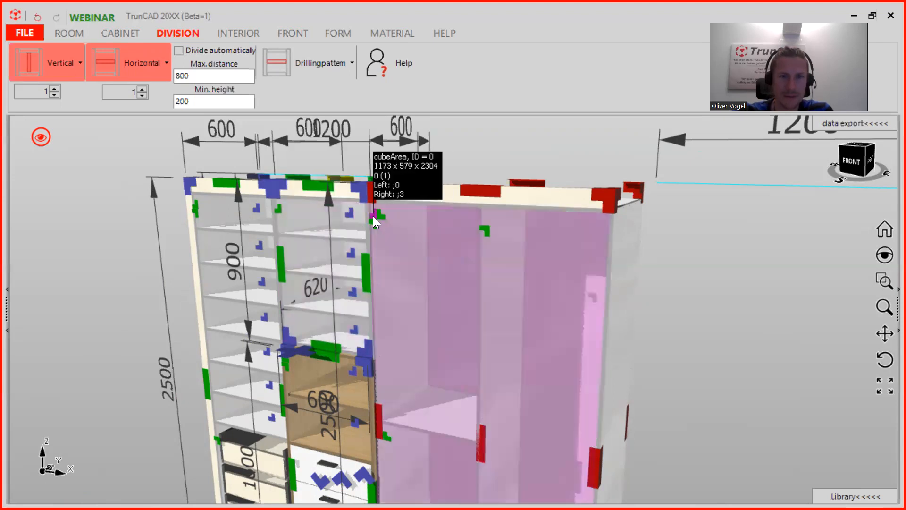
click(374, 222)
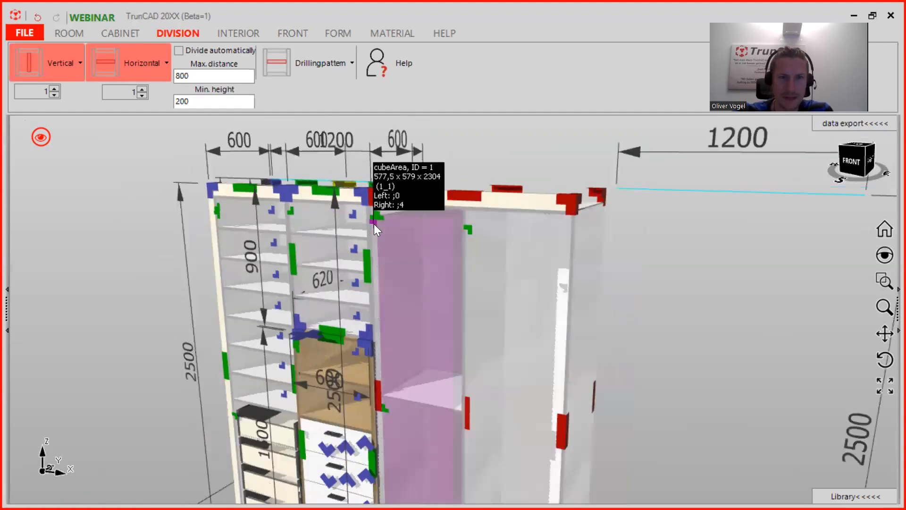
click(376, 217)
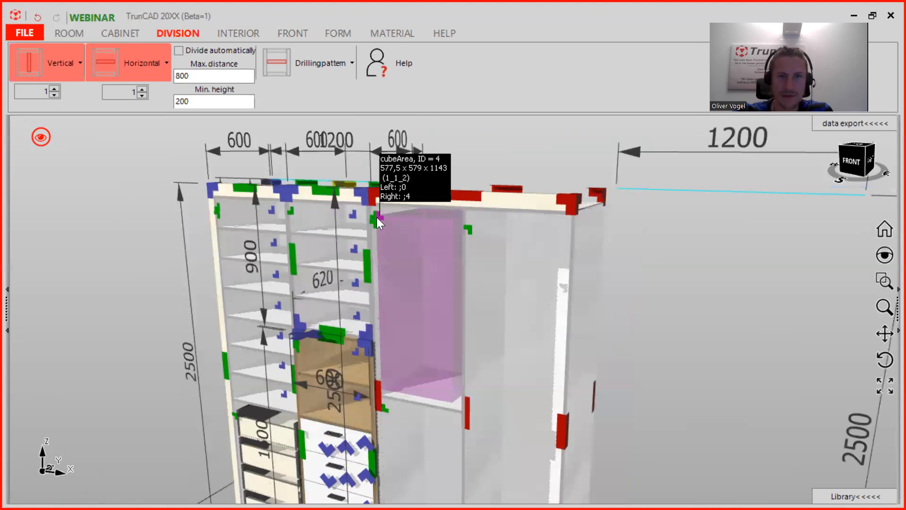
right_click(379, 217)
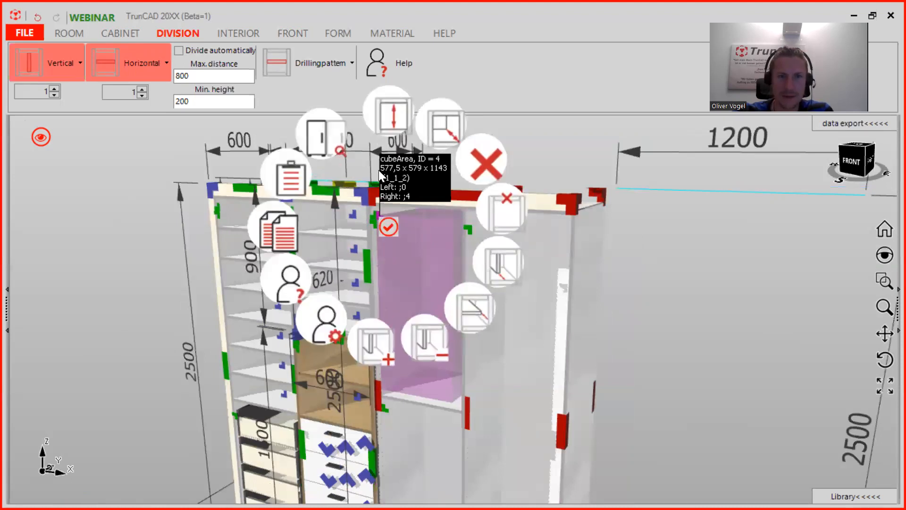
click(389, 120)
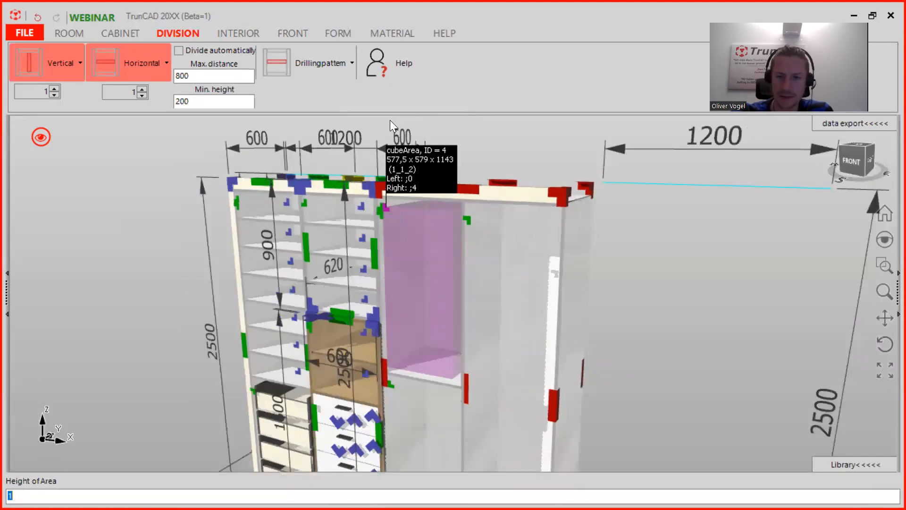
text(784)
key(Return)
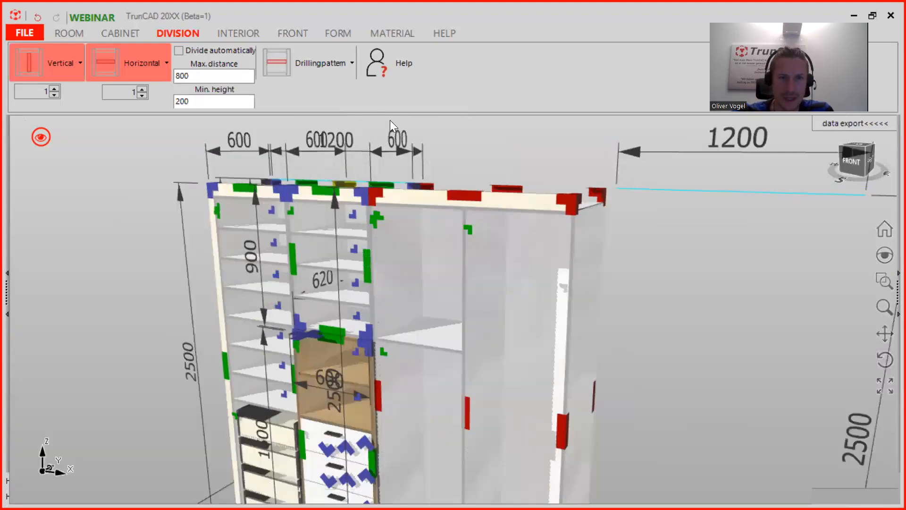
Step: Temporarily hide the connectors and dimensions to examine how the horizontal division aligns with the neighbouring upper cabinet's bottom panel
scroll(385, 351, up, 3)
scroll(383, 350, up, 2)
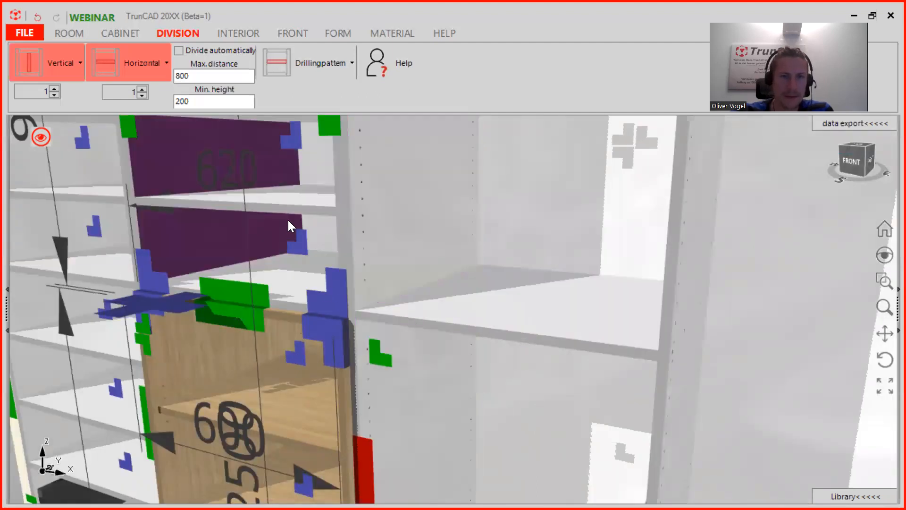
scroll(287, 226, down, 3)
right_click(58, 139)
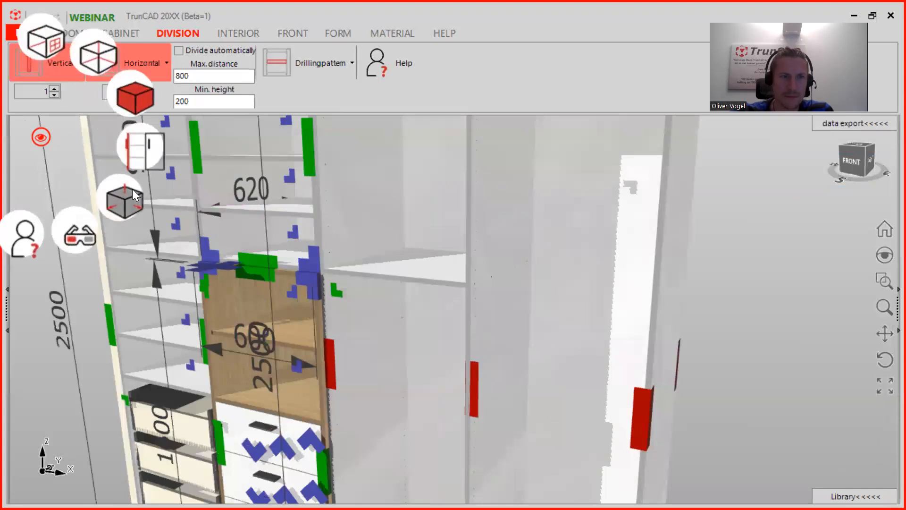
click(132, 198)
scroll(317, 272, up, 6)
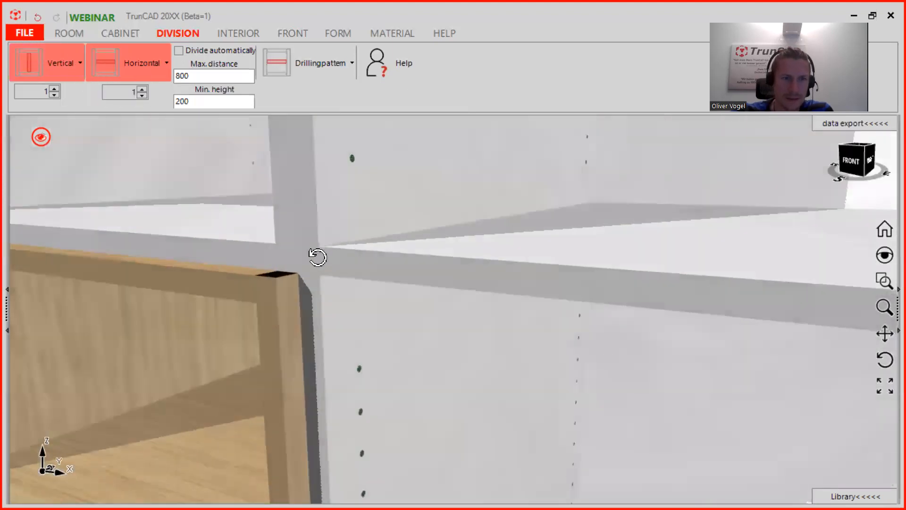
mouse_move(317, 258)
middle_down()
mouse_move(334, 257)
mouse_move(318, 254)
mouse_move(332, 273)
mouse_move(314, 272)
middle_up()
scroll(314, 271, down, 4)
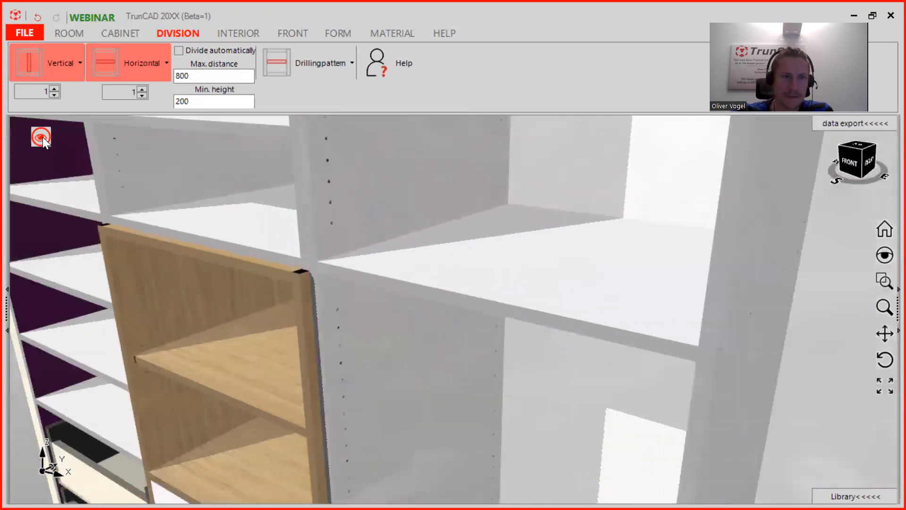
right_click(61, 142)
click(129, 195)
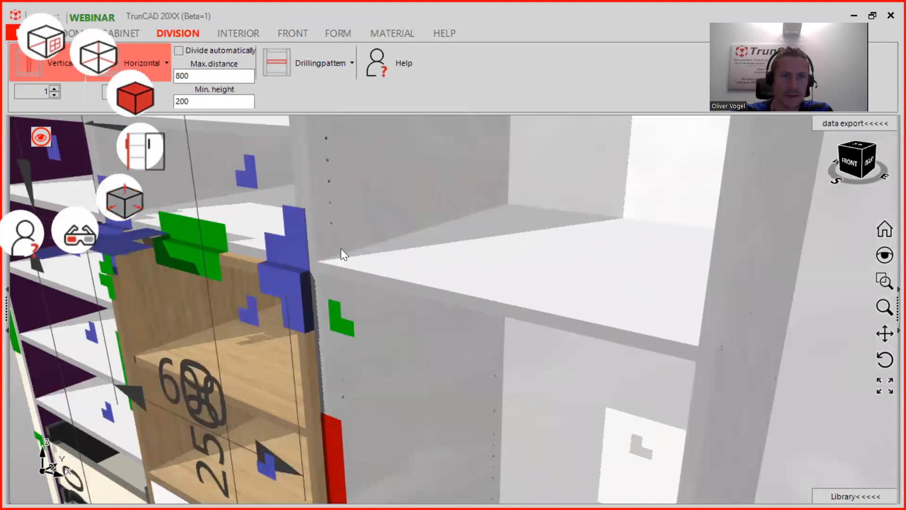
Step: Insert three adjustable shelves into the area above the horizontal division of the new cabinet
scroll(340, 248, down, 5)
scroll(343, 226, down, 3)
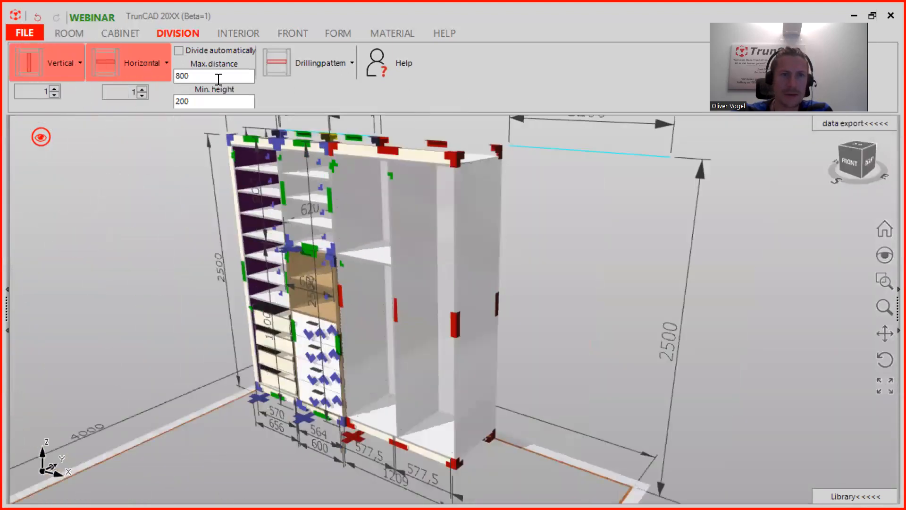
click(234, 31)
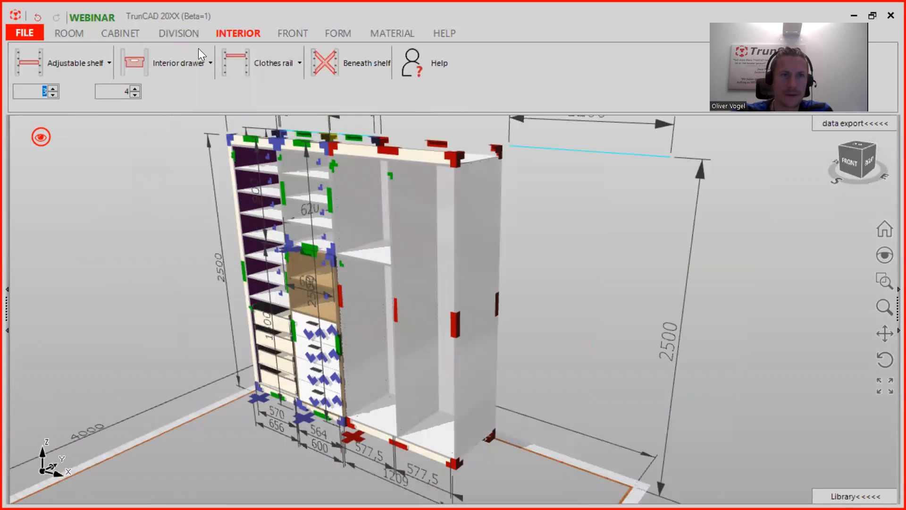
middle_drag(527, 255, 544, 245)
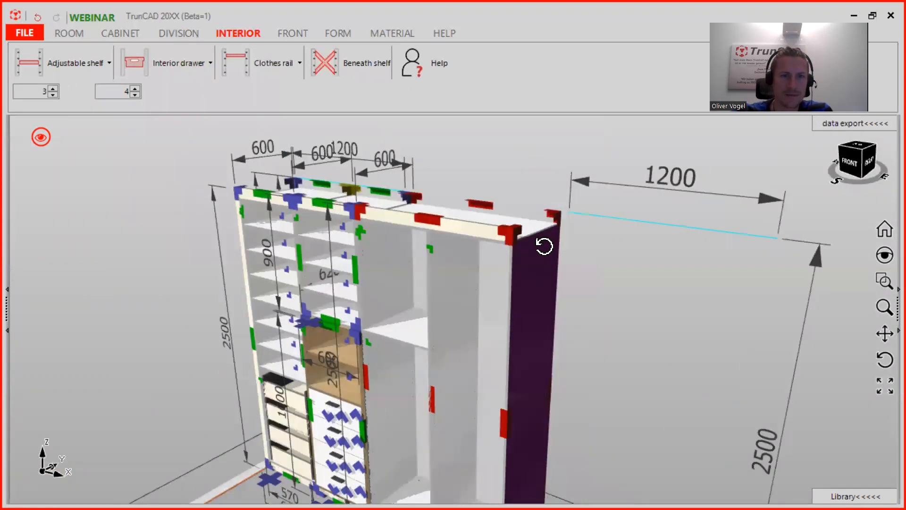
drag(29, 71, 378, 292)
drag(326, 347, 399, 284)
scroll(360, 279, down, 2)
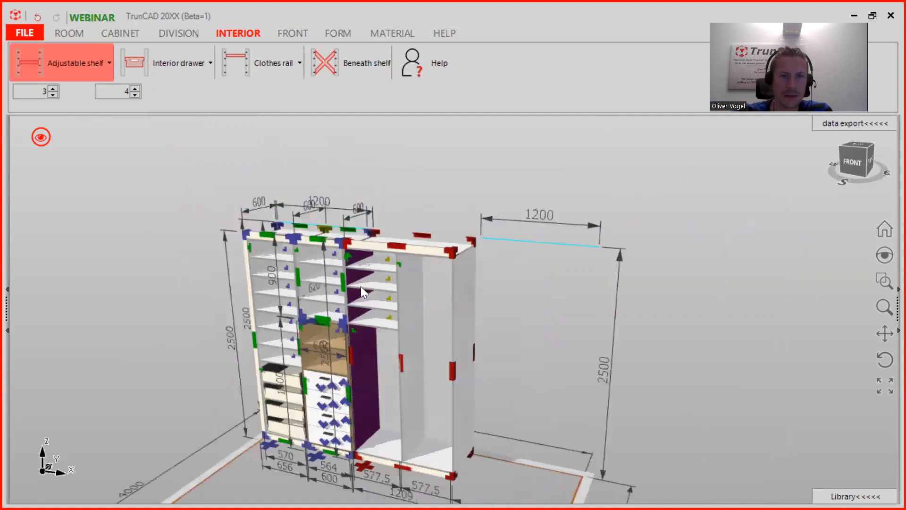
scroll(358, 285, up, 5)
middle_drag(360, 285, 320, 265)
scroll(320, 265, up, 3)
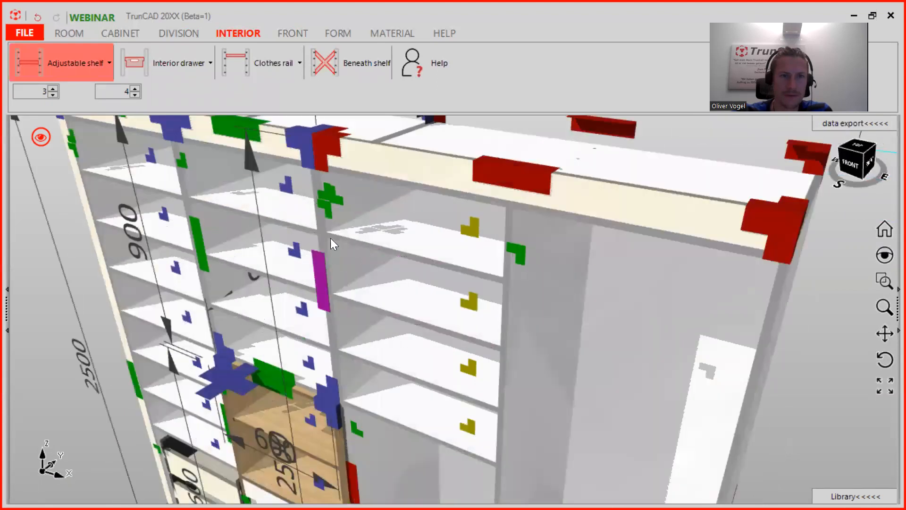
Step: Set the interior offset of the new cabinet's shelved area above the horizontal division to 15
right_click(337, 198)
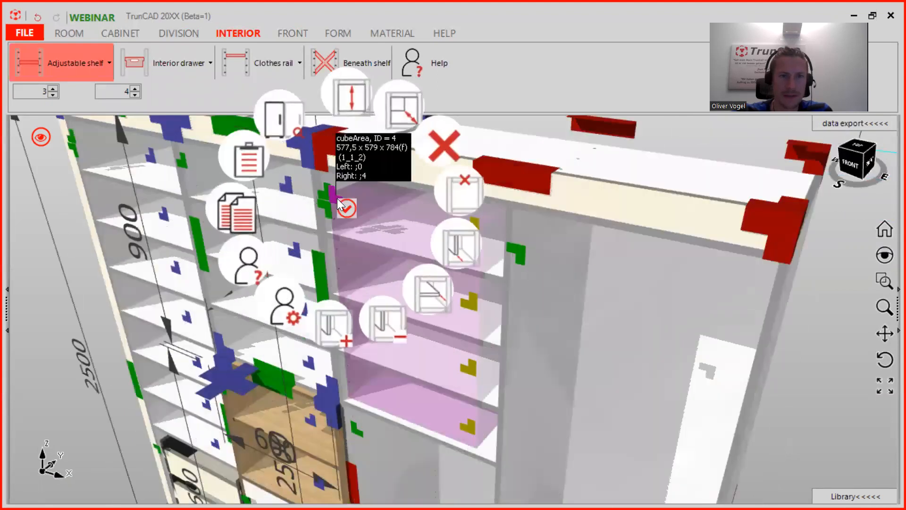
click(434, 295)
text(15)
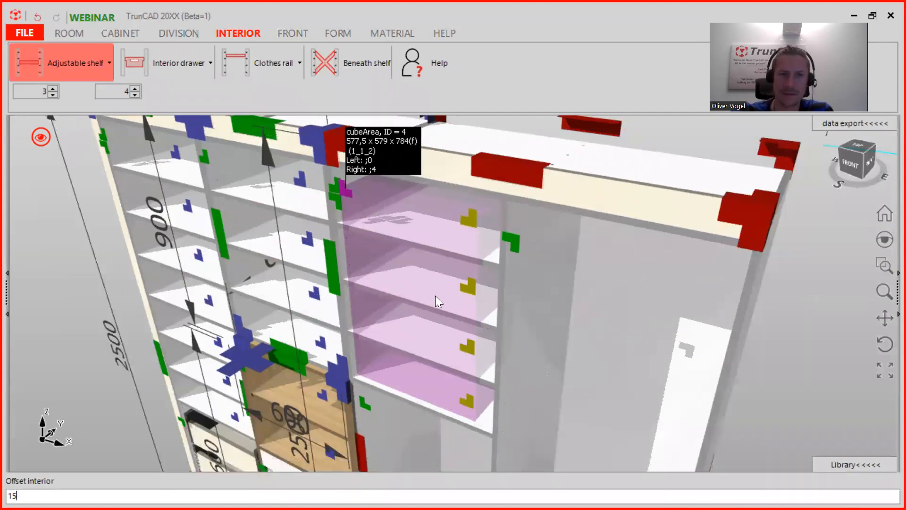
key(Return)
scroll(406, 281, down, 4)
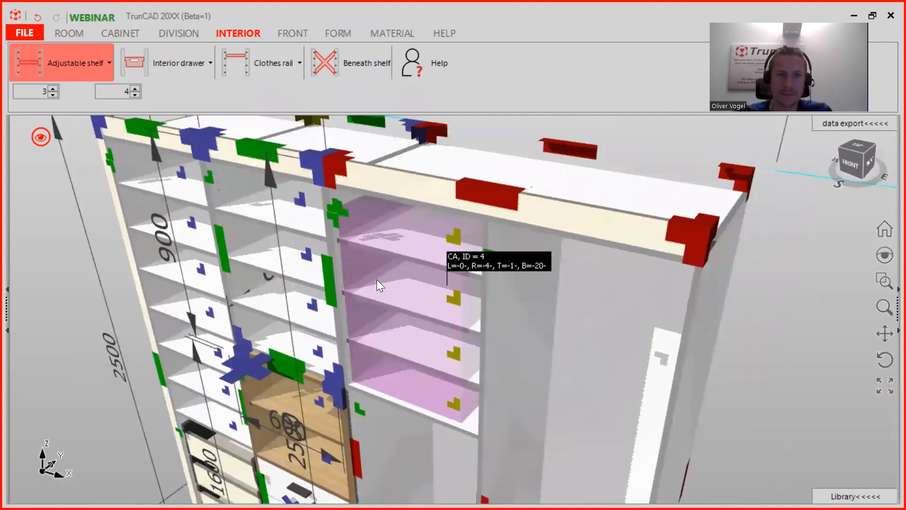
middle_drag(412, 278, 441, 307)
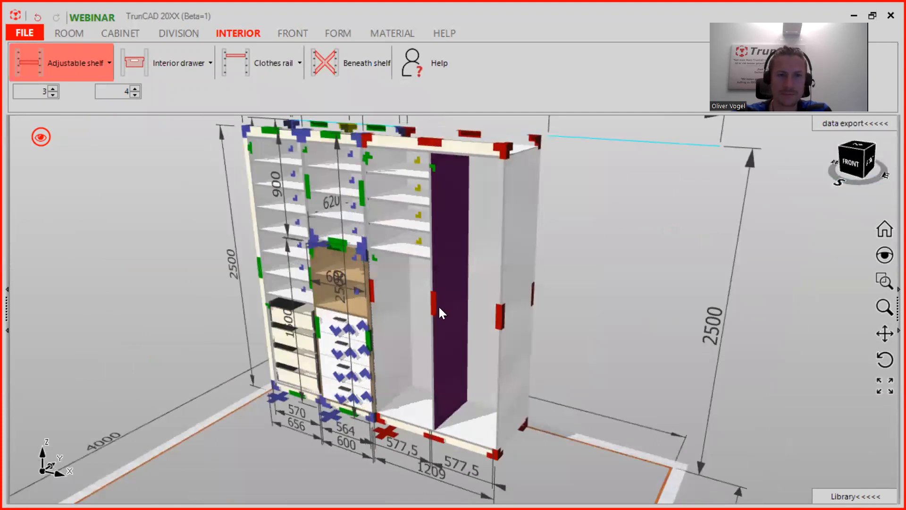
click(395, 202)
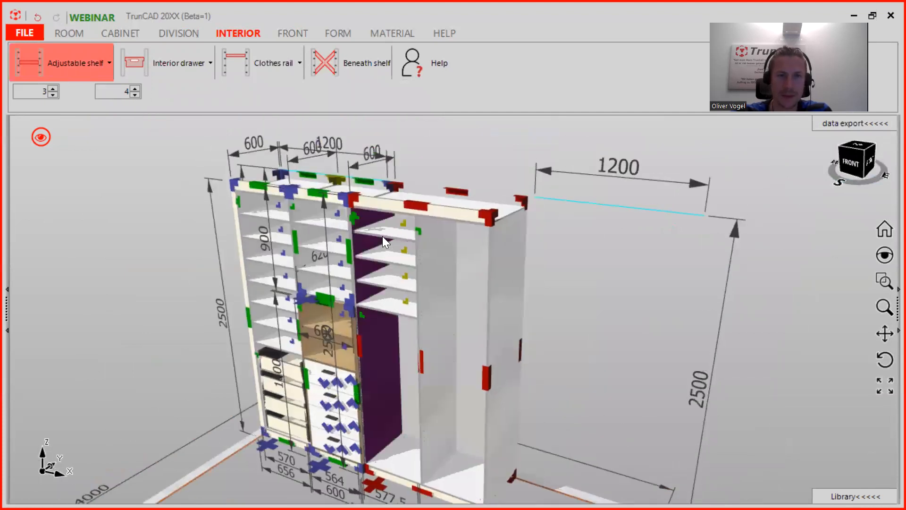
scroll(382, 234, up, 5)
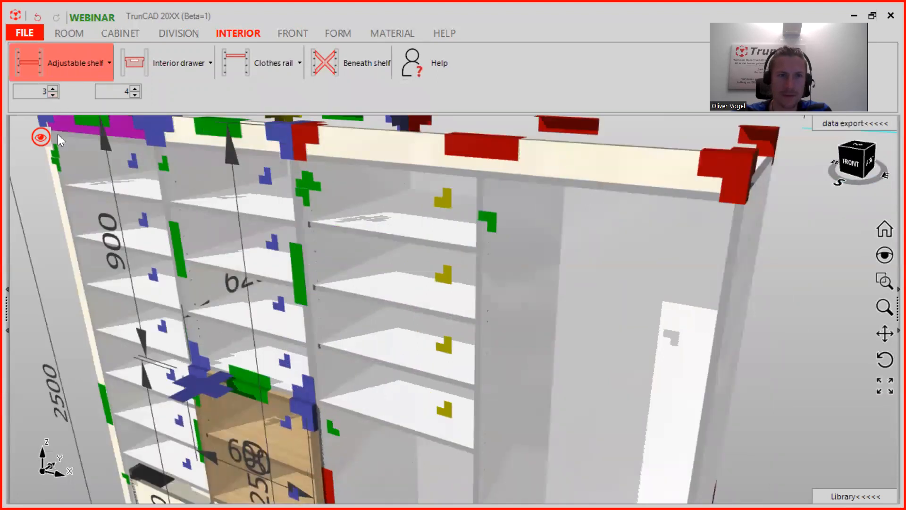
Step: Cycle the display style to shaded with edge lines to examine the drilled rows of holes in the cabinet sides
right_click(41, 135)
click(99, 60)
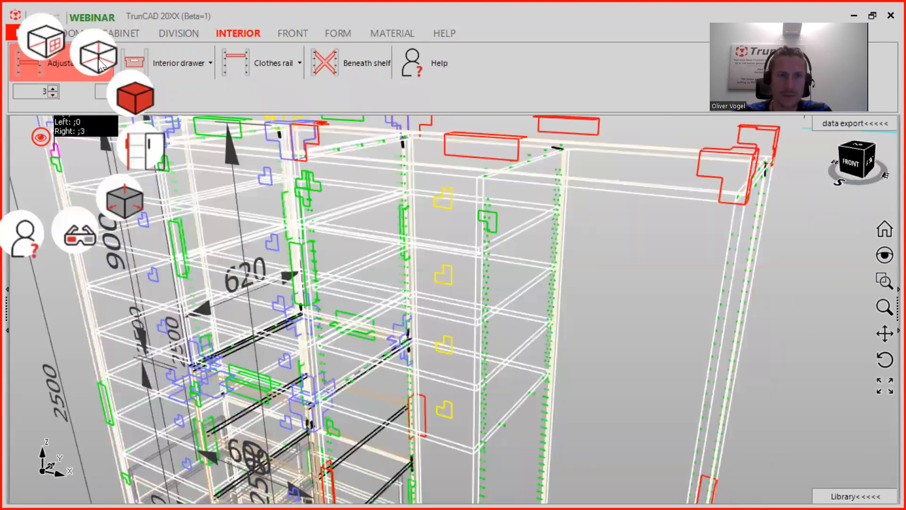
click(135, 95)
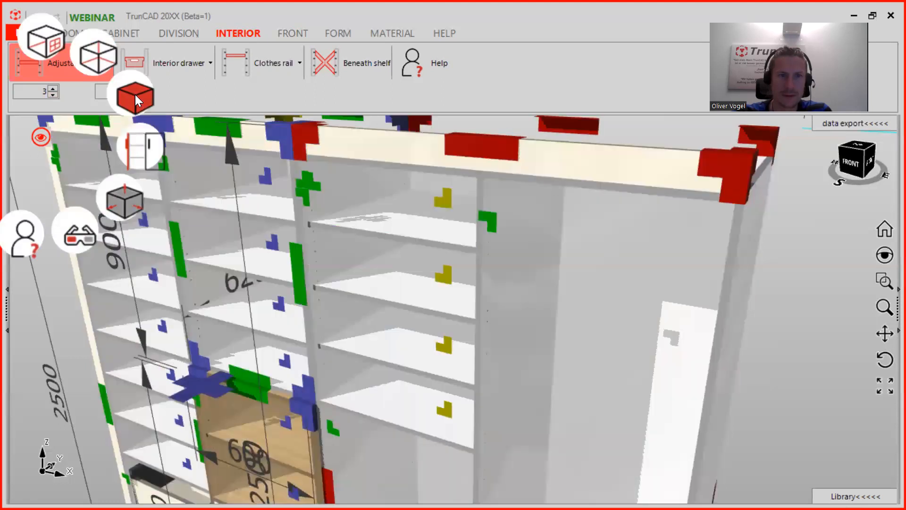
click(135, 94)
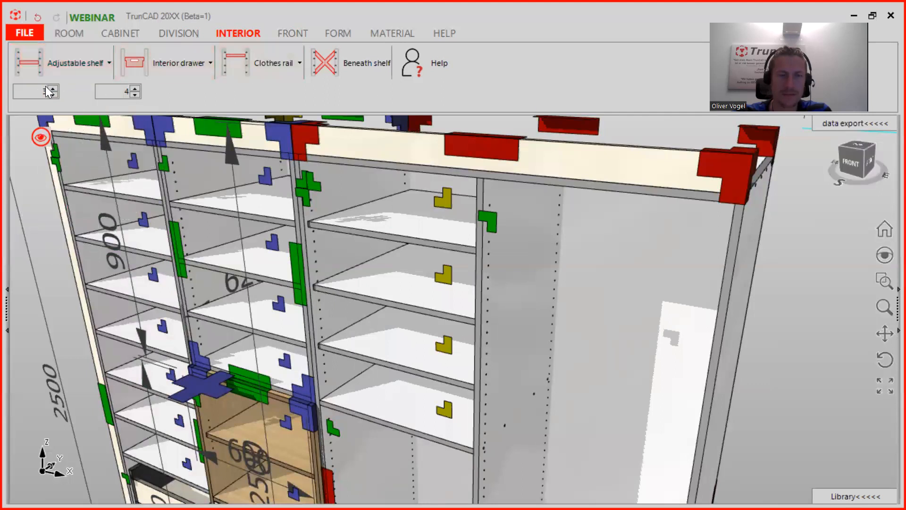
Step: Change the adjustable shelf drilling to groups of 3 holes and apply it to all four cabinets
click(87, 64)
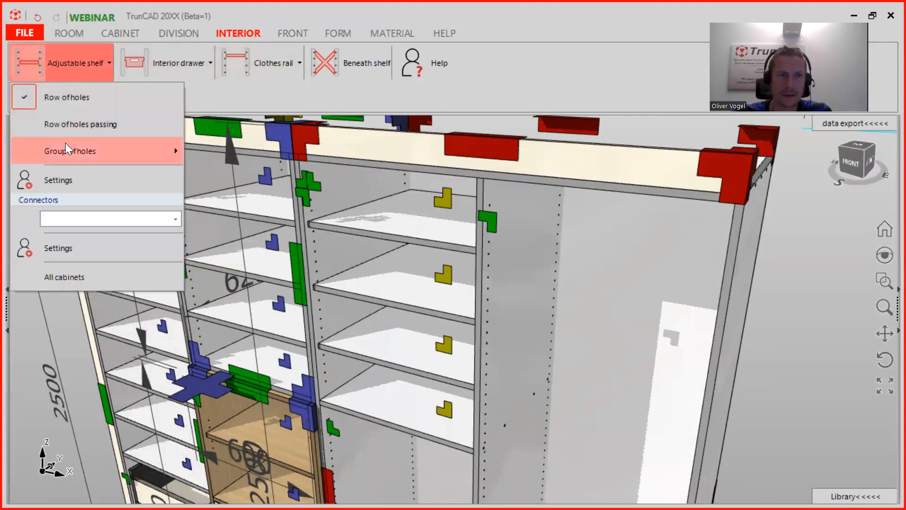
mouse_move(65, 143)
click(128, 150)
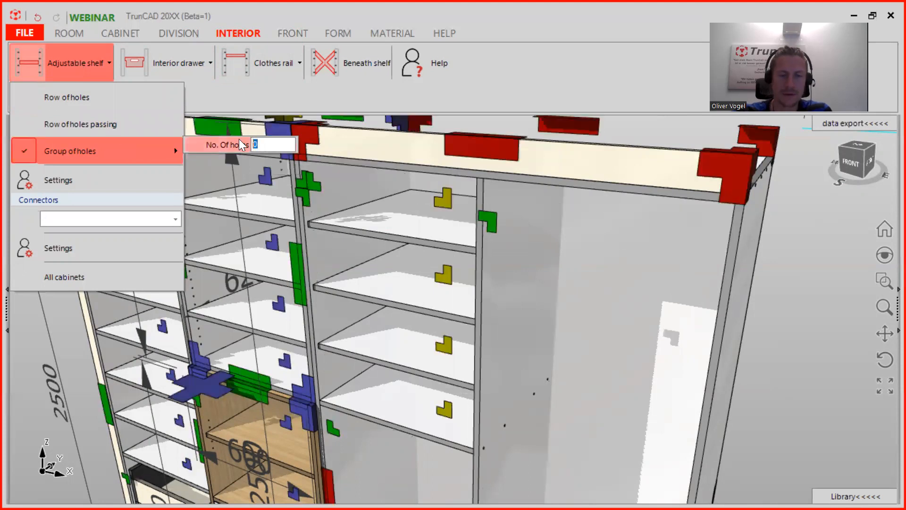
text(5)
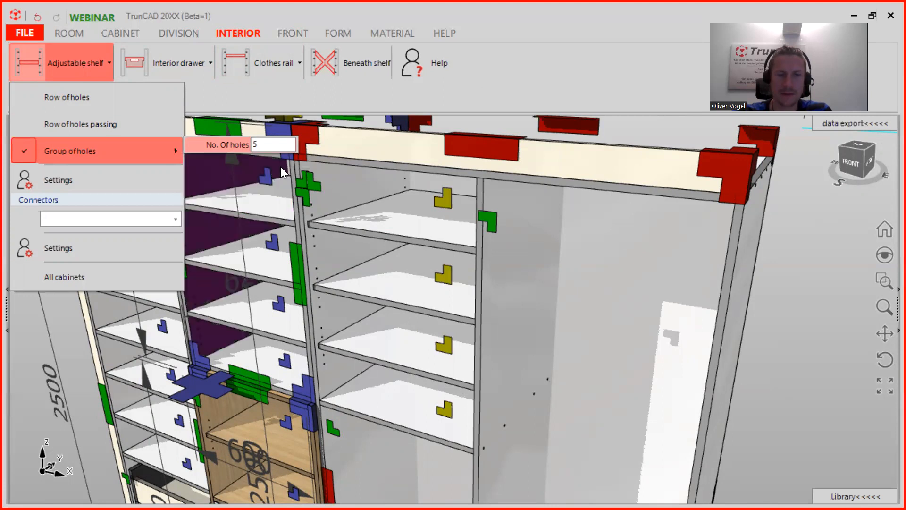
key(BackSpace)
text(3)
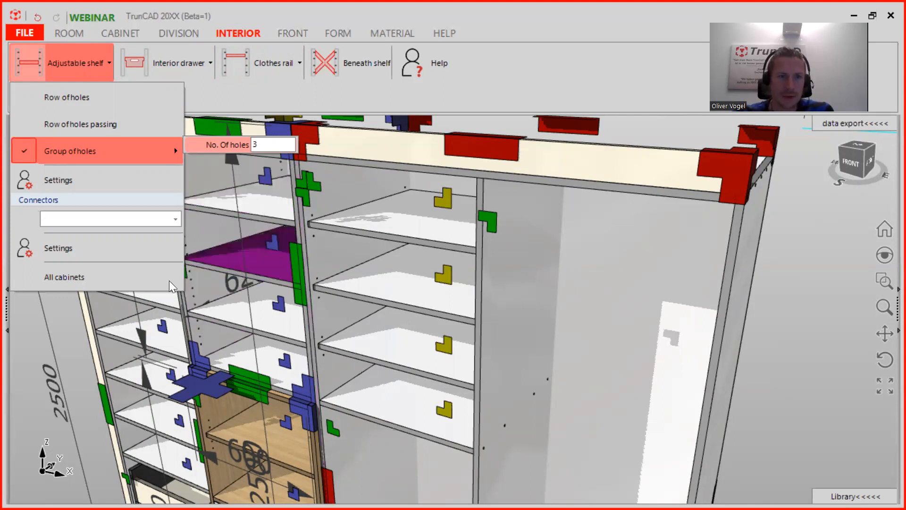
click(94, 279)
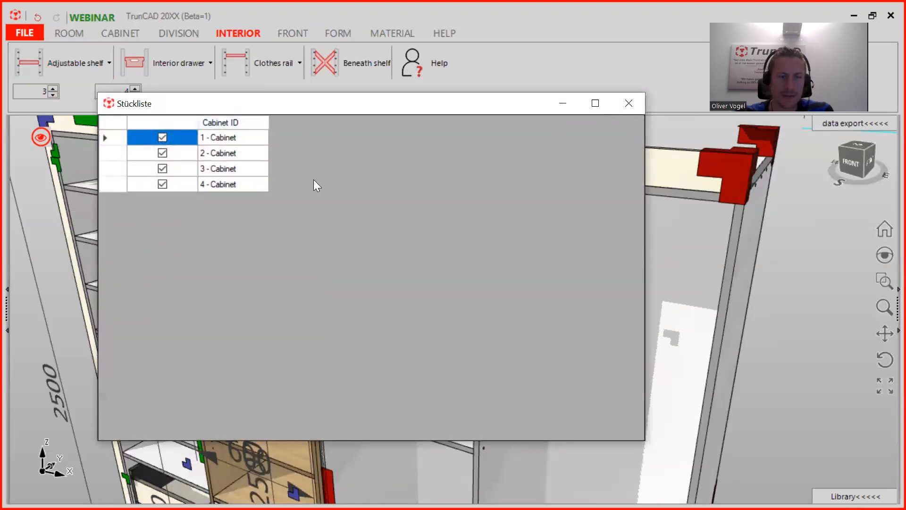
click(630, 104)
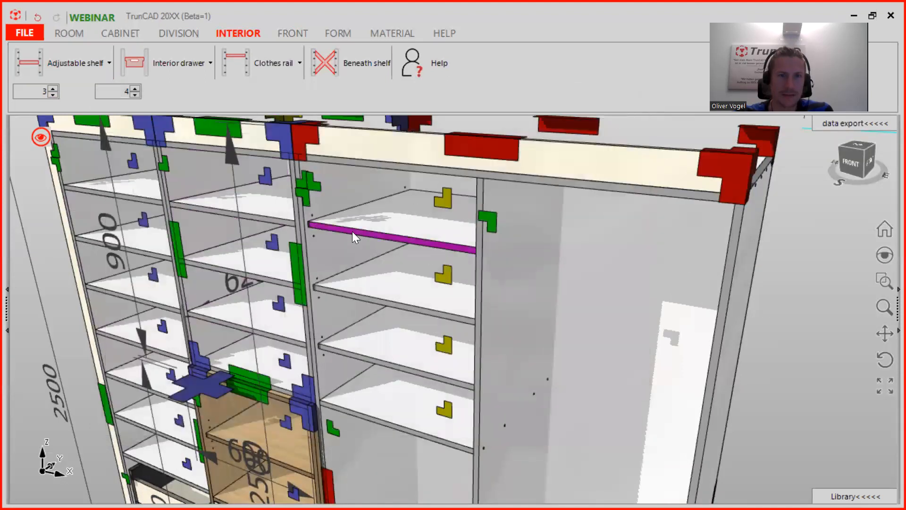
Step: Return the display to plain shading without edge lines and cycle the touch areas until they show with movement arrows
scroll(326, 213, down, 1)
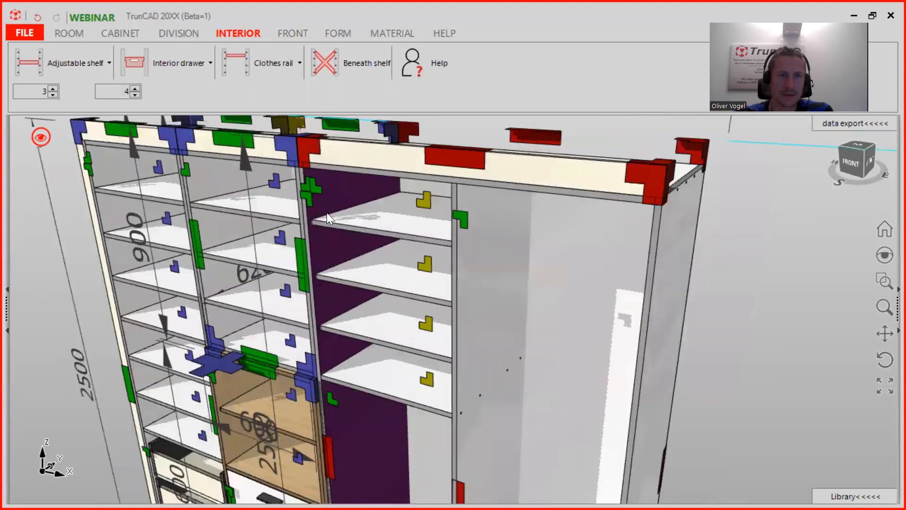
scroll(186, 245, down, 1)
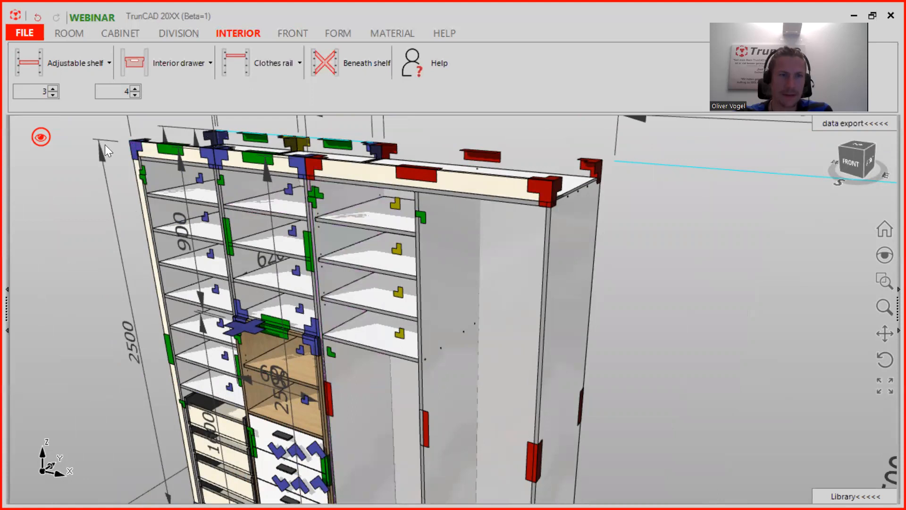
click(41, 137)
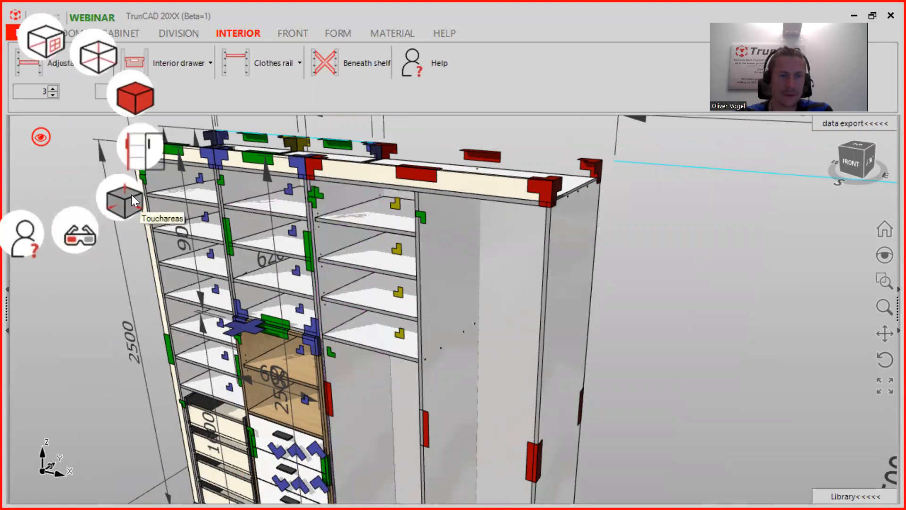
click(131, 194)
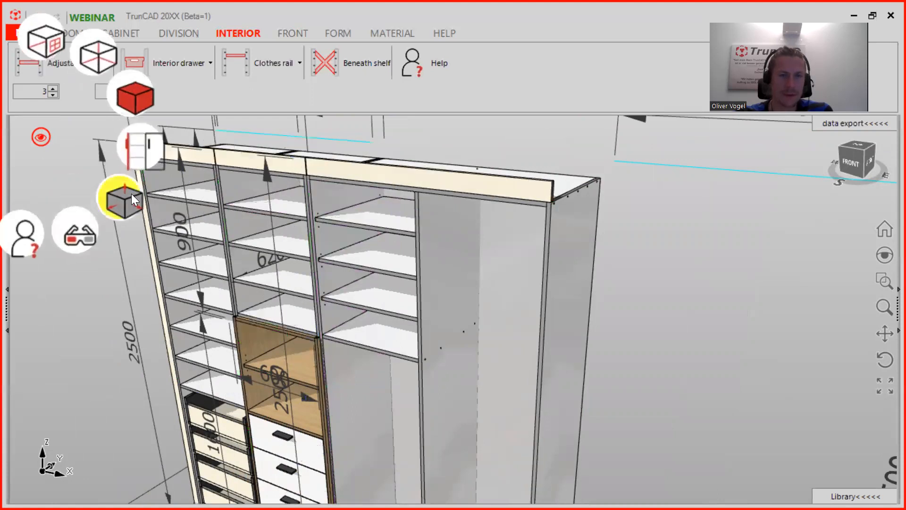
click(130, 93)
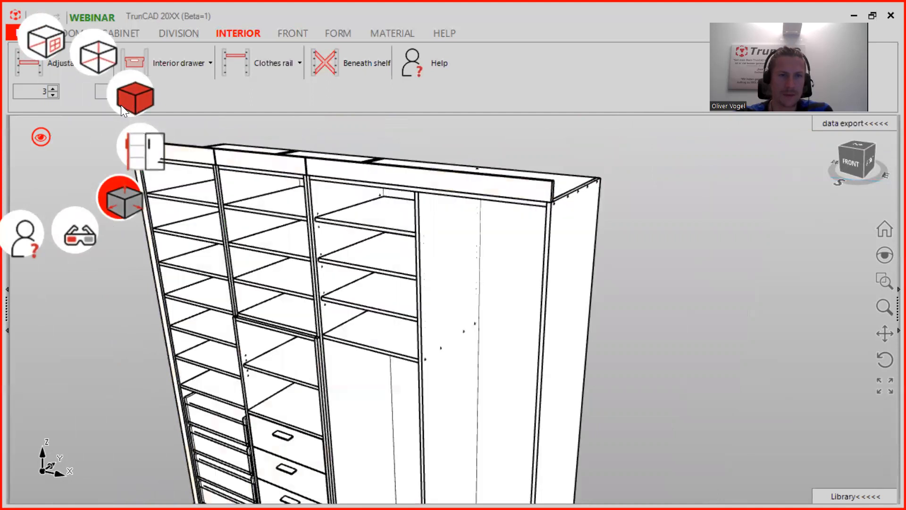
click(132, 99)
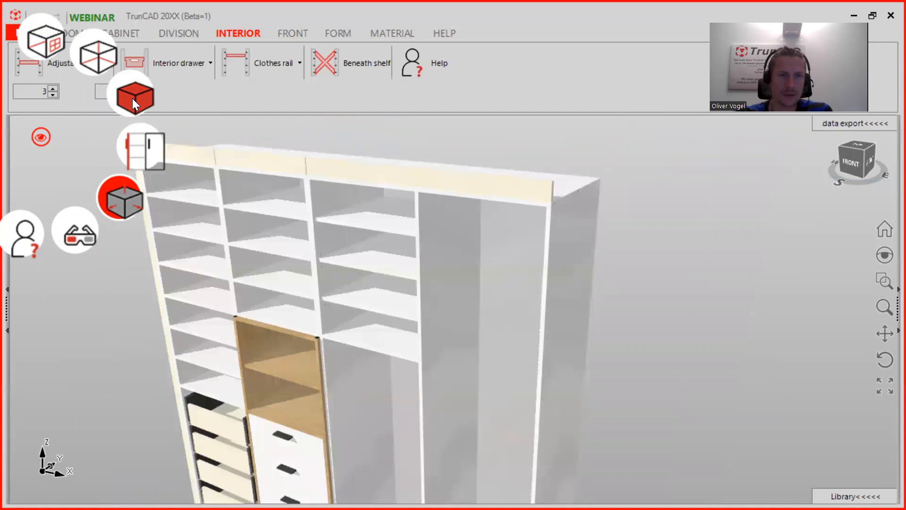
click(127, 195)
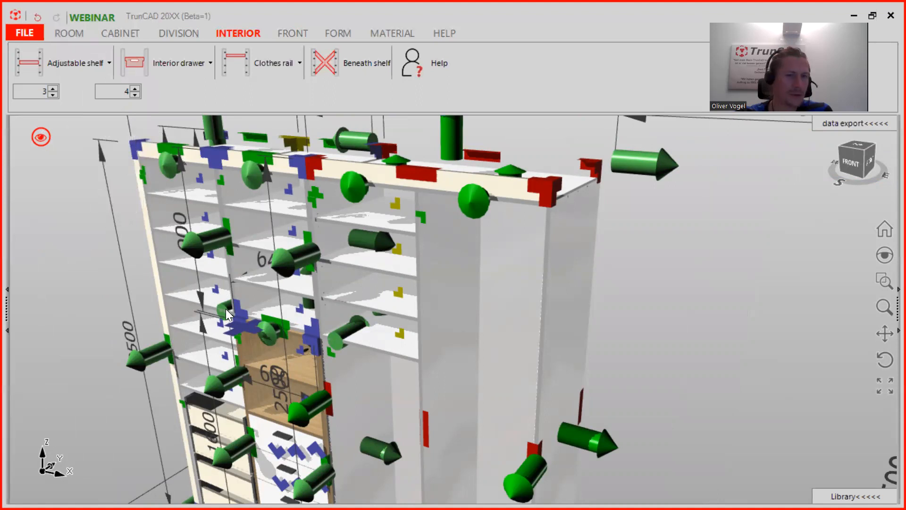
scroll(395, 322, down, 3)
mouse_move(443, 297)
middle_down()
mouse_move(455, 285)
mouse_move(451, 293)
middle_up()
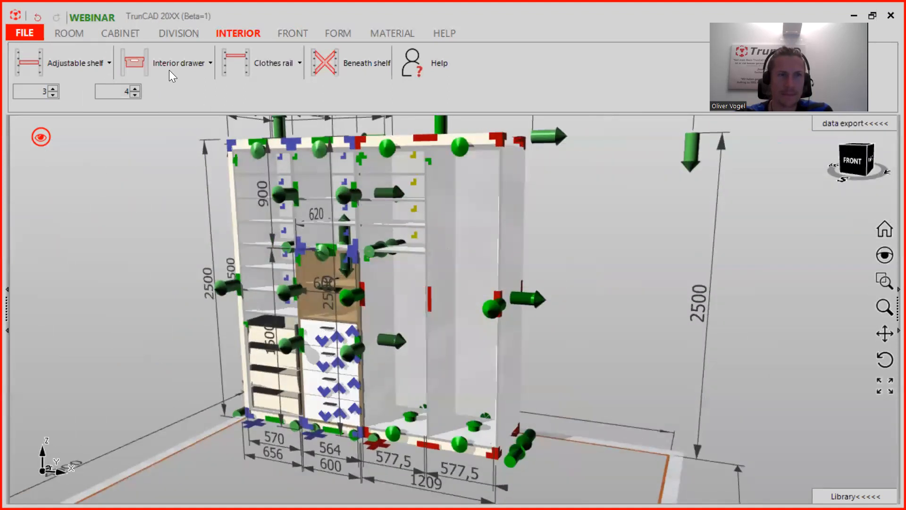
Step: Reduce the shelf and drawer counts to 1 and configure the clothes rail with distance top 100 and Rail end support (Side fixing)
double_click(53, 94)
click(134, 95)
click(131, 96)
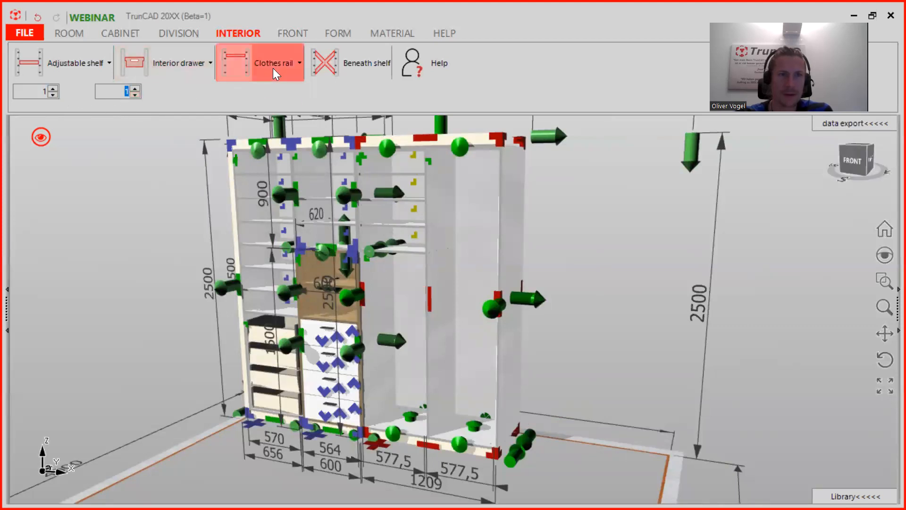
click(273, 68)
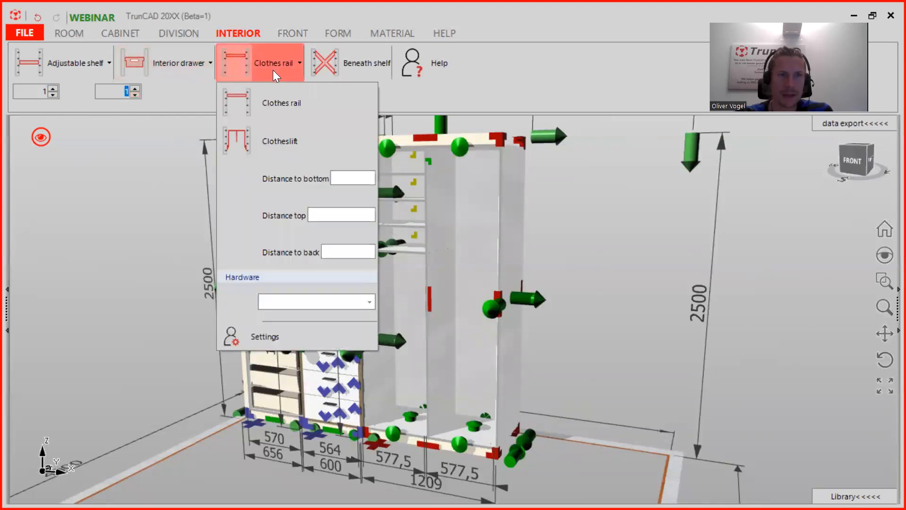
click(351, 178)
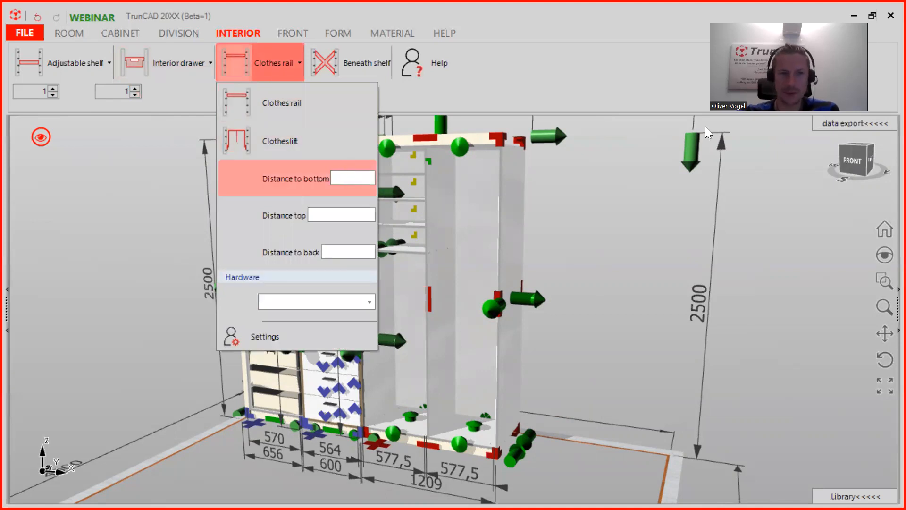
click(335, 213)
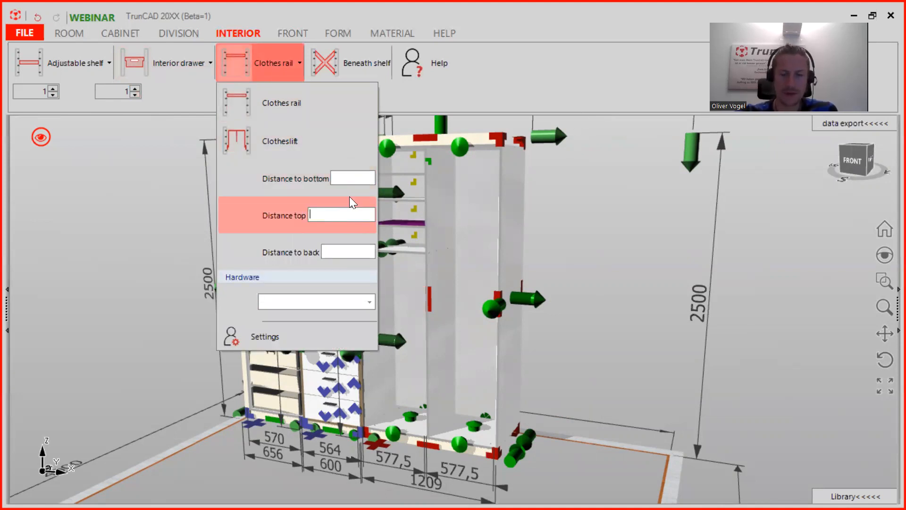
text(100)
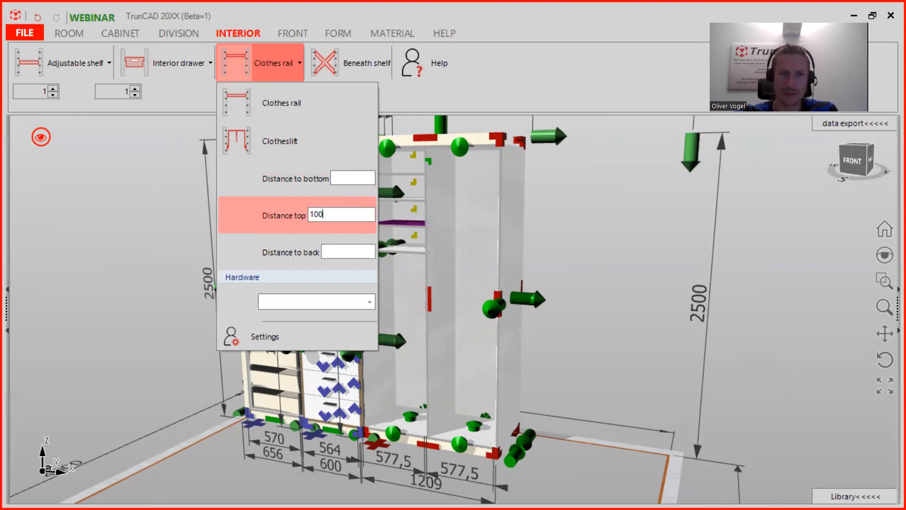
click(368, 305)
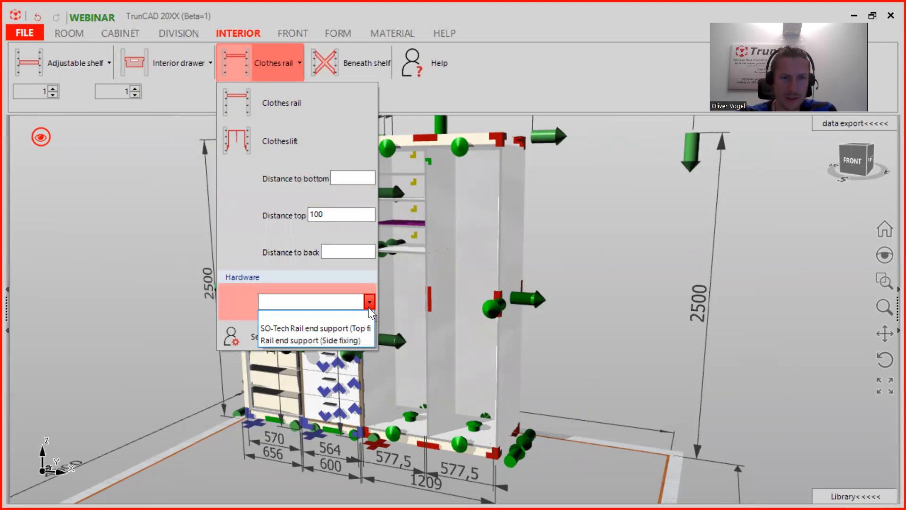
click(352, 338)
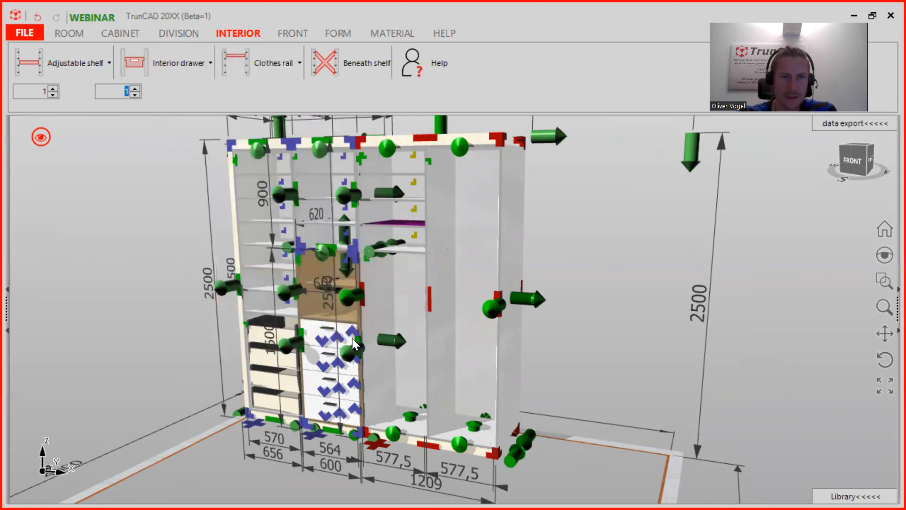
Step: Insert one interior drawer into the compartment below the new cabinet's shelves, and remove it by reapplying with a count of 0
click(144, 62)
click(390, 284)
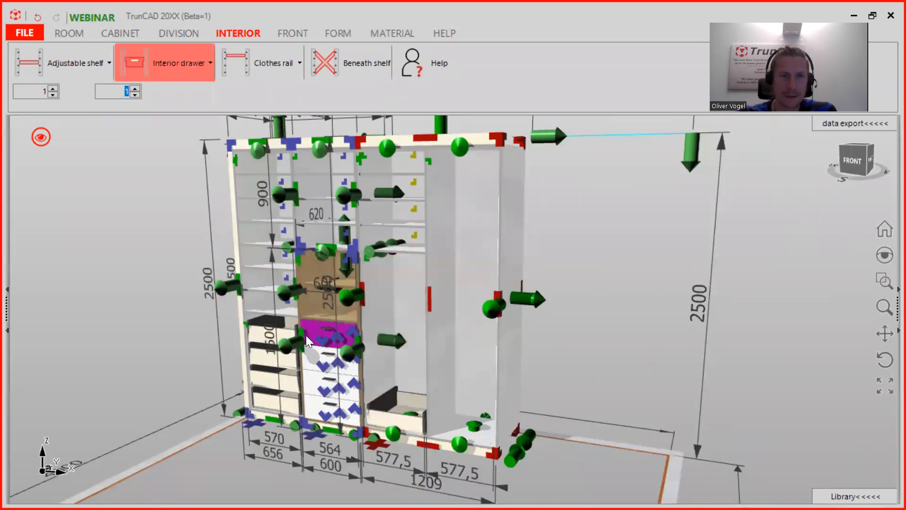
click(136, 94)
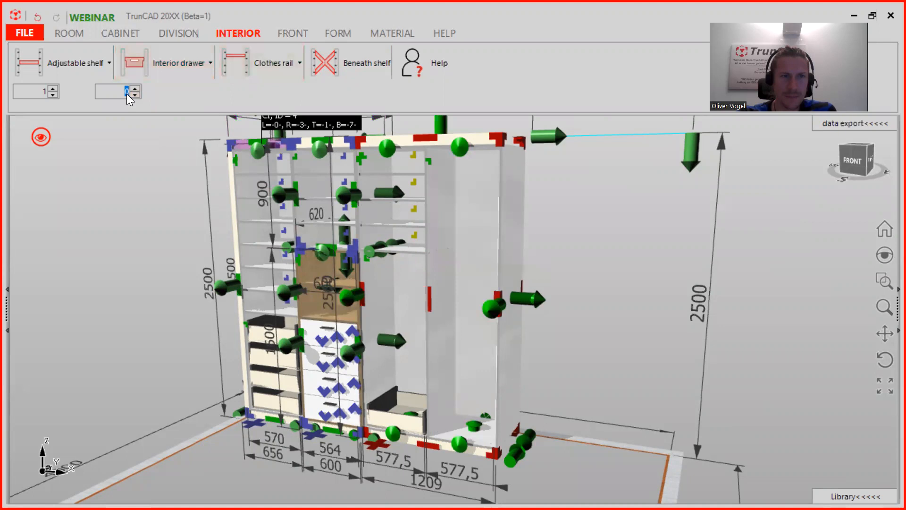
click(138, 63)
click(381, 339)
Step: Hide the movement arrows while keeping the touch areas shown, and set the interior drawer count to 1
right_click(43, 135)
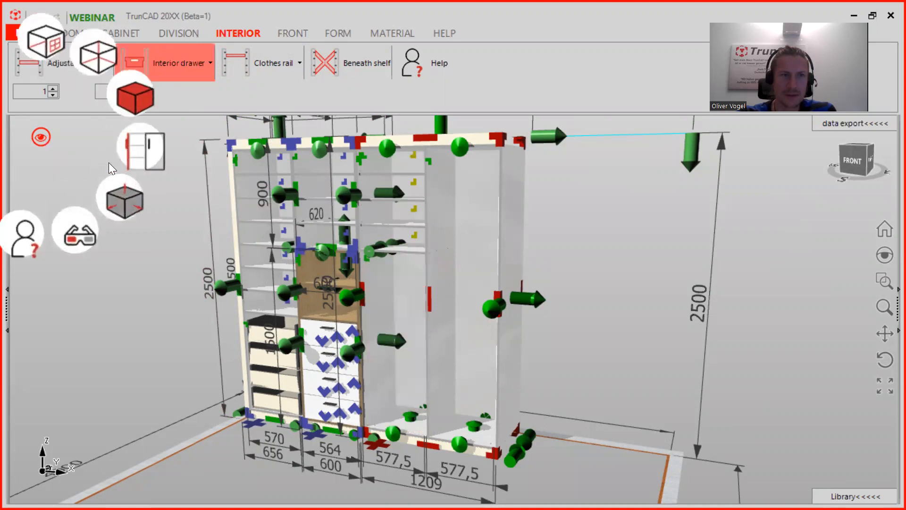
click(171, 215)
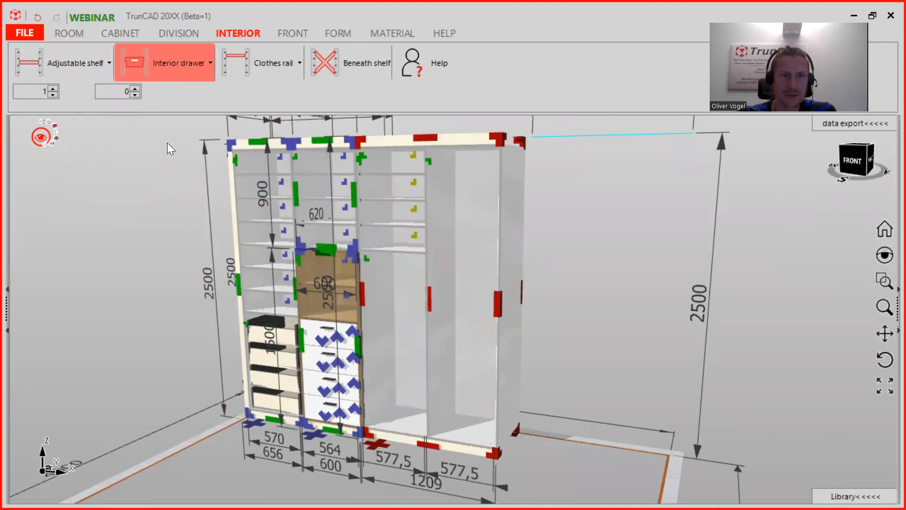
click(134, 89)
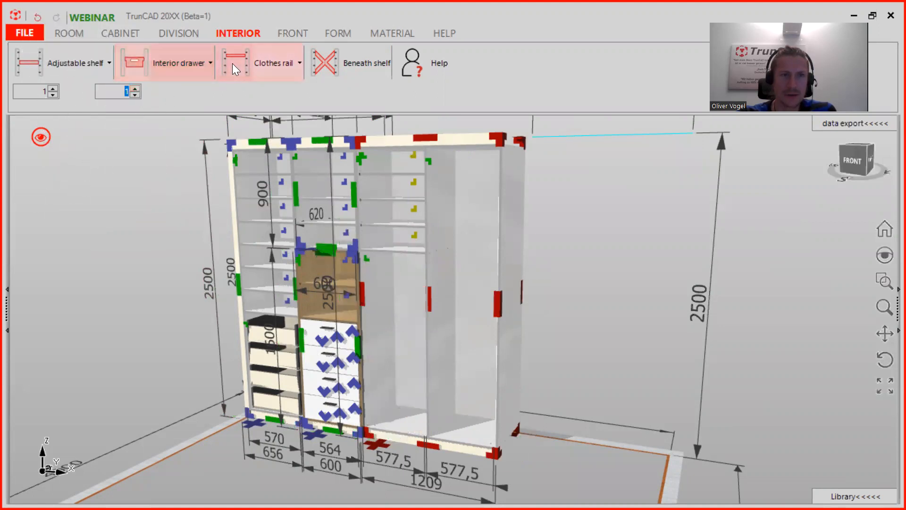
Step: Insert a clothes rail into the compartment below the shelves in the new double-compartment cabinet
click(374, 312)
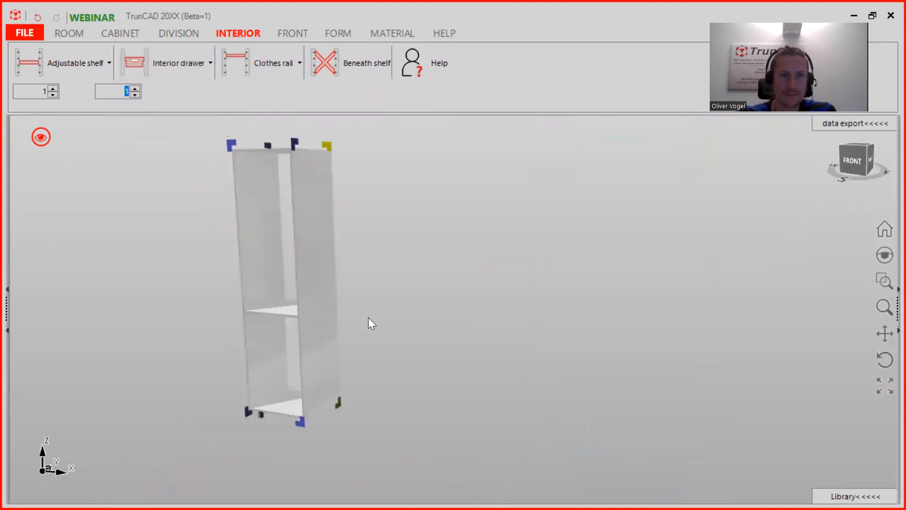
middle_drag(369, 283, 412, 296)
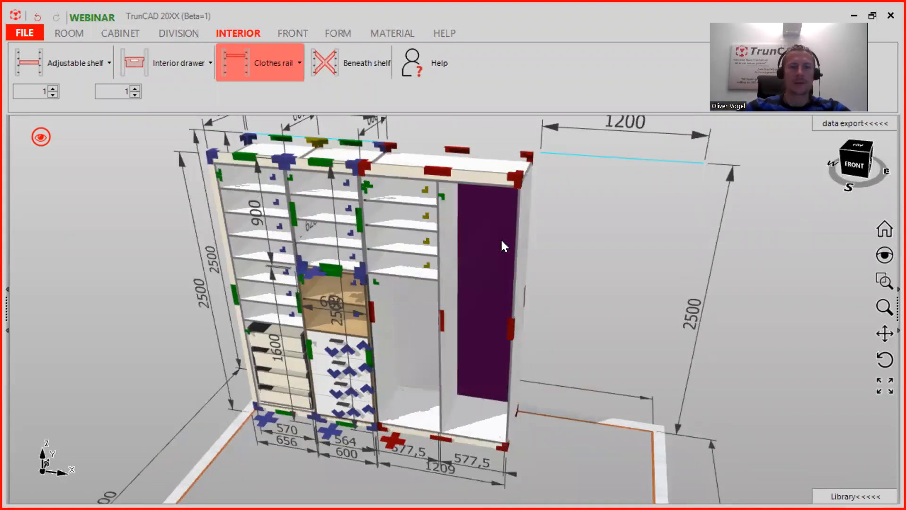
scroll(500, 239, up, 4)
scroll(489, 239, down, 3)
middle_drag(575, 239, 545, 209)
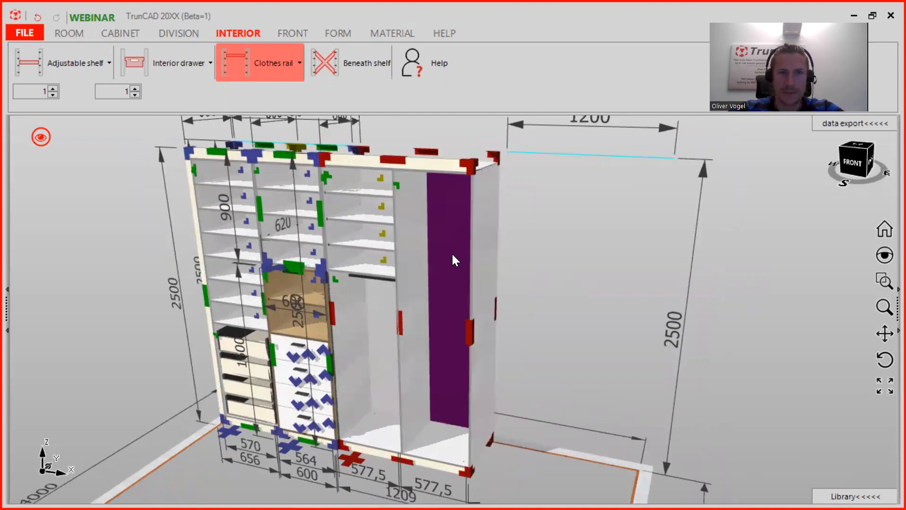
Step: Copy the shelf and clothes rail layout from the cabinet's first full-height compartment and paste it into the empty compartment beside it
click(325, 185)
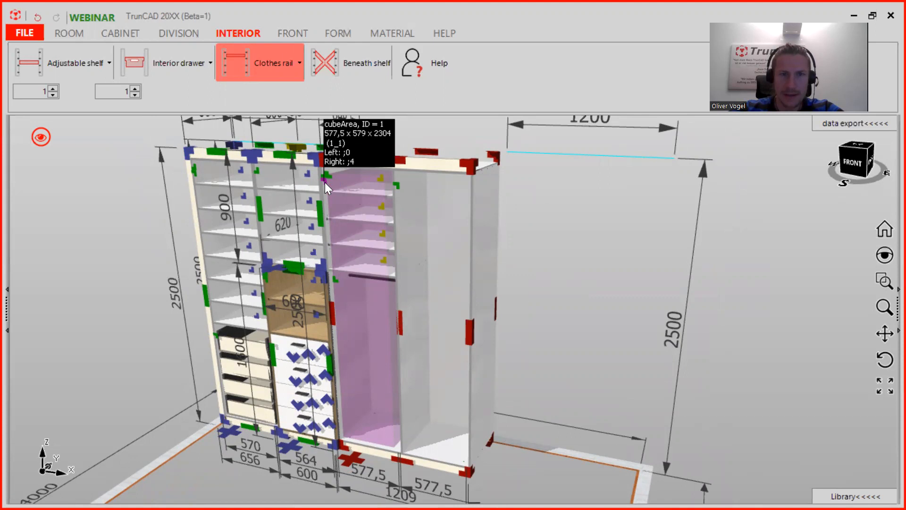
right_click(325, 183)
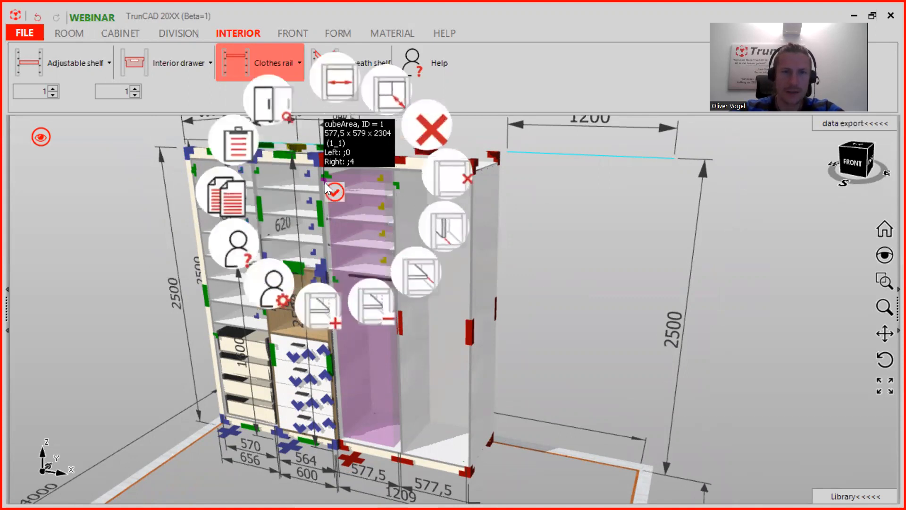
click(230, 193)
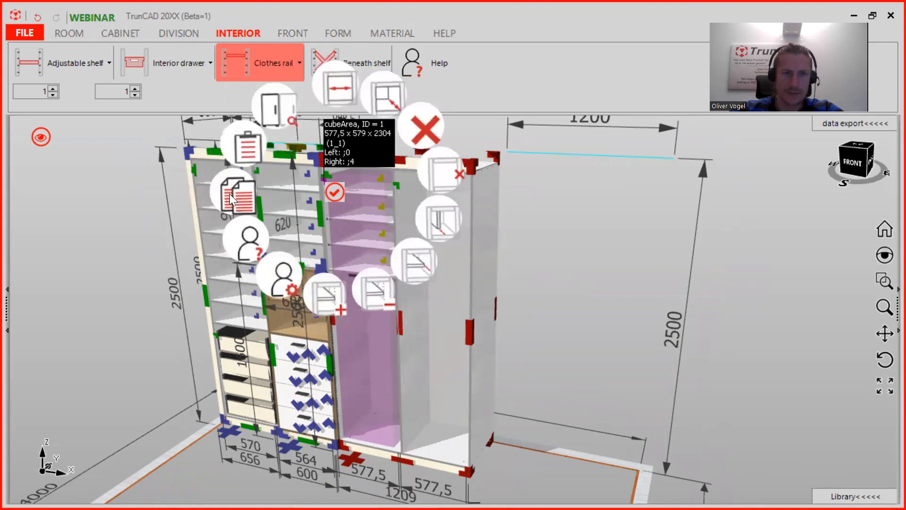
right_click(397, 188)
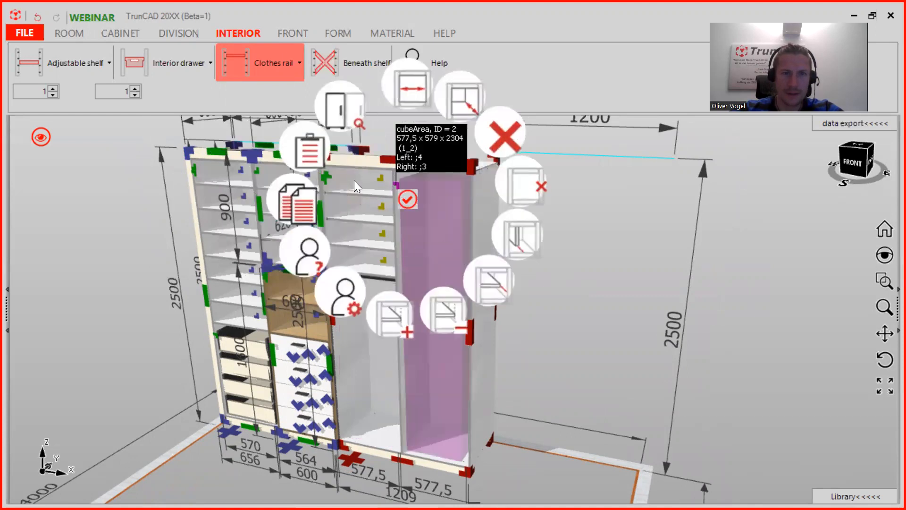
click(306, 150)
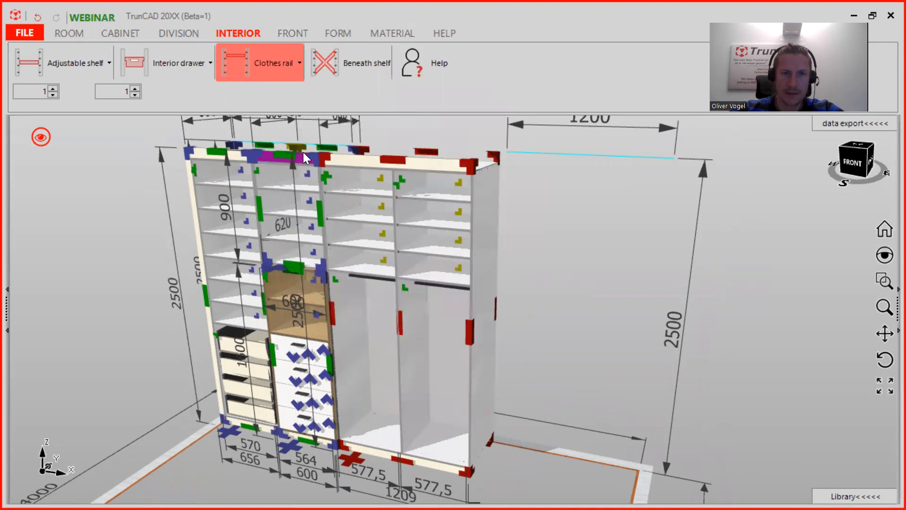
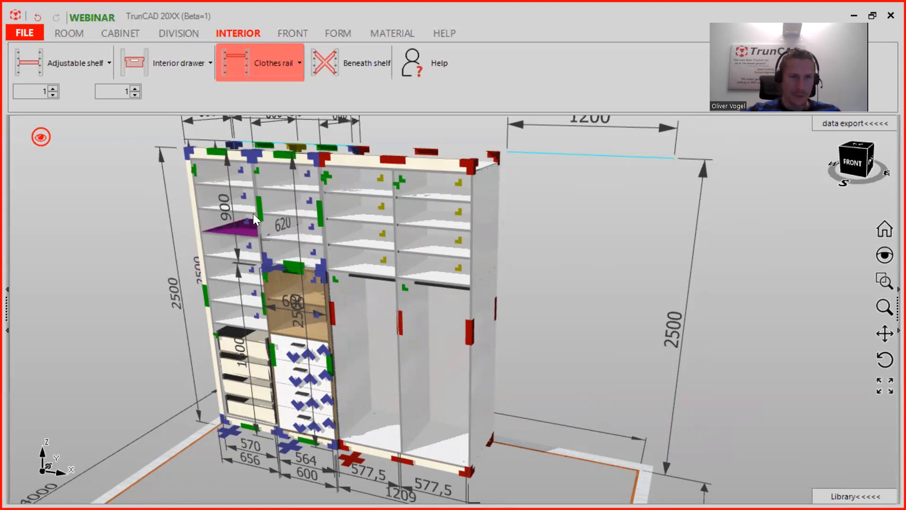
click(281, 158)
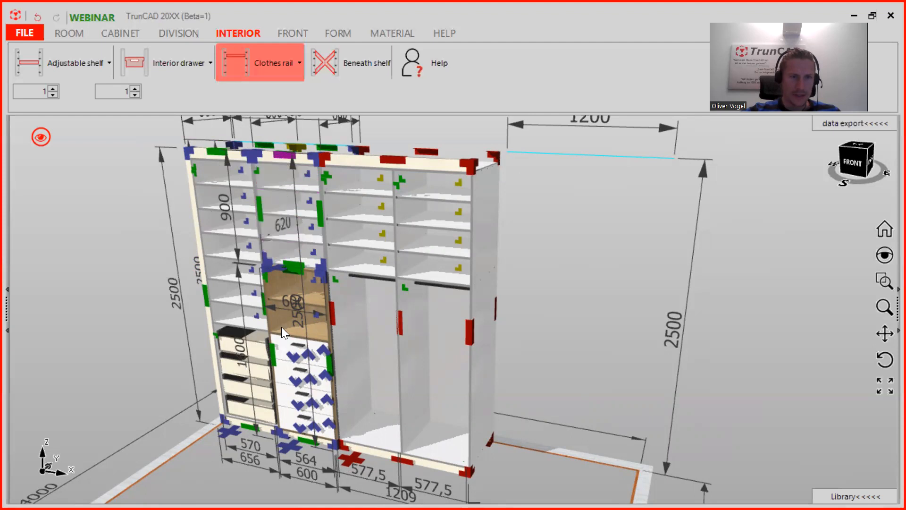
scroll(530, 270, down, 3)
middle_drag(556, 277, 452, 271)
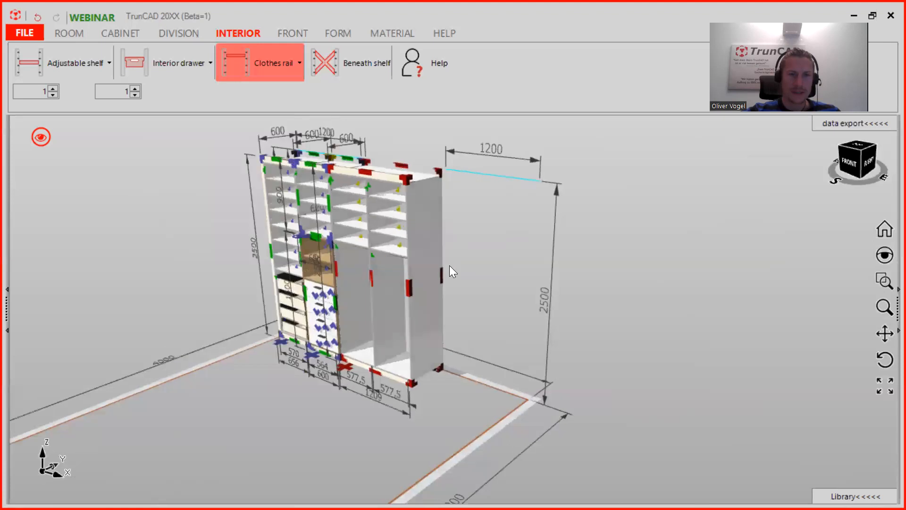
scroll(457, 329, up, 6)
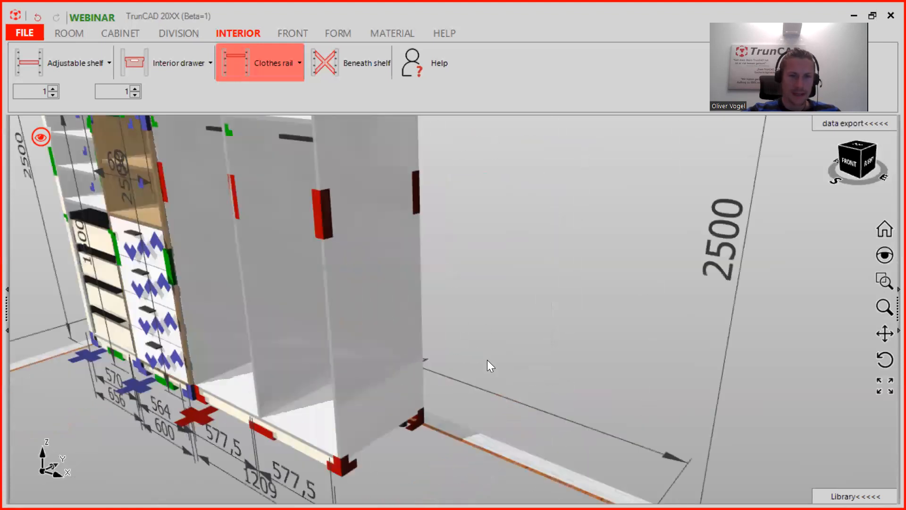
scroll(461, 311, down, 5)
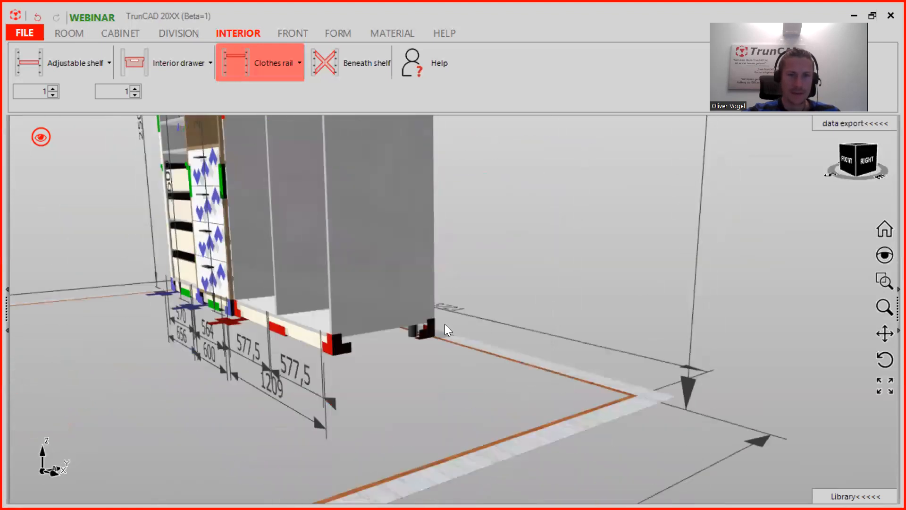
right_click(432, 335)
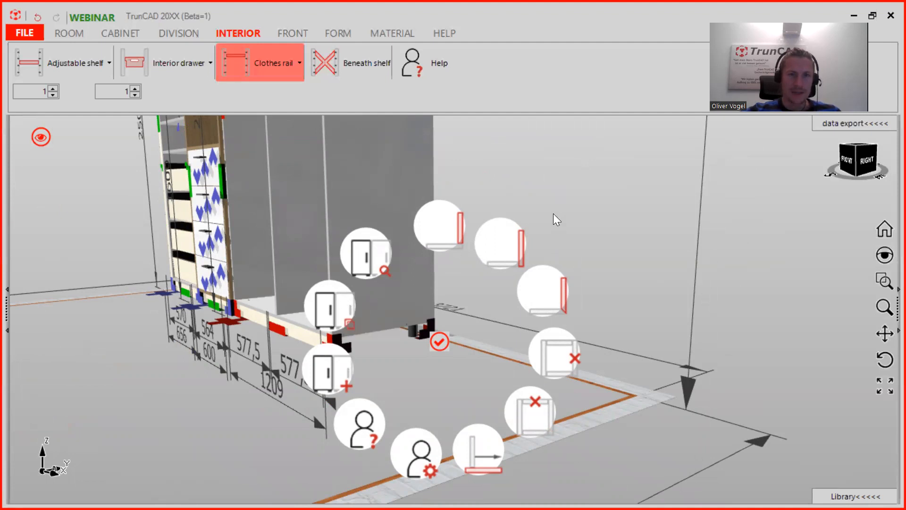
click(597, 184)
Step: Duplicate the active double-compartment wardrobe cabinet onto the free right end of the cabinet row
middle_drag(432, 270, 446, 292)
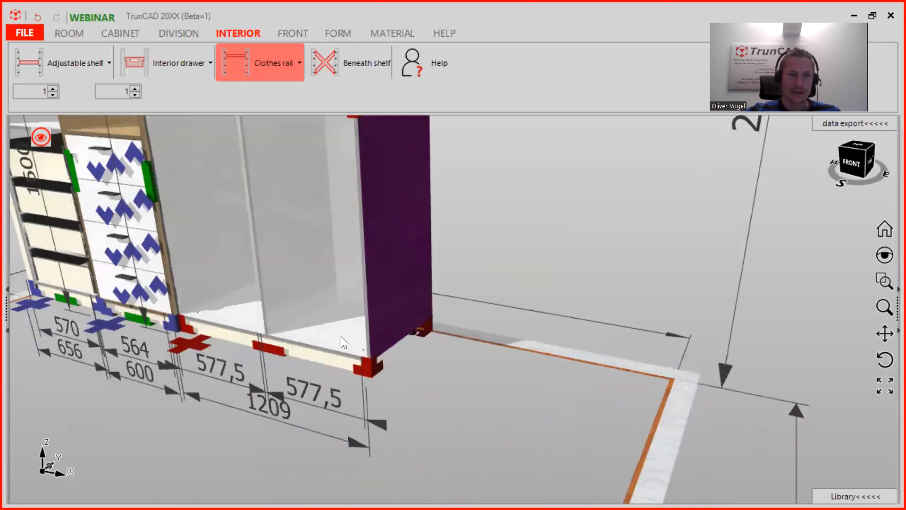
scroll(486, 257, down, 4)
middle_drag(486, 257, 405, 366)
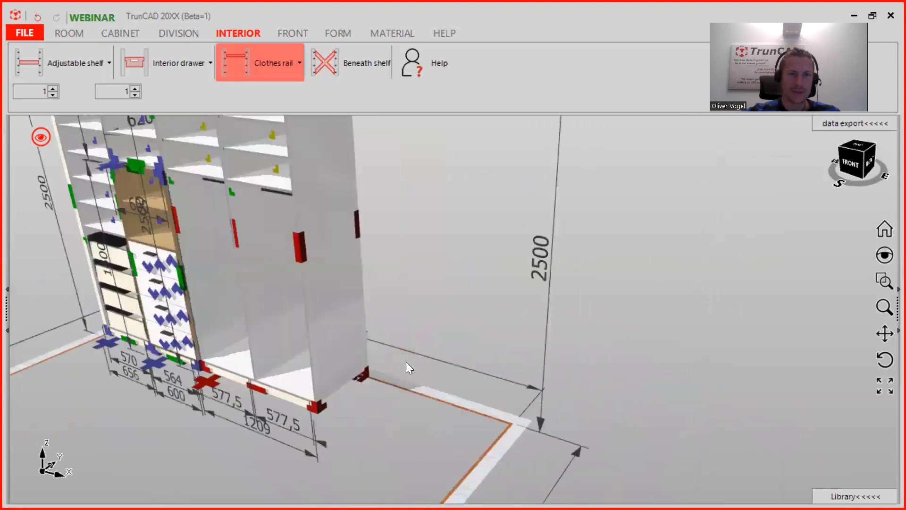
right_click(366, 374)
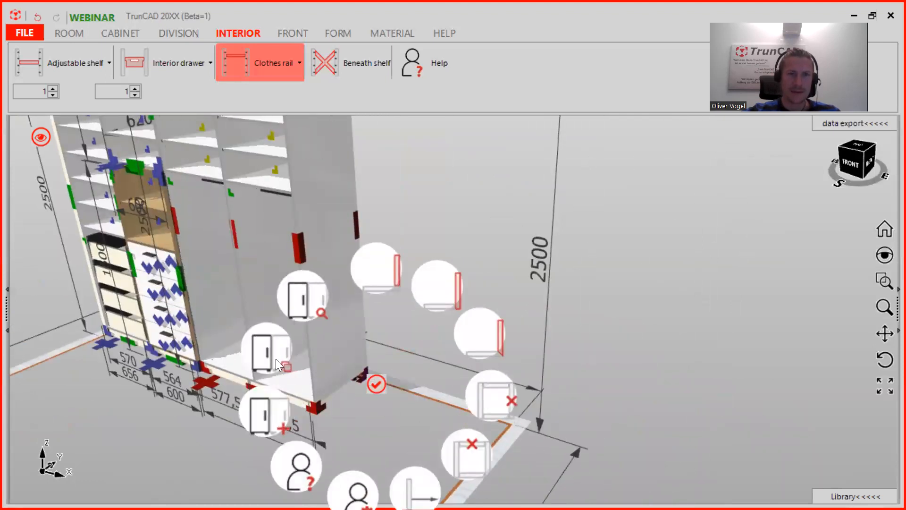
click(276, 359)
middle_drag(398, 296, 310, 279)
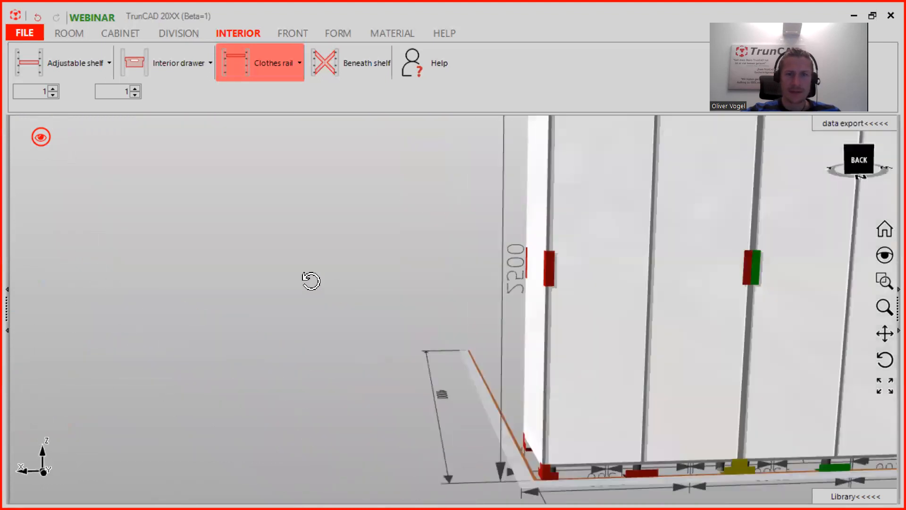
middle_drag(690, 424, 769, 332)
scroll(379, 330, down, 5)
middle_drag(378, 330, 496, 427)
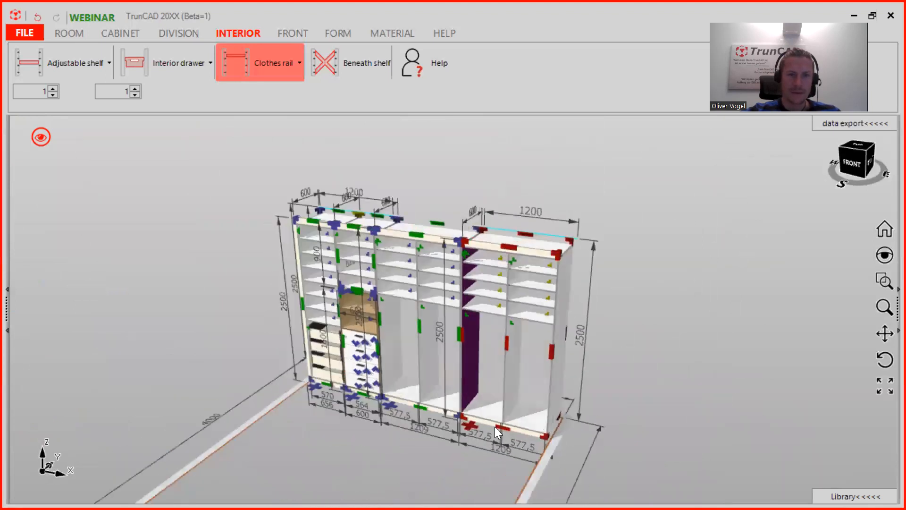
Step: Delete the duplicated double-compartment cabinet at the right end of the row
right_click(469, 424)
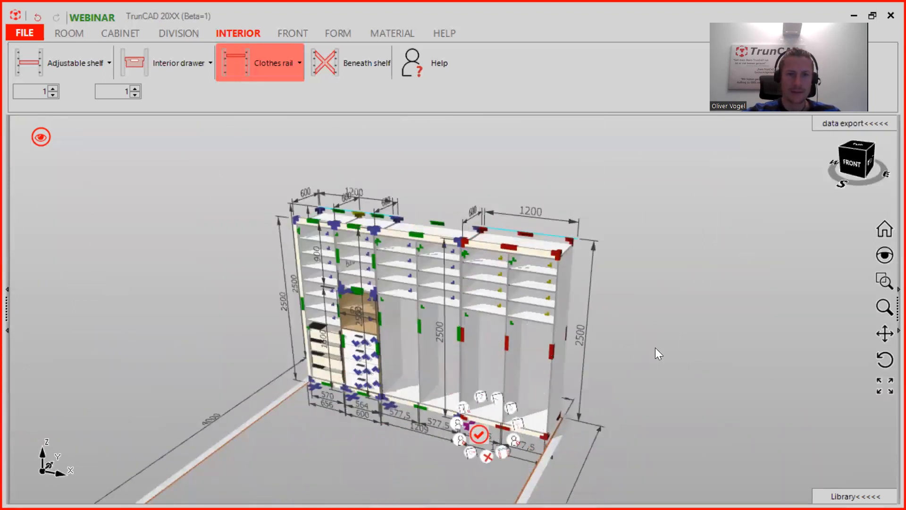
mouse_move(566, 319)
middle_down()
mouse_move(443, 305)
mouse_move(436, 329)
middle_up()
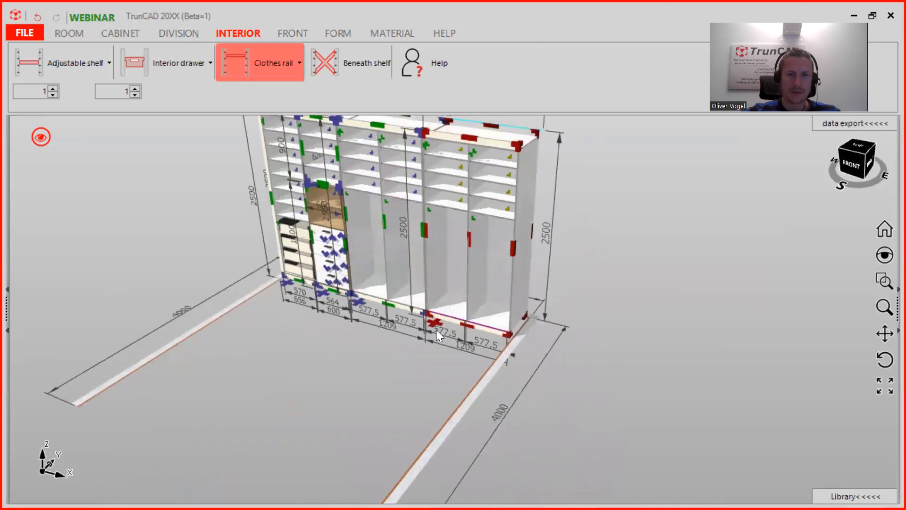
right_click(436, 324)
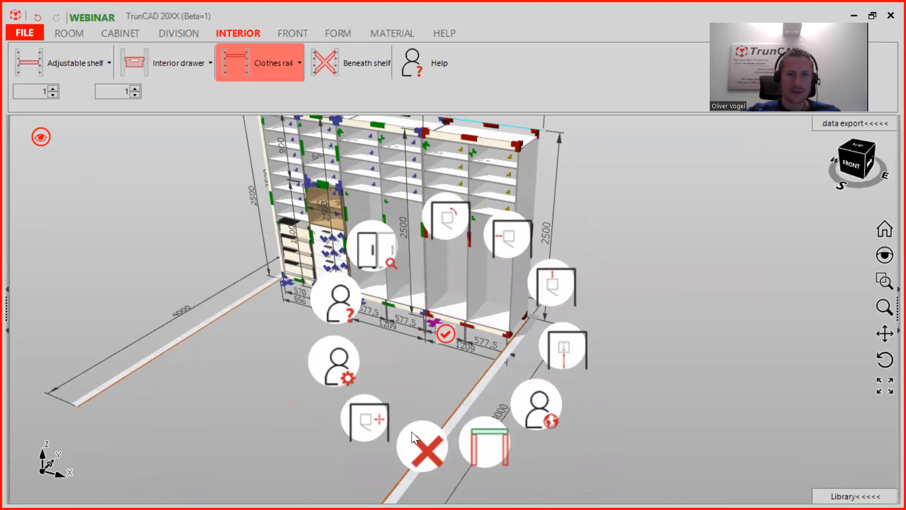
click(413, 435)
middle_drag(484, 335, 432, 443)
scroll(441, 332, up, 2)
middle_drag(436, 339, 438, 310)
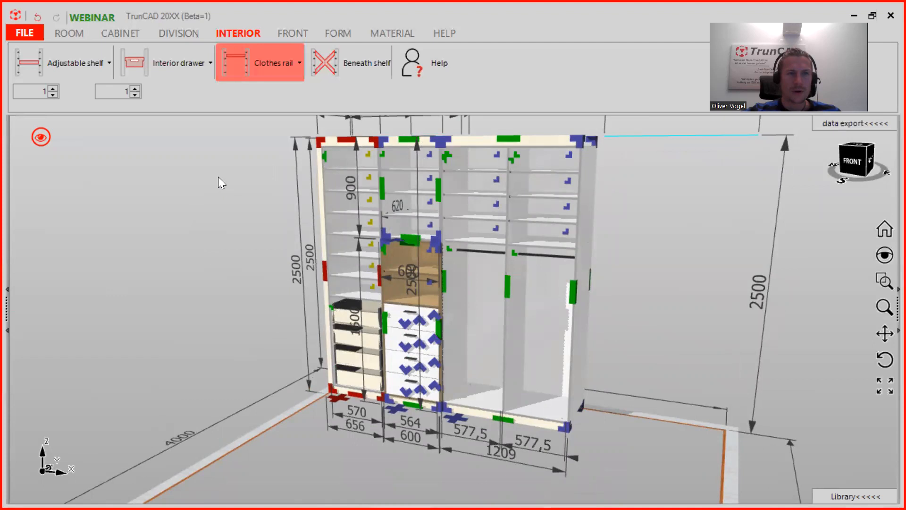
Step: Make 2 - Cabinet, the wood-finish cabinet with four drawers, the active cabinet
middle_drag(427, 313, 353, 310)
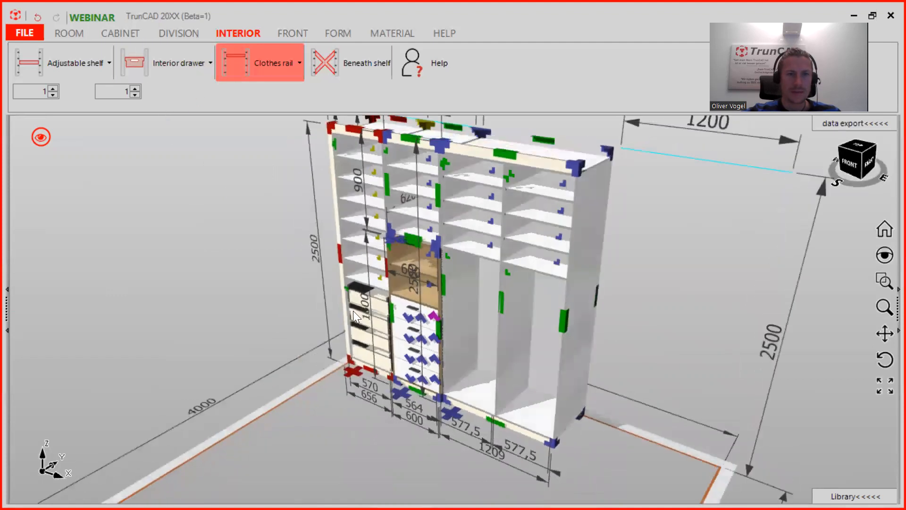
click(130, 33)
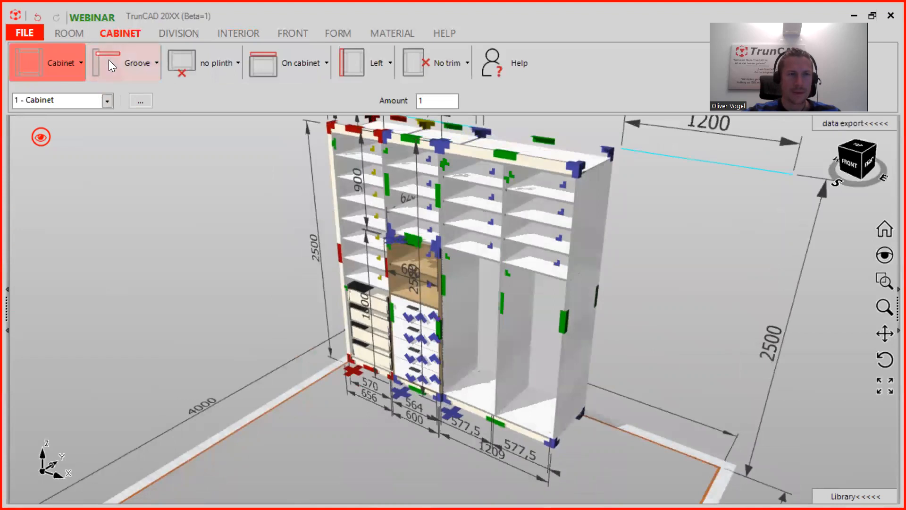
click(107, 101)
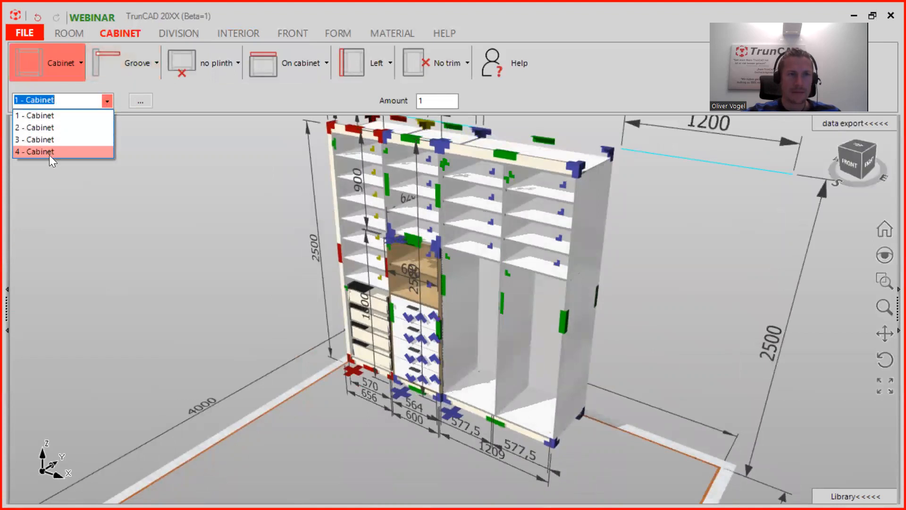
click(42, 127)
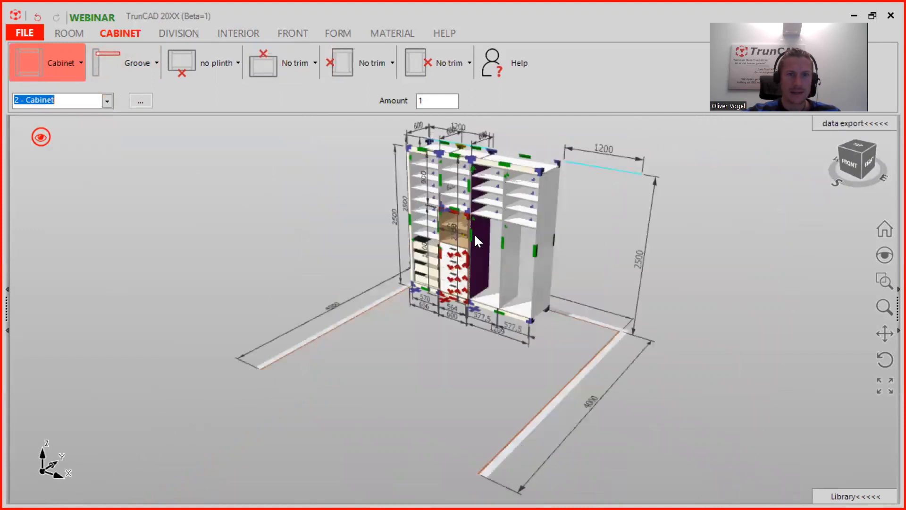
scroll(474, 234, up, 3)
scroll(518, 209, down, 1)
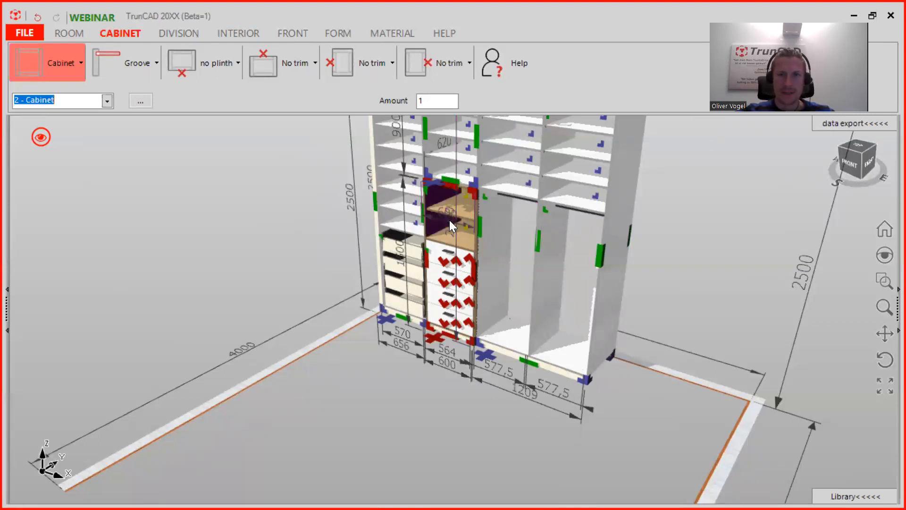
Step: Attach a duplicate of the active drawer cabinet to the rear bottom corner at the row's free right end
middle_drag(703, 268, 585, 271)
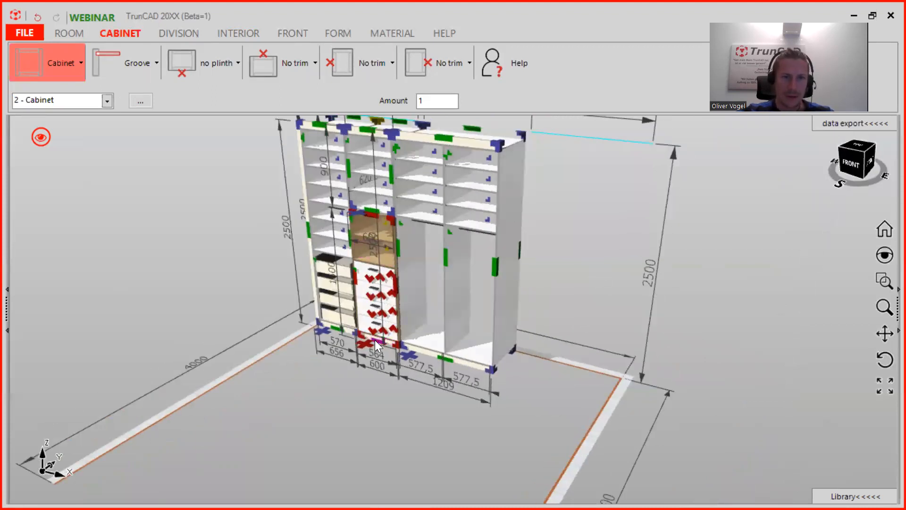
middle_drag(584, 316, 574, 348)
scroll(563, 284, up, 4)
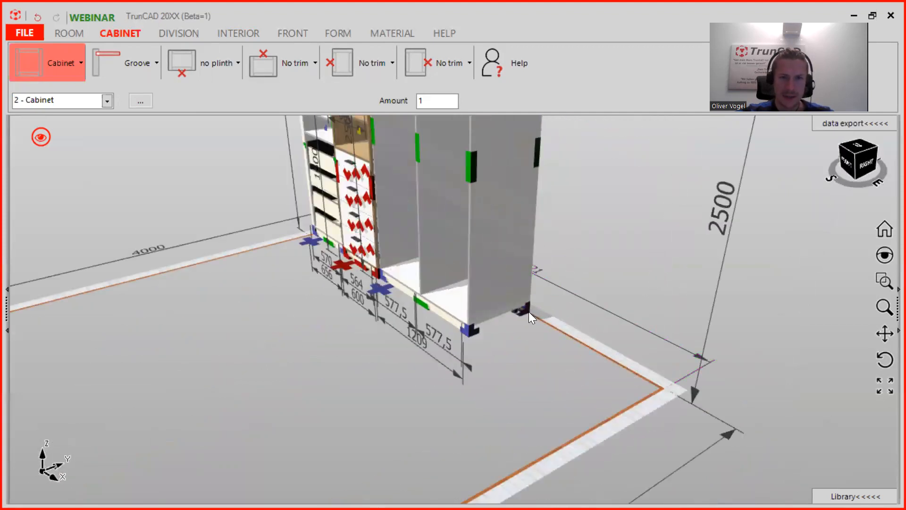
scroll(527, 312, up, 3)
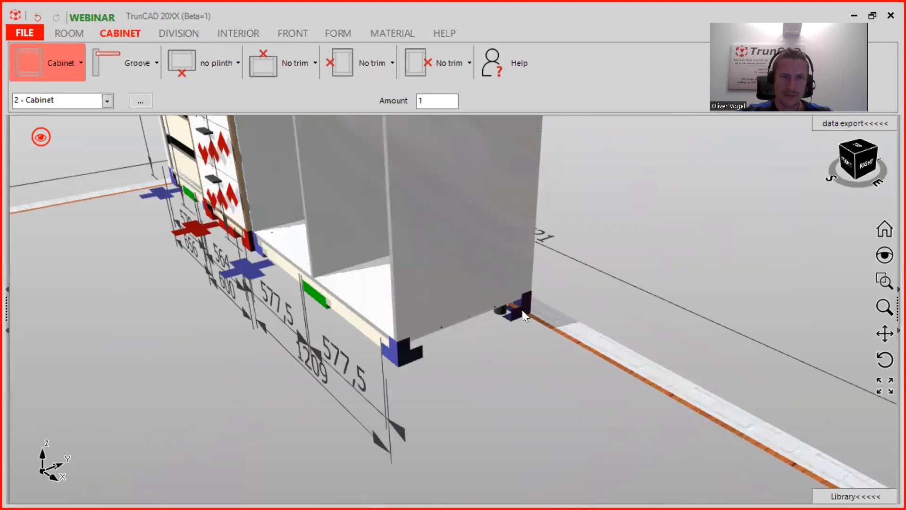
right_click(526, 306)
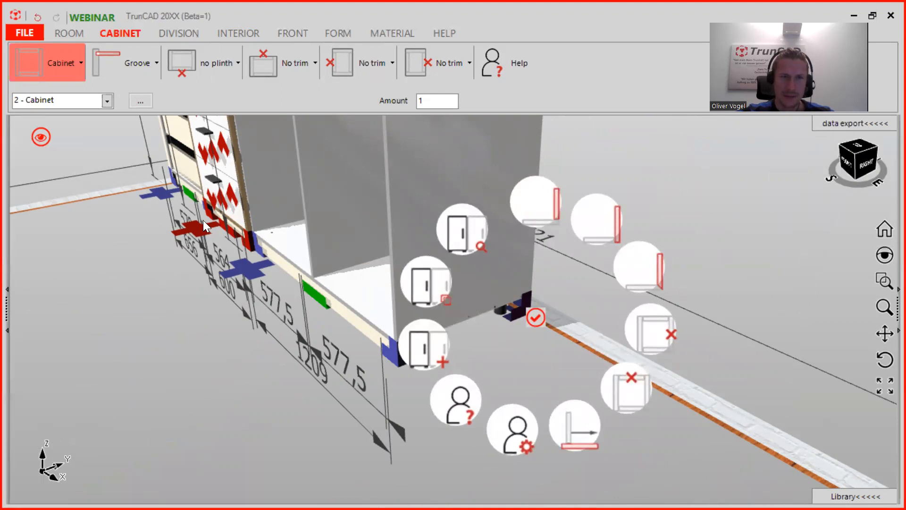
click(436, 292)
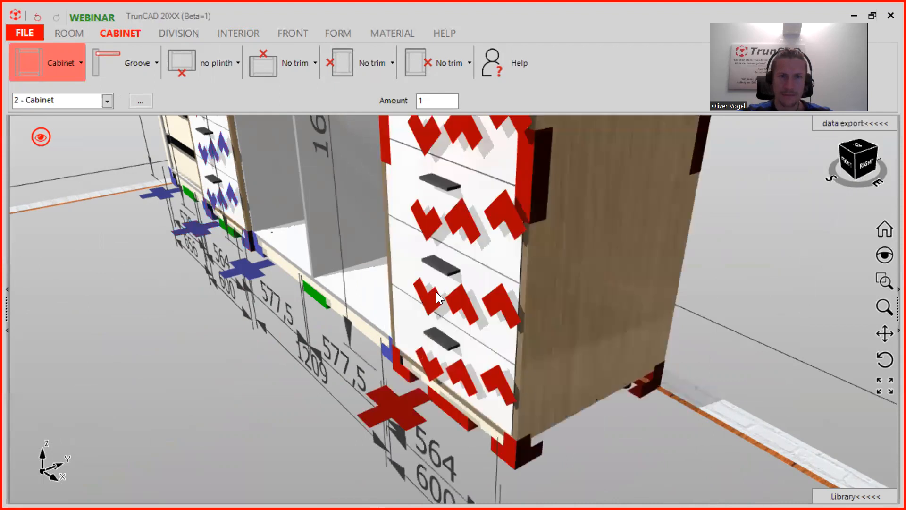
scroll(439, 290, down, 5)
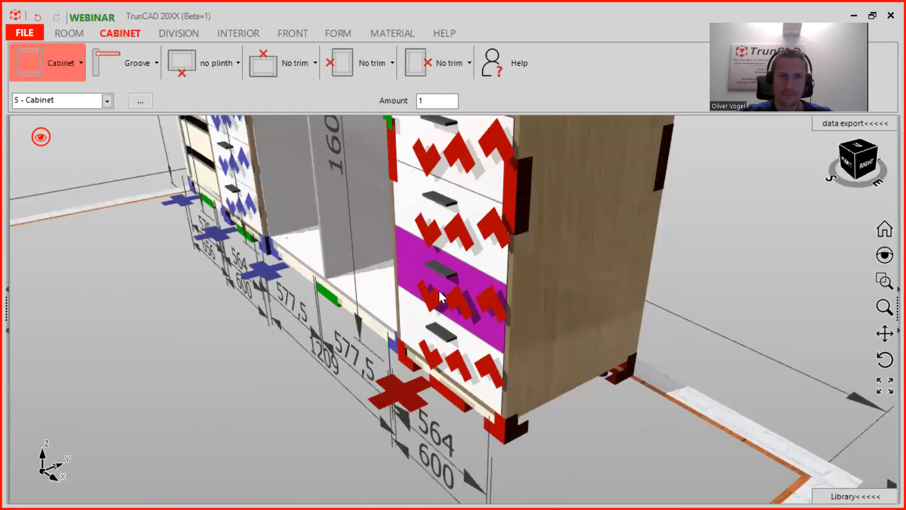
Step: Copy the upper shelf cabinet above the second drawer unit to the space above the drawer unit at the right end
scroll(438, 291, down, 2)
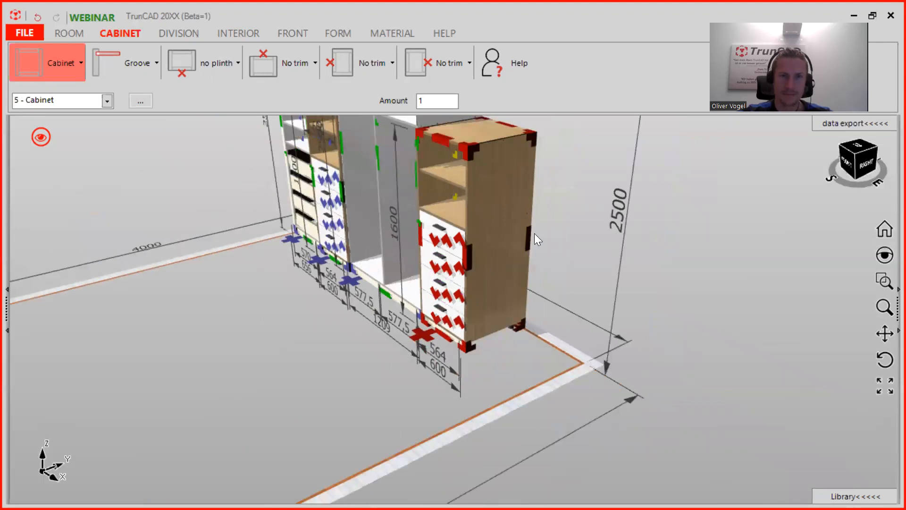
scroll(567, 307, up, 4)
middle_drag(511, 229, 568, 252)
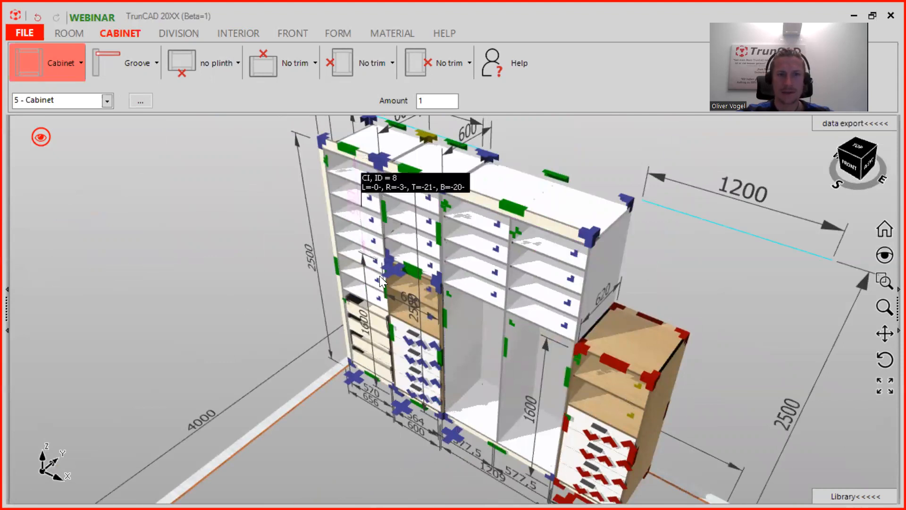
middle_drag(458, 187, 460, 256)
mouse_move(531, 160)
middle_down()
mouse_move(540, 141)
mouse_move(525, 148)
middle_up()
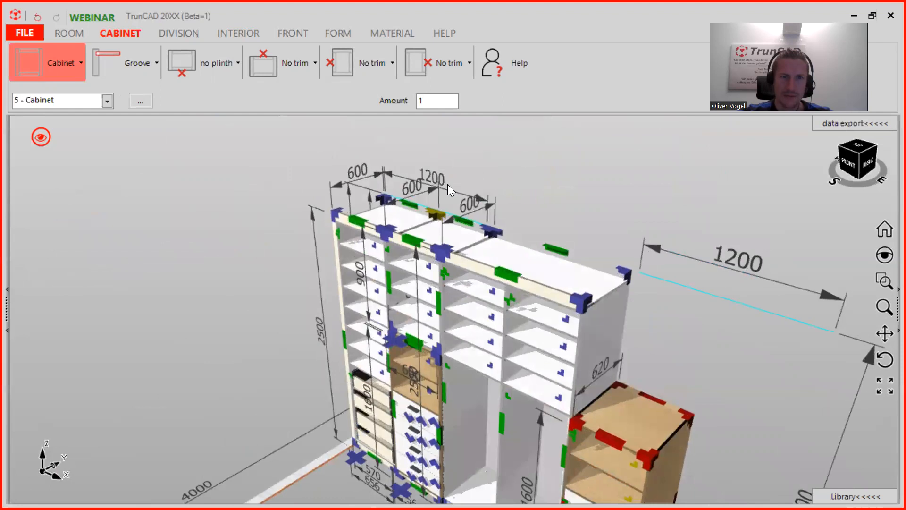
scroll(446, 184, up, 3)
scroll(407, 197, up, 2)
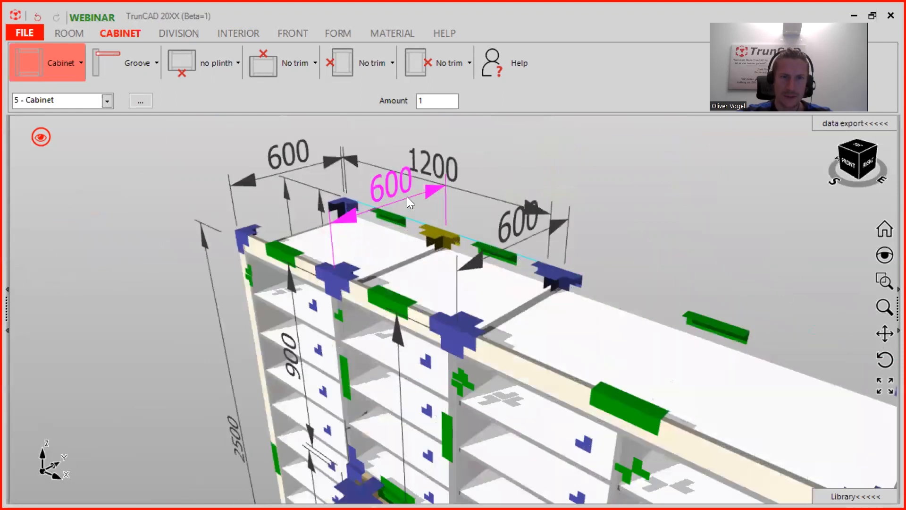
click(428, 193)
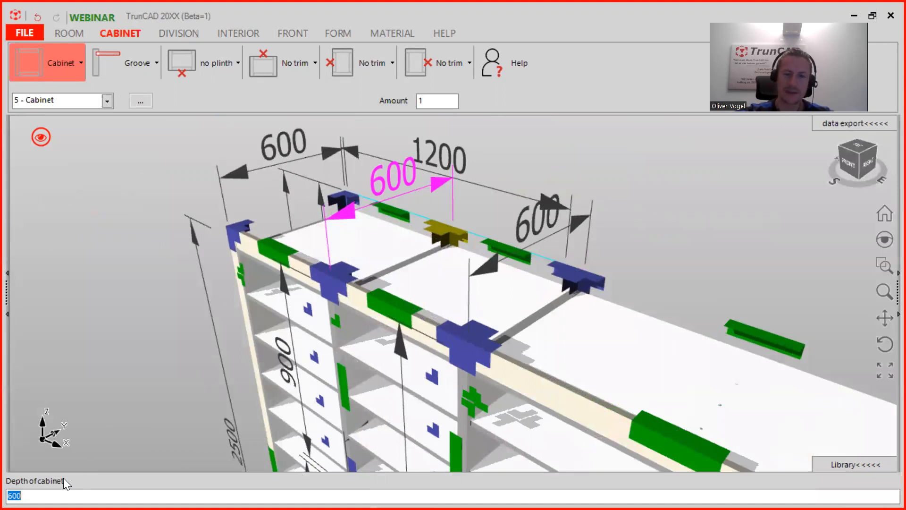
middle_click(196, 400)
middle_click(195, 400)
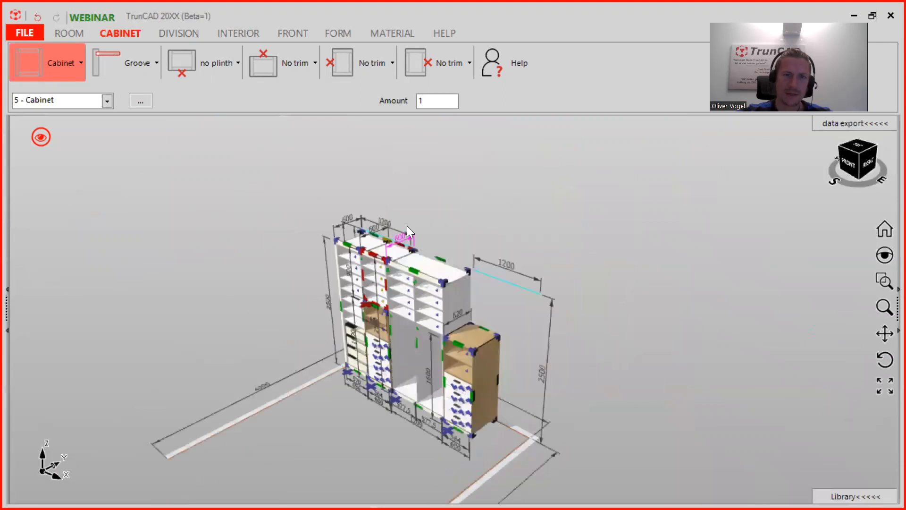
scroll(338, 254, up, 5)
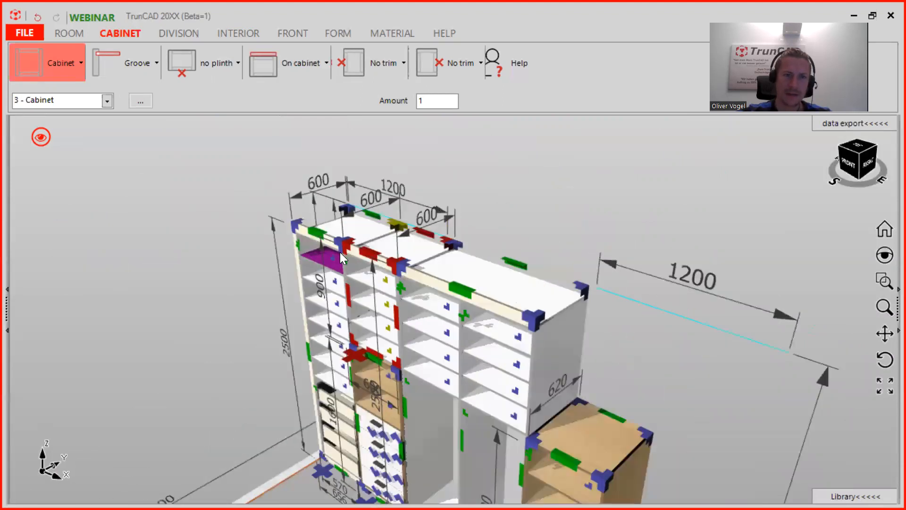
middle_drag(681, 329, 658, 319)
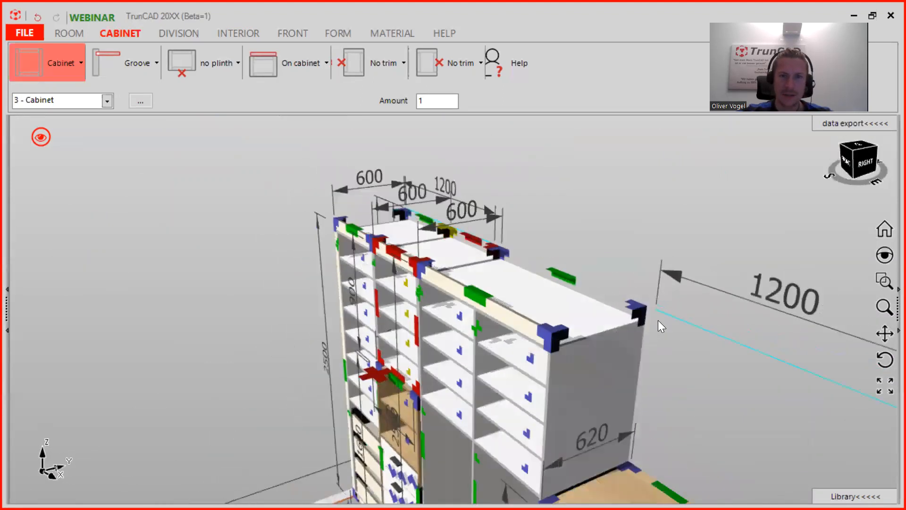
scroll(640, 307, up, 1)
right_click(637, 308)
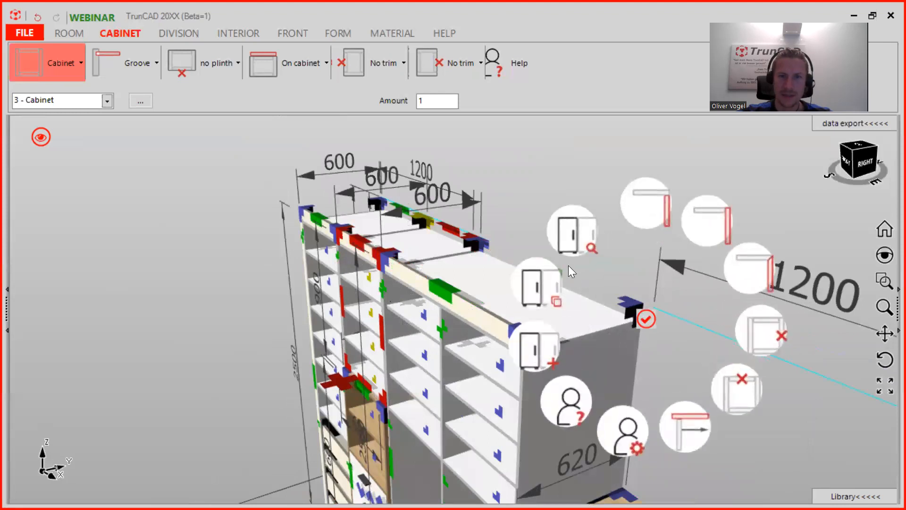
click(541, 296)
scroll(541, 296, down, 2)
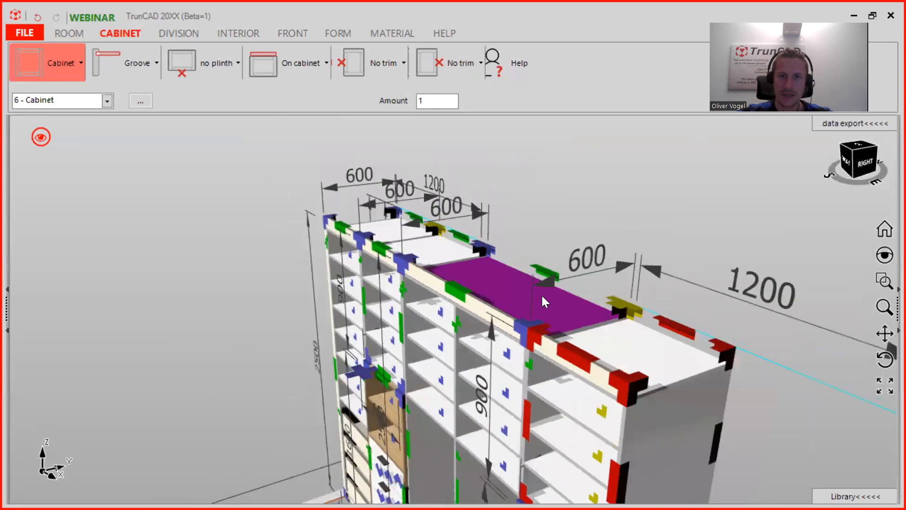
Step: Examine the cabinet row from several sides, checking the shelves, top trim and left end cabinet
middle_drag(611, 405, 628, 382)
scroll(626, 380, down, 2)
ctrl+middle_drag(614, 336, 574, 265)
middle_drag(583, 327, 575, 356)
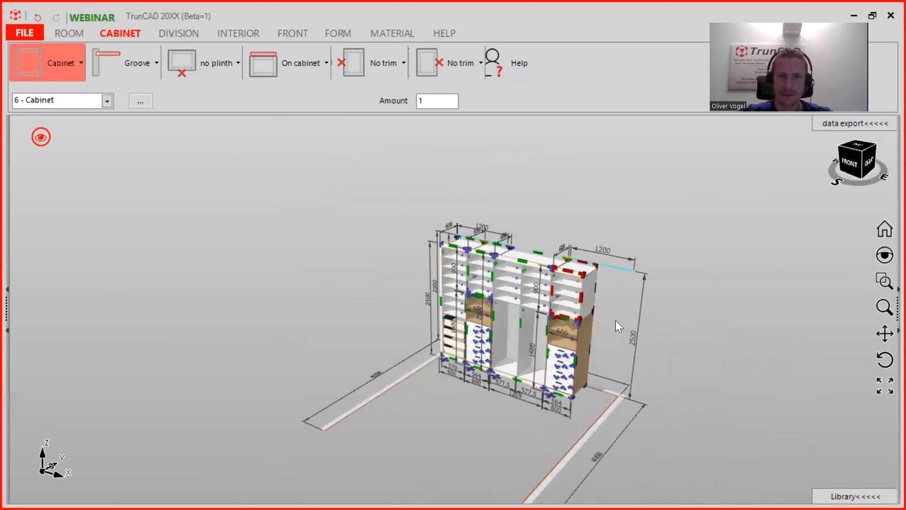
scroll(616, 319, up, 2)
middle_drag(507, 262, 515, 329)
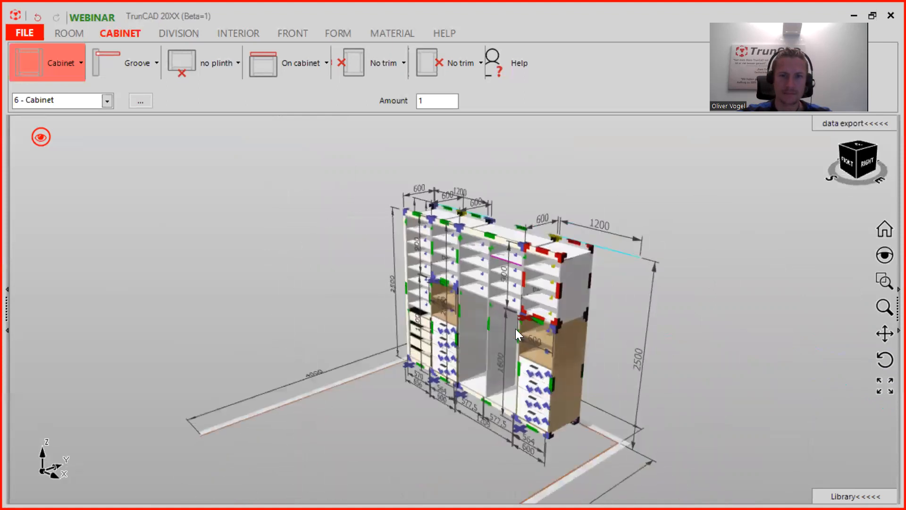
middle_drag(401, 279, 538, 273)
scroll(397, 267, up, 2)
scroll(396, 267, up, 3)
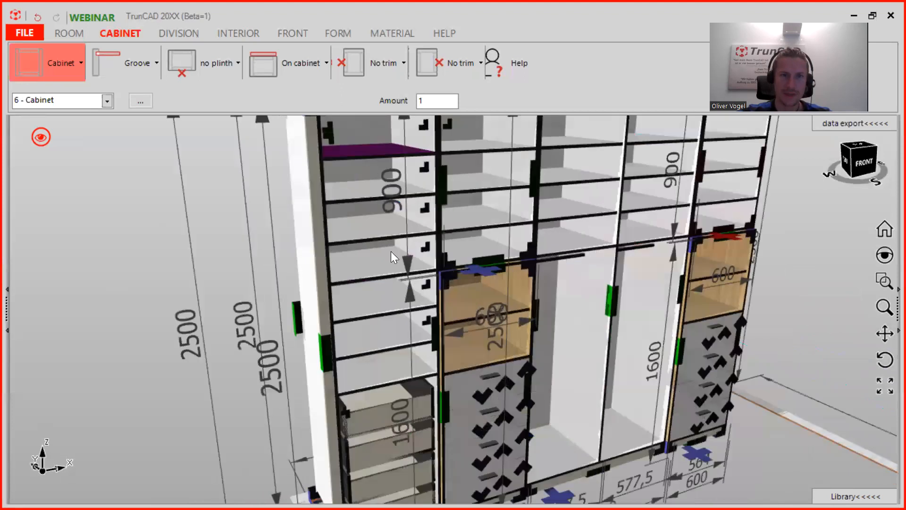
scroll(391, 251, down, 2)
middle_drag(380, 254, 339, 223)
scroll(340, 222, up, 5)
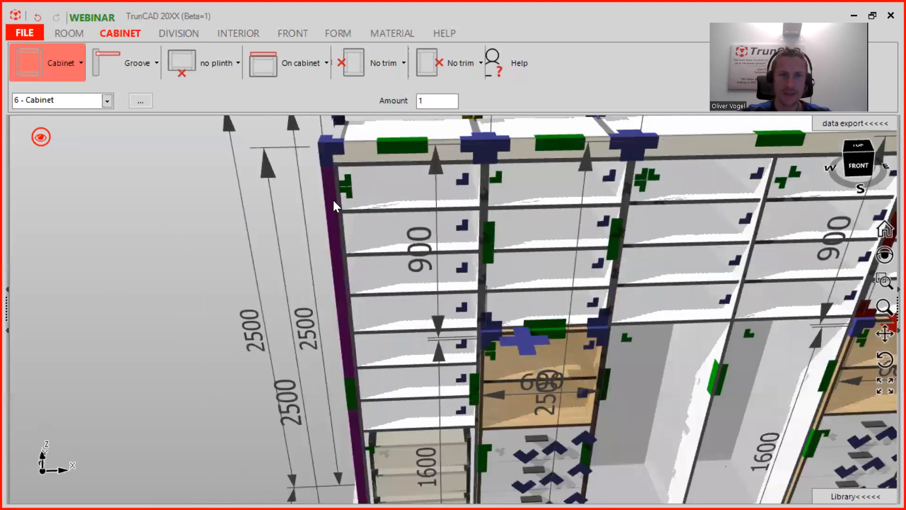
scroll(482, 173, down, 5)
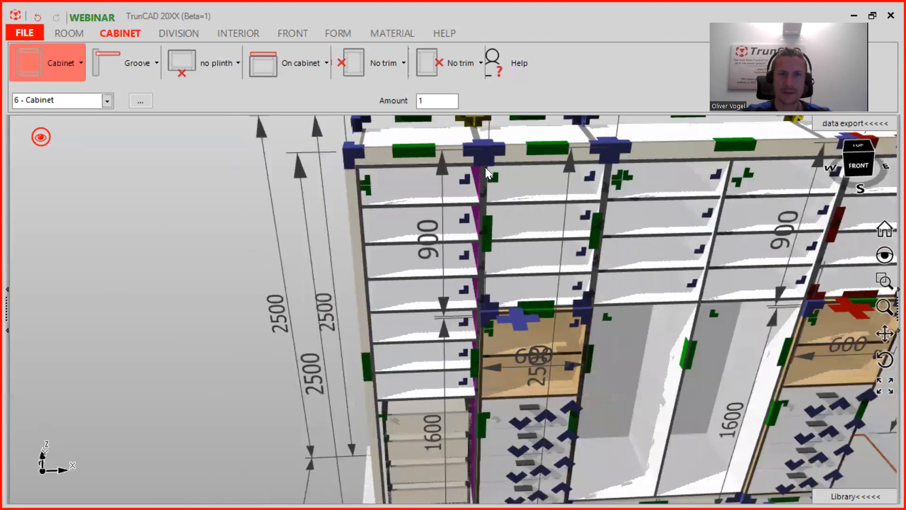
middle_drag(799, 234, 408, 252)
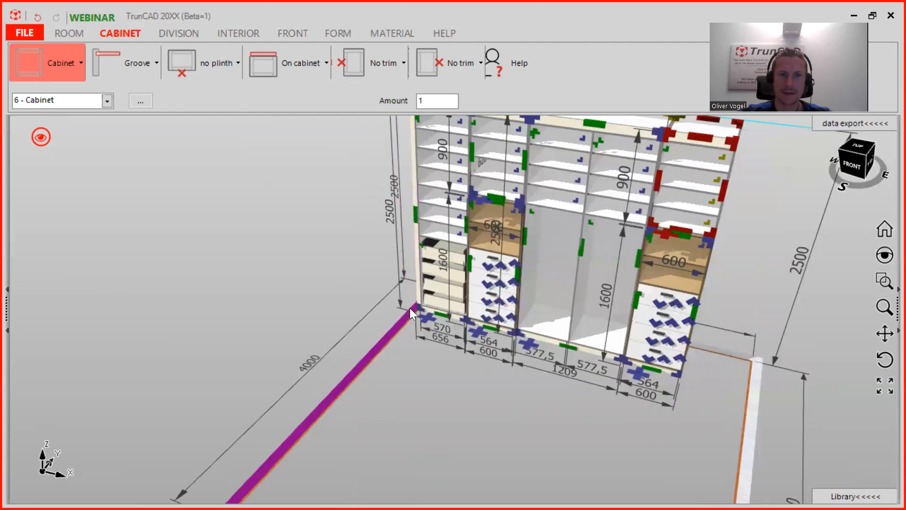
Step: Copy the tall shelf-and-drawer cabinet from the left end of the row to its right end
scroll(409, 308, up, 4)
click(440, 370)
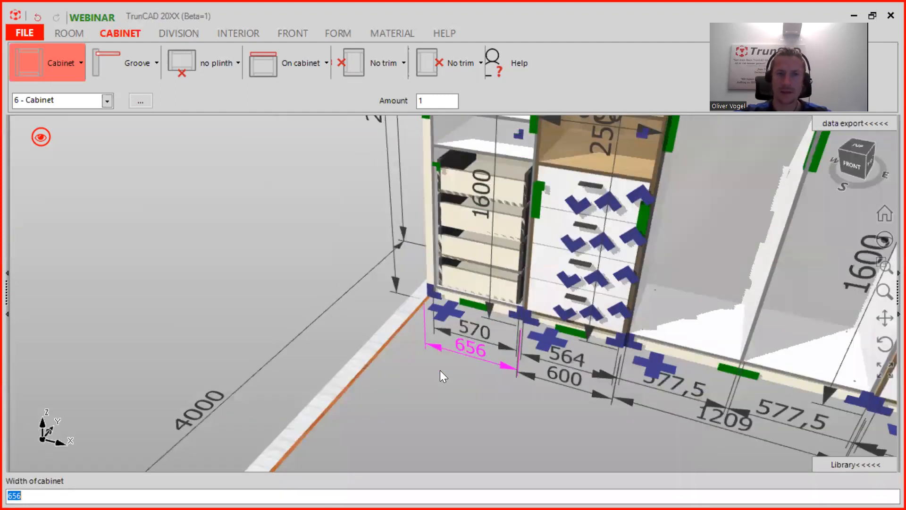
key(Return)
scroll(458, 363, down, 5)
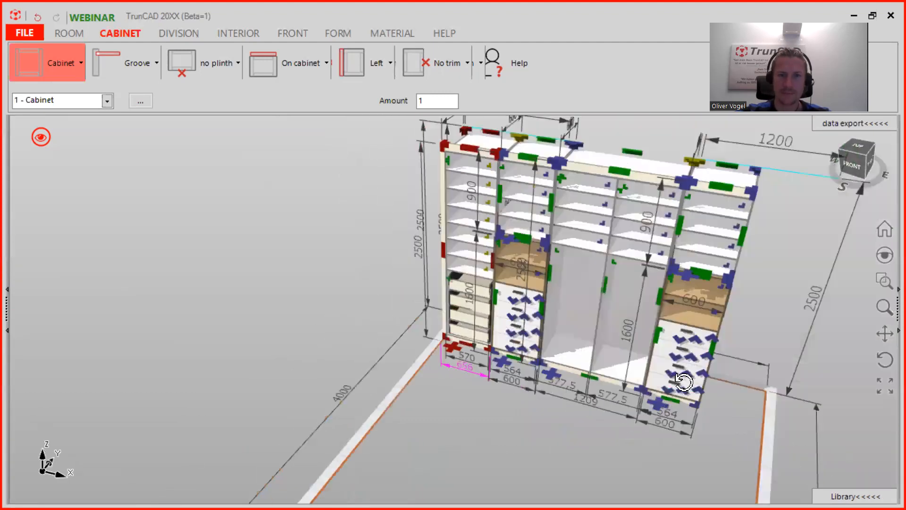
middle_drag(684, 381, 649, 381)
middle_drag(777, 398, 686, 393)
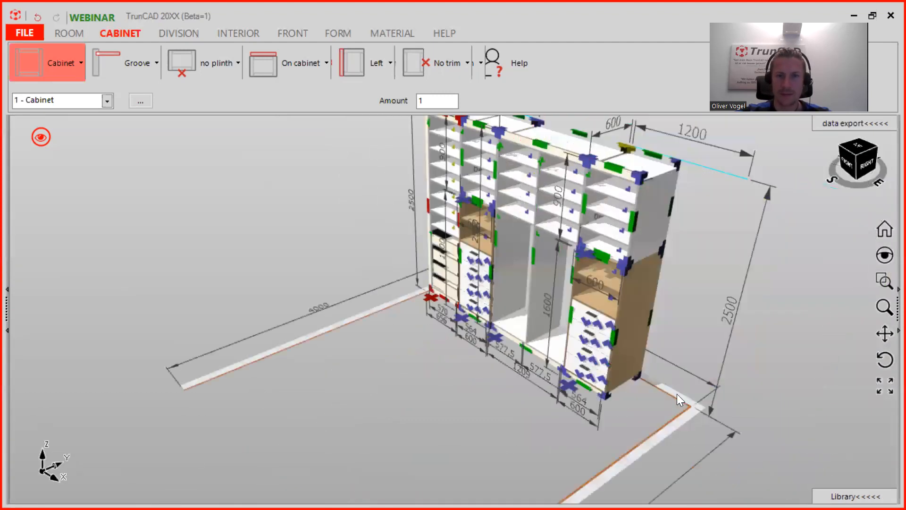
scroll(660, 389, up, 2)
scroll(630, 374, up, 2)
scroll(630, 374, up, 2)
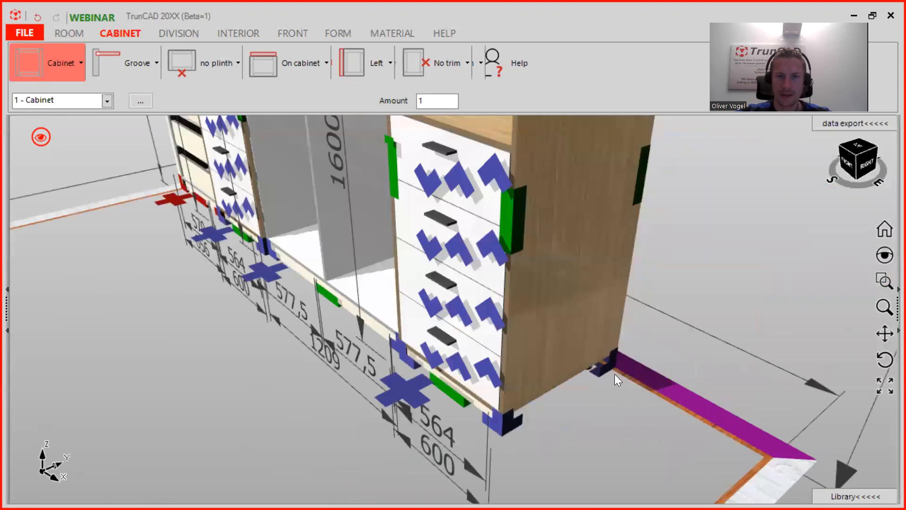
right_click(606, 366)
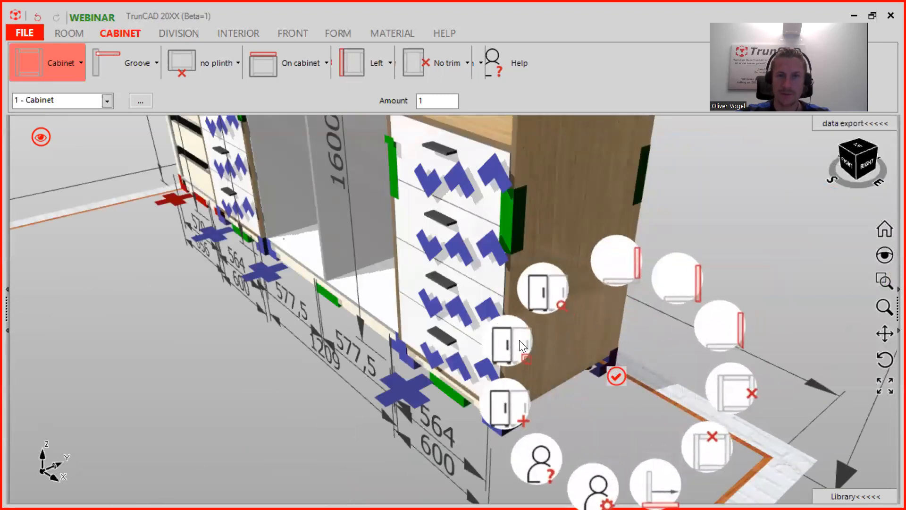
click(519, 339)
scroll(529, 327, down, 4)
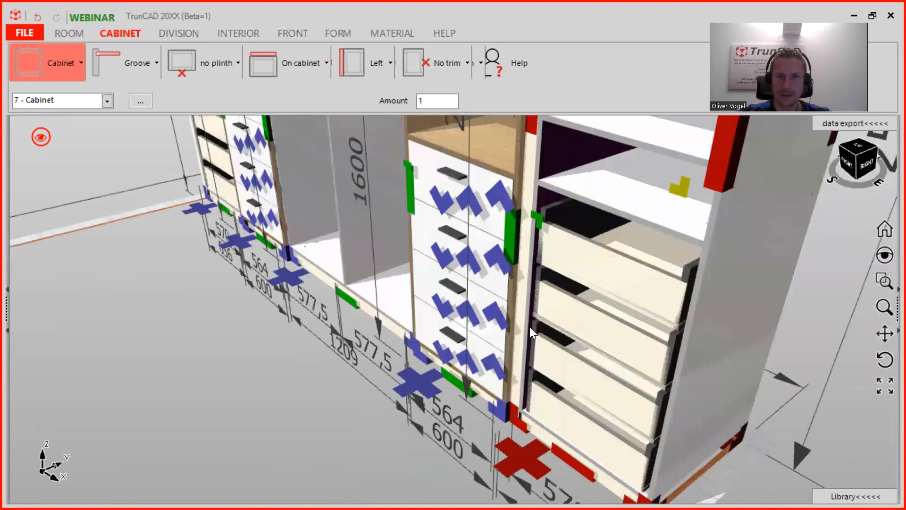
Step: Remove the left trim from the copied tall cabinet at the right end of the row
middle_drag(553, 243, 559, 197)
scroll(557, 193, down, 3)
ctrl+middle_drag(552, 247, 551, 305)
ctrl+middle_drag(537, 161, 538, 212)
scroll(538, 213, up, 3)
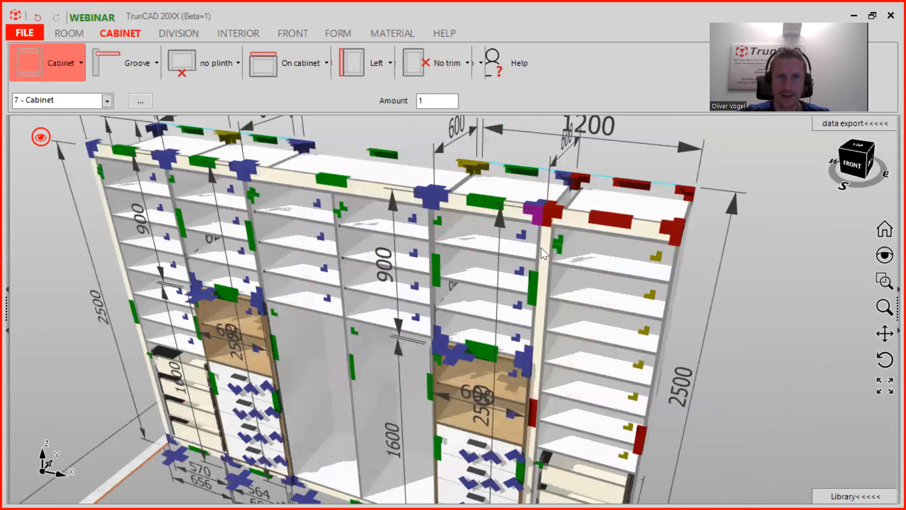
scroll(540, 247, up, 1)
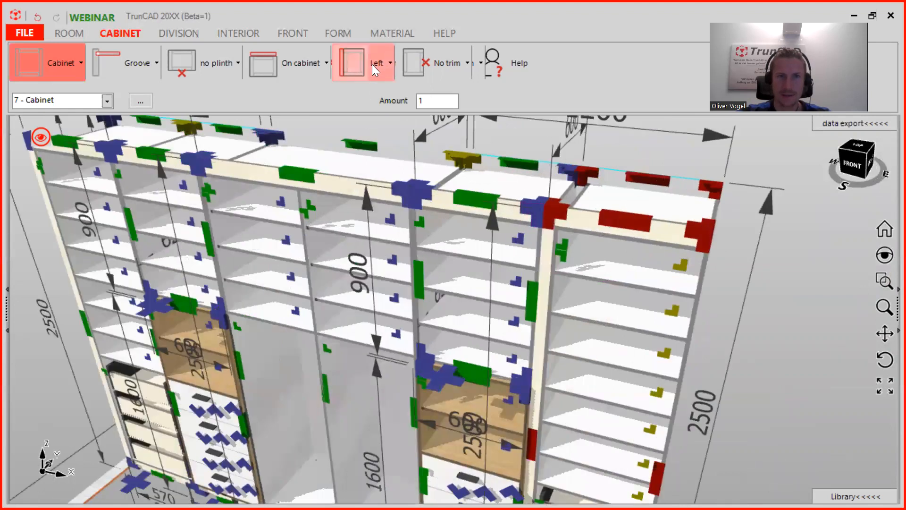
click(383, 68)
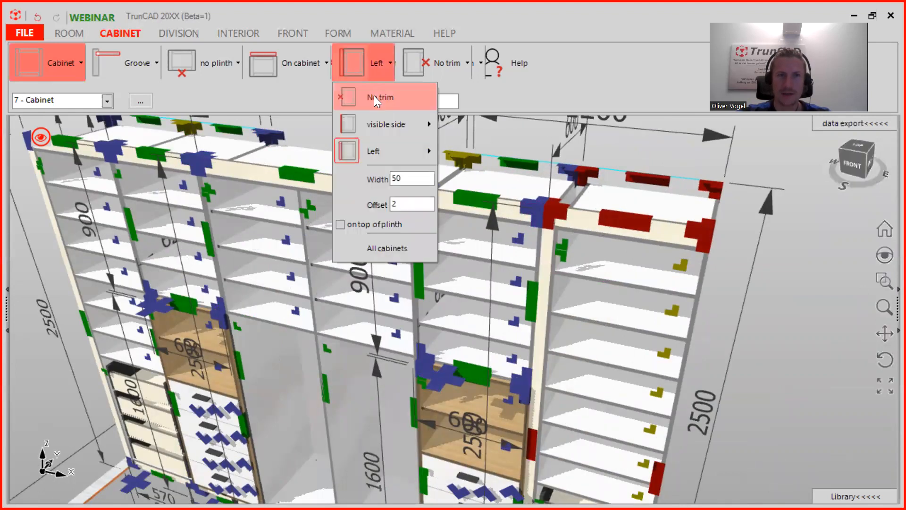
click(374, 96)
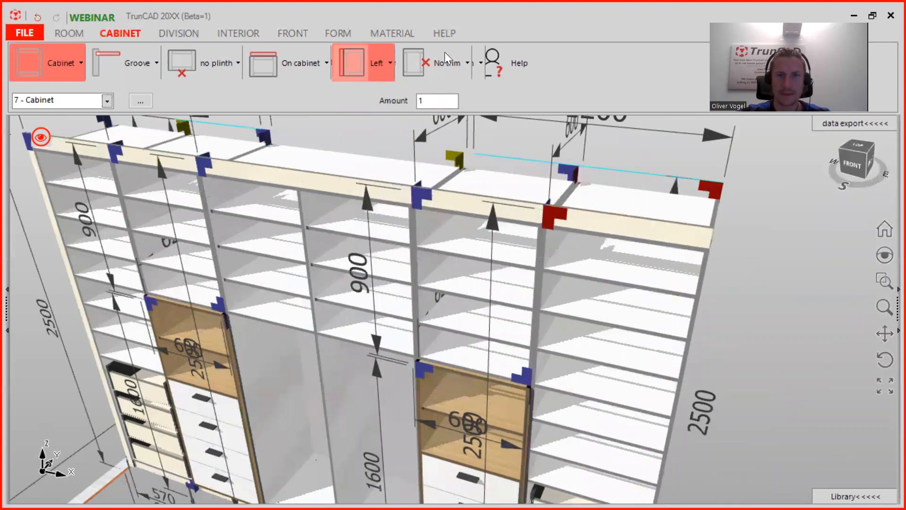
Step: Add a right trim to the right end cabinet and set the trim's offset to 20
click(456, 57)
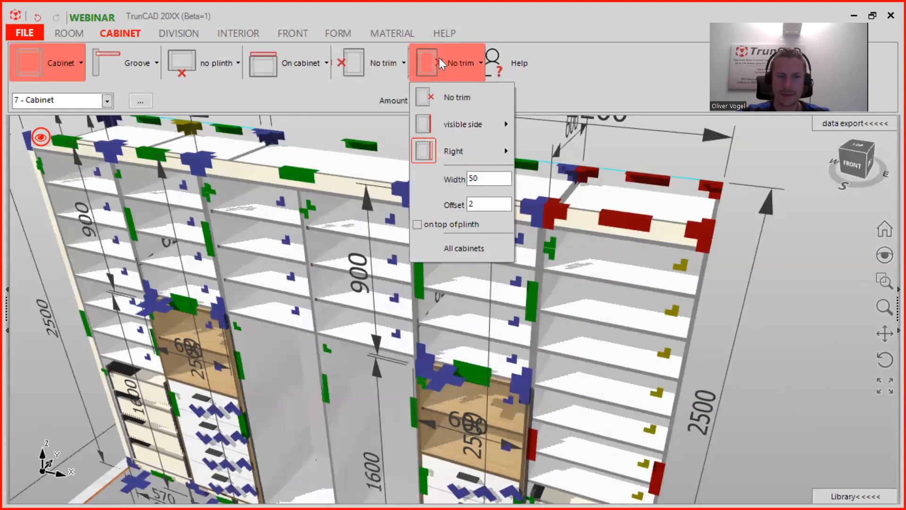
mouse_move(455, 151)
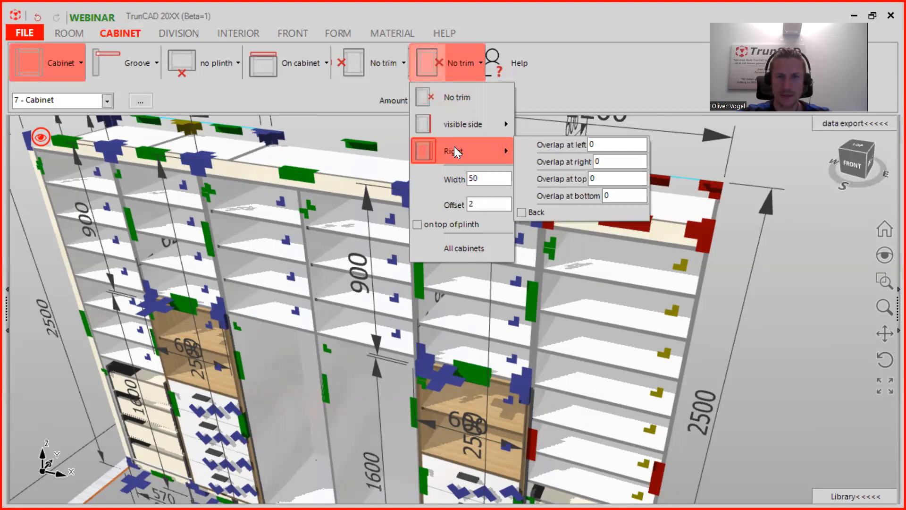
click(454, 150)
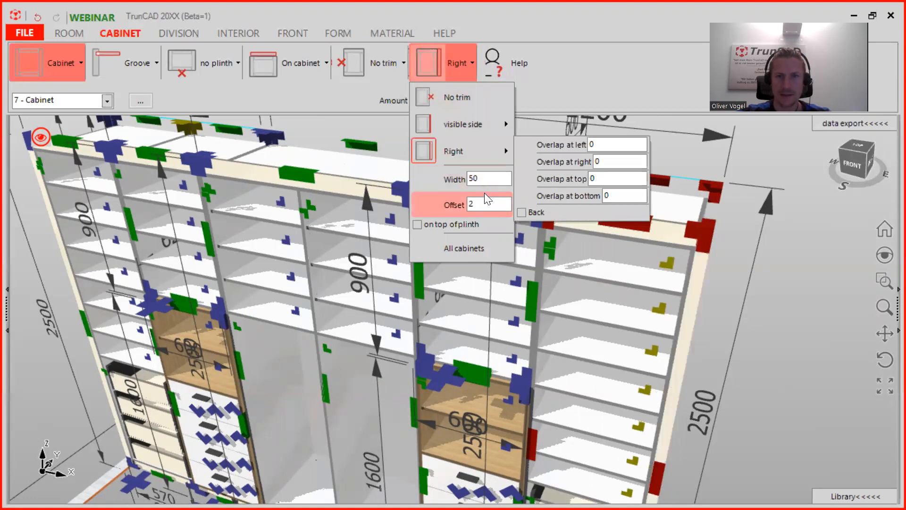
click(696, 359)
middle_drag(695, 359, 685, 332)
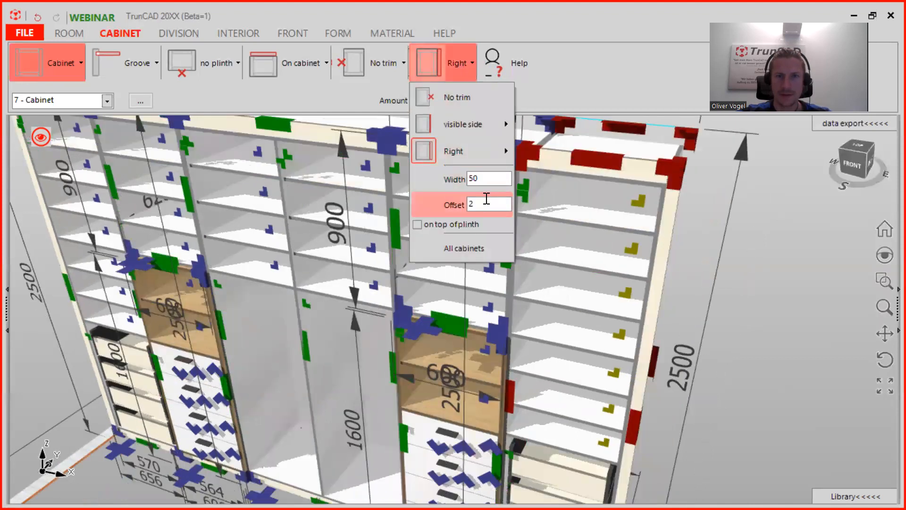
text(0)
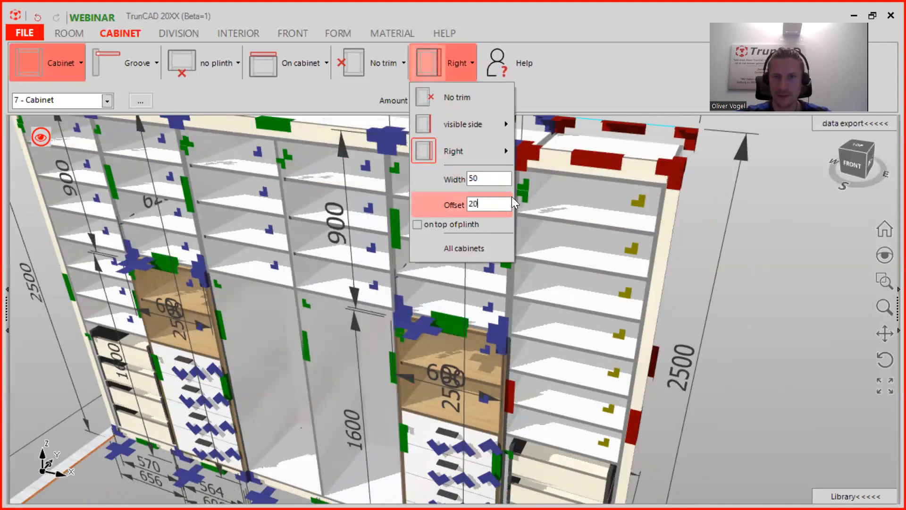
middle_drag(653, 211, 617, 208)
scroll(674, 215, down, 1)
ctrl+middle_drag(674, 215, 645, 267)
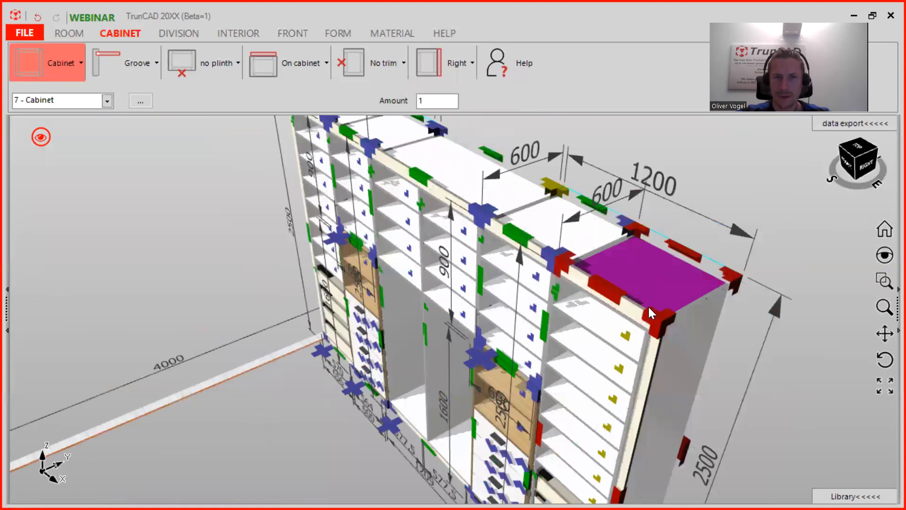
Step: Set the offset of the right end cabinet's top trim to 20
scroll(647, 305, up, 3)
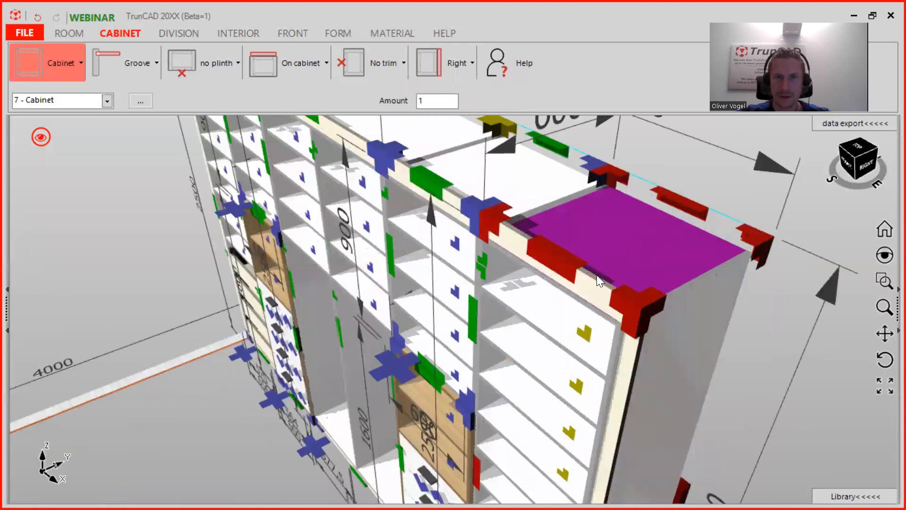
scroll(596, 275, up, 4)
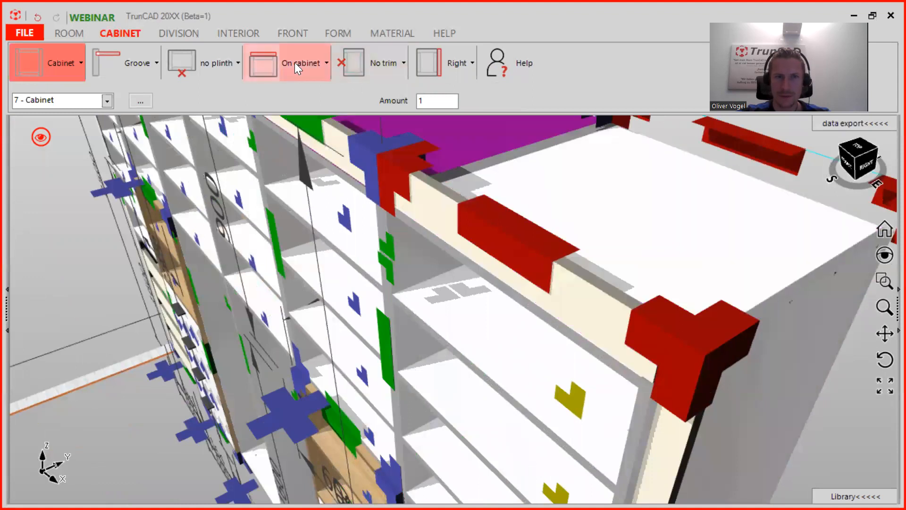
click(294, 63)
text(0)
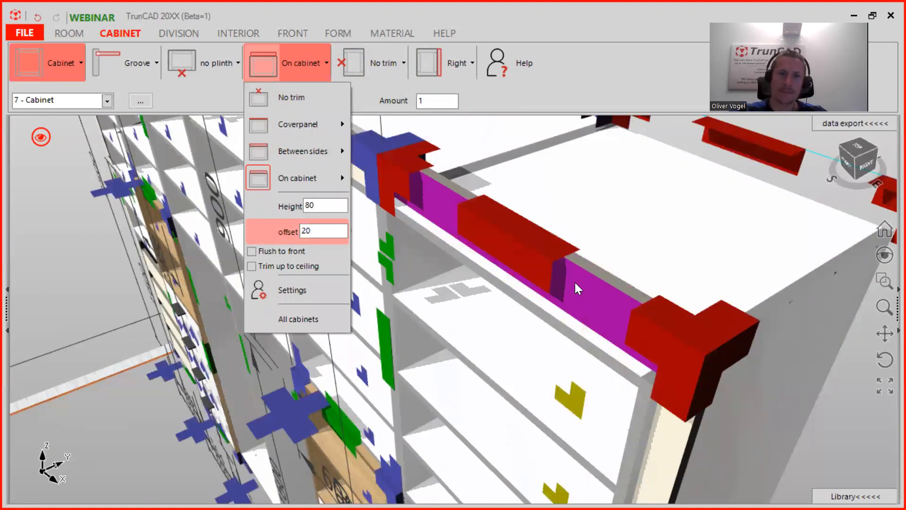
Step: Hide the coloured docking markers and examine the corner joint between the top trim and right trim of the right end cabinet
scroll(575, 282, down, 2)
click(593, 272)
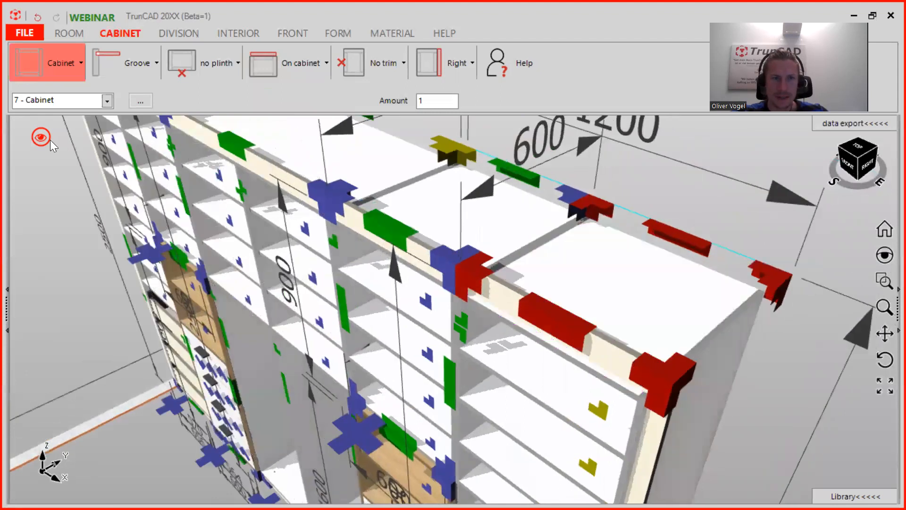
right_click(50, 139)
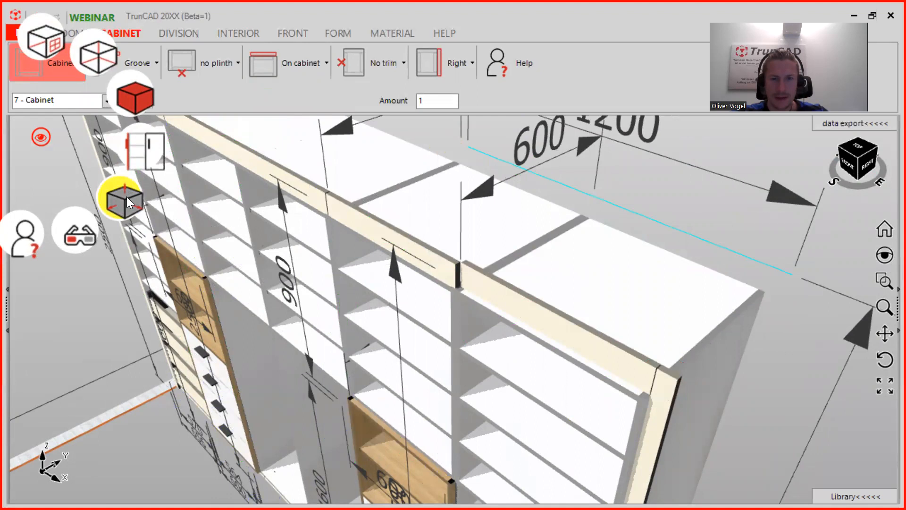
scroll(685, 363, up, 5)
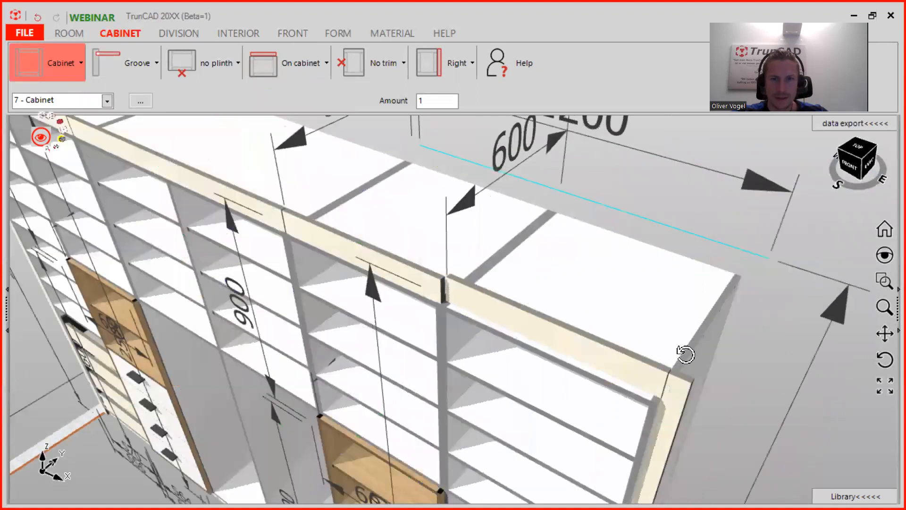
scroll(689, 381, up, 5)
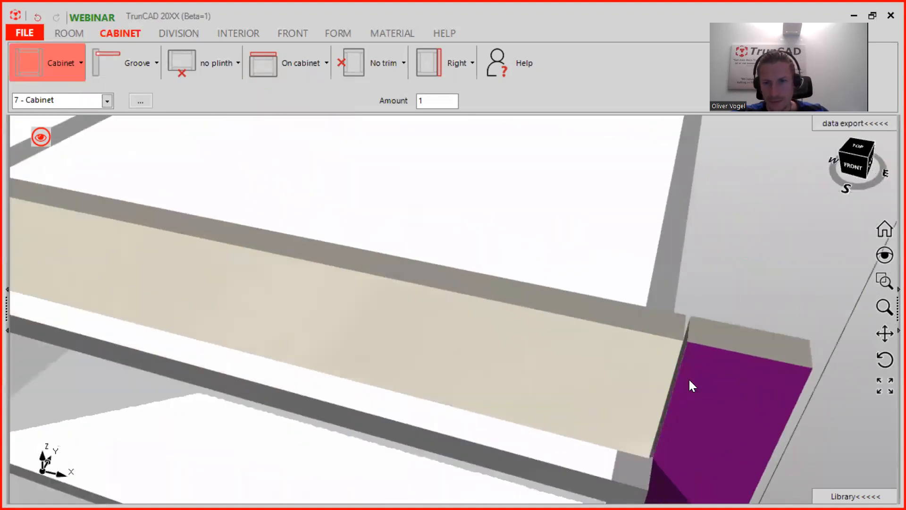
scroll(674, 344, up, 5)
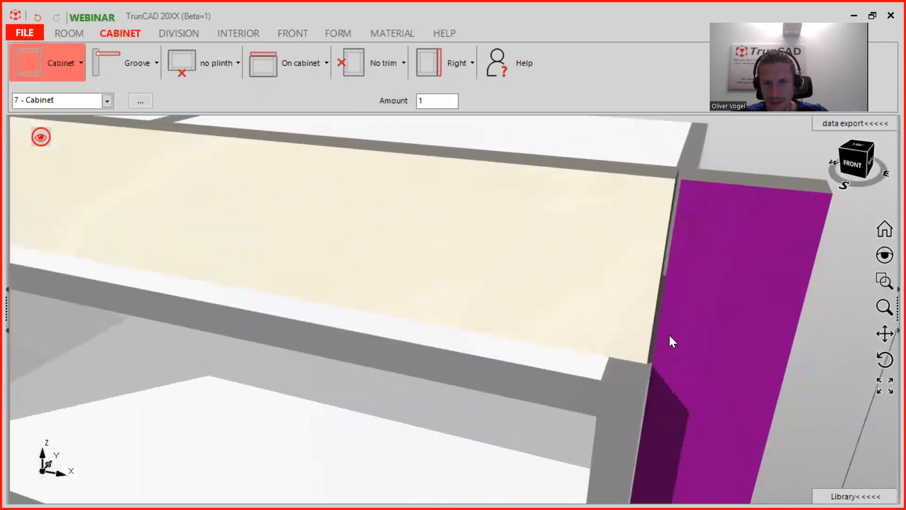
scroll(646, 368, down, 5)
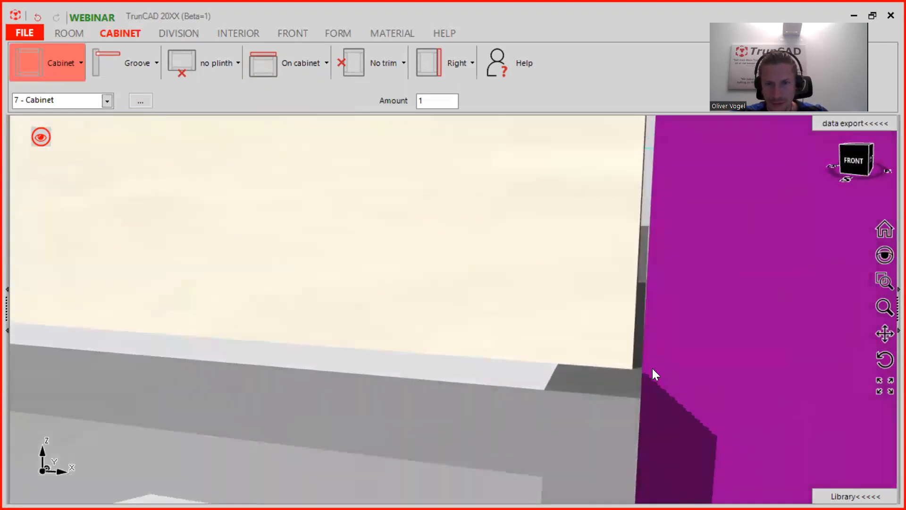
scroll(639, 358, down, 5)
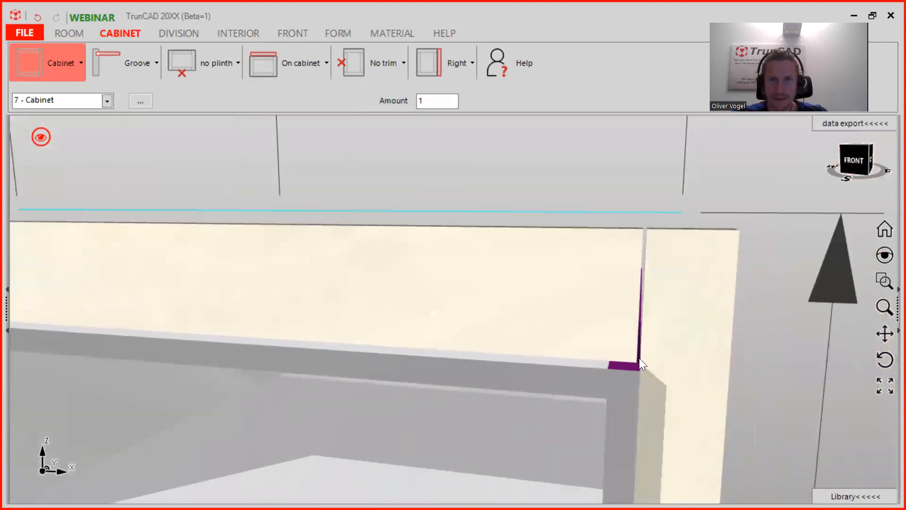
middle_drag(659, 320, 646, 357)
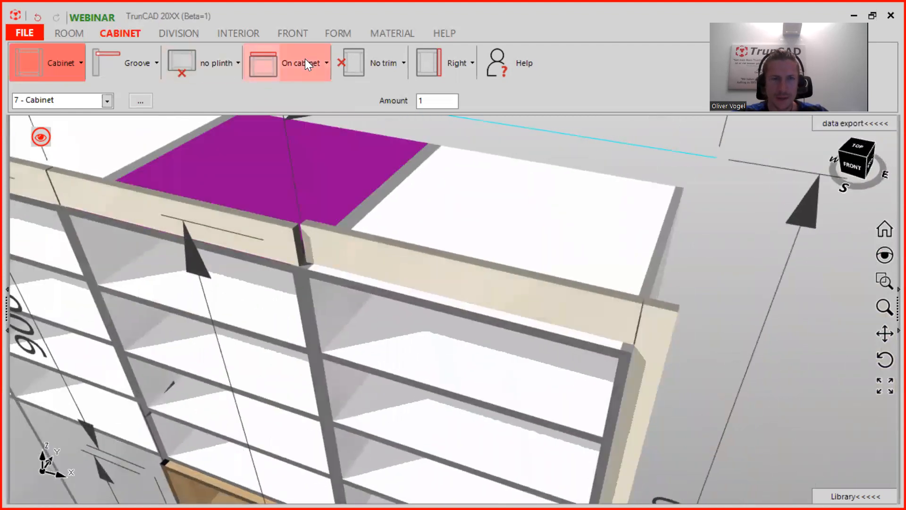
Step: In the right end cabinet's top trim settings, set both the left distance and the right distance to 0
click(304, 58)
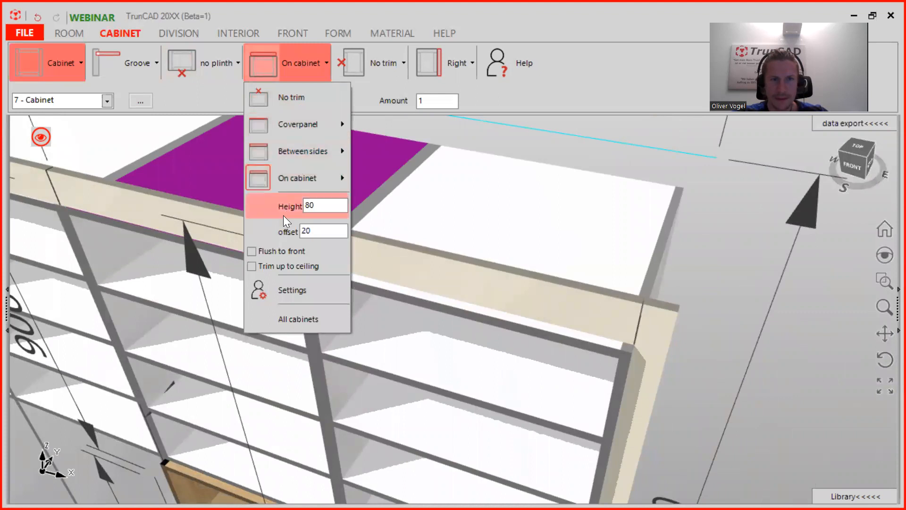
click(296, 279)
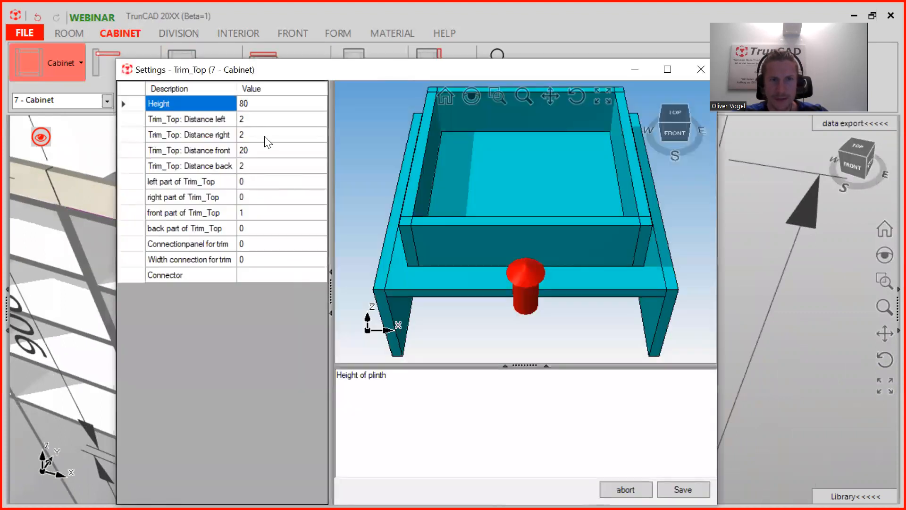
click(257, 105)
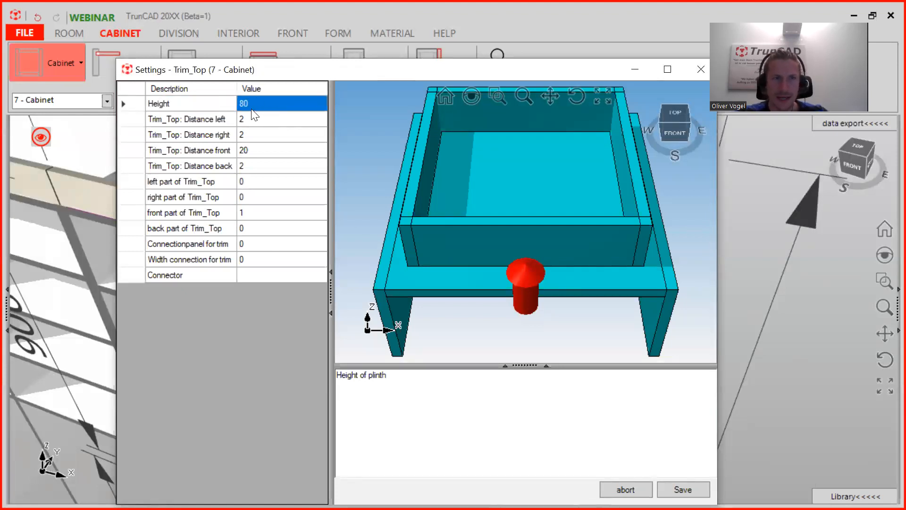
click(254, 118)
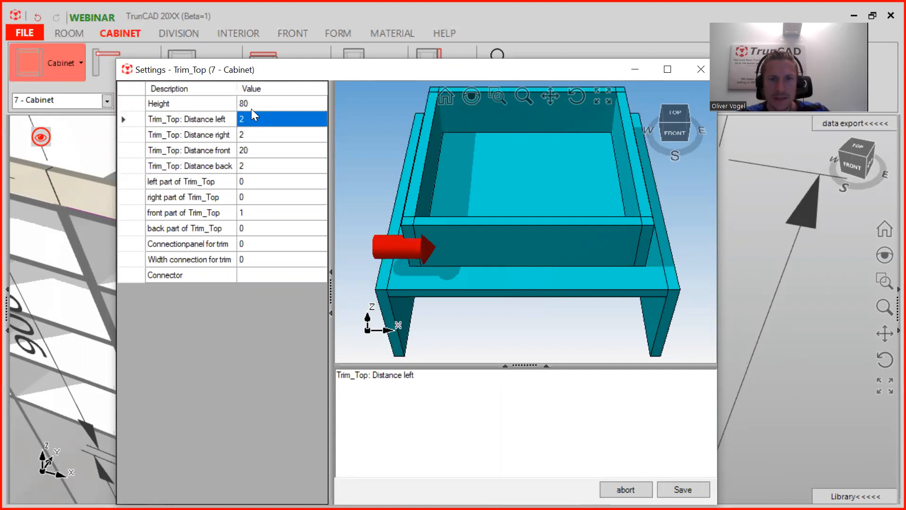
text(0)
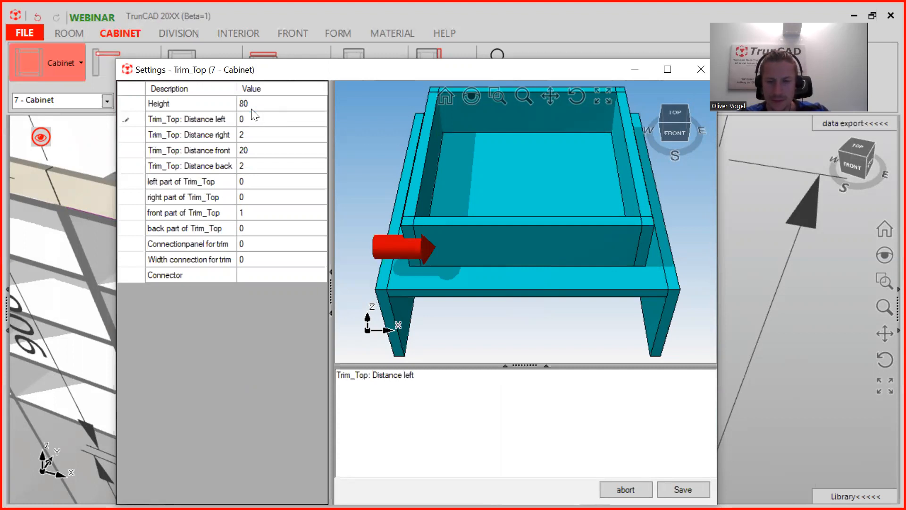
key(Return)
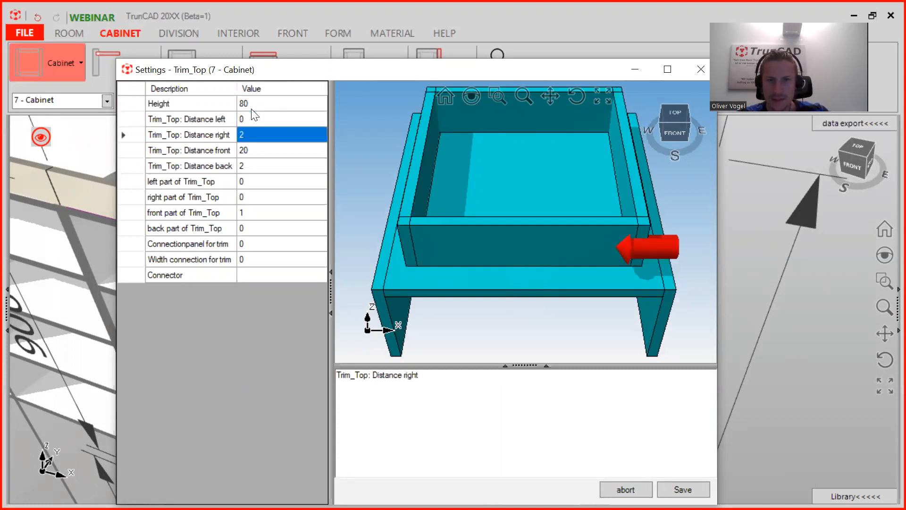
text(0)
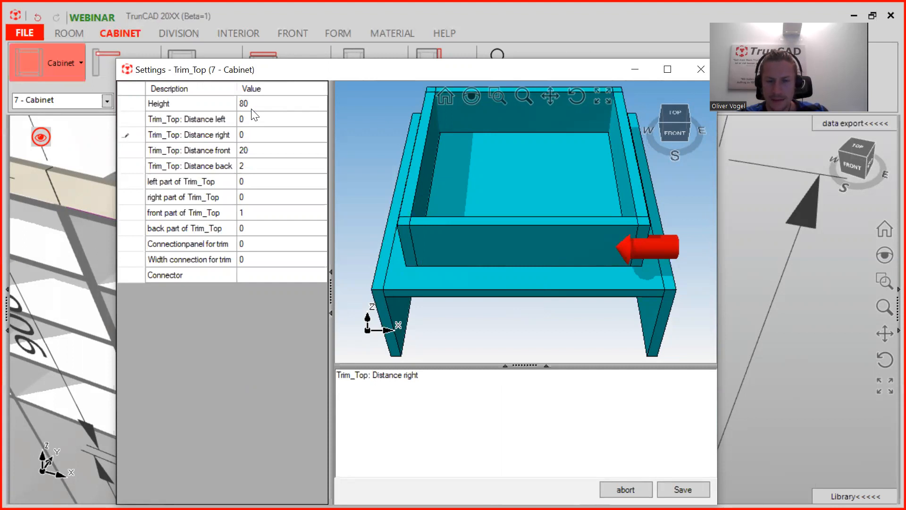
key(Return)
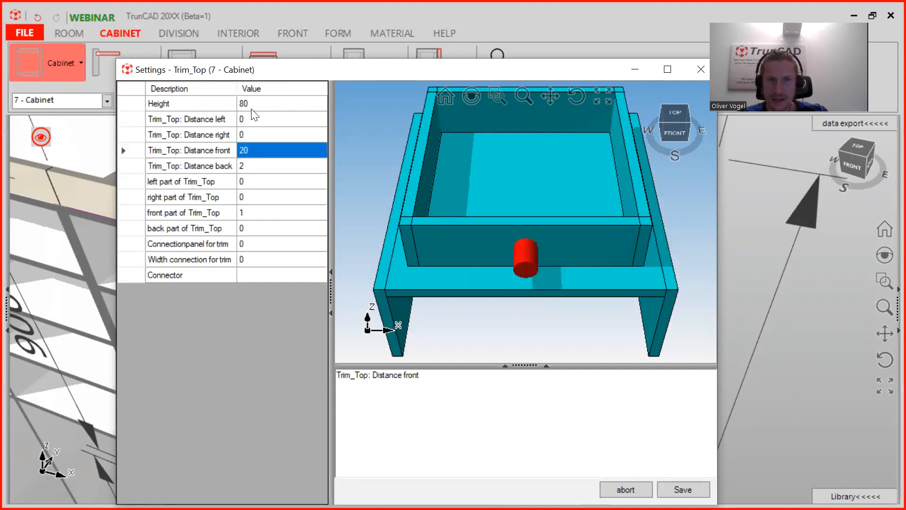
Step: Review the remaining top trim parameters, from front distance through trim parts and connection panel to connector, and save the settings
key(Return)
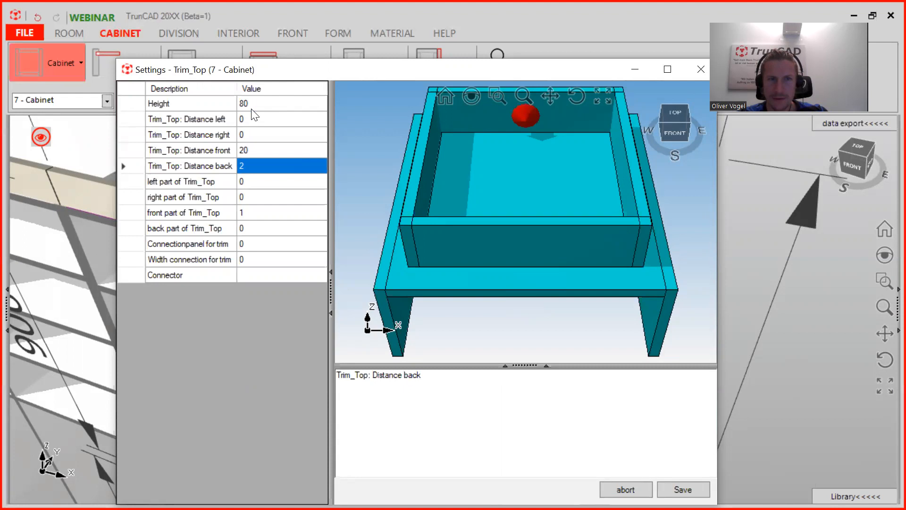
key(Return)
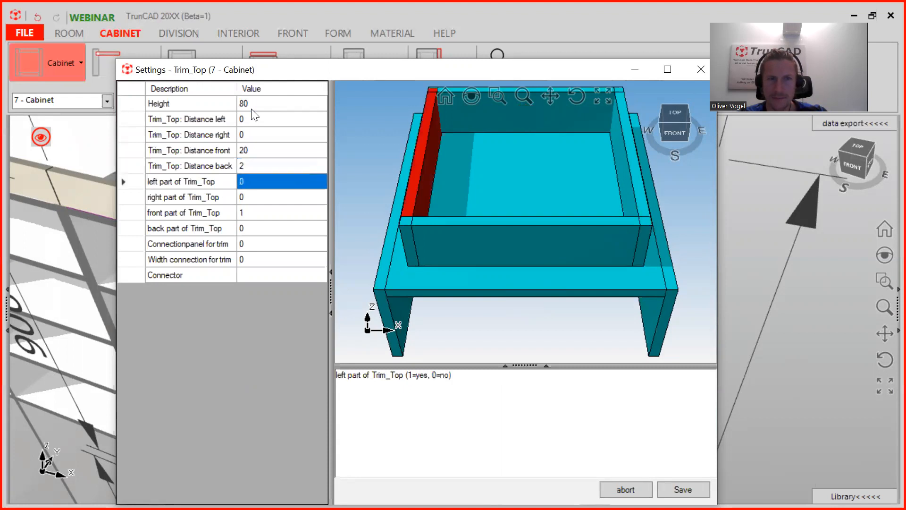
key(Return)
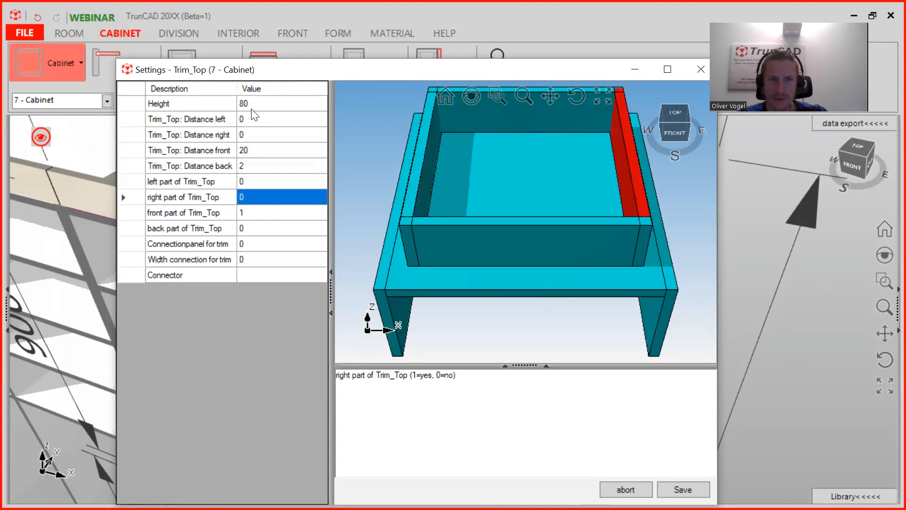
key(Return)
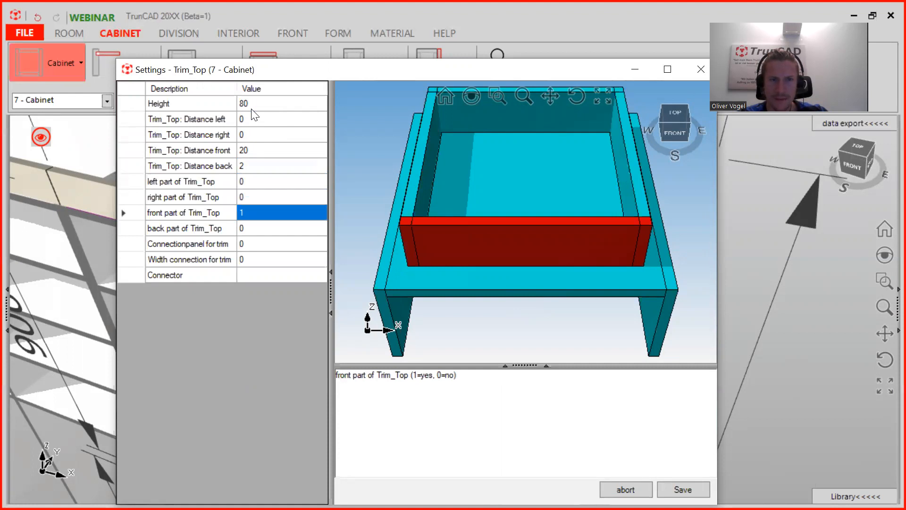
key(Return)
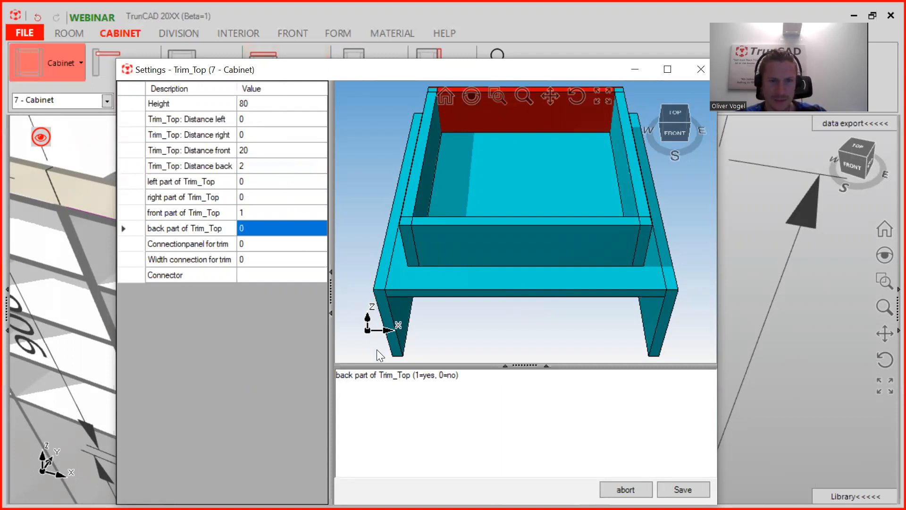
click(246, 244)
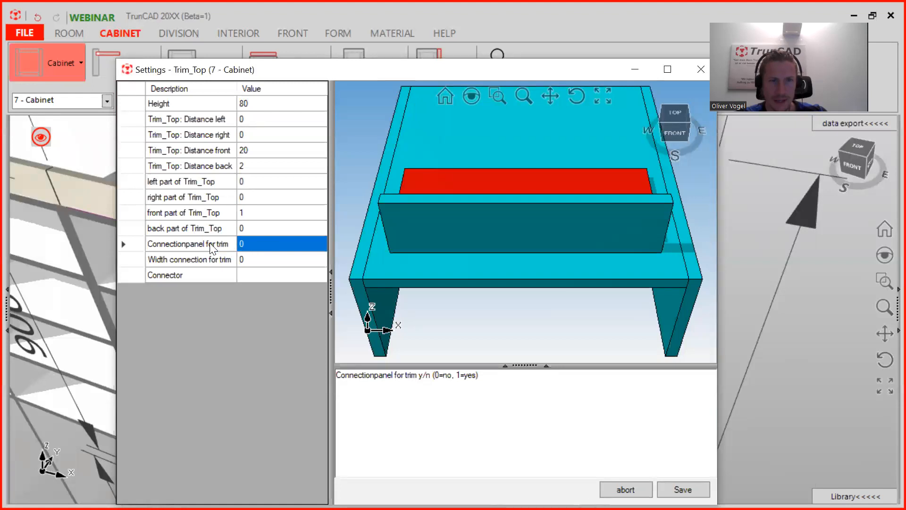
click(255, 260)
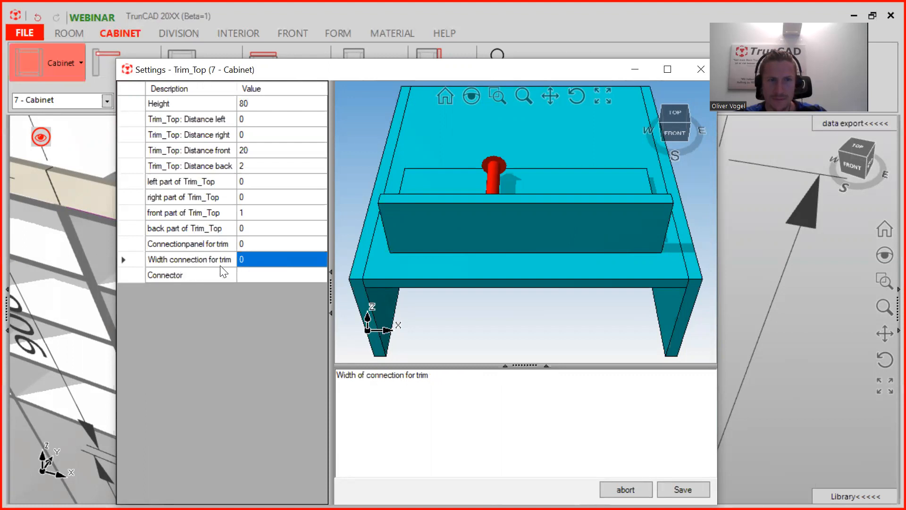
click(255, 277)
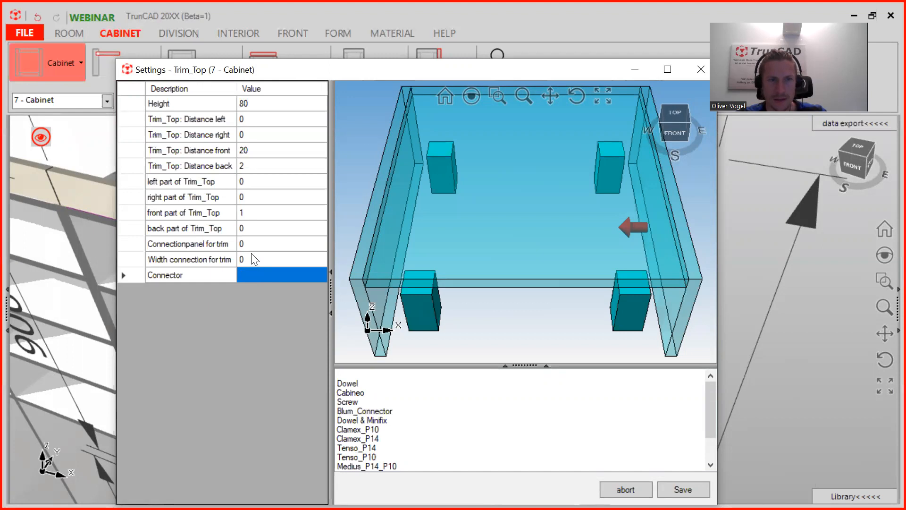
click(252, 258)
click(251, 246)
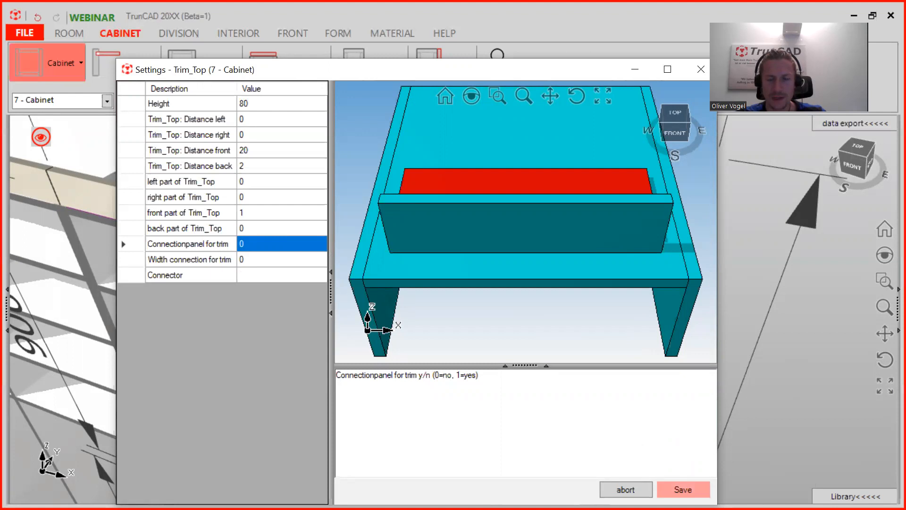
click(682, 489)
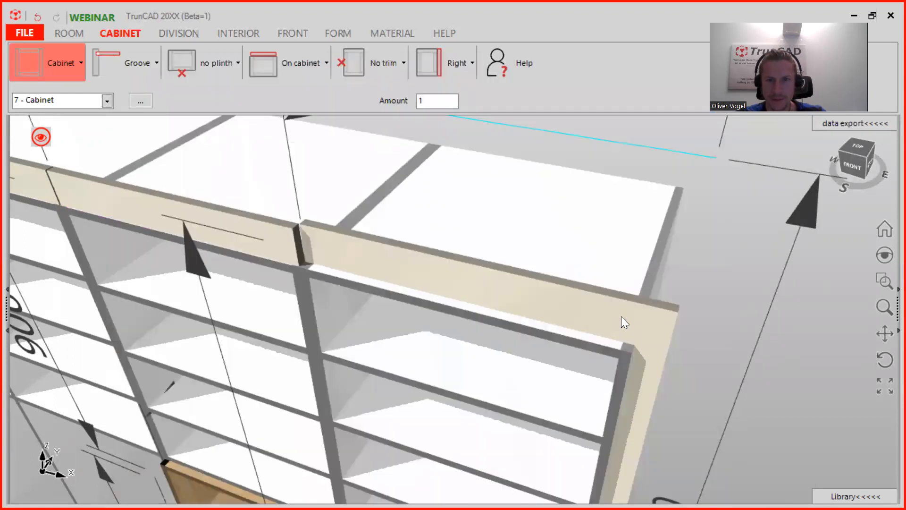
Step: Examine how the right end cabinet's top trim meets the right trim and the neighbouring cabinet's top trim
click(622, 316)
scroll(632, 311, up, 3)
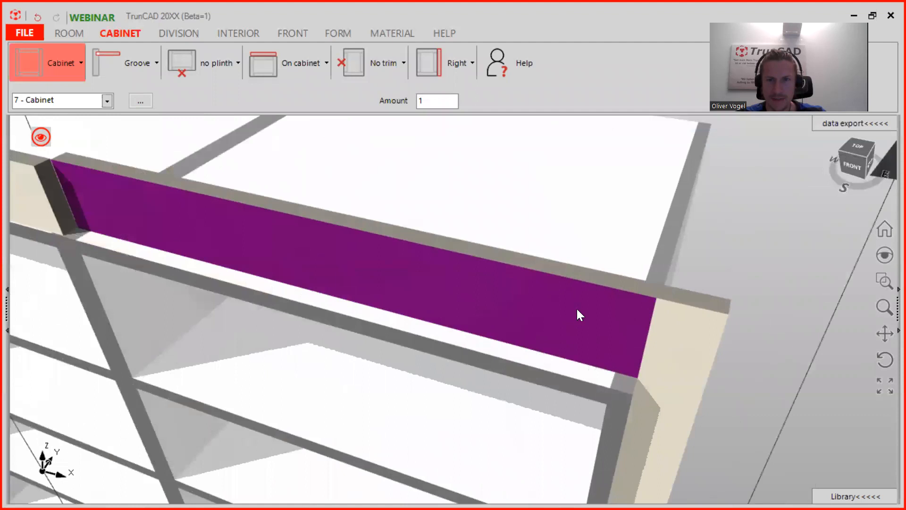
ctrl+middle_drag(409, 268, 516, 292)
middle_drag(347, 241, 287, 255)
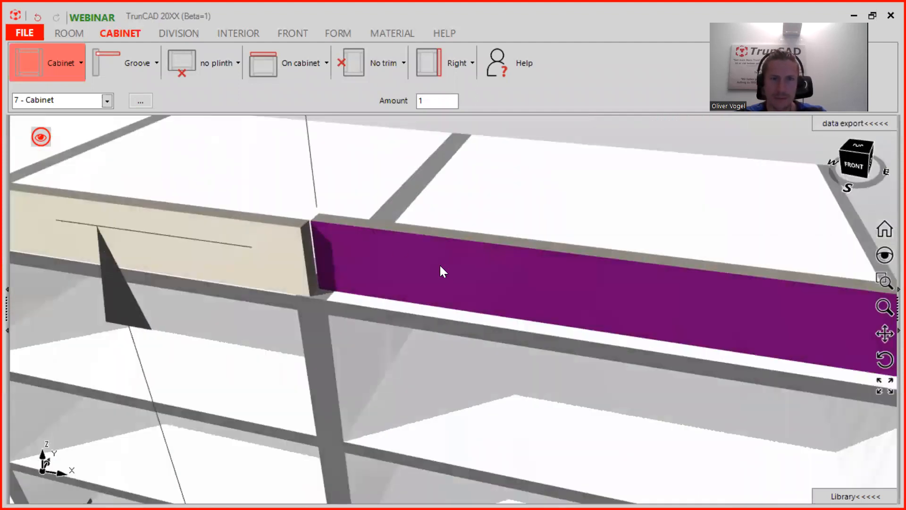
scroll(441, 265, down, 2)
scroll(700, 285, down, 1)
scroll(701, 285, down, 1)
middle_drag(710, 281, 673, 276)
scroll(666, 253, down, 2)
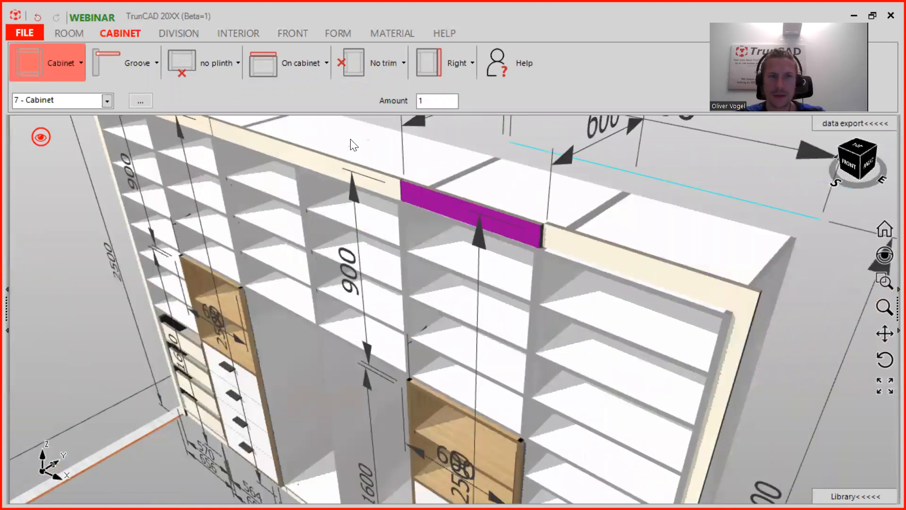
Step: Redisplay the docking markers and apply the top trim settings to all cabinets except cabinets 2 and 5
click(42, 138)
click(128, 198)
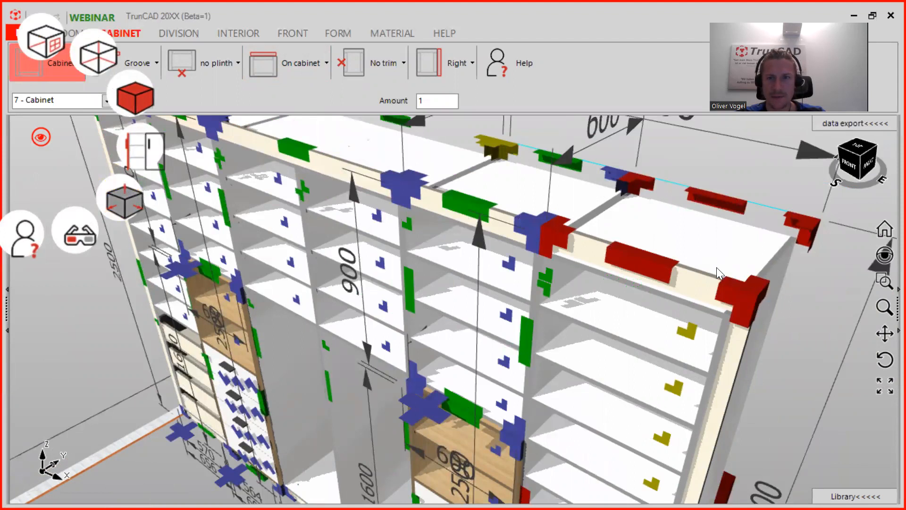
click(308, 66)
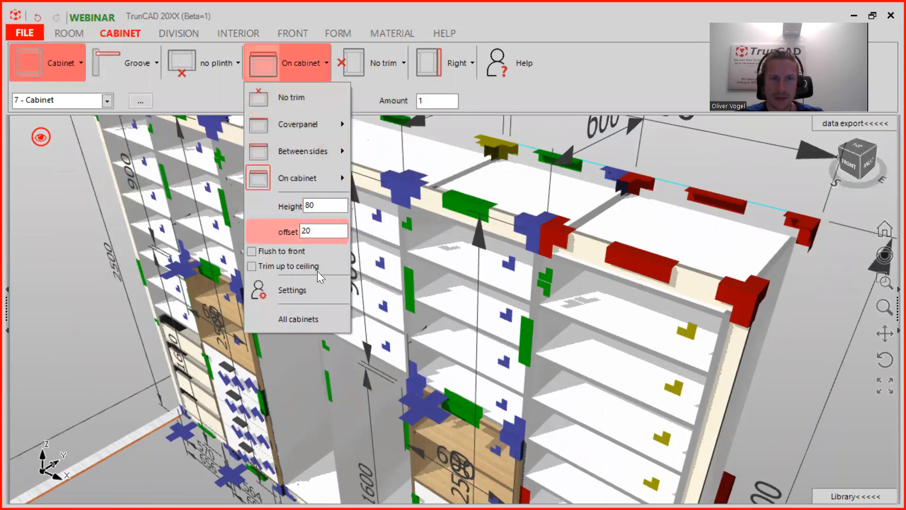
click(308, 319)
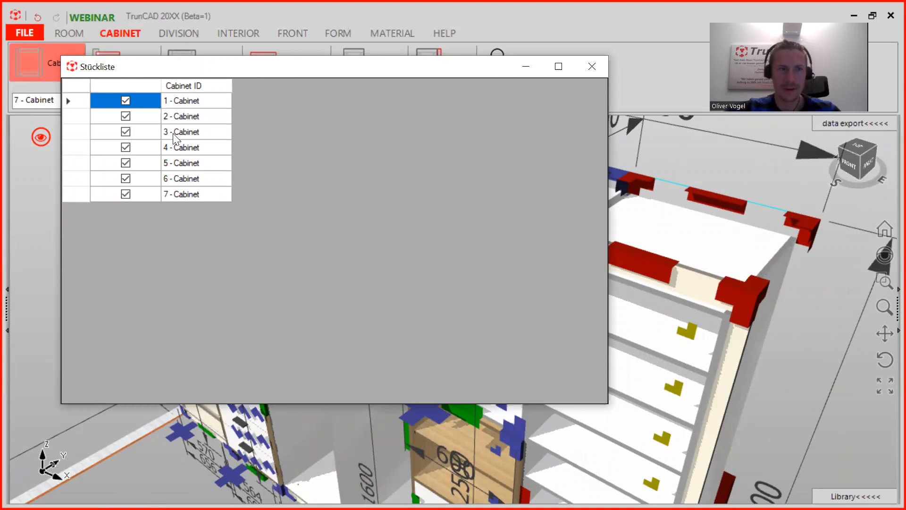
click(124, 114)
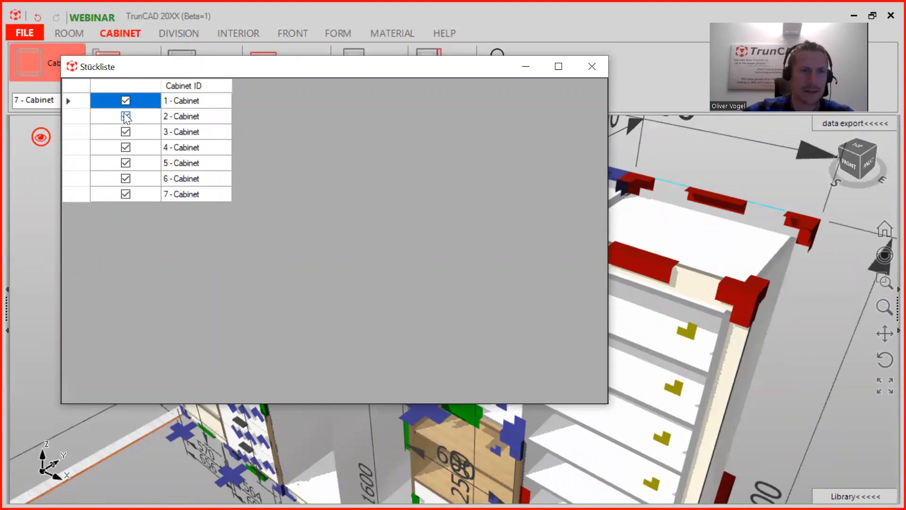
click(124, 163)
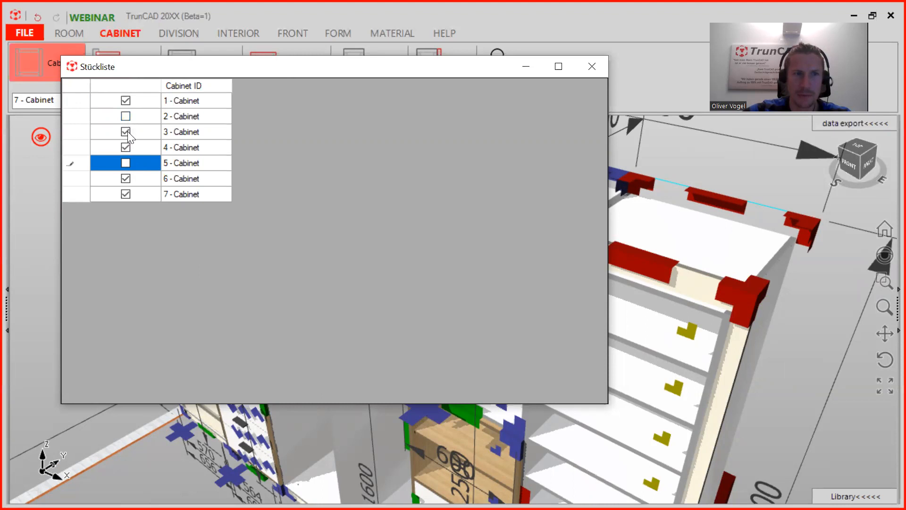
click(592, 67)
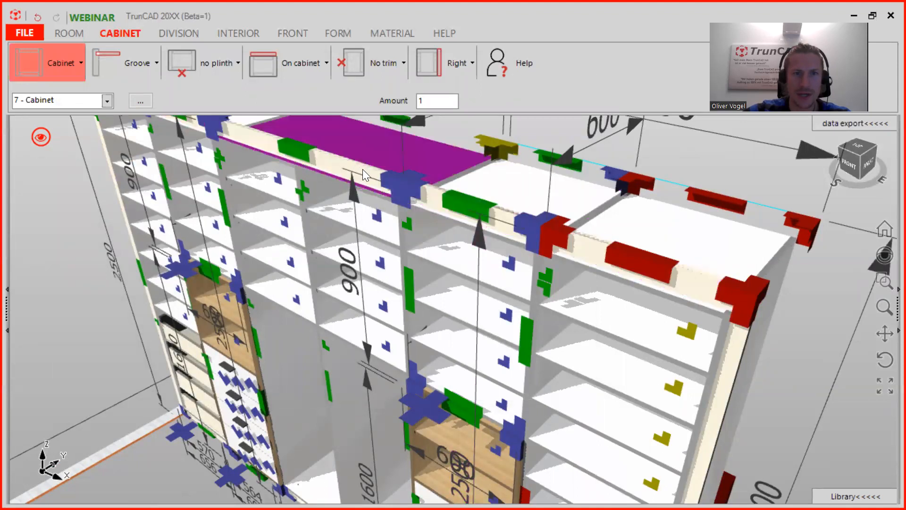
Step: Examine how the top trims run across all cabinets and how they meet the left end cabinet's side trim
scroll(429, 202, down, 4)
middle_drag(428, 202, 599, 292)
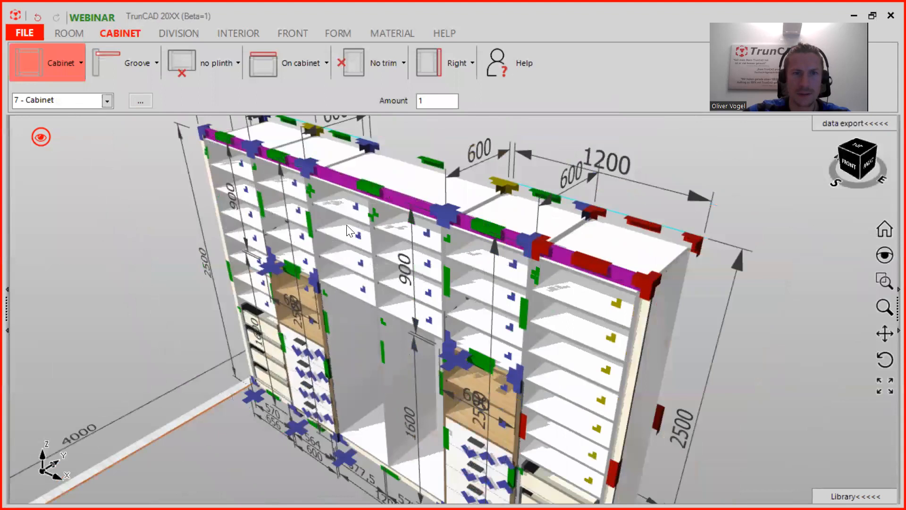
middle_drag(333, 198, 440, 186)
scroll(323, 191, down, 1)
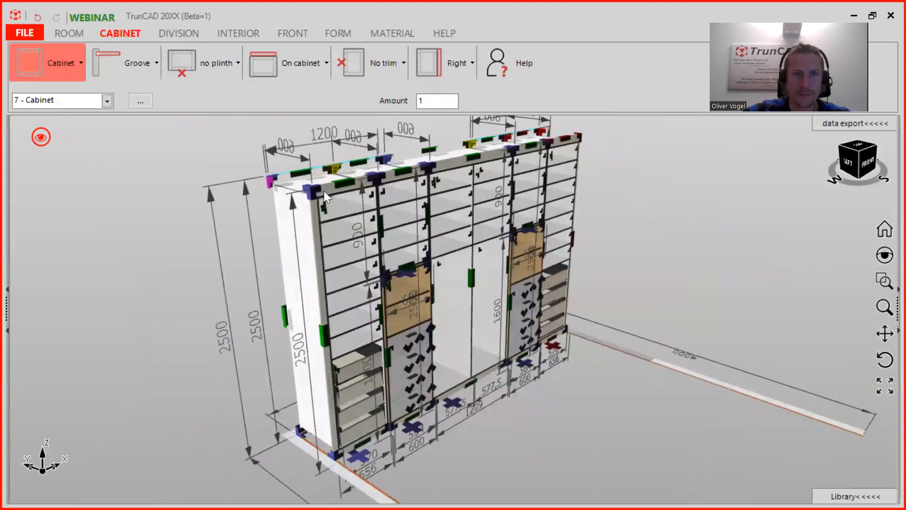
scroll(324, 191, up, 2)
scroll(321, 200, up, 3)
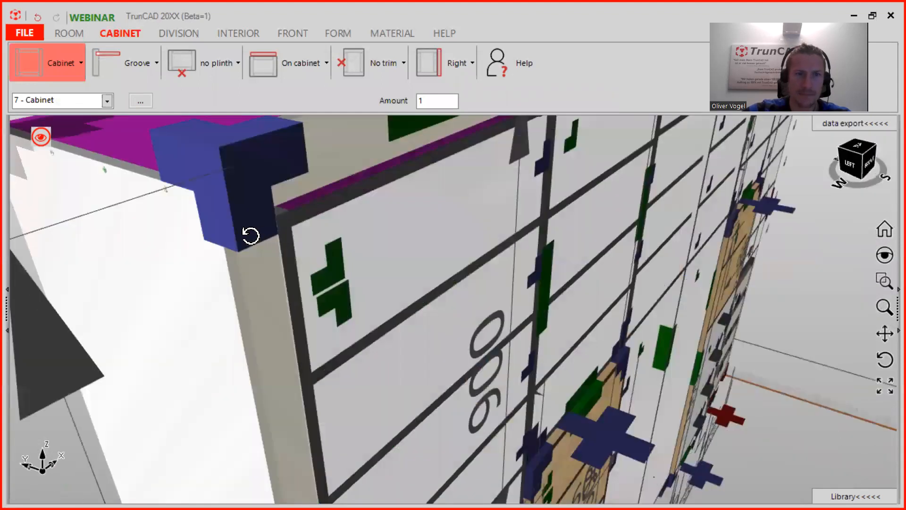
middle_drag(251, 235, 227, 229)
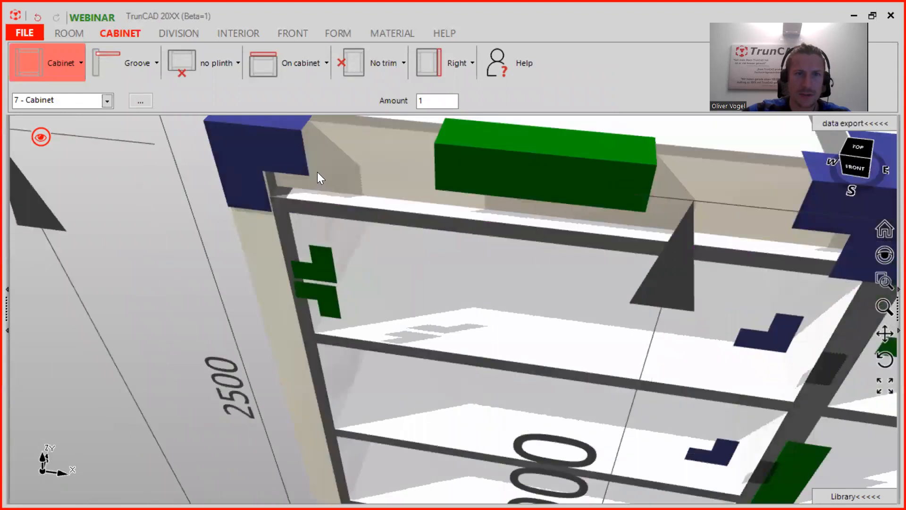
scroll(271, 192, down, 3)
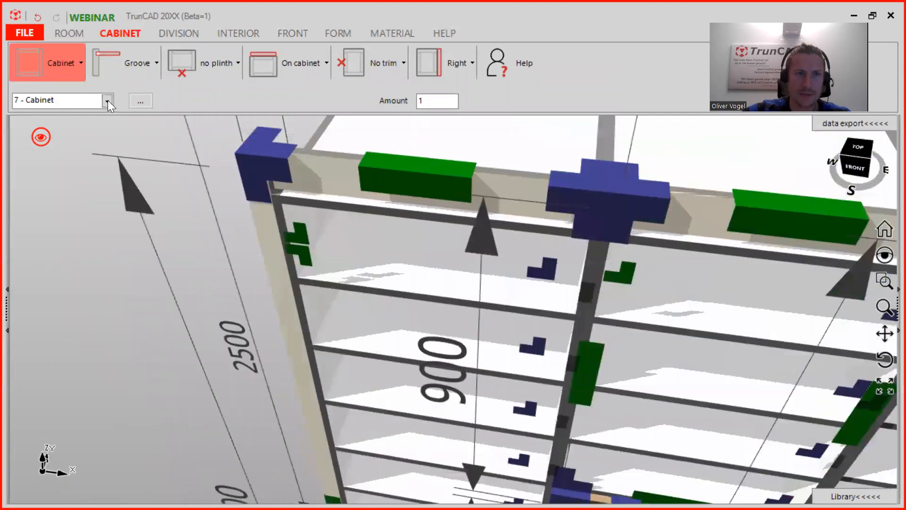
Step: For cabinet 1, apply the Left trim and set its offset to 20
click(107, 100)
click(90, 115)
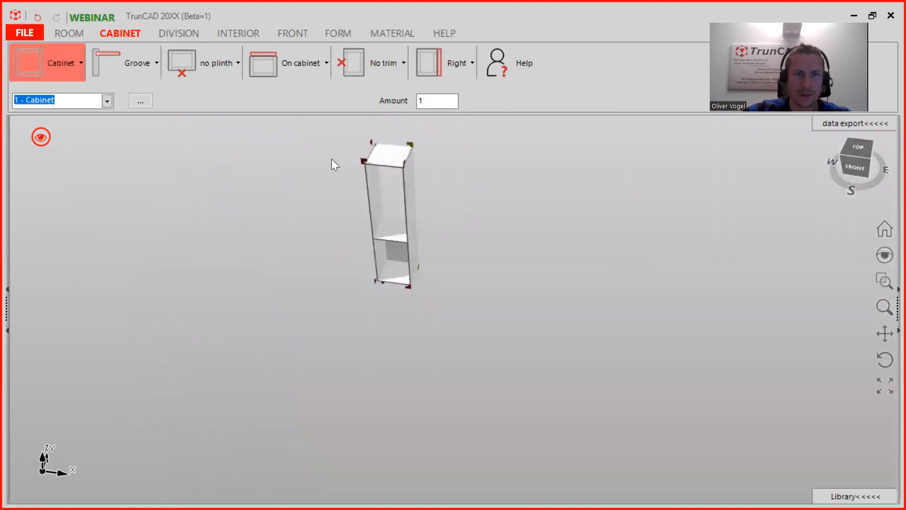
scroll(384, 152, up, 3)
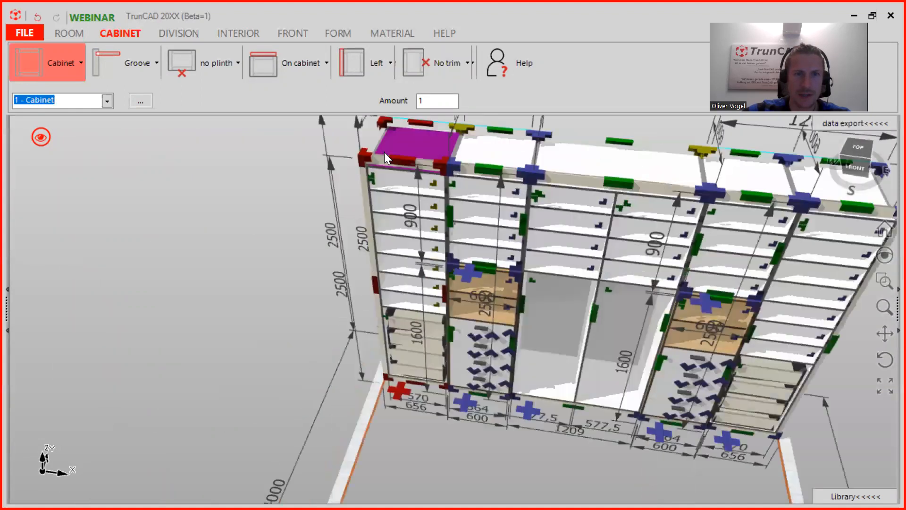
scroll(384, 152, up, 3)
click(381, 63)
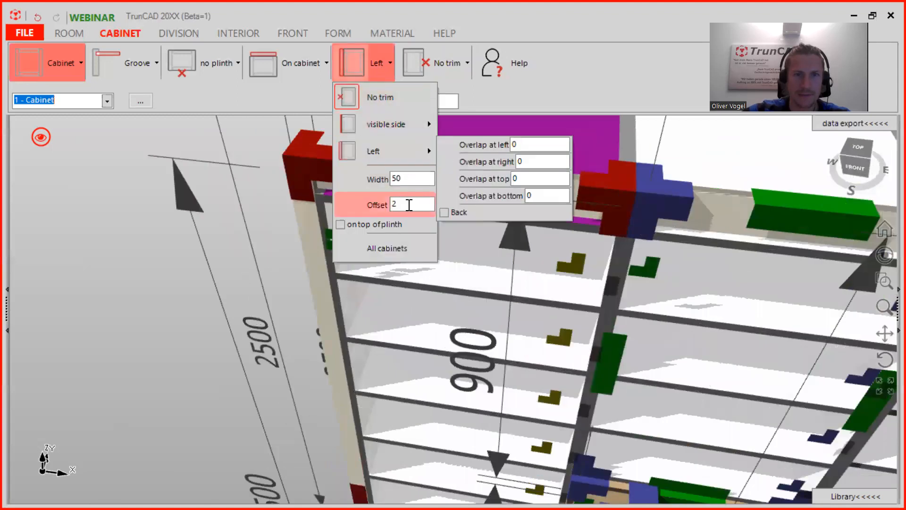
click(370, 152)
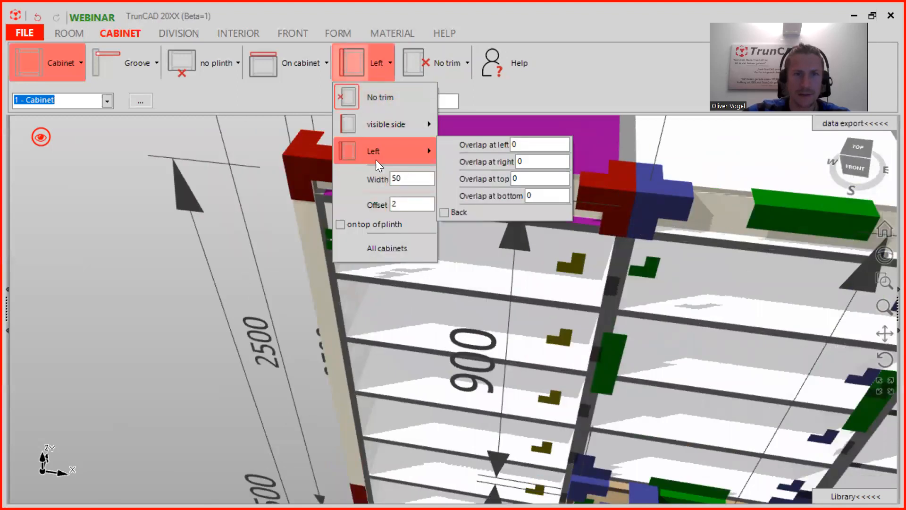
click(403, 204)
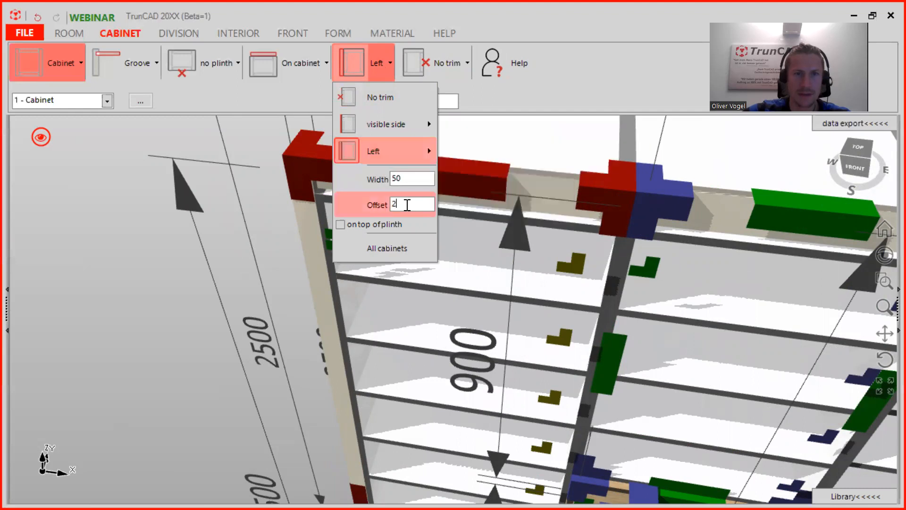
text(0)
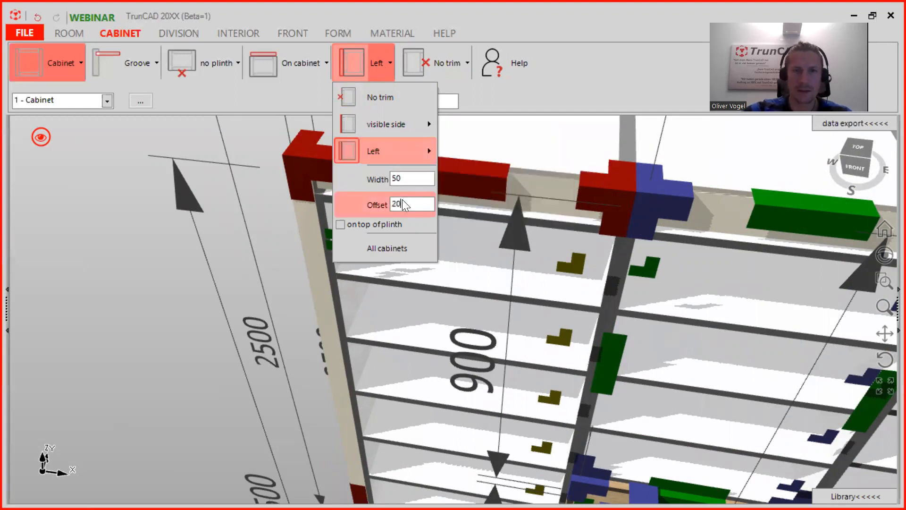
click(269, 188)
Step: Check the left end cabinet's trim down to the floor and hide the docking markers and dimensions
scroll(291, 193, down, 4)
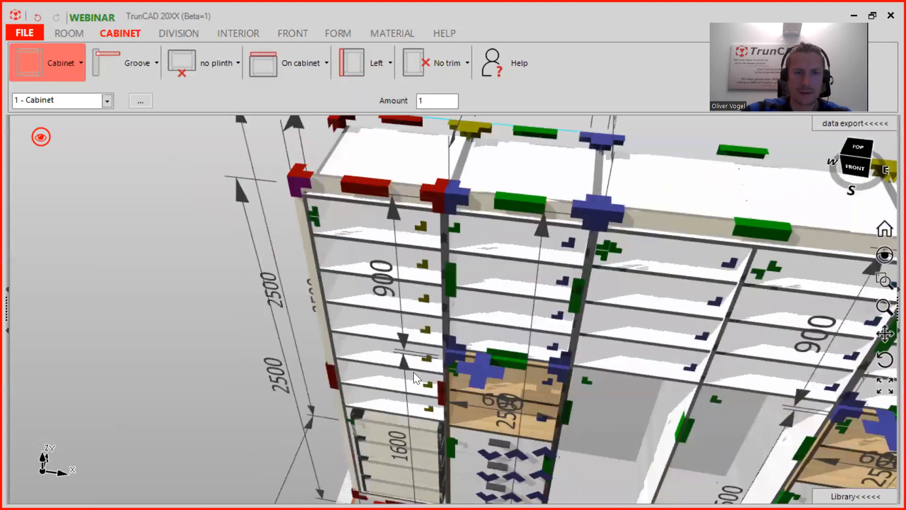
scroll(416, 288, up, 3)
scroll(408, 298, down, 2)
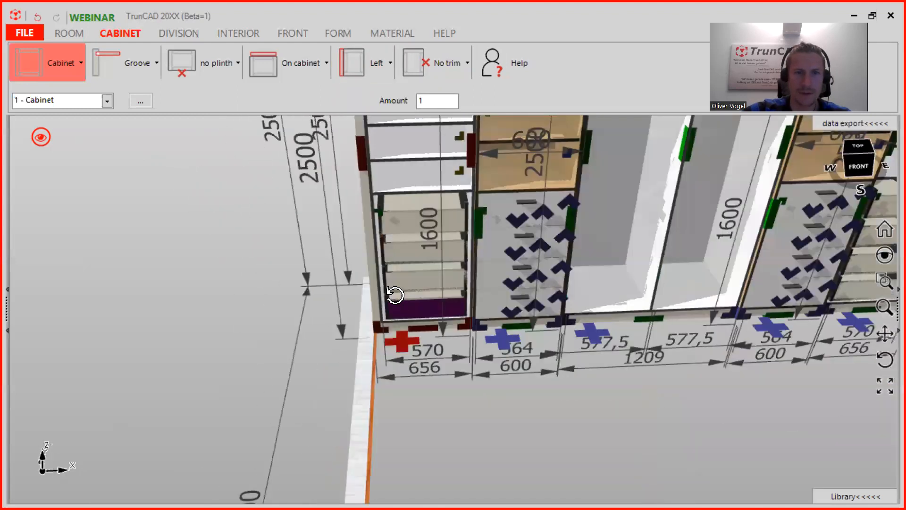
scroll(399, 287, up, 2)
scroll(402, 287, down, 3)
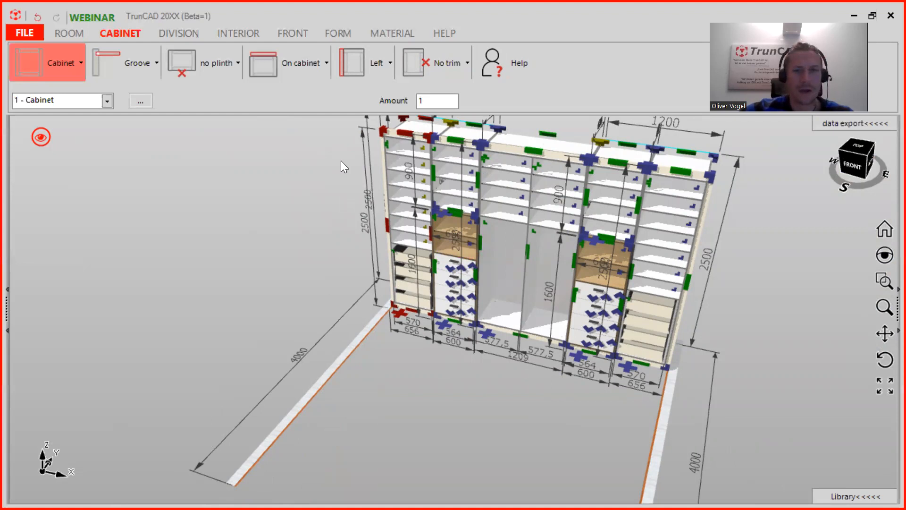
click(41, 137)
click(117, 197)
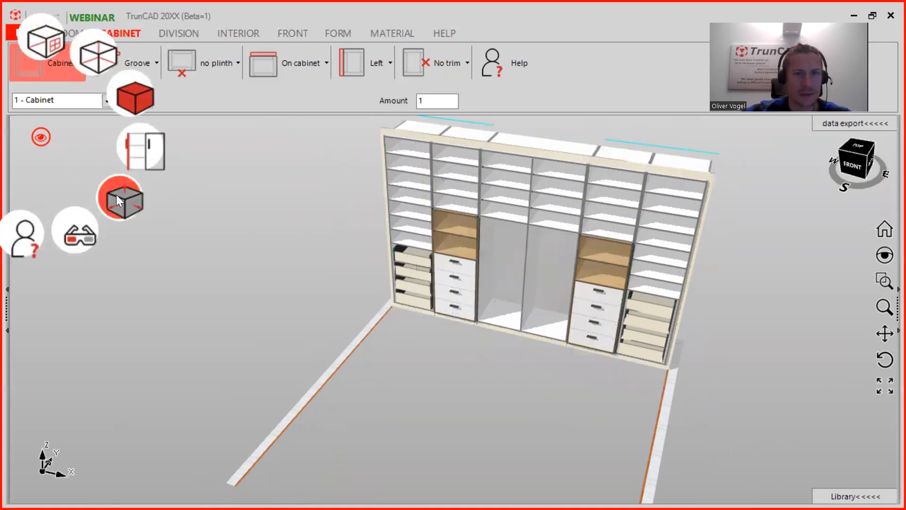
Step: Examine the wardrobe's trims, plinth and feet from below, from the right side and from the front
middle_drag(568, 333, 590, 362)
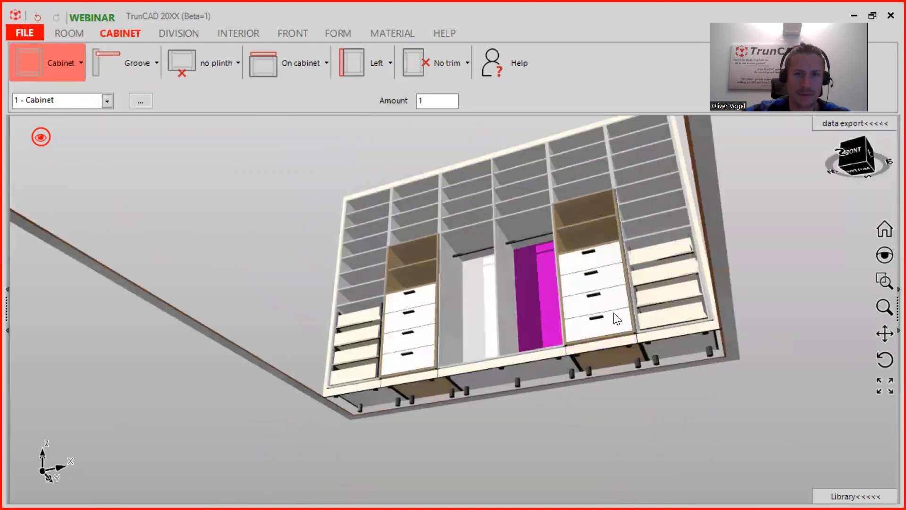
middle_drag(616, 318, 513, 360)
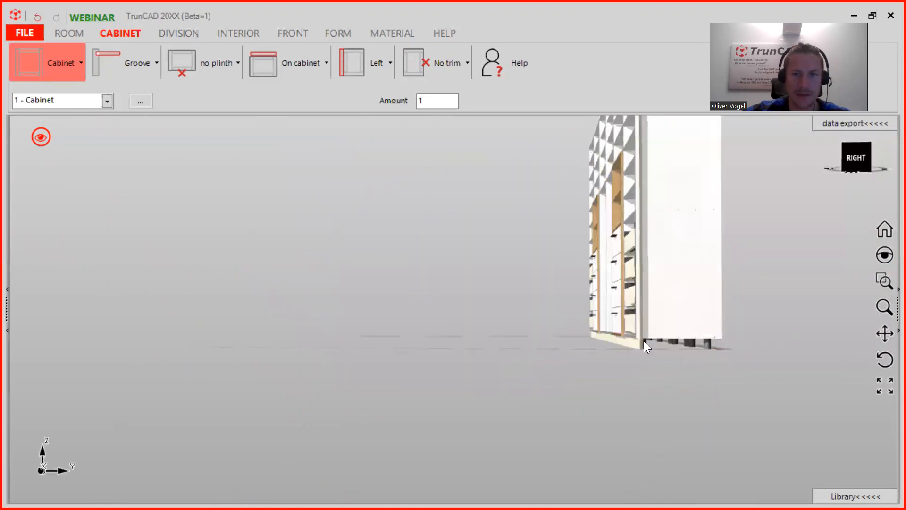
scroll(629, 340, up, 6)
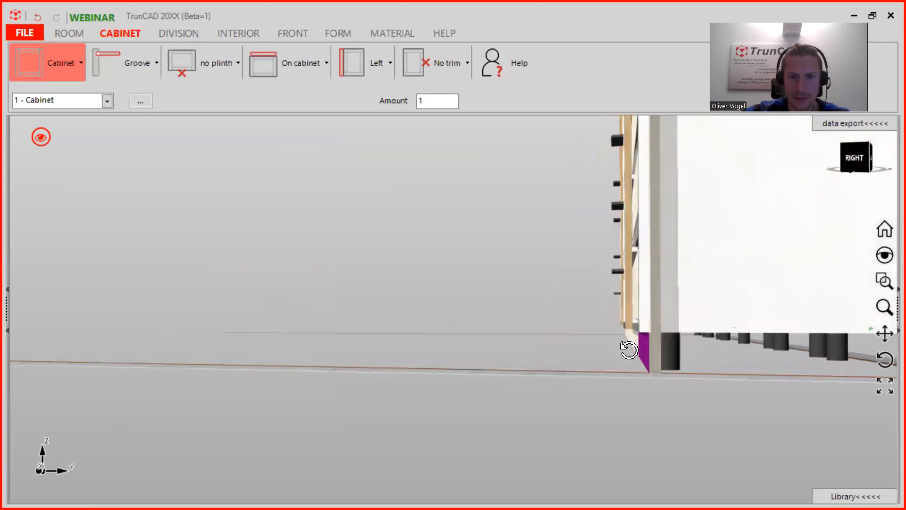
middle_drag(627, 345, 715, 369)
scroll(598, 325, down, 5)
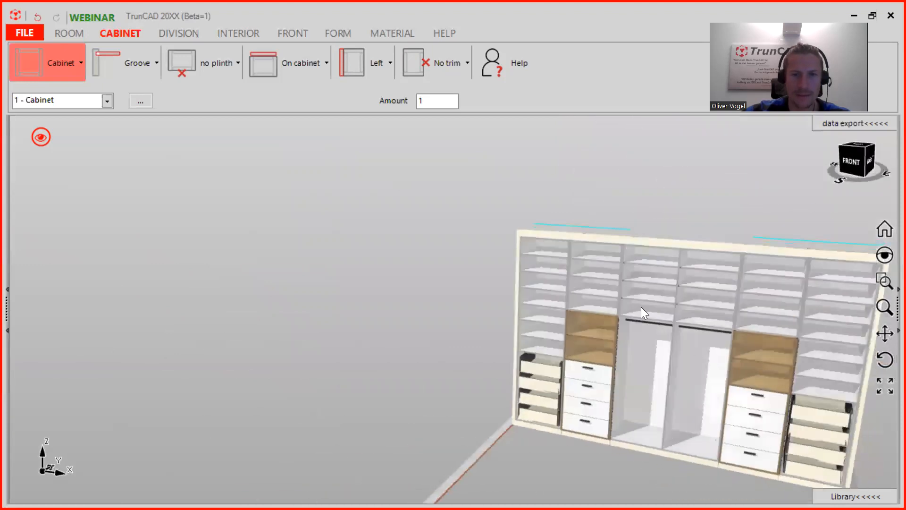
scroll(615, 289, down, 3)
ctrl+middle_drag(615, 289, 477, 309)
middle_drag(496, 231, 518, 226)
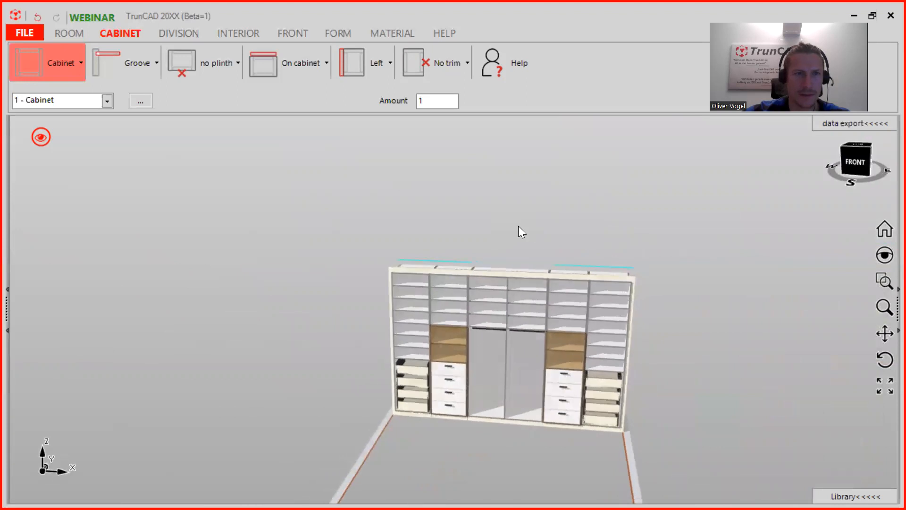
Step: Switch to the front tools and redisplay the docking markers and dimensions
click(288, 38)
right_click(52, 135)
click(116, 197)
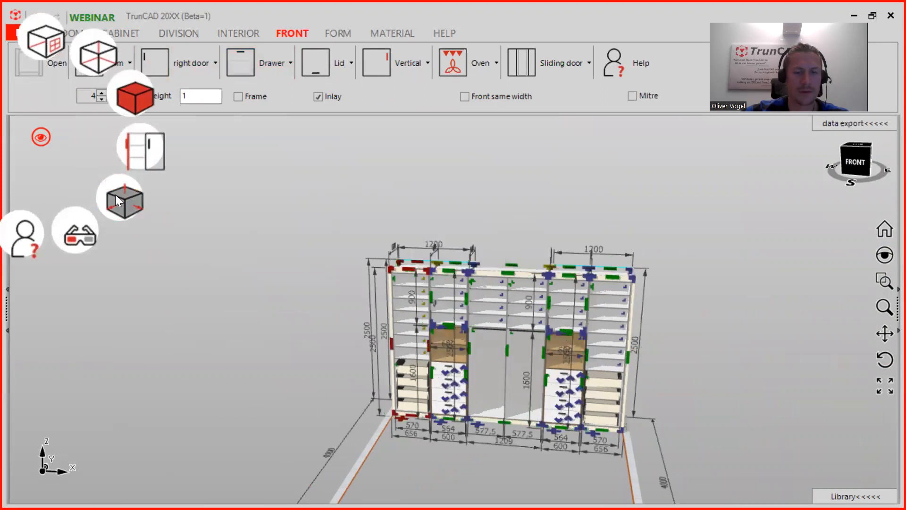
scroll(309, 214, up, 2)
middle_drag(355, 251, 282, 170)
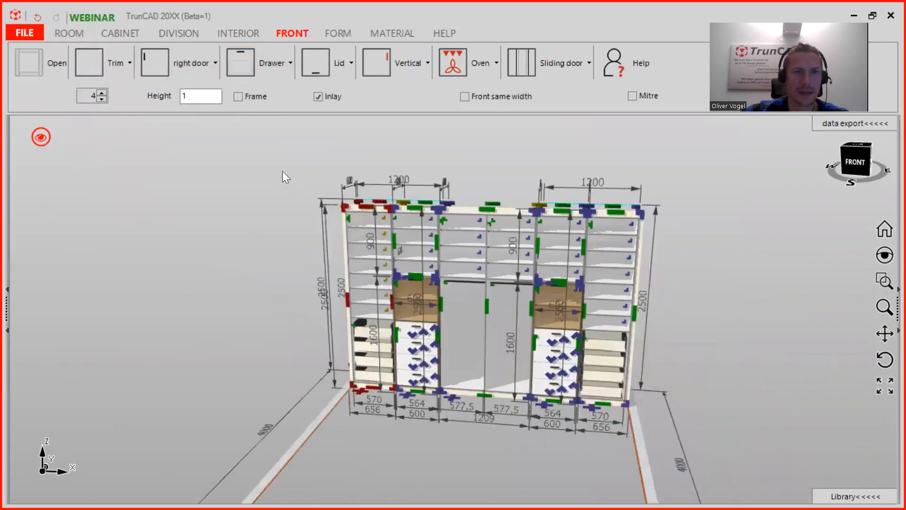
Step: Set the number of fronts to 1 and change the door type to left door
click(102, 99)
click(102, 99)
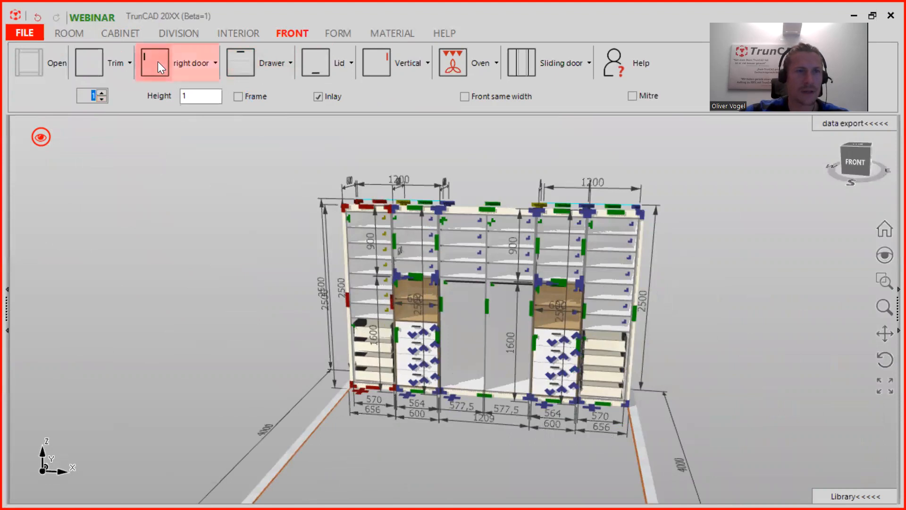
click(187, 58)
click(188, 91)
middle_drag(314, 201, 340, 270)
scroll(339, 271, up, 2)
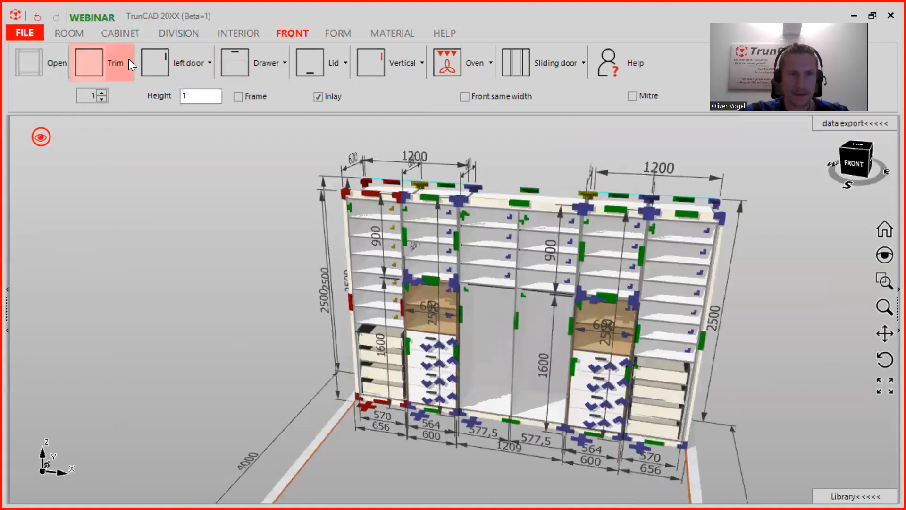
Step: Try an inlay left door across the shelf compartments above the drawers in the left end cabinet
drag(155, 61, 368, 270)
drag(369, 343, 370, 322)
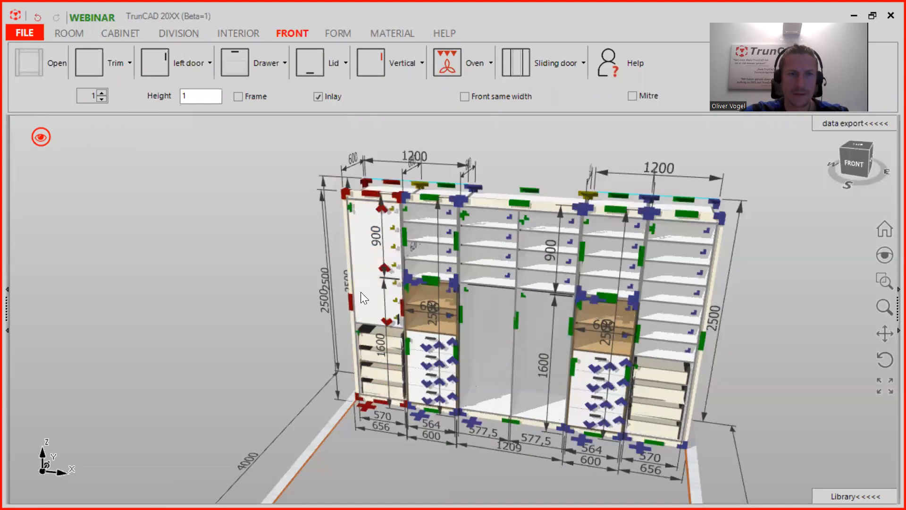
click(360, 292)
scroll(360, 290, up, 3)
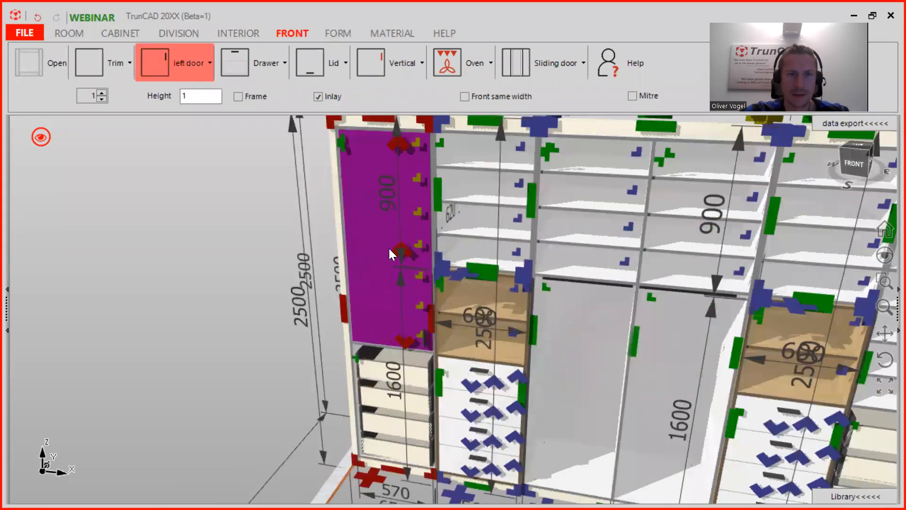
Step: Turn off Inlay, delete the door on the left end cabinet and fit a full-height left door in its place
click(318, 97)
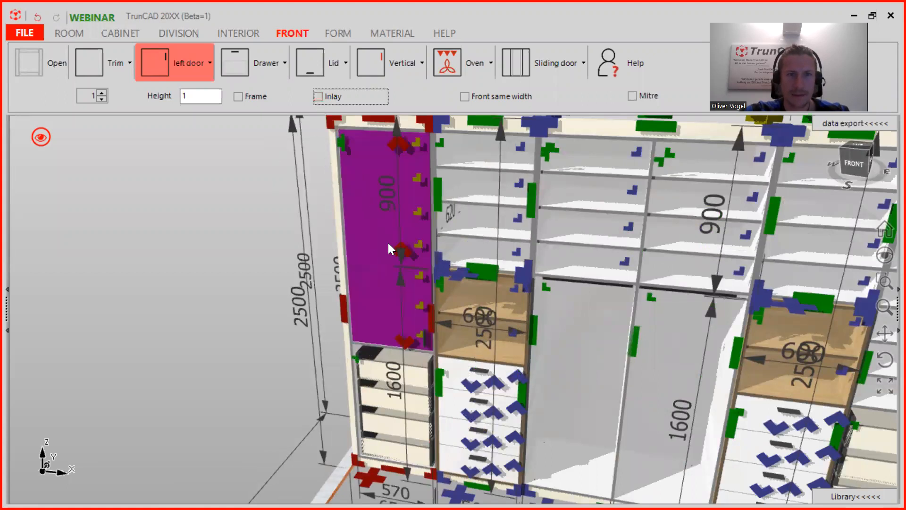
right_click(392, 145)
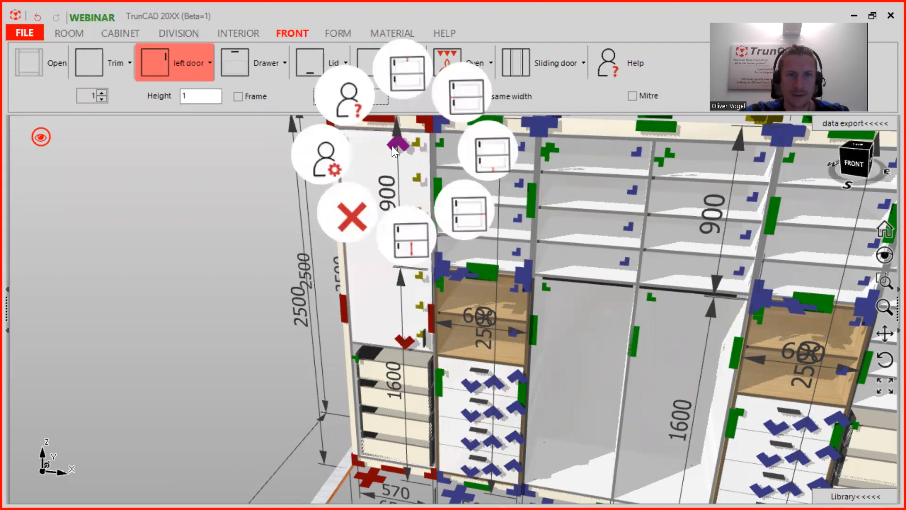
click(348, 217)
click(153, 69)
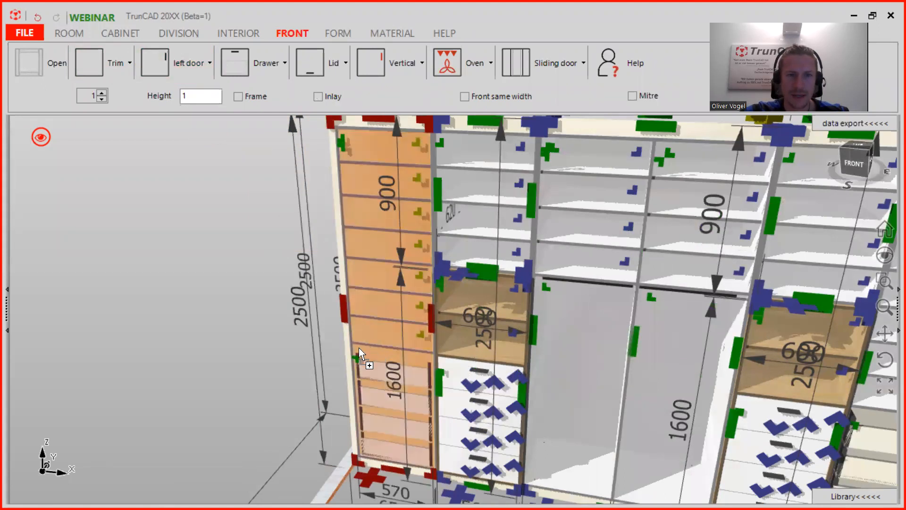
click(331, 352)
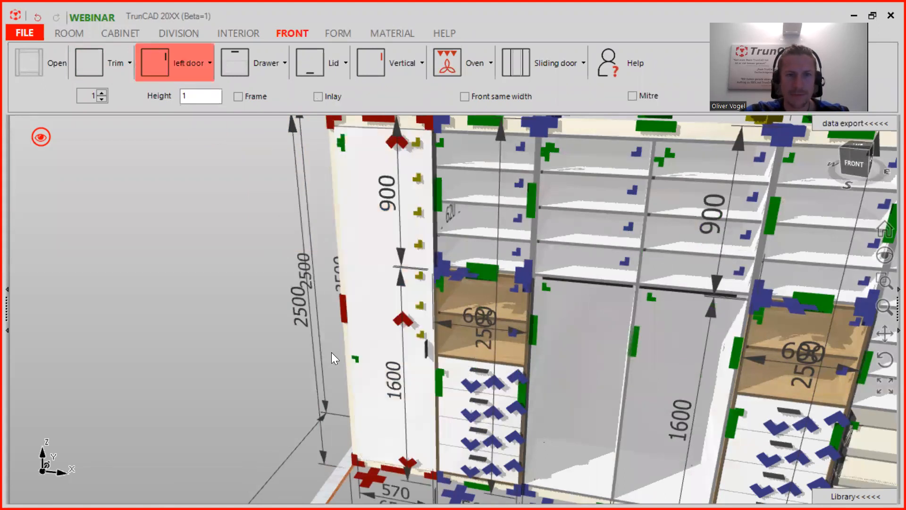
Step: Fit a left door over the second cabinet's upper compartment and hide the docking markers to inspect its lower edge
middle_drag(438, 355, 387, 352)
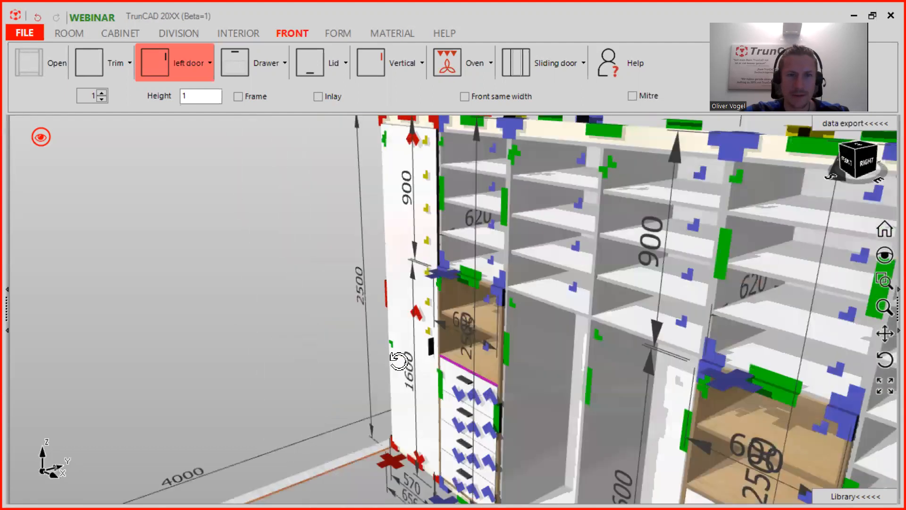
click(153, 61)
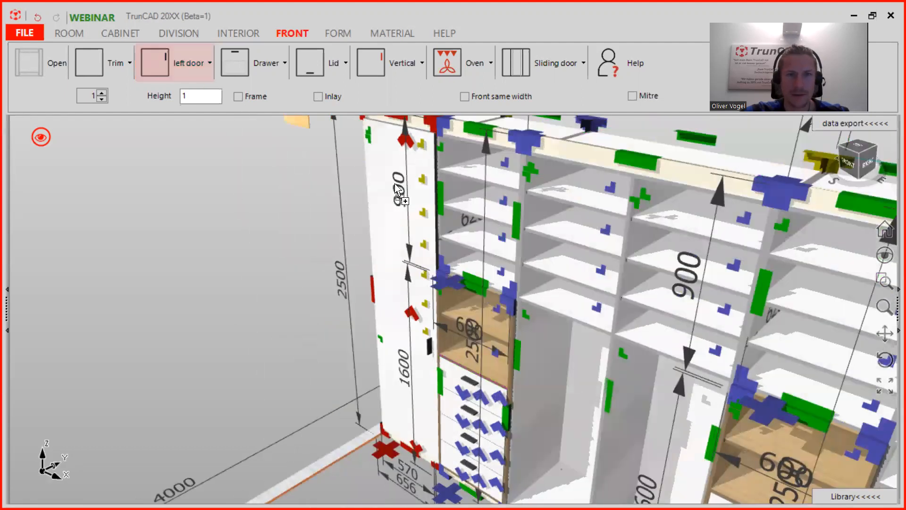
click(463, 215)
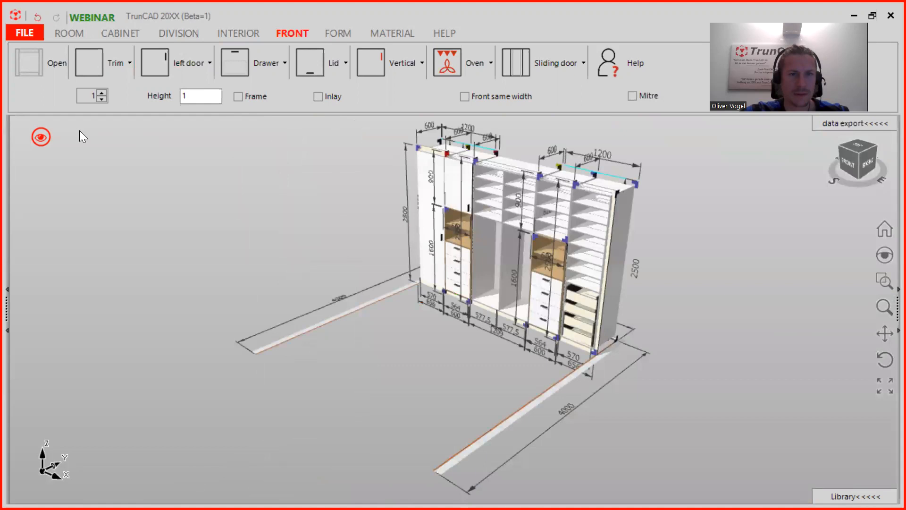
click(42, 136)
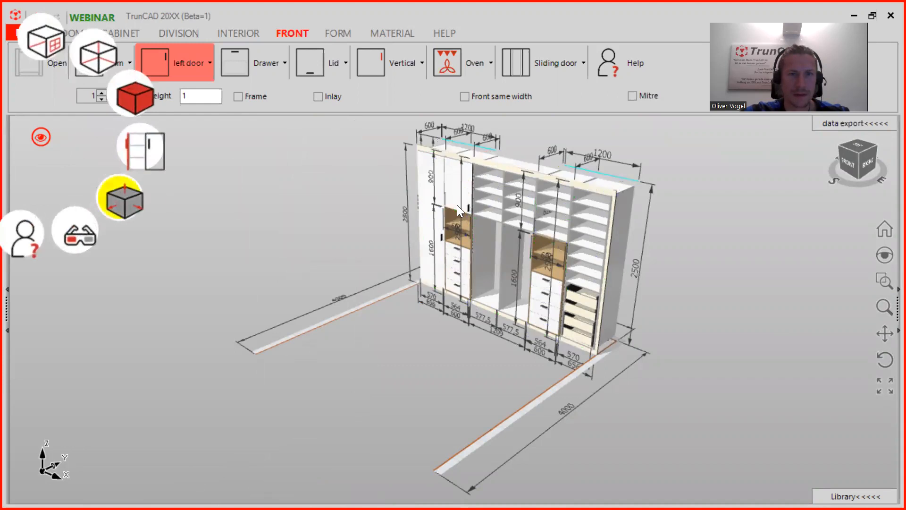
scroll(453, 206, up, 6)
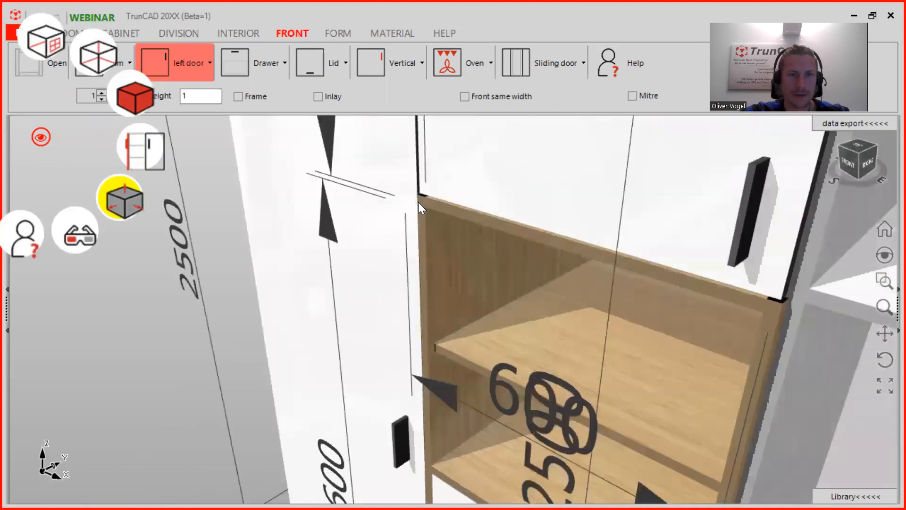
Step: Examine from several angles how the second cabinet's upper door meets the shelf edge and side panels around the open compartment
scroll(418, 202, up, 3)
middle_drag(418, 202, 435, 213)
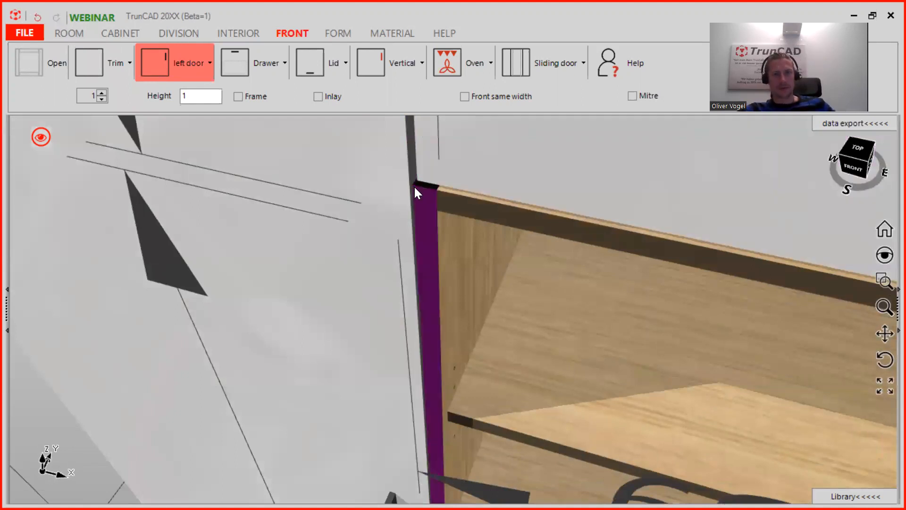
scroll(418, 188, down, 1)
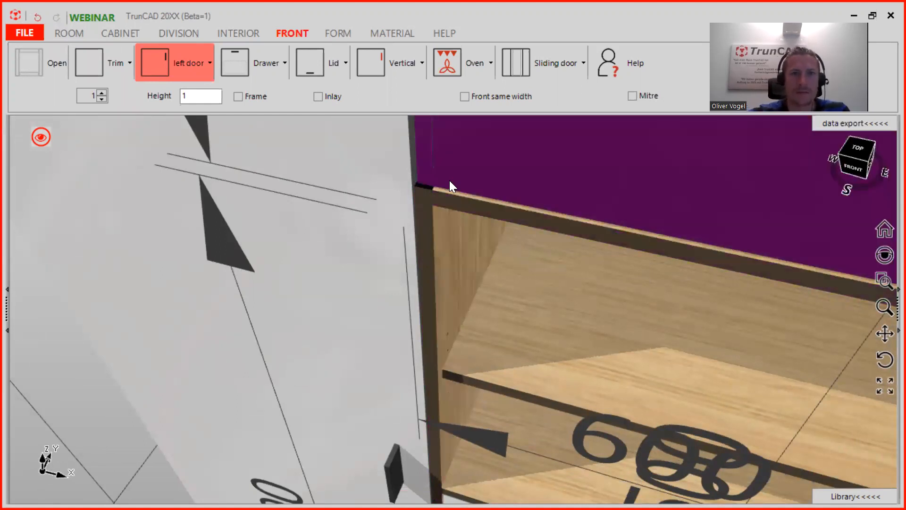
scroll(450, 180, down, 1)
middle_drag(421, 246, 387, 236)
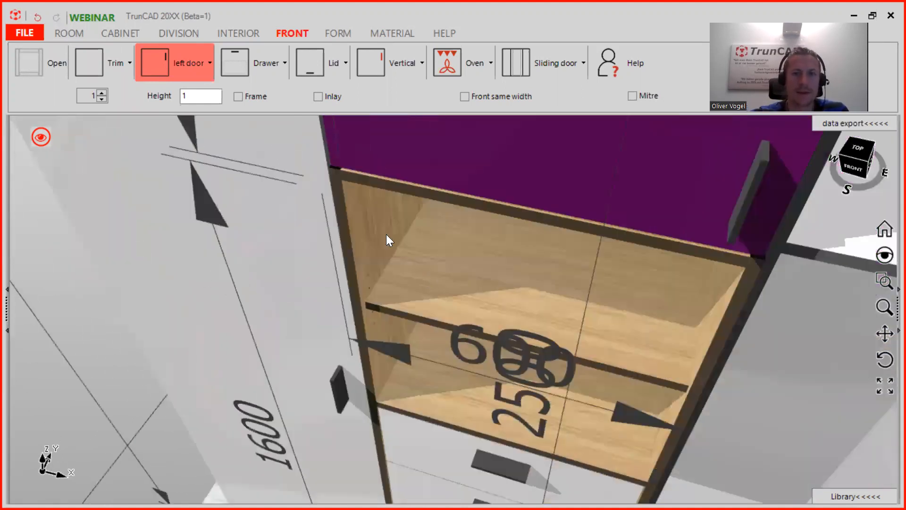
scroll(387, 236, down, 1)
scroll(442, 279, down, 6)
middle_drag(627, 307, 590, 287)
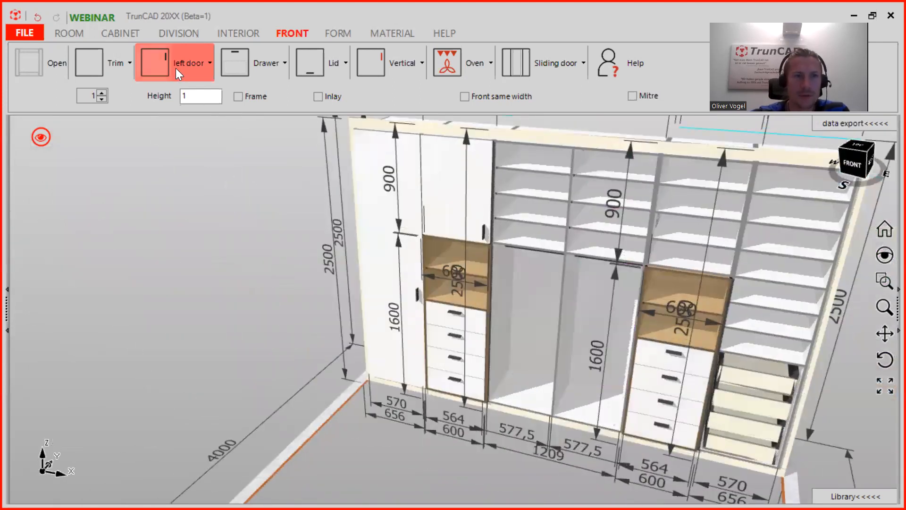
Step: Change the door type to double door and fit a full-height double door on the wide middle cabinet
click(159, 59)
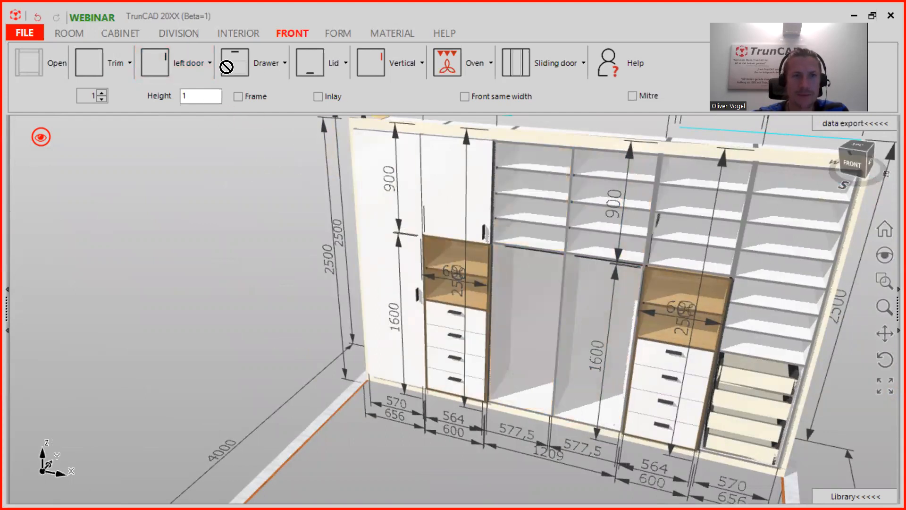
click(199, 67)
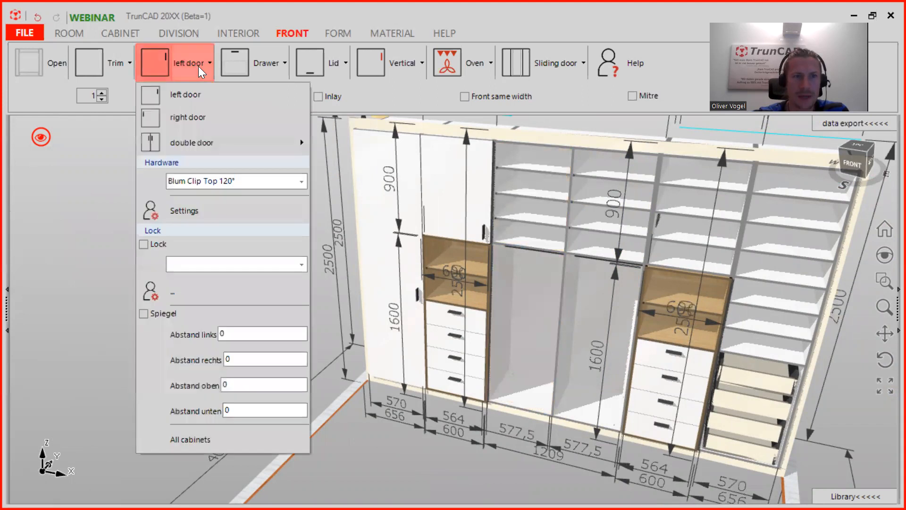
click(191, 143)
click(163, 64)
middle_drag(457, 421, 423, 407)
drag(162, 66, 556, 284)
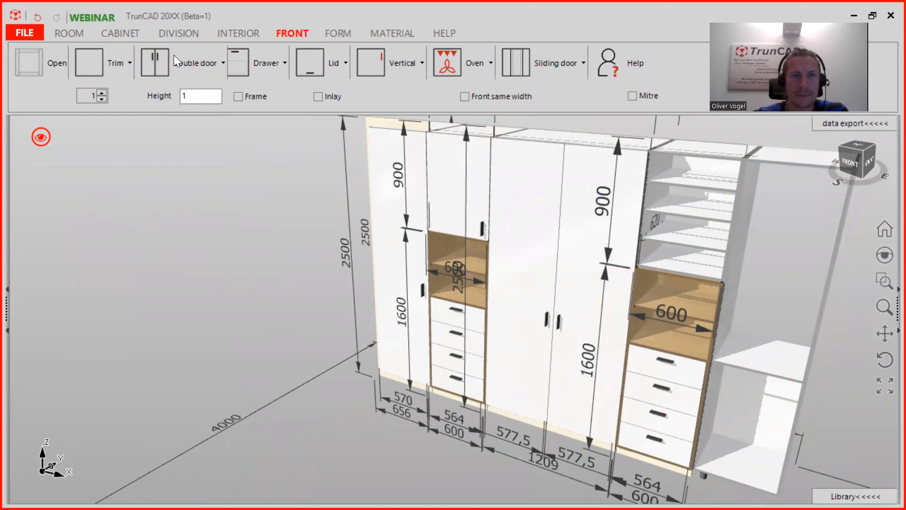
Step: Change the door type to right door and fit one over the upper compartment of the cabinet beside the right end cabinet
click(195, 67)
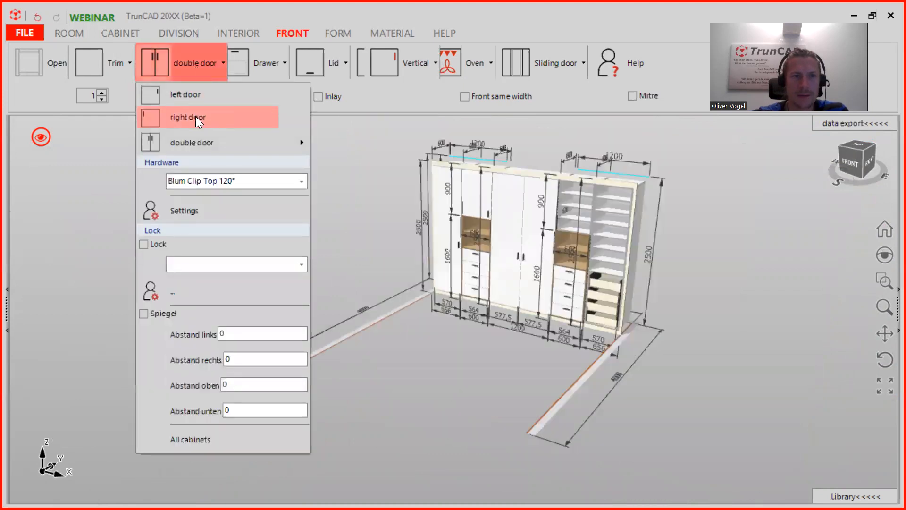
click(196, 116)
click(177, 59)
click(163, 64)
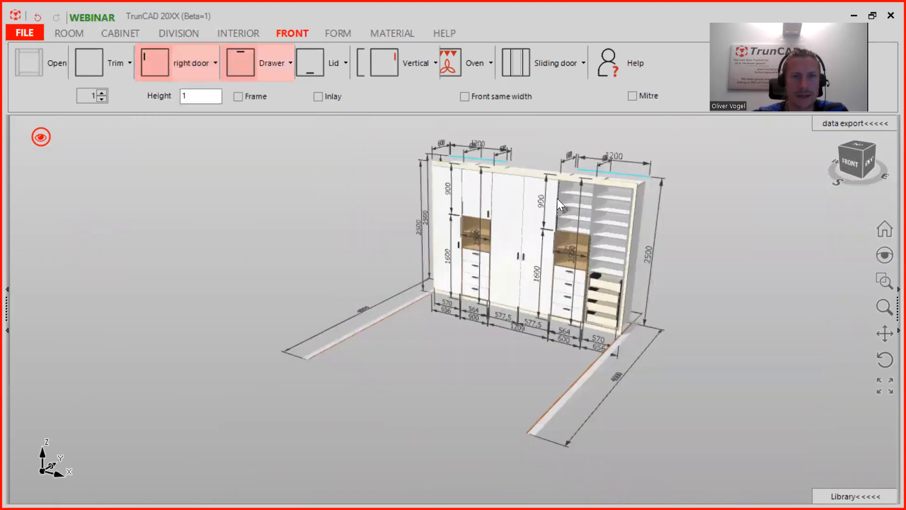
scroll(573, 211, up, 3)
scroll(573, 211, up, 2)
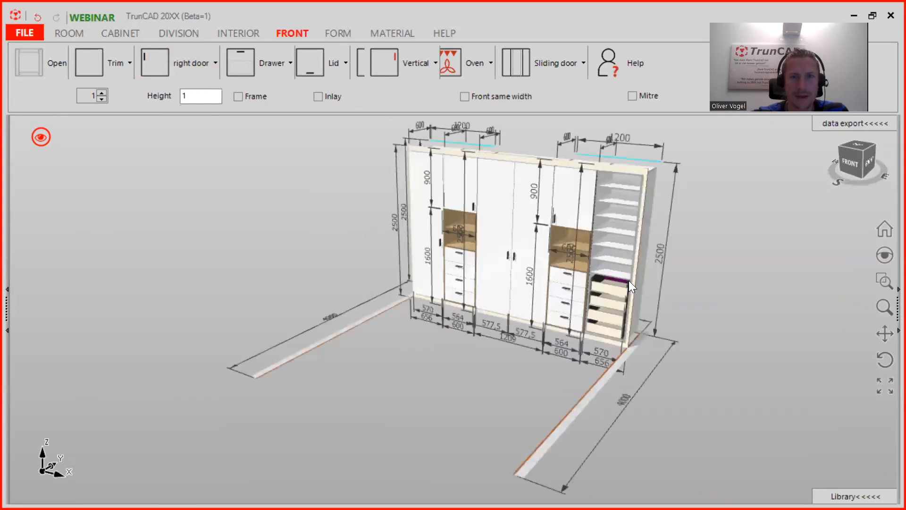
Step: Fit a full-height right door on the right end cabinet, covering its shelves and inner drawers
scroll(628, 280, up, 3)
drag(152, 53, 600, 272)
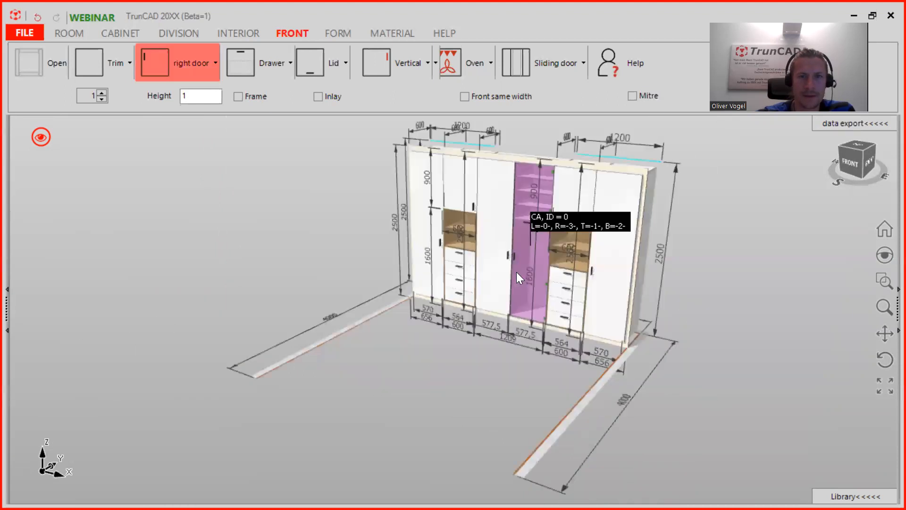
click(517, 272)
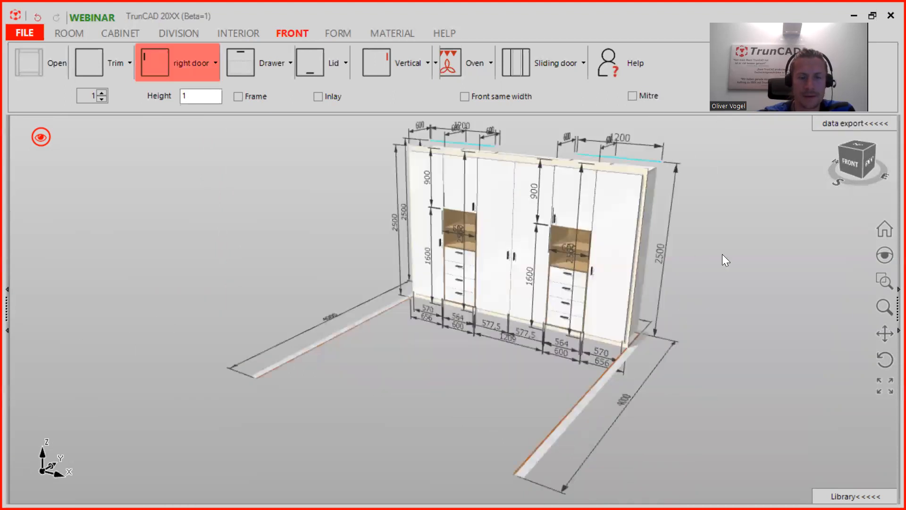
Step: Inspect the complete row of door and drawer fronts and the placement of their handles
scroll(693, 265, down, 2)
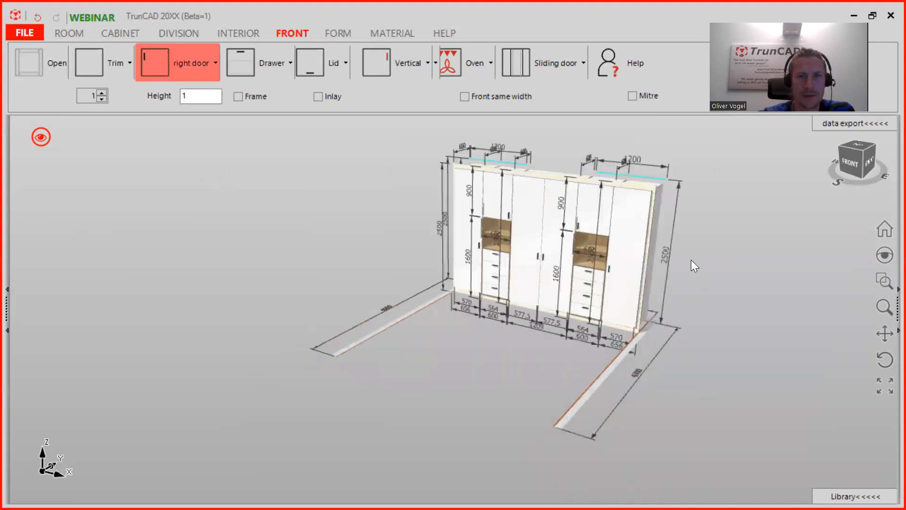
scroll(588, 336, down, 3)
middle_drag(578, 333, 538, 324)
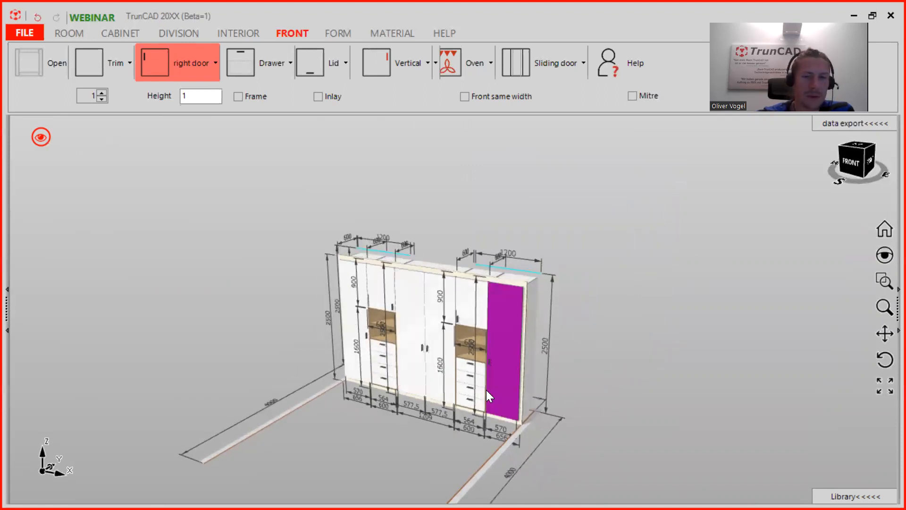
scroll(486, 390, up, 5)
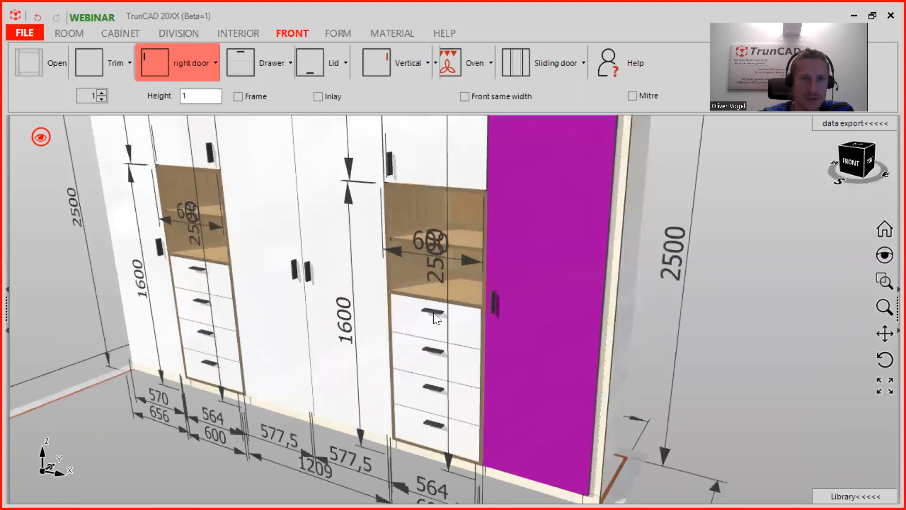
scroll(306, 217, down, 4)
ctrl+middle_drag(306, 217, 364, 287)
scroll(288, 229, up, 3)
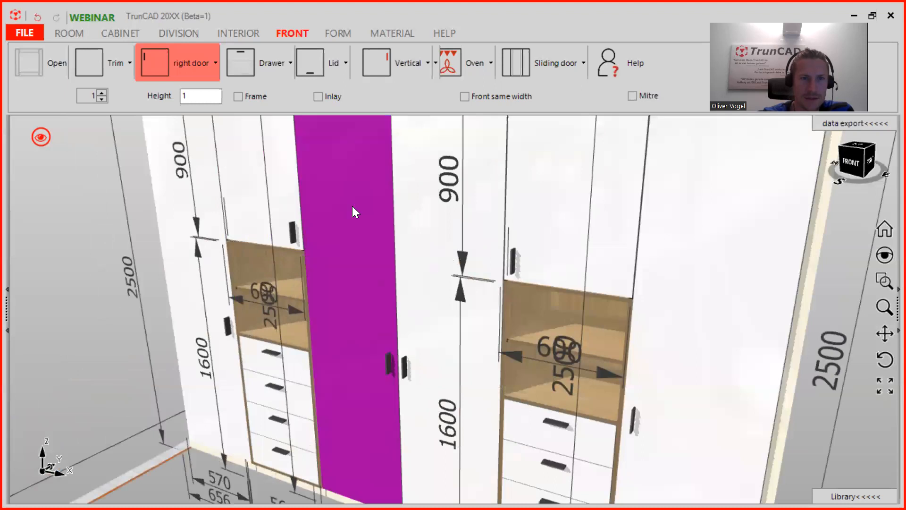
Step: Show the docking markers on all the wardrobe cabinets again
click(46, 80)
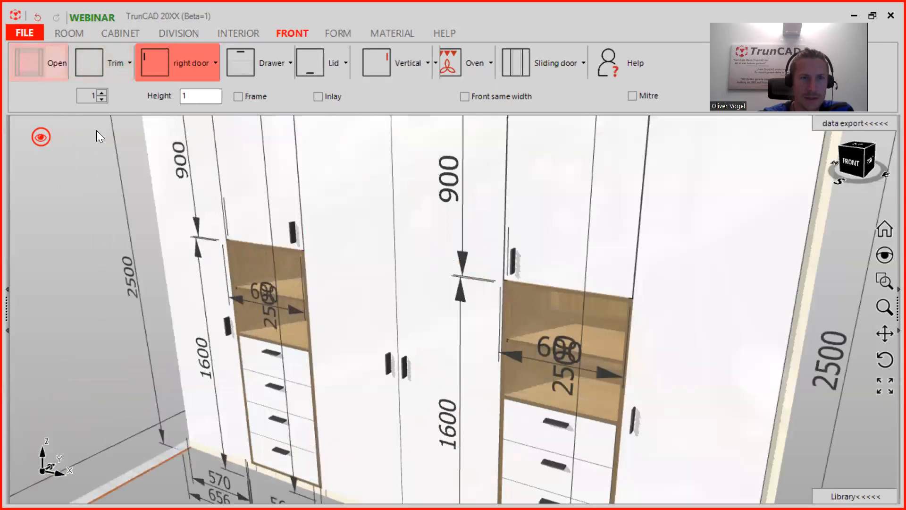
right_click(45, 136)
click(128, 194)
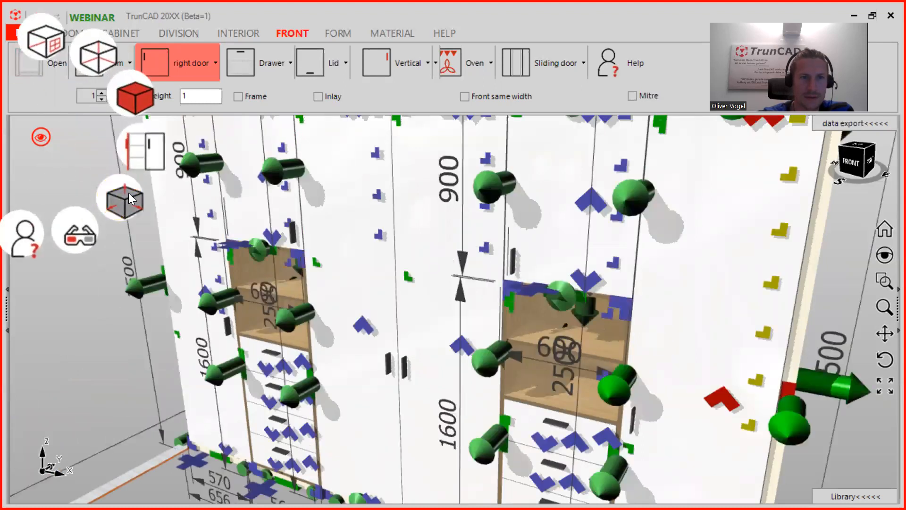
scroll(355, 242, down, 3)
middle_drag(355, 243, 445, 244)
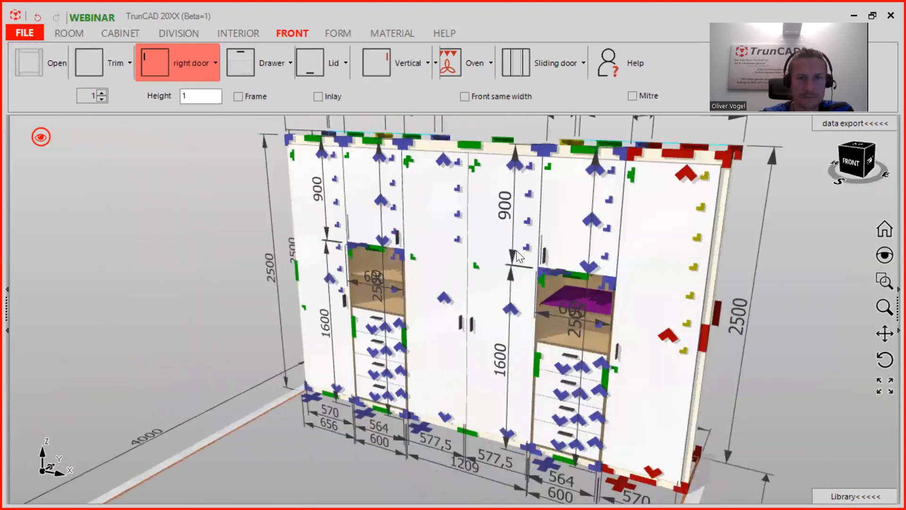
scroll(602, 219, up, 4)
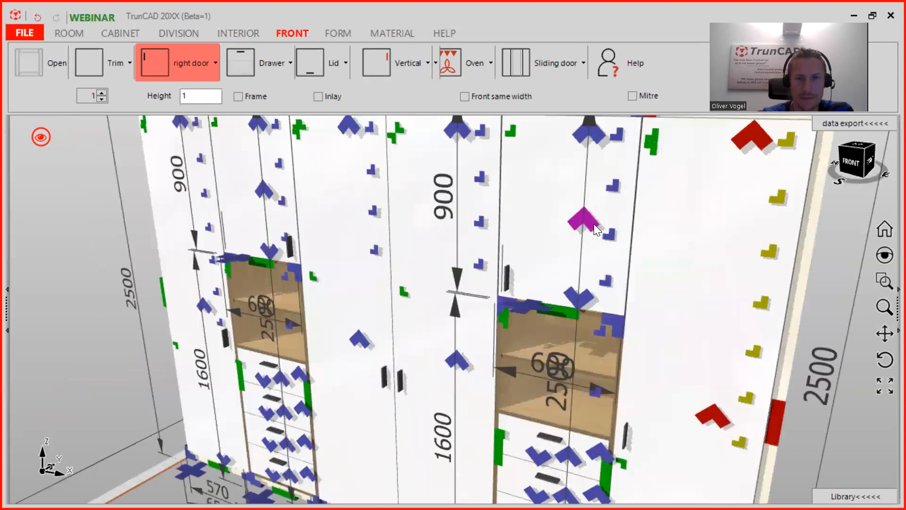
Step: Set the handle type to 0 (no handle) for the upper door above the right-hand open compartment and save the front settings
right_click(593, 224)
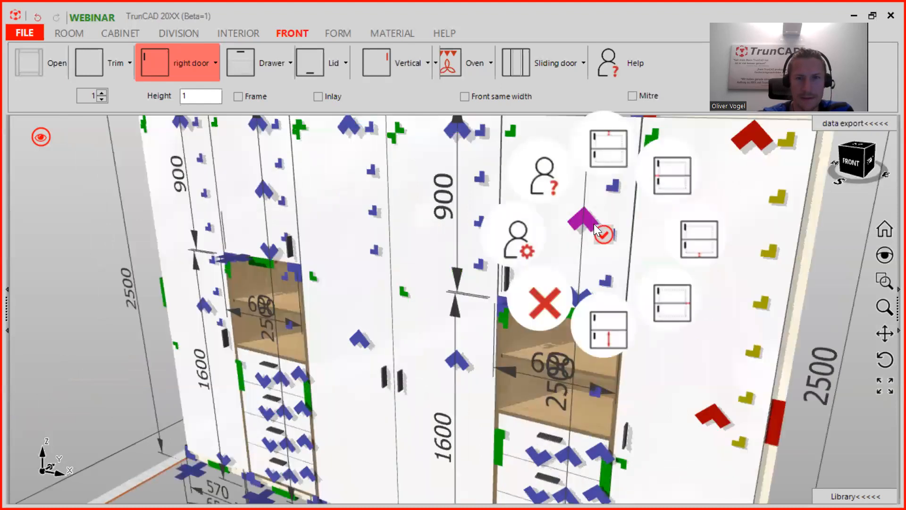
click(514, 234)
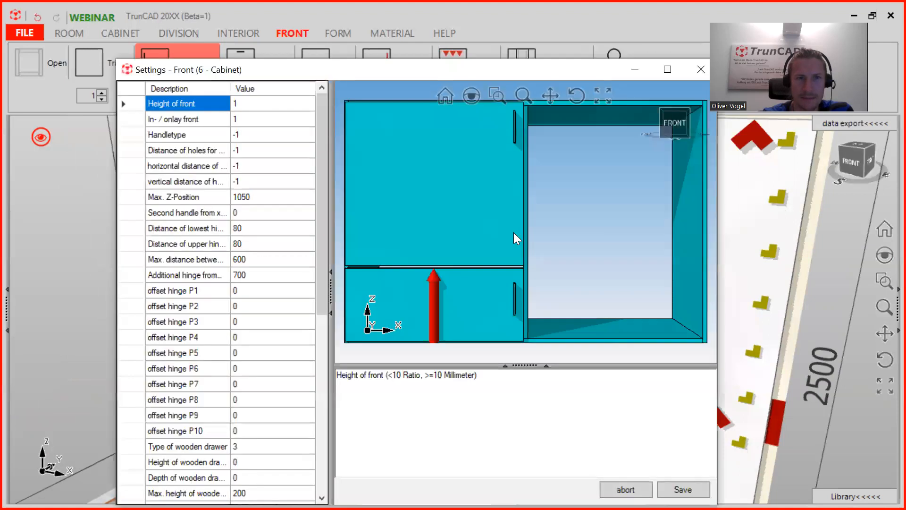
click(248, 104)
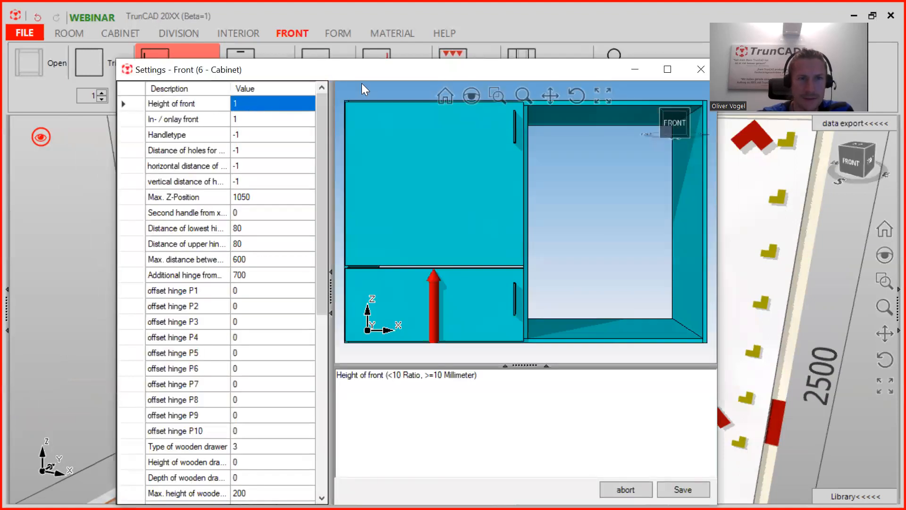
key(Down)
key(Down)
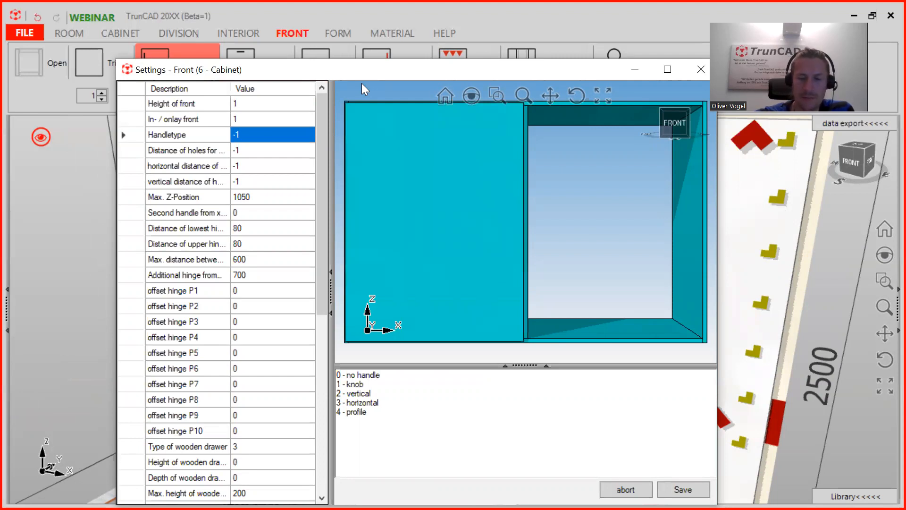
text(0)
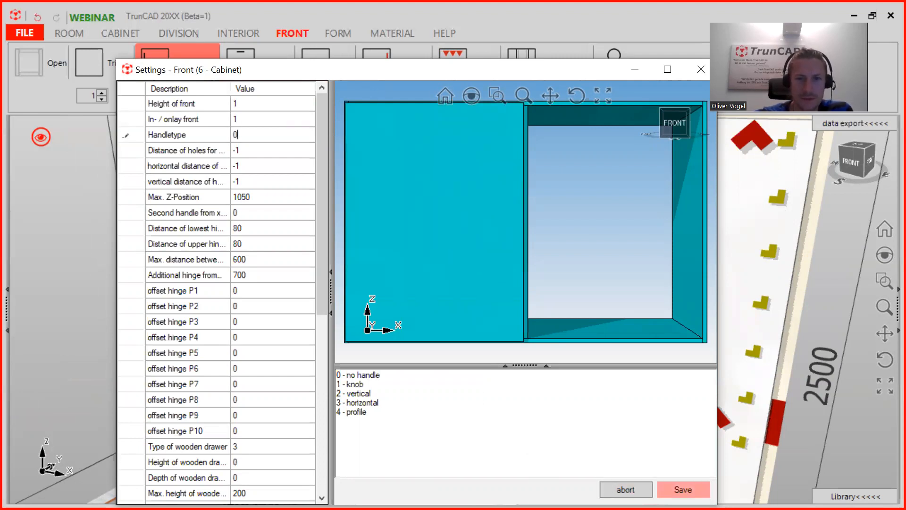
click(684, 490)
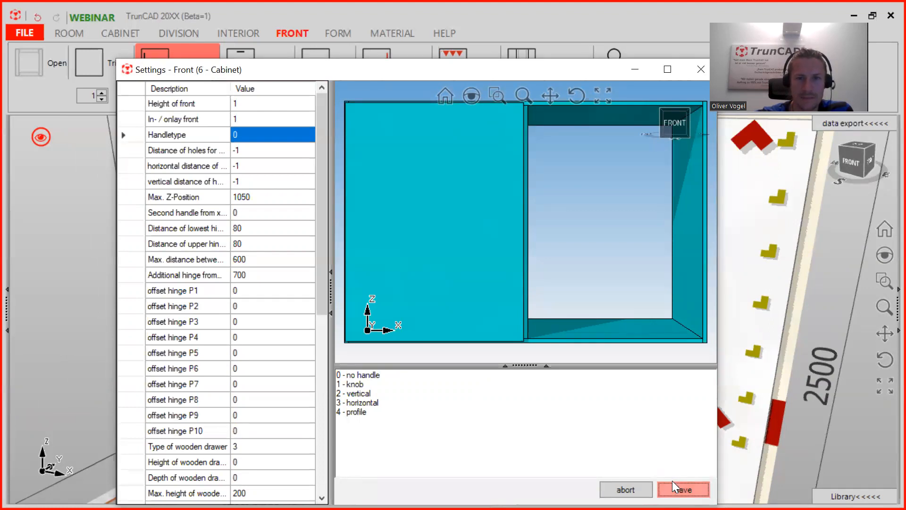
click(683, 490)
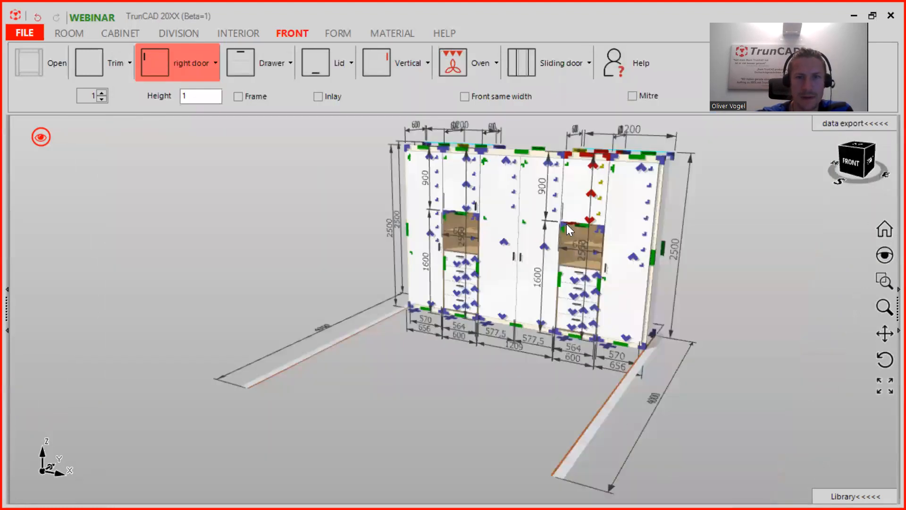
Step: Set the handle type to 0 (no handle) for the second cabinet's upper door and save the front settings
scroll(574, 204, up, 5)
click(296, 157)
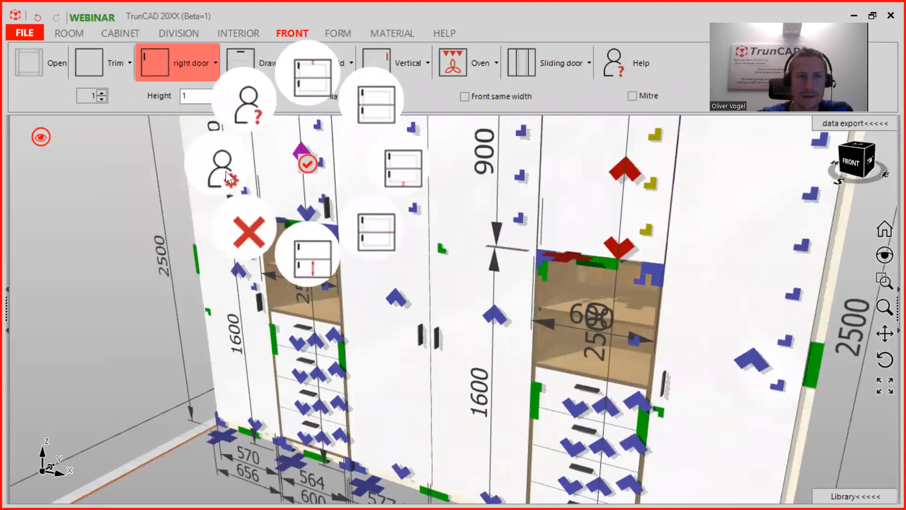
click(226, 172)
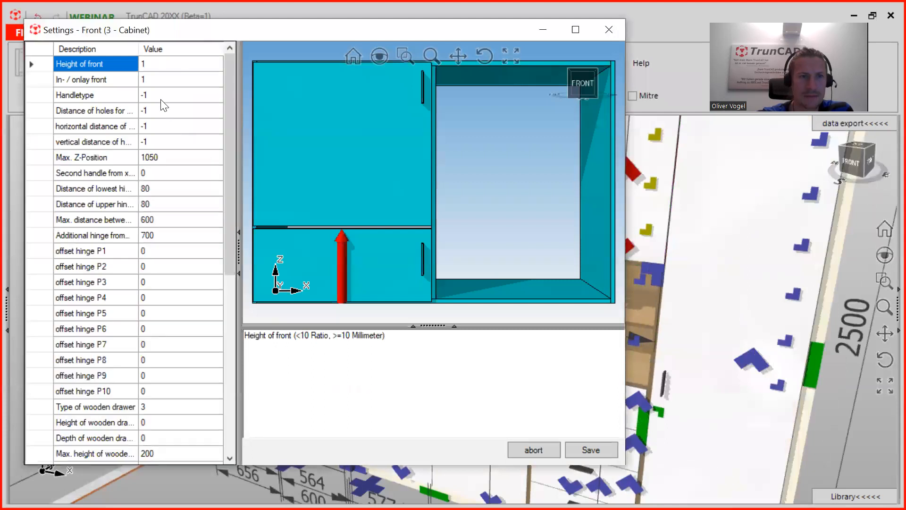
click(155, 97)
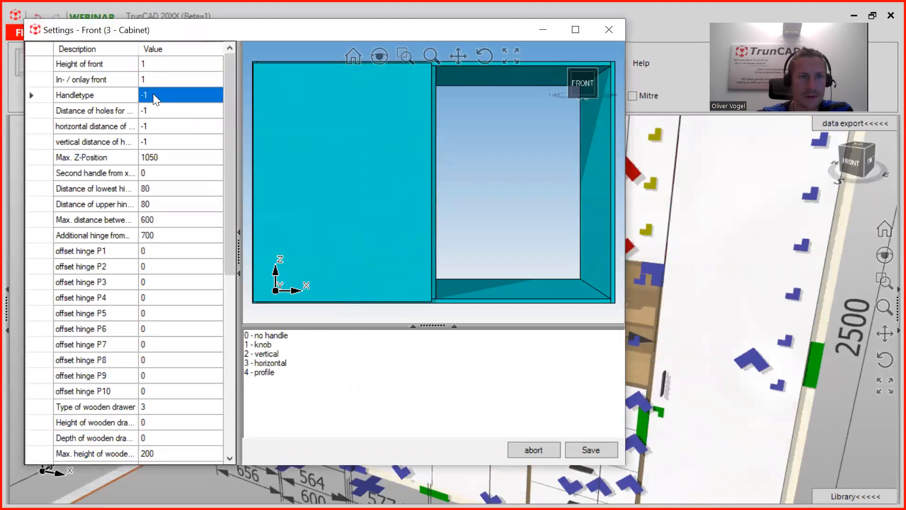
text(0)
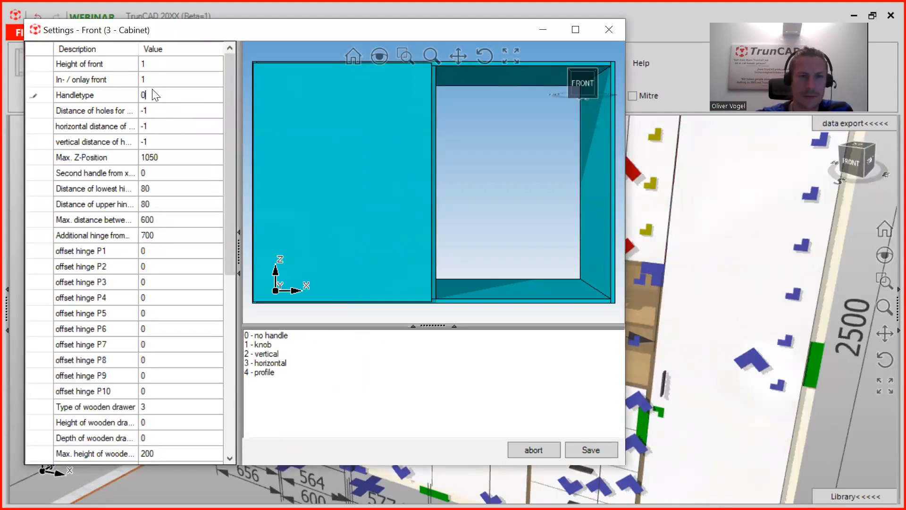
click(581, 444)
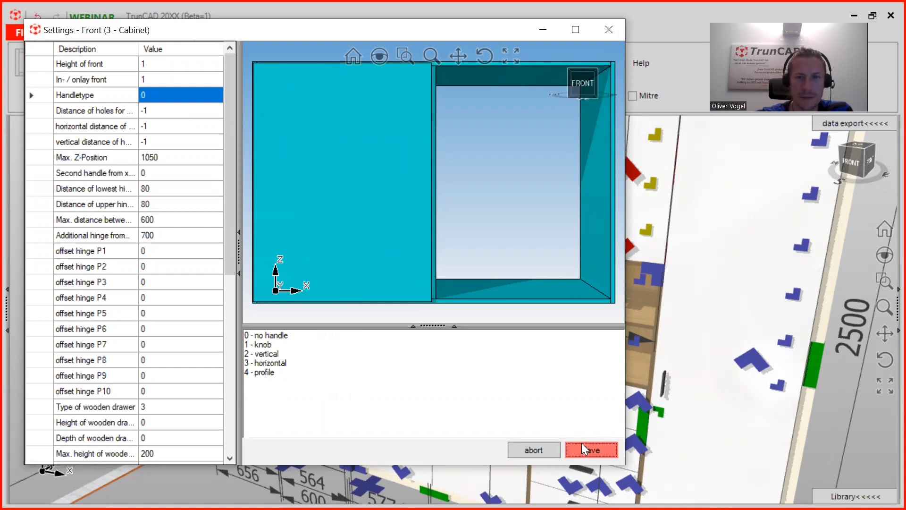
Step: Inspect the handles across the full wardrobe front, comparing the leftmost tall door with the drawers beside it
scroll(290, 340, down, 6)
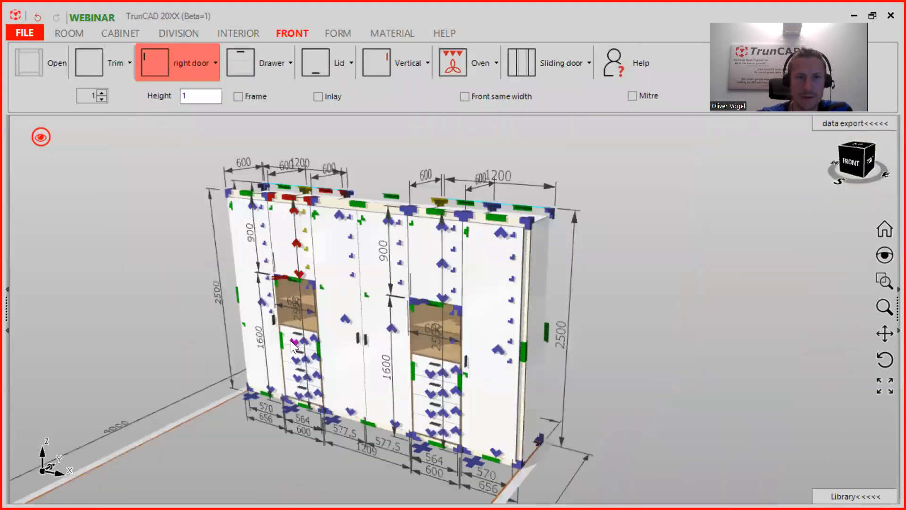
mouse_move(291, 341)
middle_down()
mouse_move(311, 337)
mouse_move(298, 350)
middle_up()
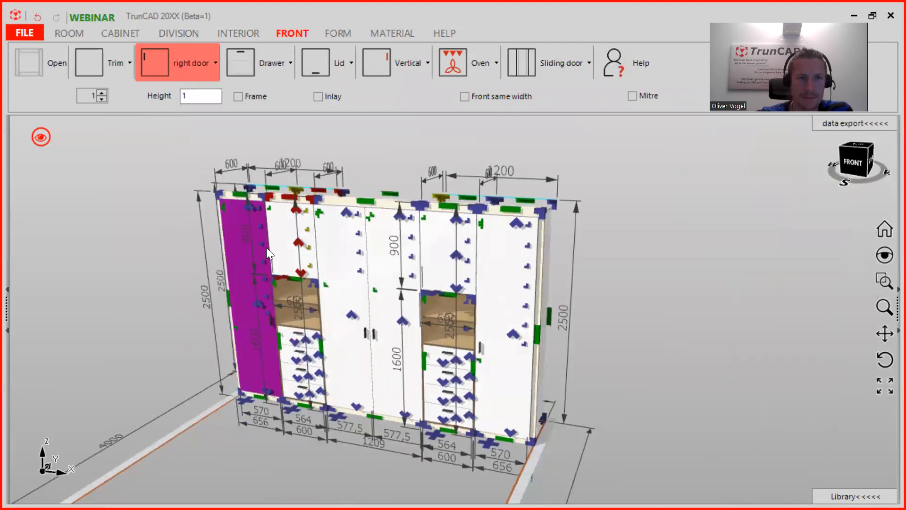
scroll(257, 295, up, 4)
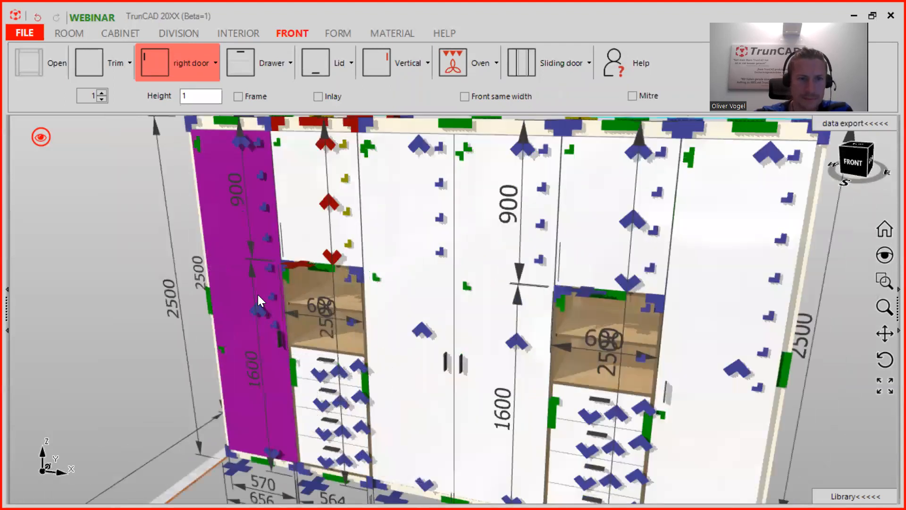
scroll(257, 295, down, 3)
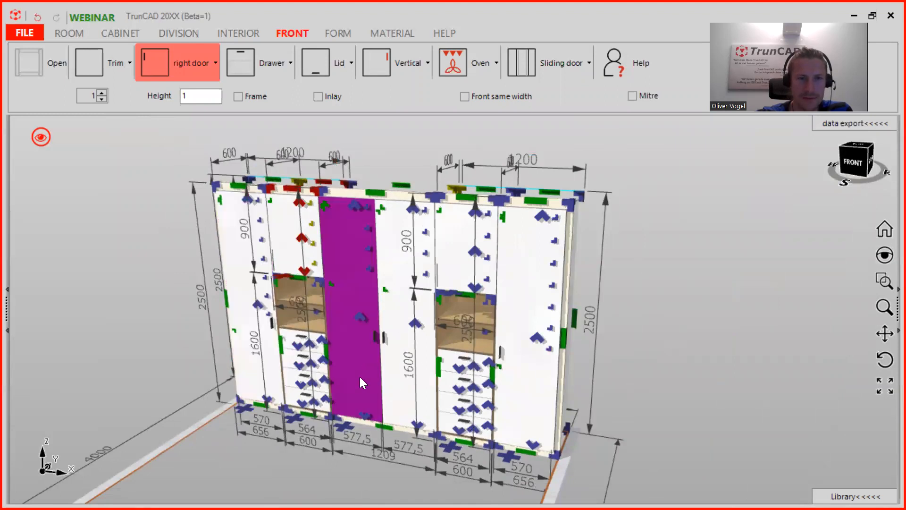
scroll(260, 343, up, 5)
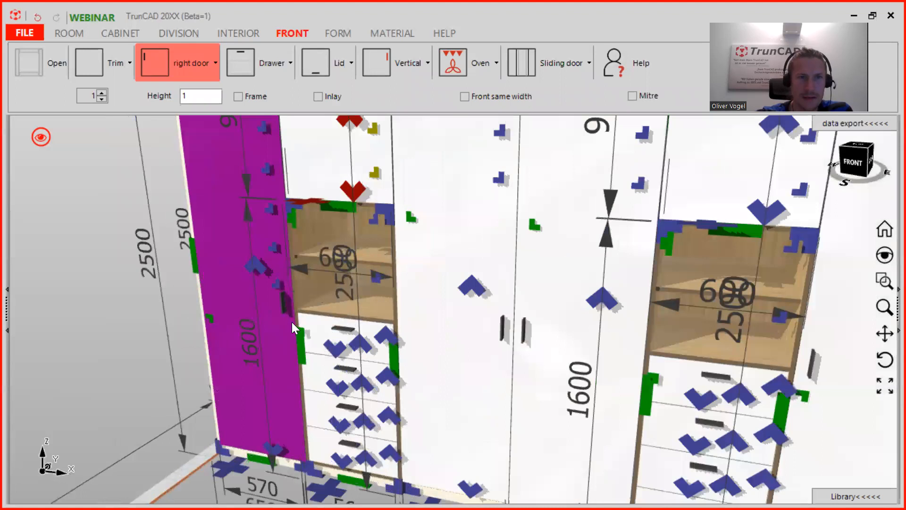
scroll(292, 324, up, 2)
middle_drag(363, 323, 365, 280)
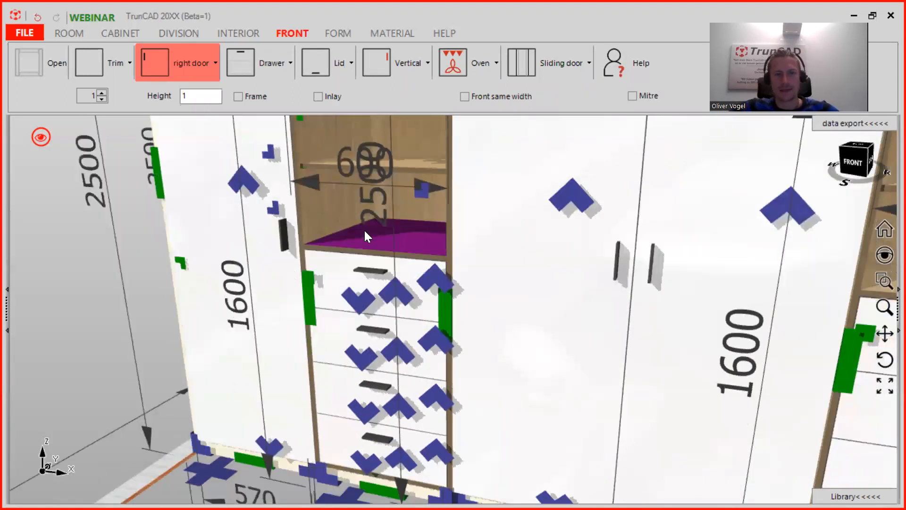
scroll(375, 277, up, 1)
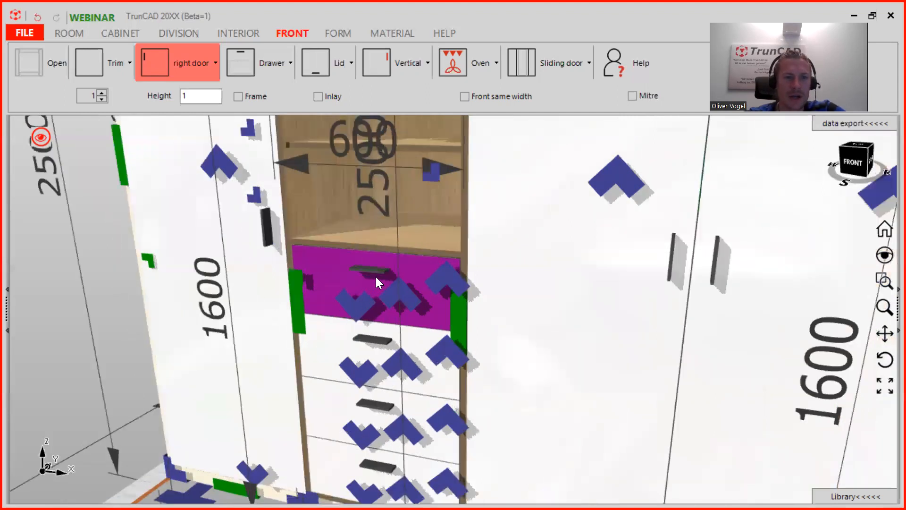
Step: Read the coordinates at the lower front corner of the top drawer's handle in the second cabinet
scroll(376, 279, up, 3)
scroll(414, 302, up, 1)
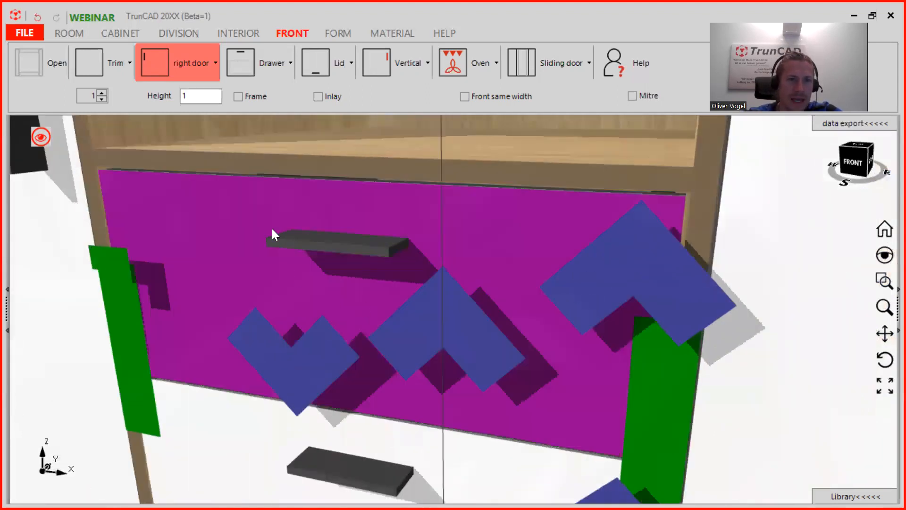
scroll(276, 243, down, 2)
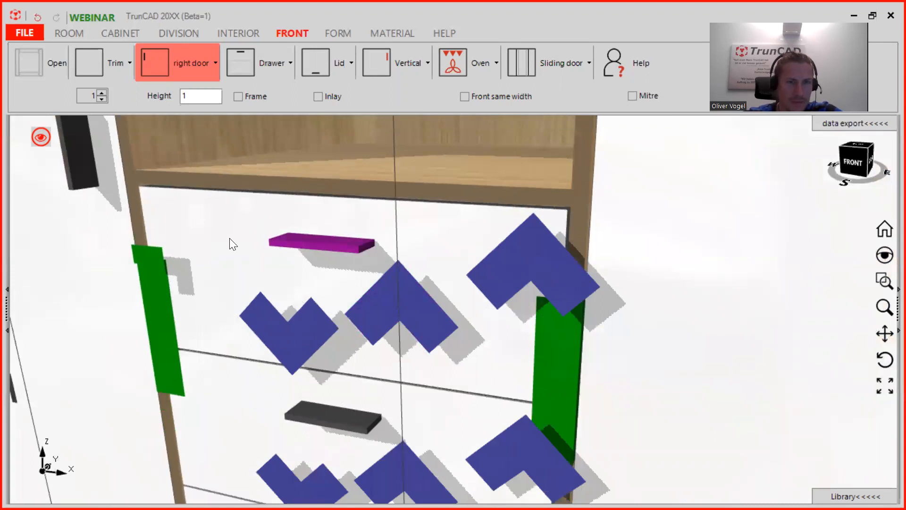
mouse_move(269, 253)
scroll(268, 244, up, 4)
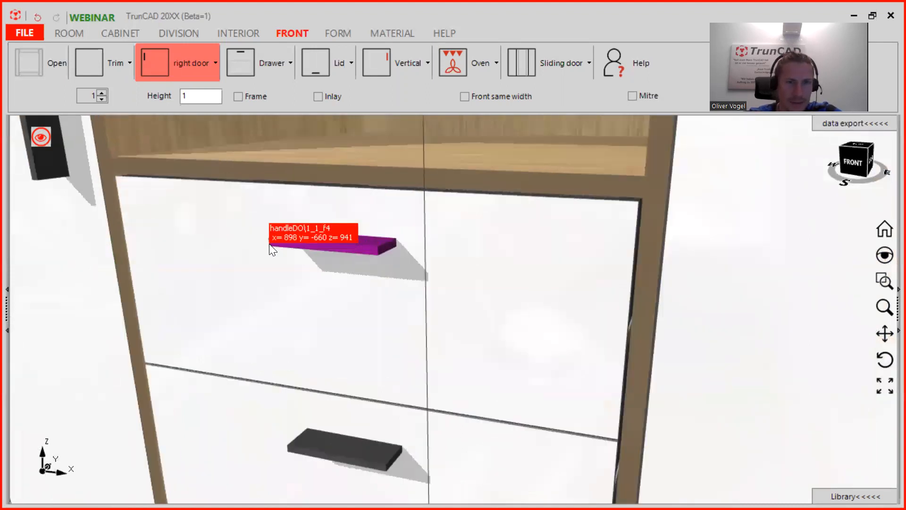
scroll(269, 244, up, 4)
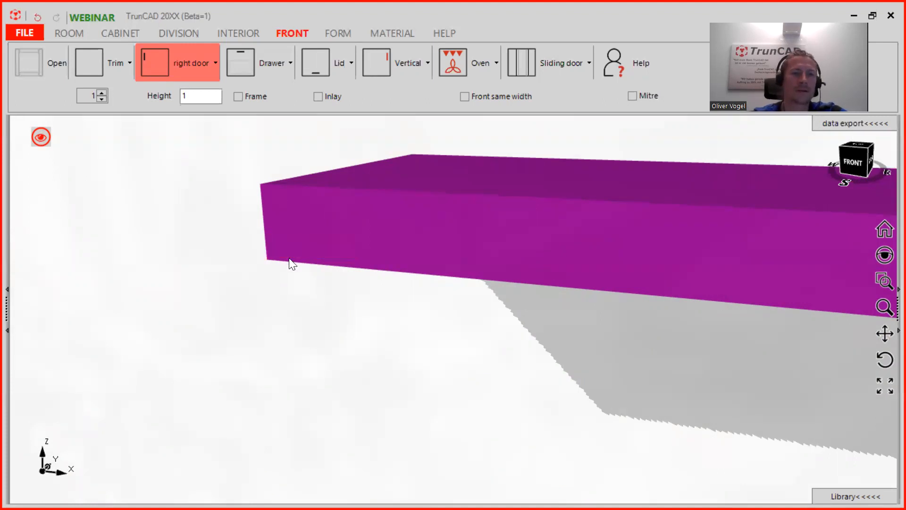
scroll(292, 261, down, 6)
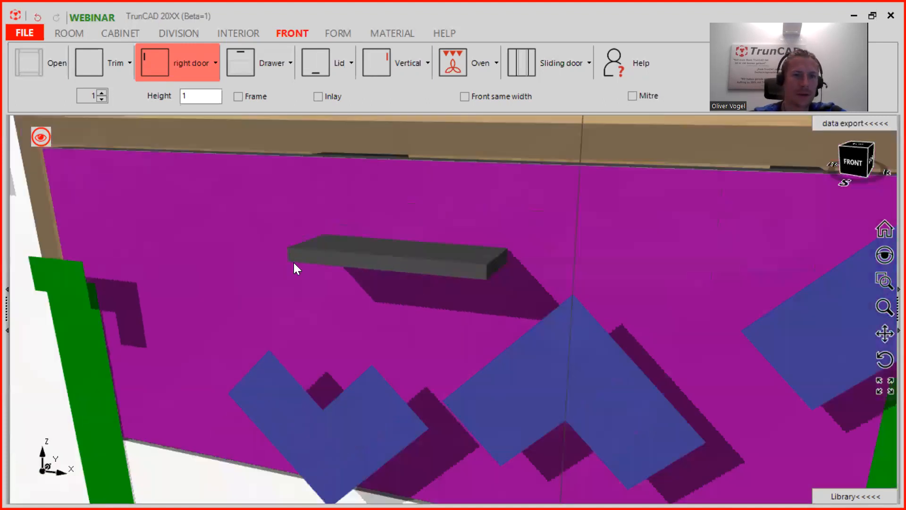
scroll(293, 260, down, 5)
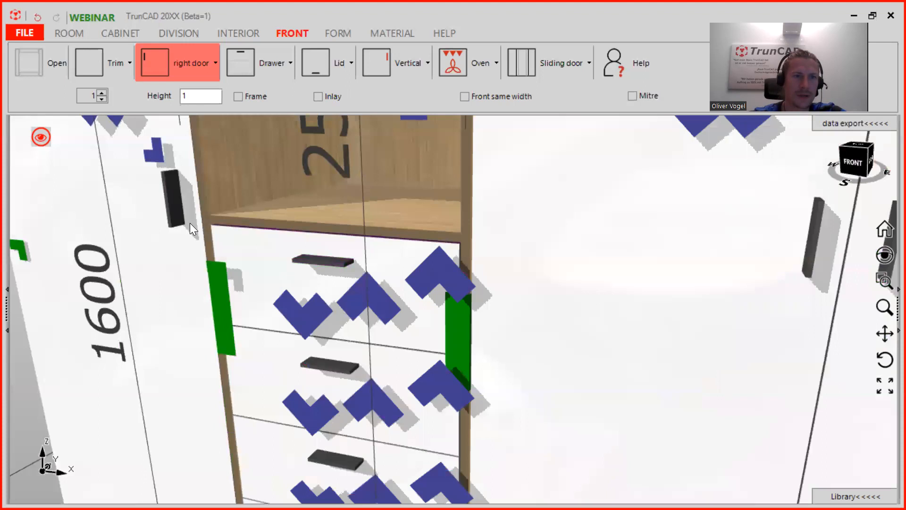
Step: Set the handle type to 3 (horizontal) in the front settings of the leftmost tall door
scroll(190, 222, down, 2)
scroll(211, 234, down, 2)
middle_drag(152, 198, 218, 221)
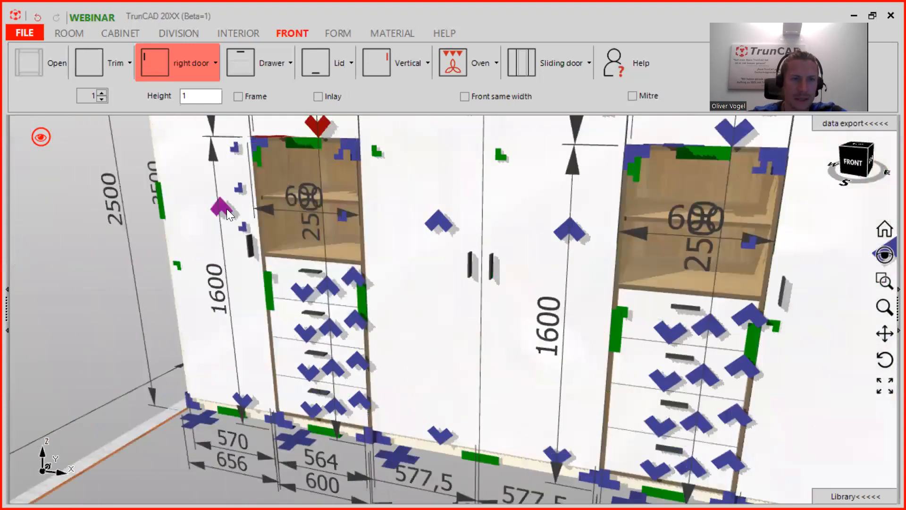
right_click(227, 209)
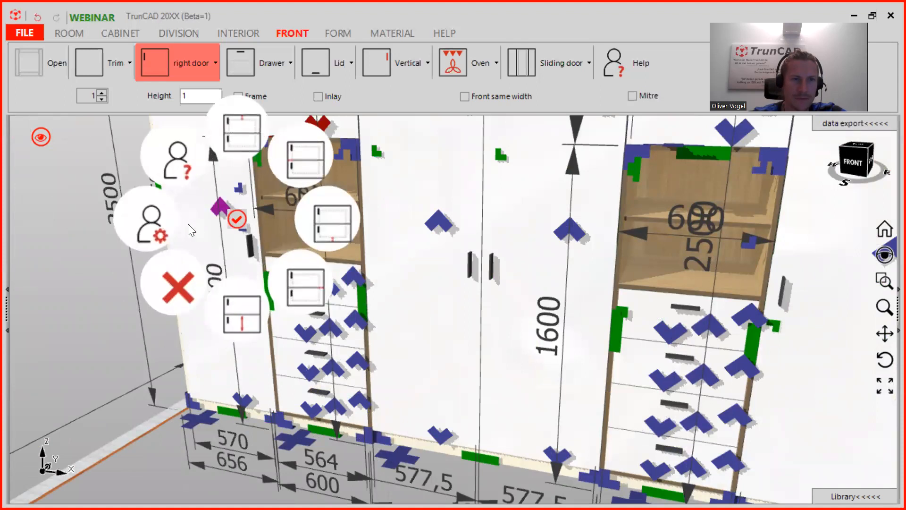
click(159, 222)
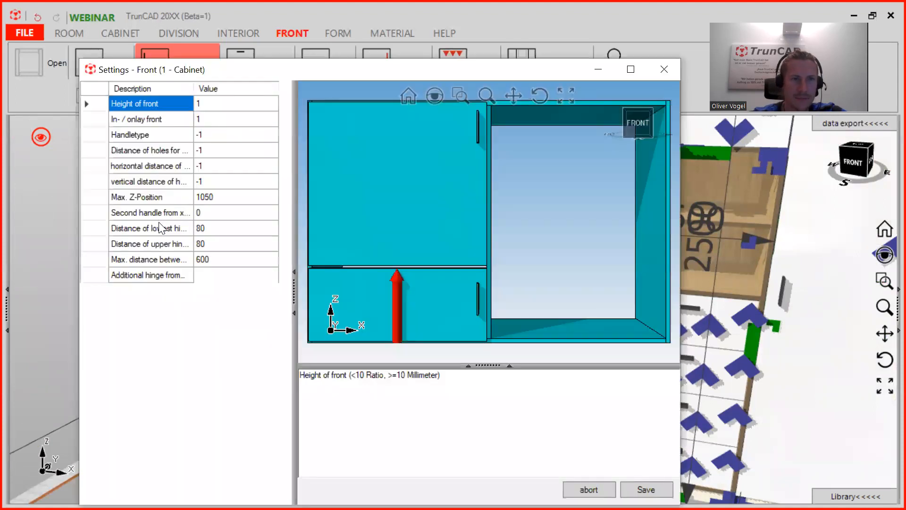
click(206, 137)
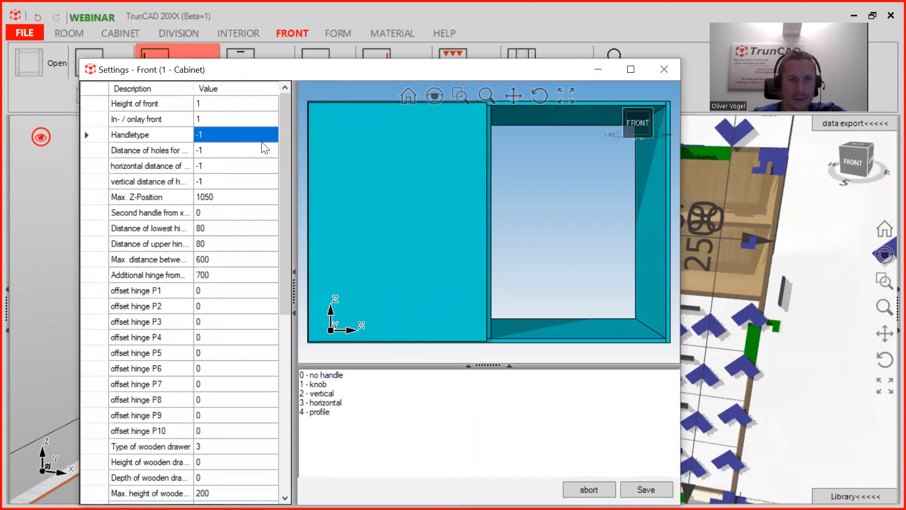
text(3)
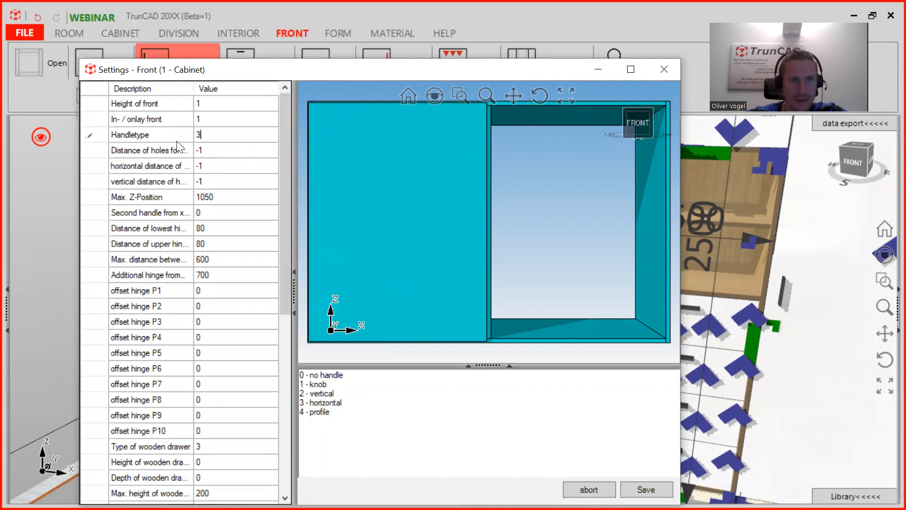
Step: Set the door's distance of holes for handle to 500 and its max. Z-position to 941, and save the front settings
click(212, 145)
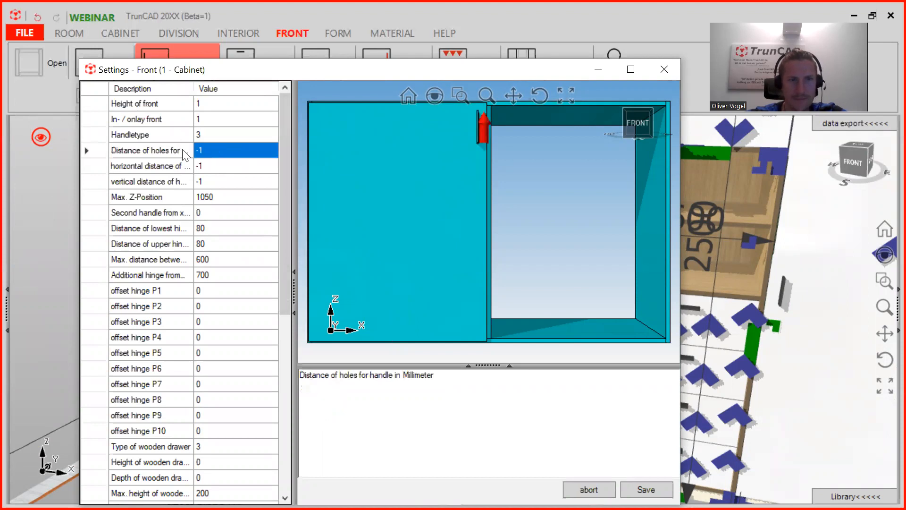
drag(198, 88, 225, 89)
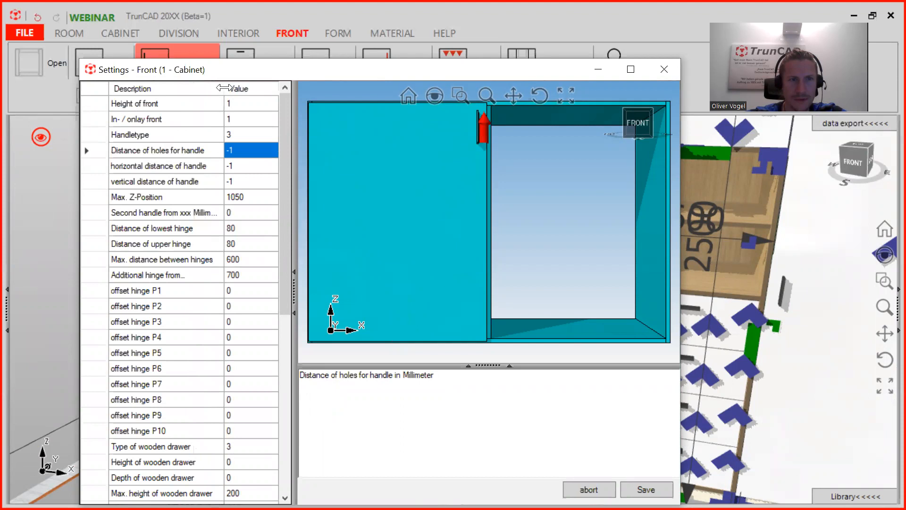
click(234, 153)
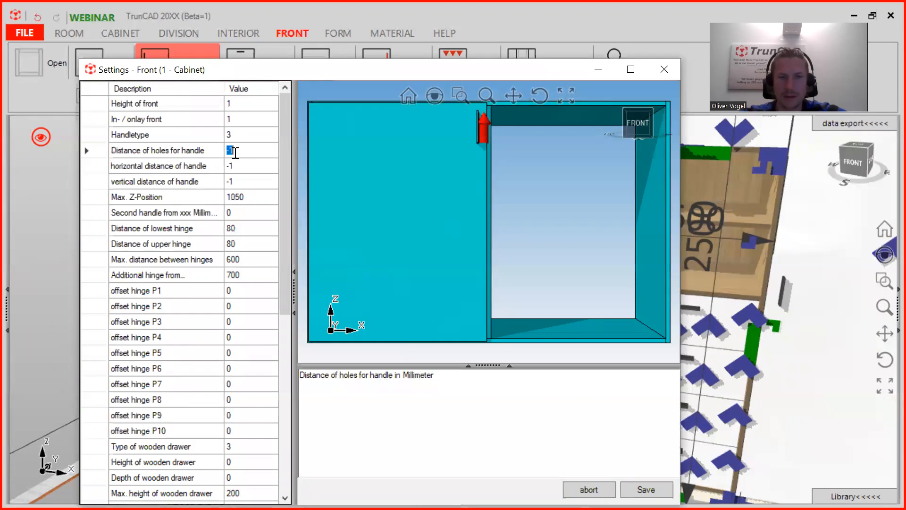
text(500)
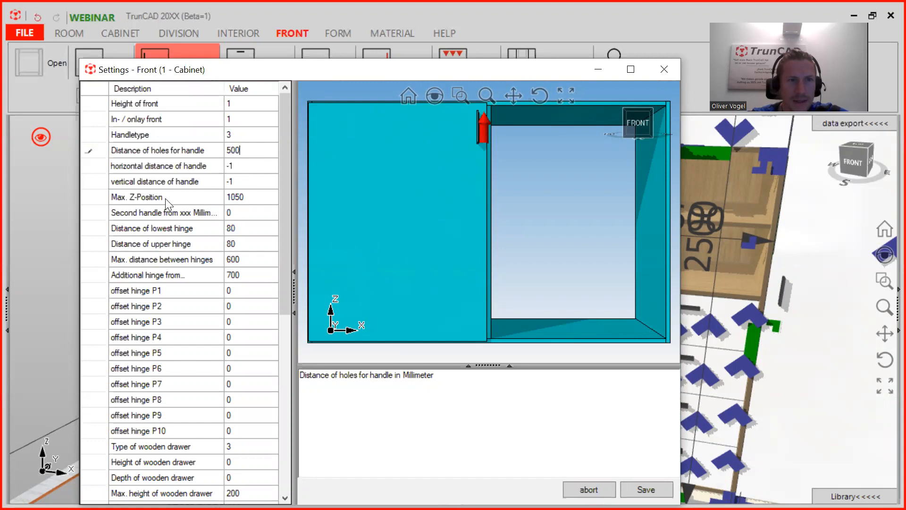
click(252, 195)
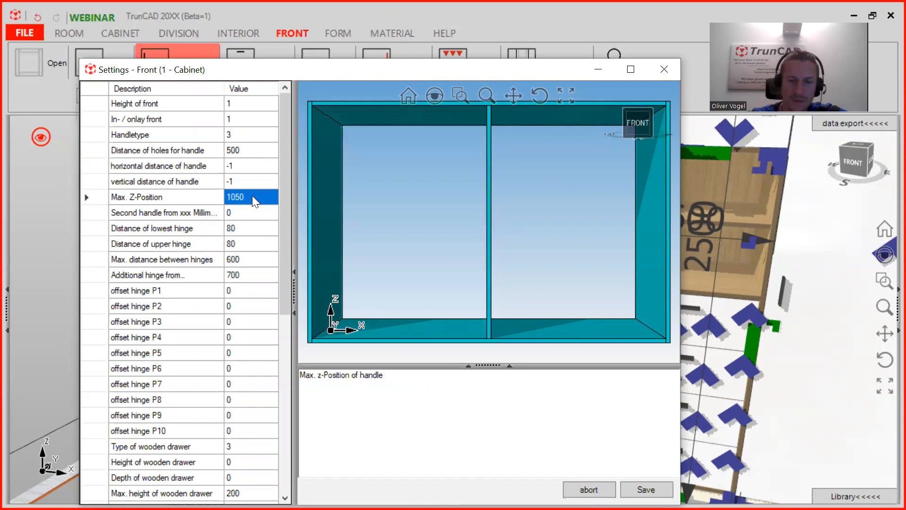
text(941)
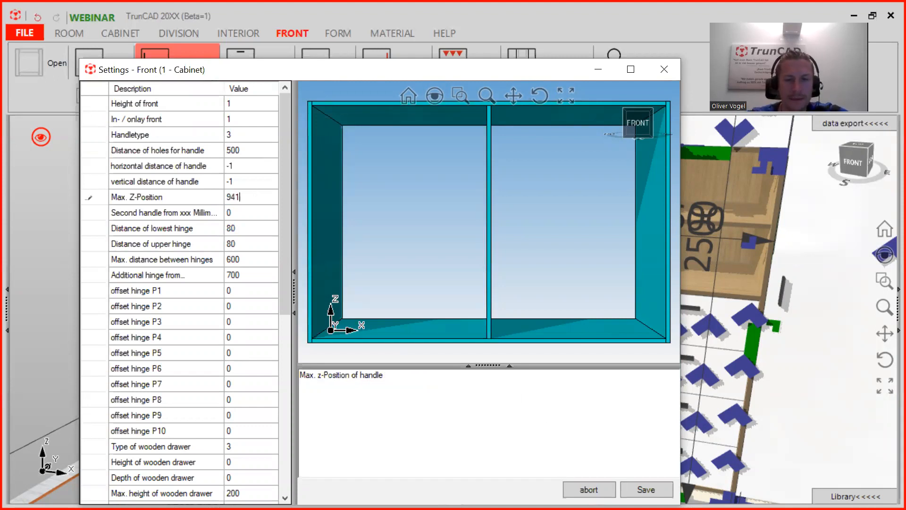
click(647, 489)
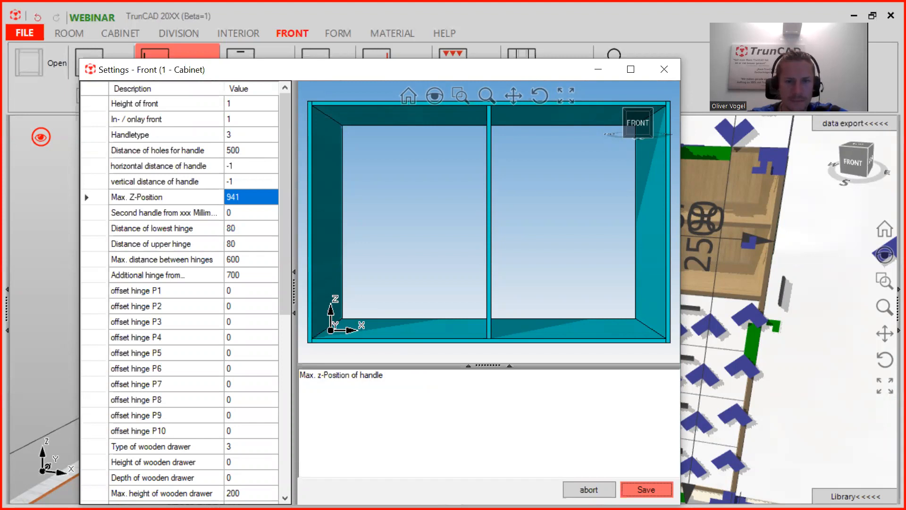
Step: Examine the horizontal handle on the leftmost door and its alignment with the neighbouring top drawer's handle
scroll(397, 260, up, 5)
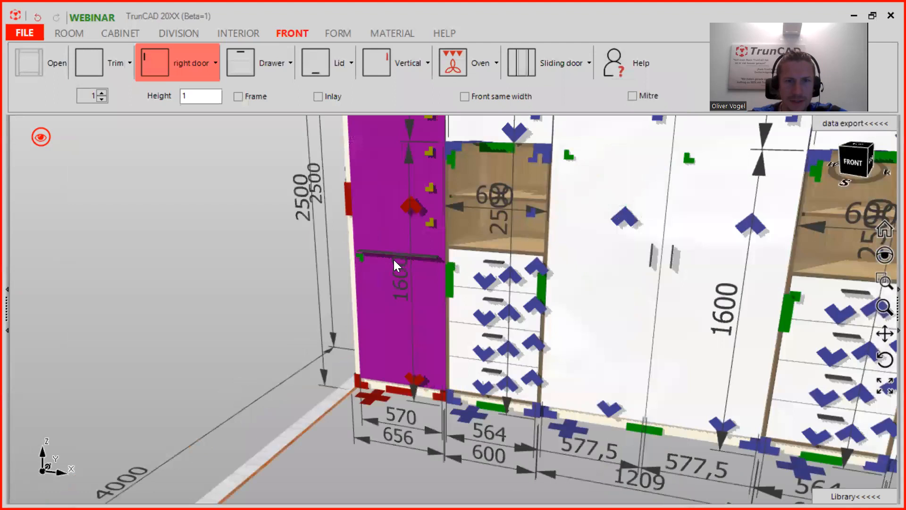
scroll(457, 259, up, 2)
scroll(438, 257, up, 4)
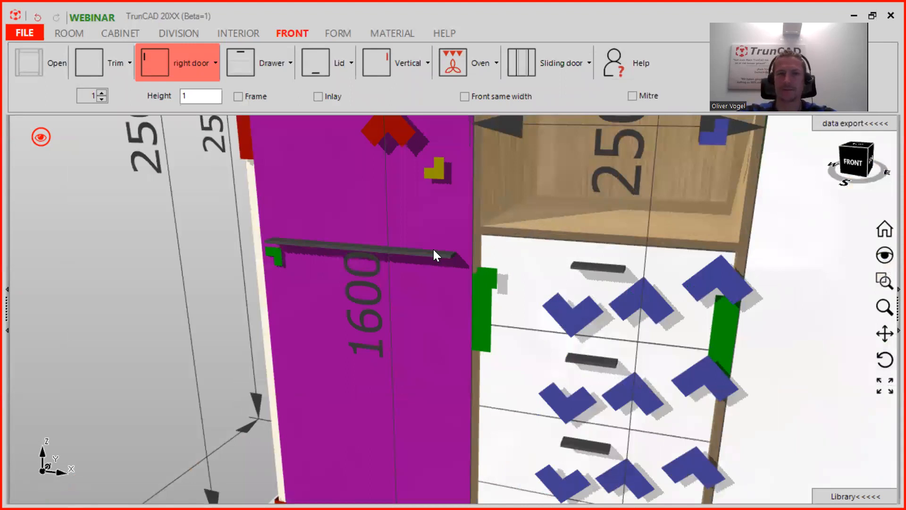
scroll(576, 299, down, 3)
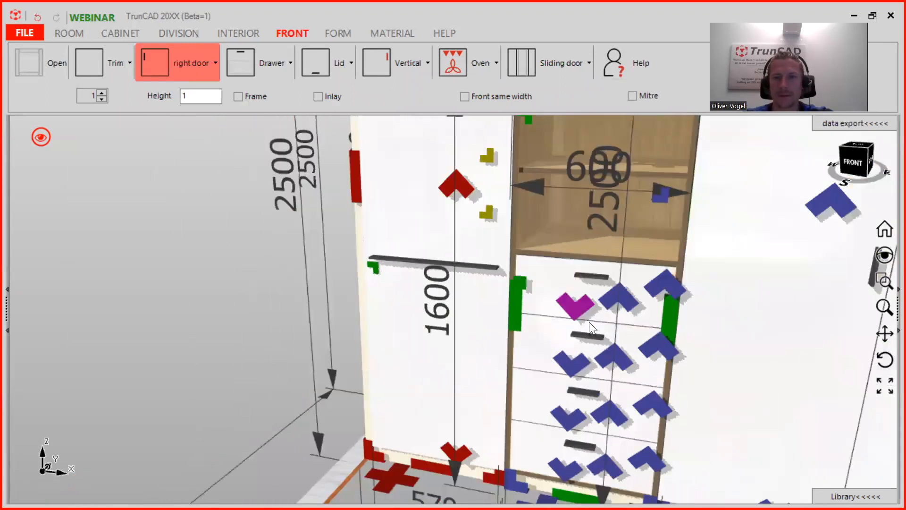
scroll(589, 322, down, 4)
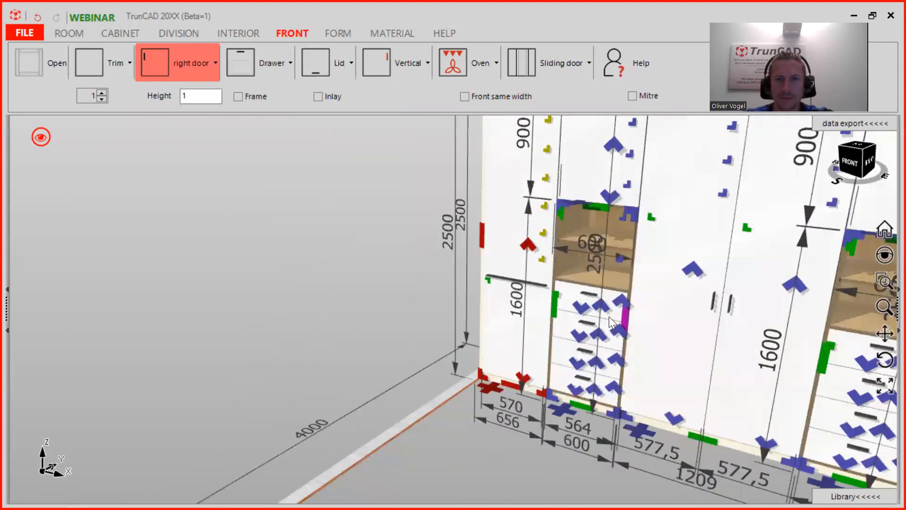
scroll(610, 316, up, 5)
scroll(567, 270, up, 3)
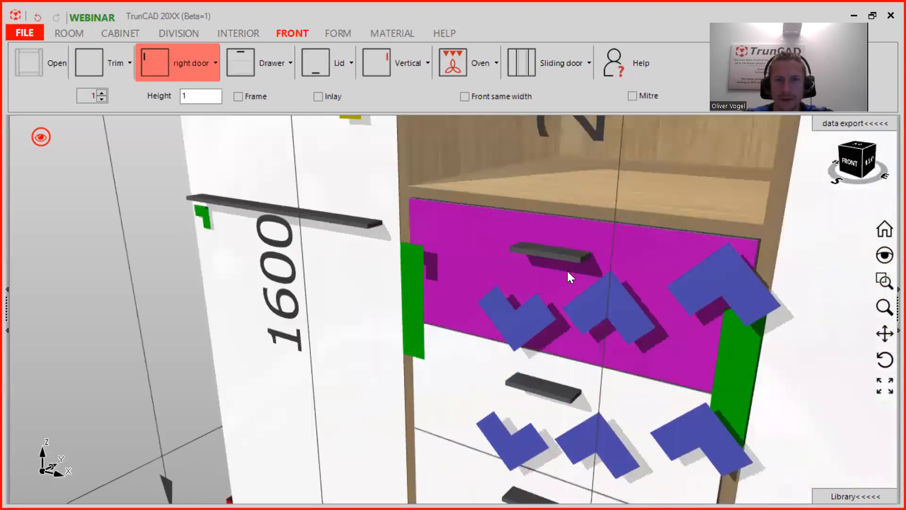
scroll(642, 321, down, 1)
scroll(641, 321, down, 2)
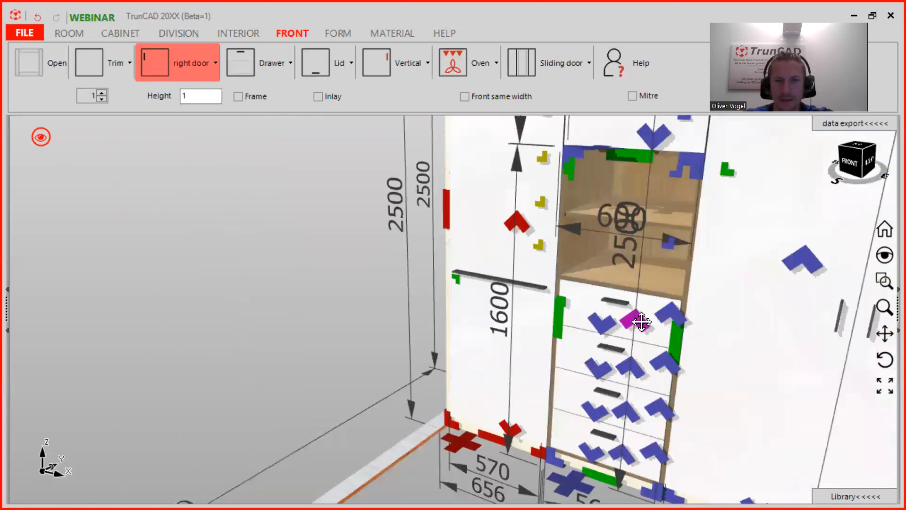
Step: Set the distance of holes for handle to 500 on the second cabinet's top drawer and save the front settings
scroll(623, 288, up, 3)
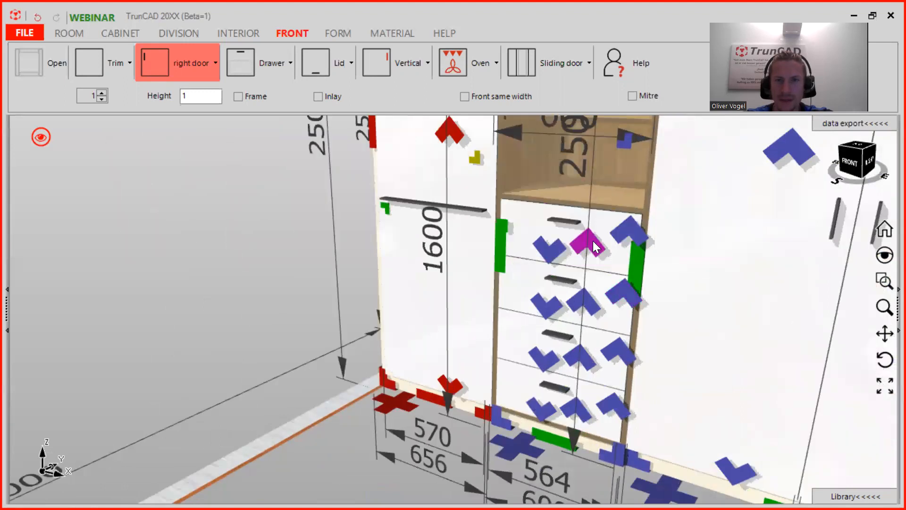
click(593, 240)
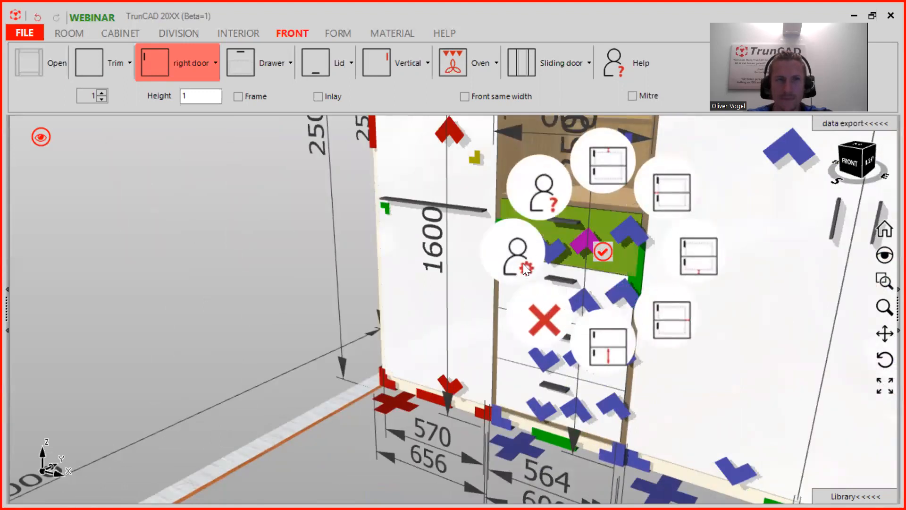
click(524, 265)
click(162, 118)
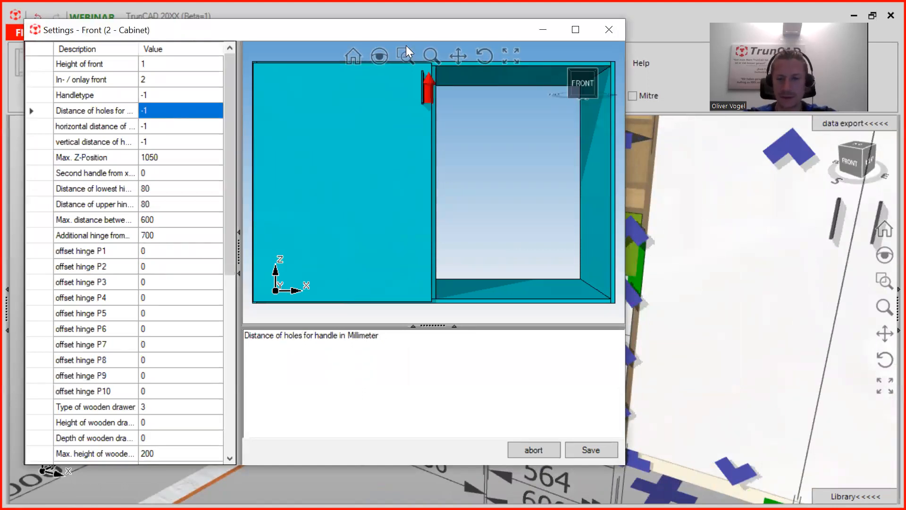
text(500)
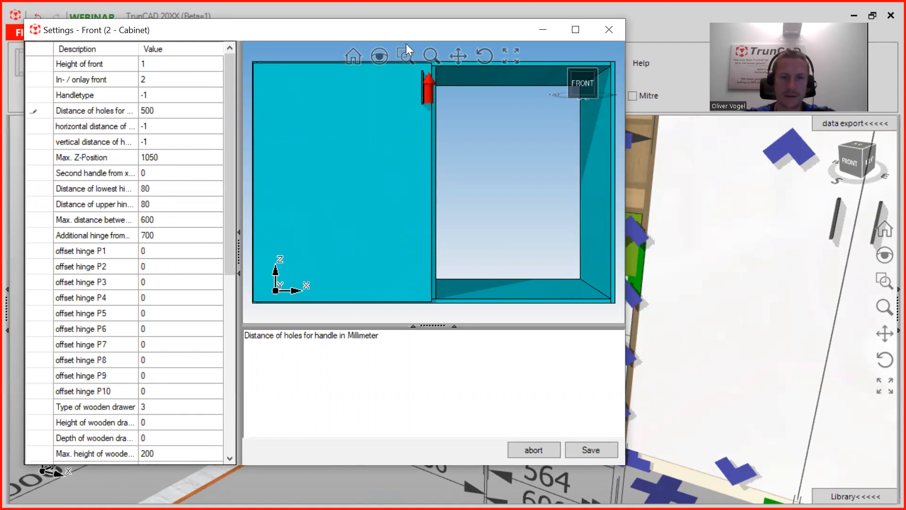
click(580, 448)
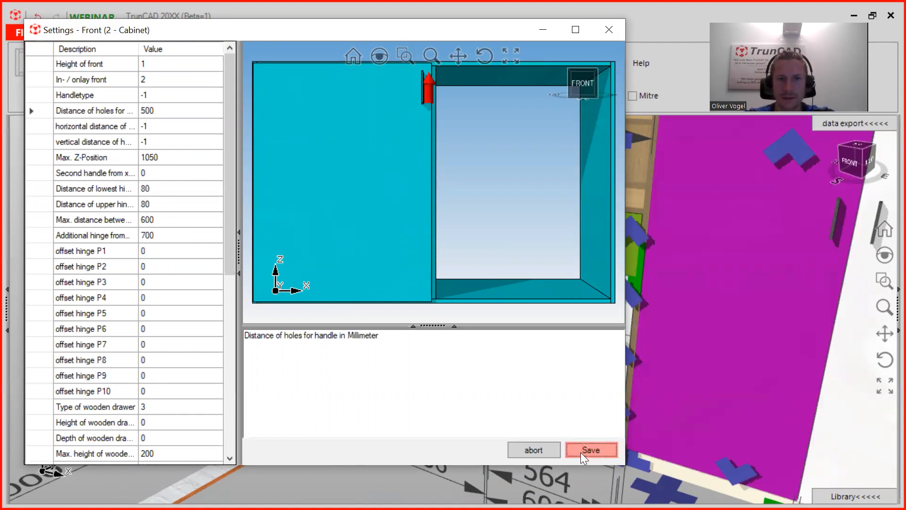
click(582, 451)
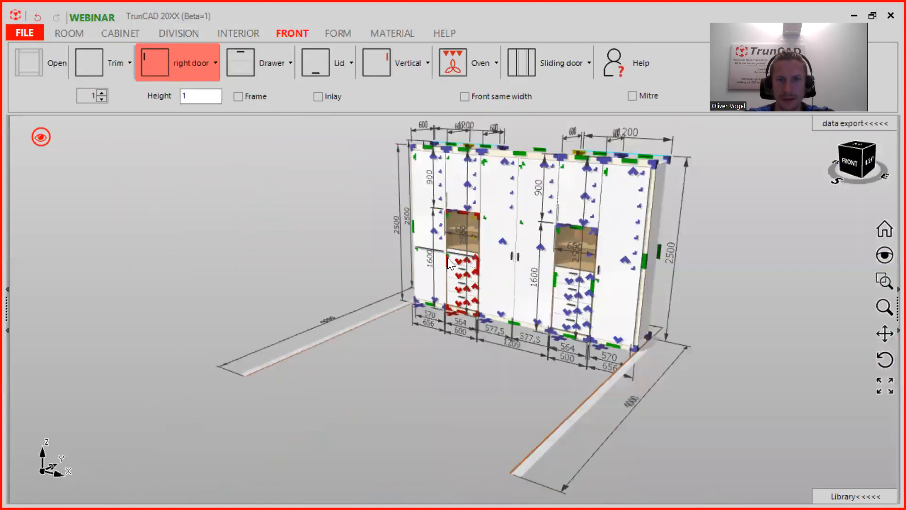
Step: Set the distance of holes for handle to 500 on the second drawer from the top in the same cabinet and save
scroll(448, 262, up, 5)
scroll(447, 260, up, 3)
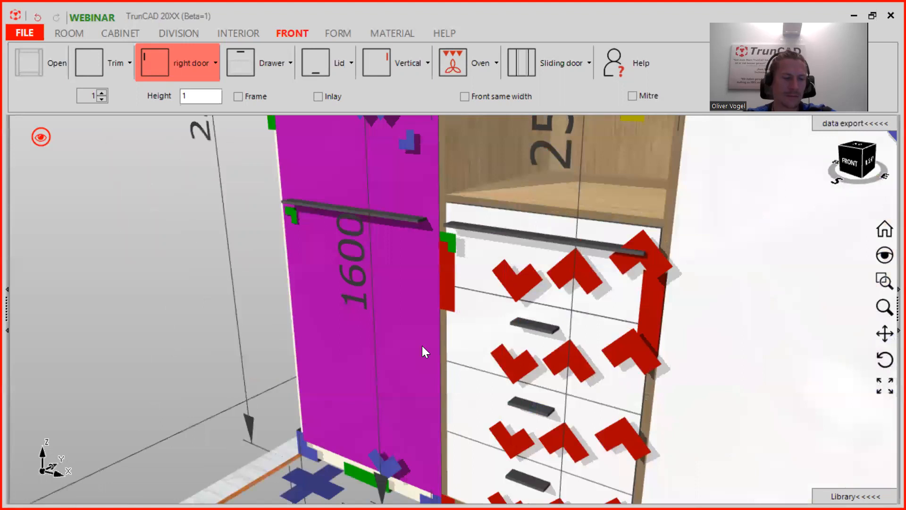
scroll(489, 395, down, 5)
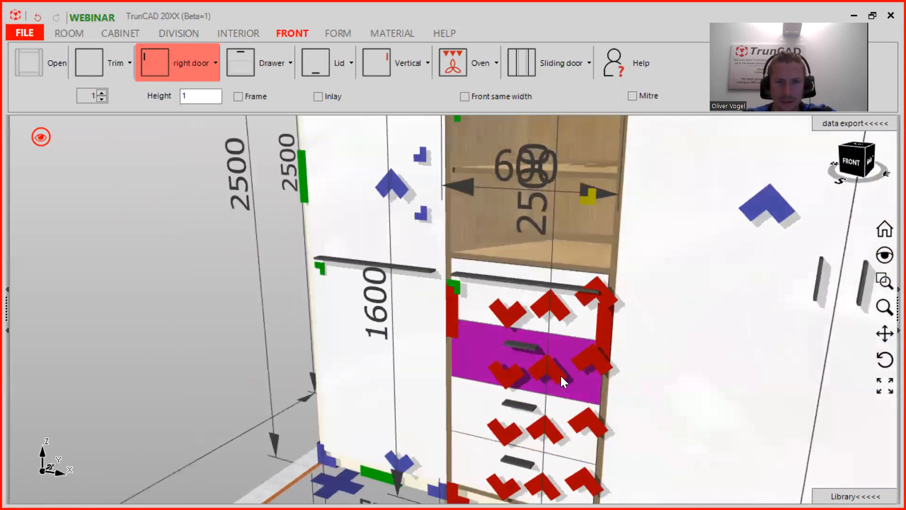
middle_drag(561, 375, 522, 360)
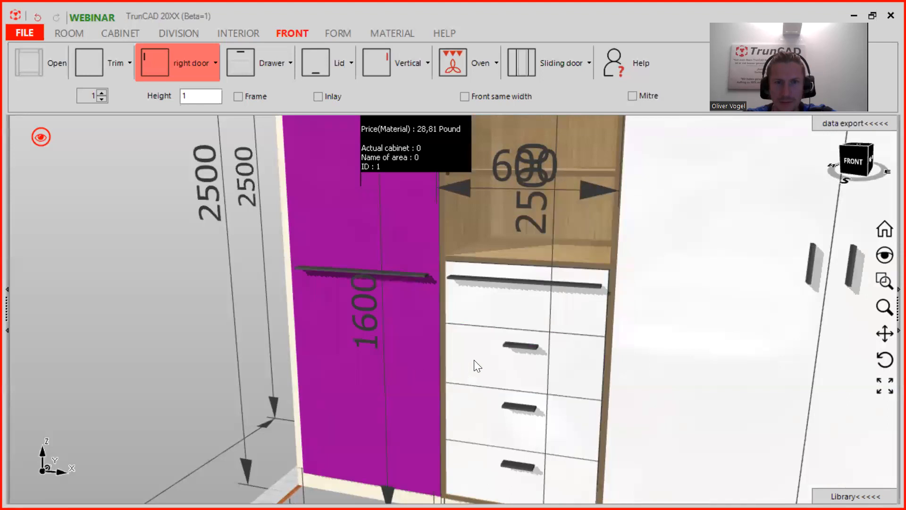
mouse_move(557, 360)
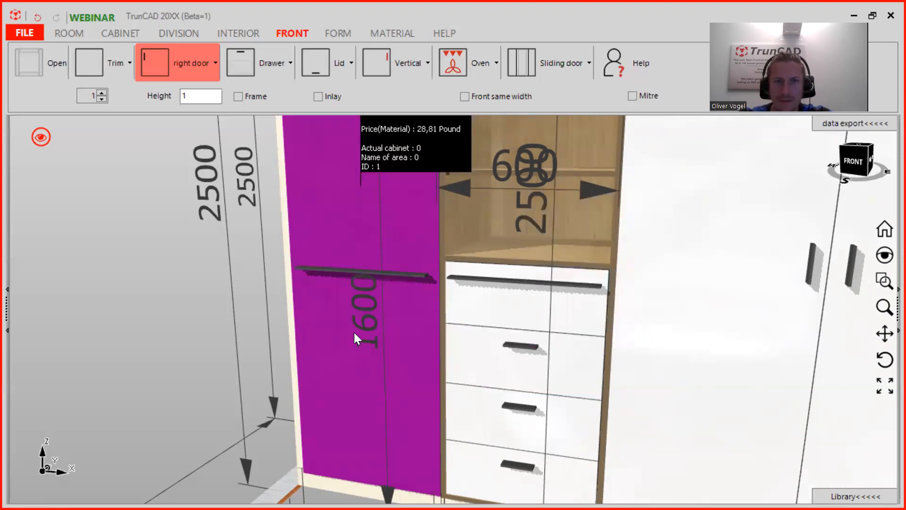
click(354, 316)
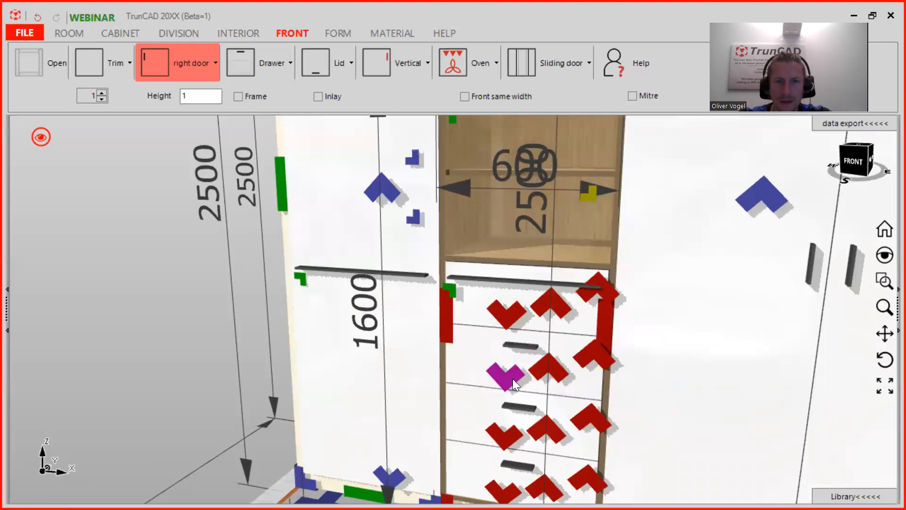
click(513, 378)
click(448, 399)
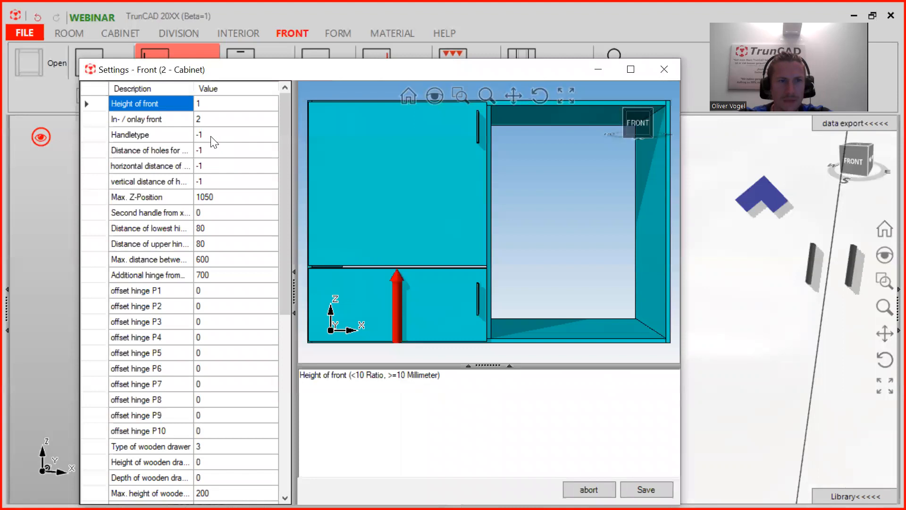
click(218, 150)
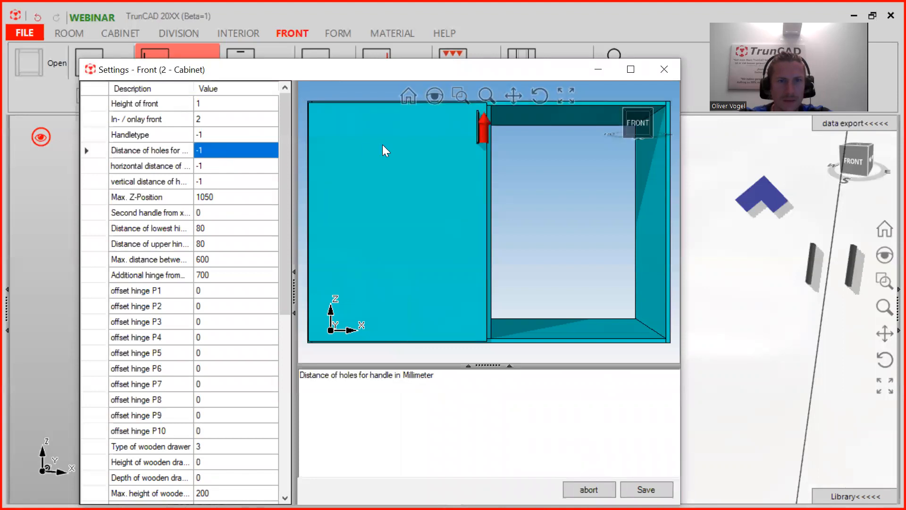
text(500)
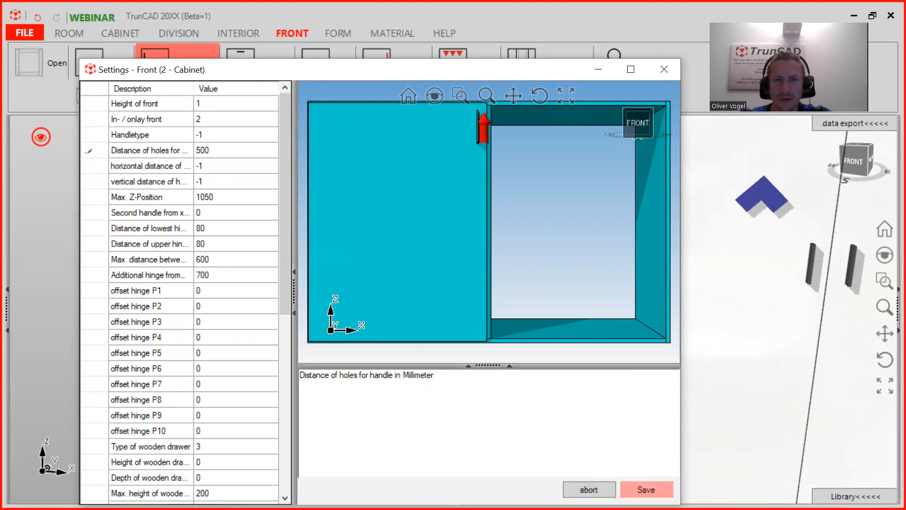
click(645, 489)
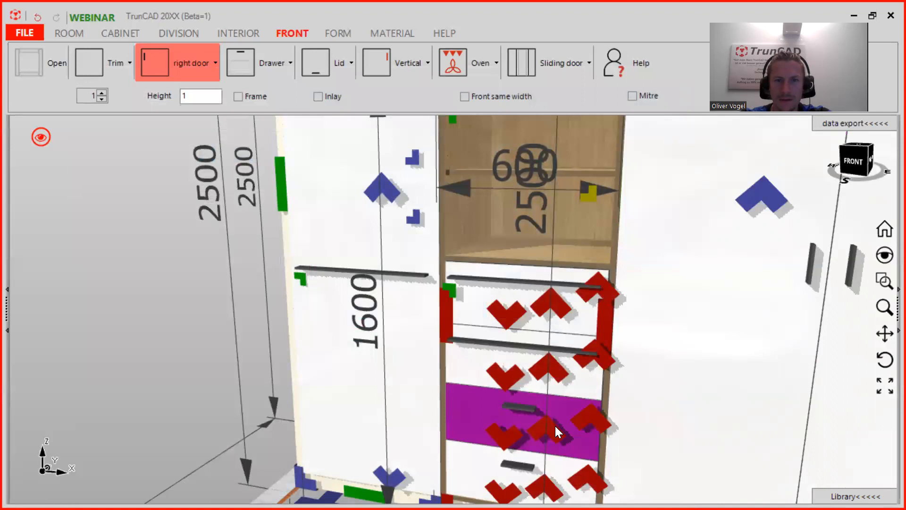
Step: Set the distance of holes for handle to 500 on the third drawer from the top and save its front settings
click(556, 428)
click(488, 455)
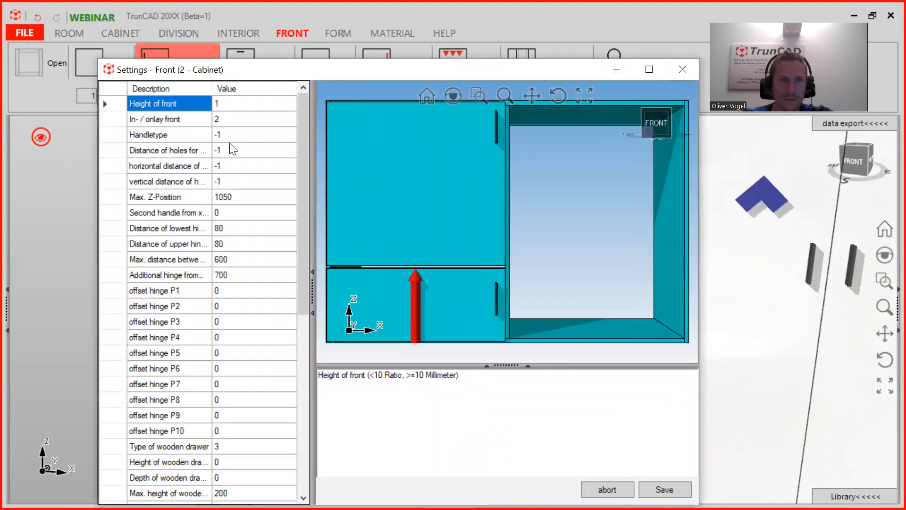
click(234, 150)
text(500)
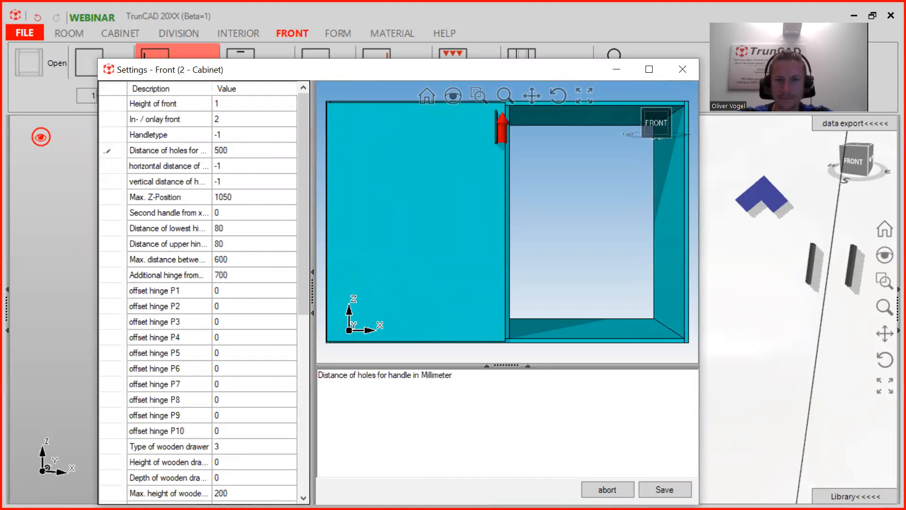
key(Return)
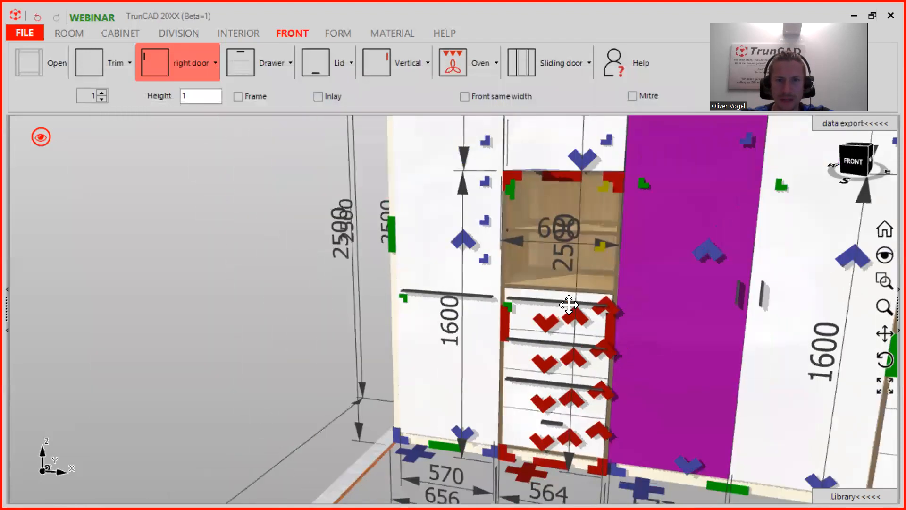
Step: Set the distance of holes for handle to 500 on the second cabinet's bottom drawer and save its front settings
middle_drag(569, 305, 543, 285)
middle_drag(572, 327, 513, 360)
scroll(486, 357, up, 4)
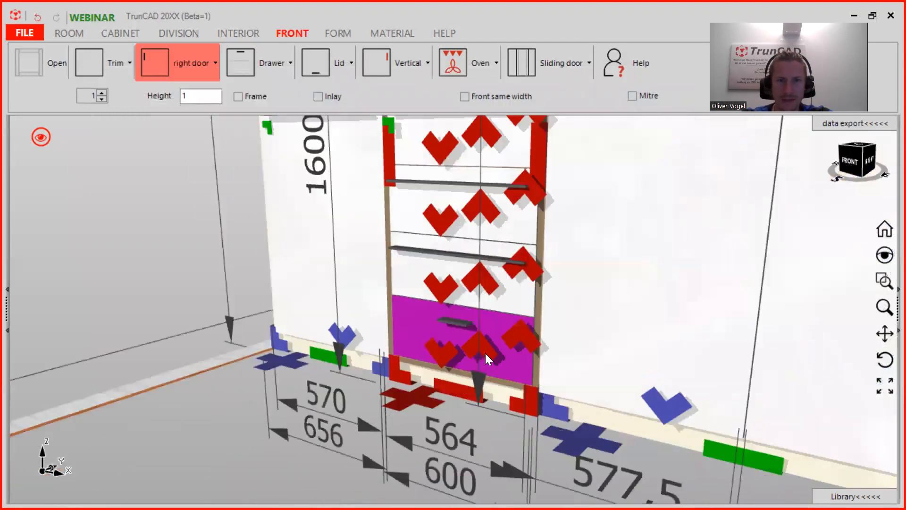
click(485, 354)
click(411, 370)
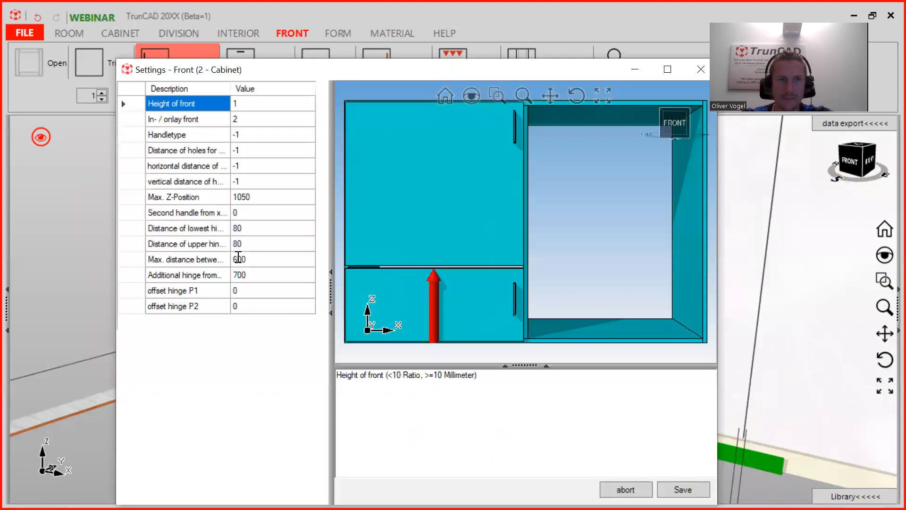
click(249, 136)
click(249, 150)
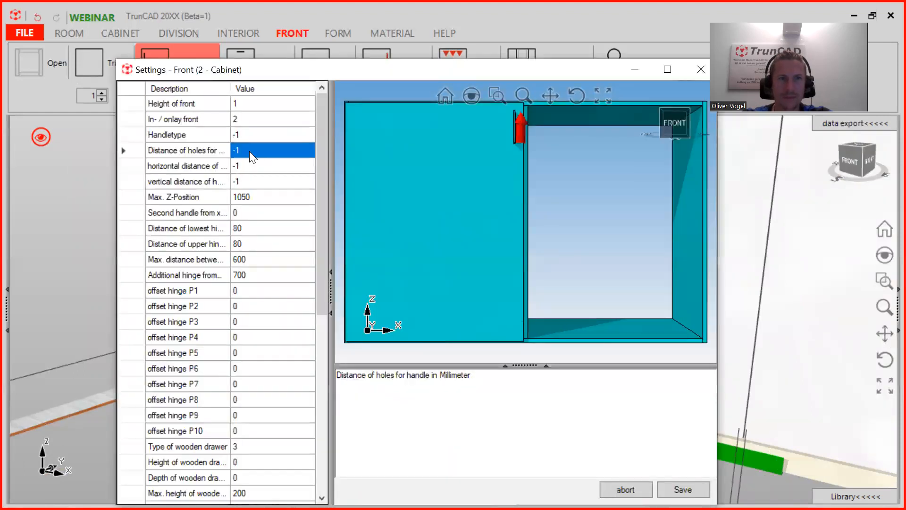
text(500)
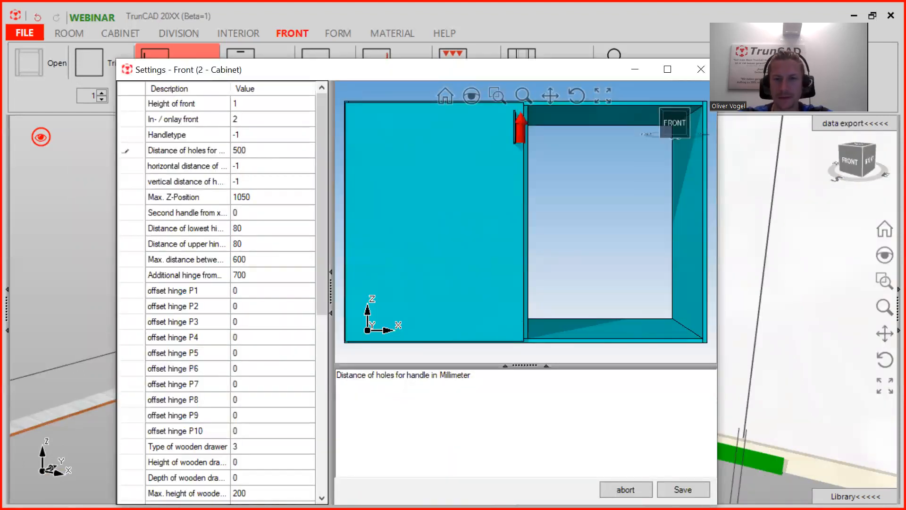
key(Return)
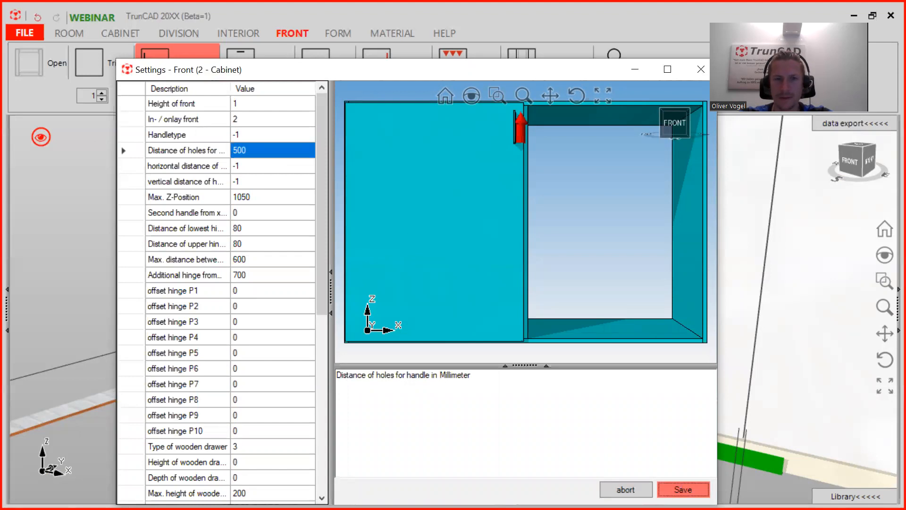
key(Return)
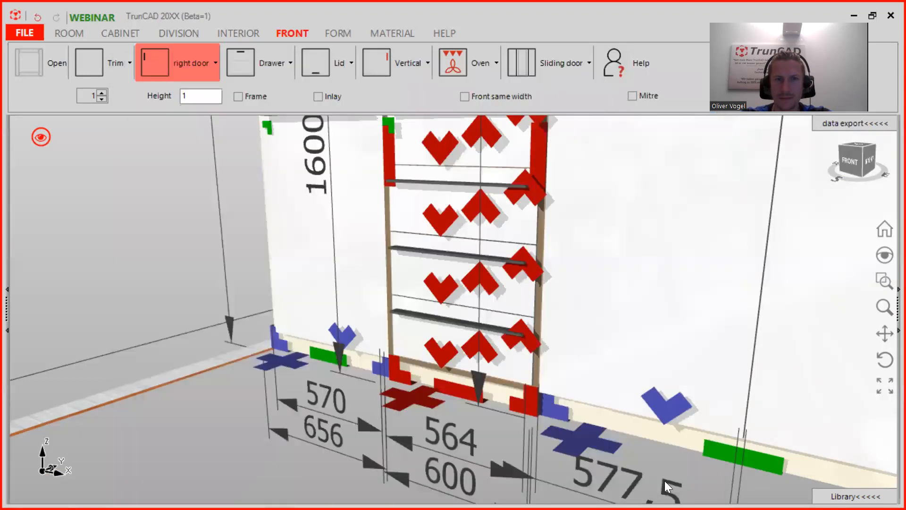
Step: Set the handle type to 3 (horizontal) in the front settings of the wide middle cabinet's double doors
scroll(542, 351, up, 4)
scroll(599, 304, down, 3)
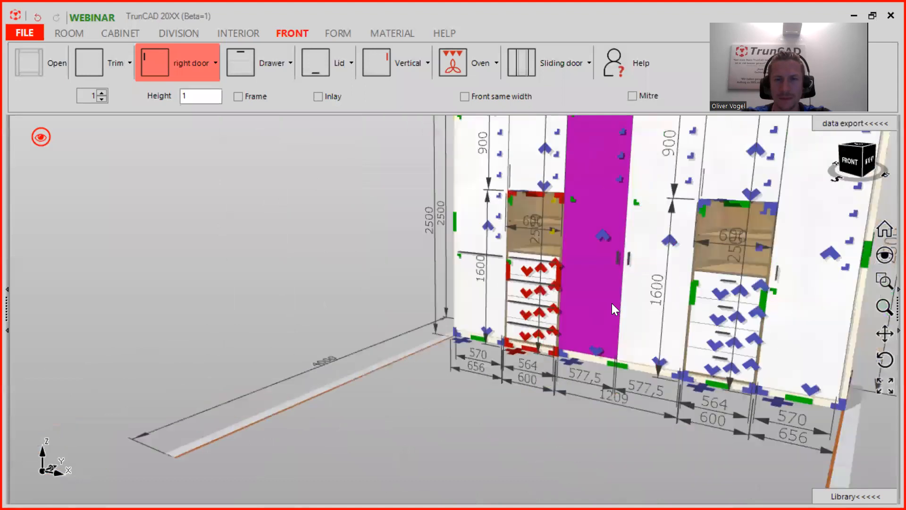
scroll(614, 304, up, 1)
scroll(566, 264, down, 1)
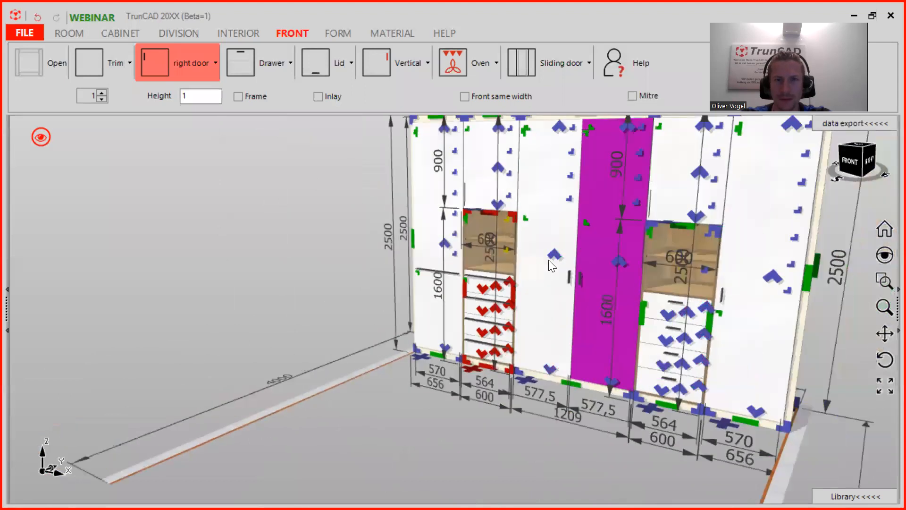
scroll(559, 258, up, 3)
right_click(561, 253)
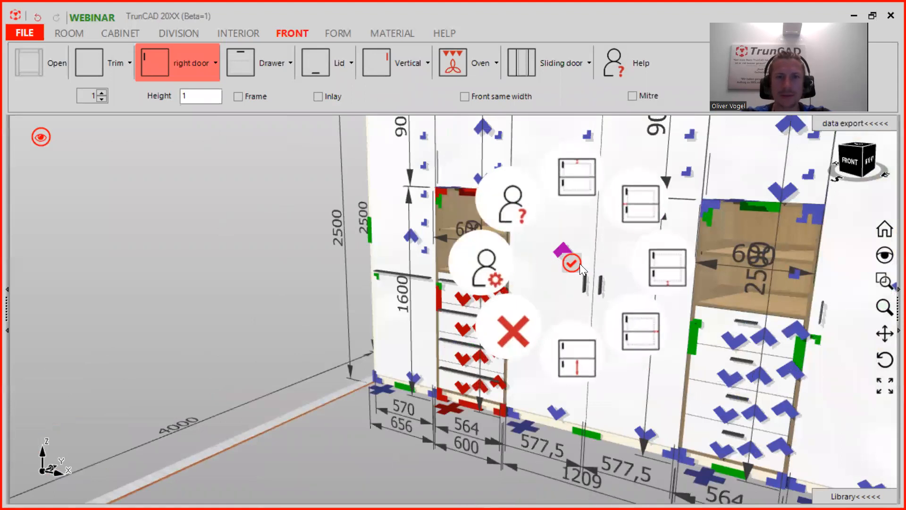
click(485, 269)
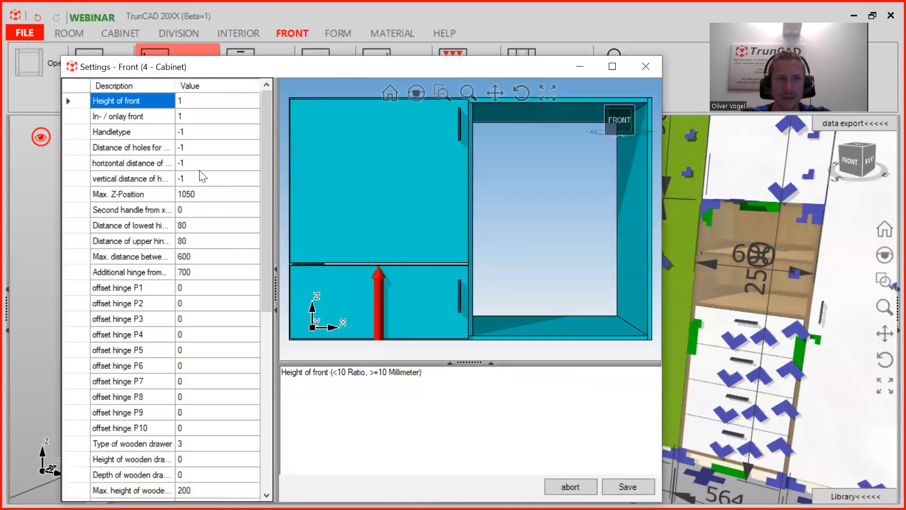
click(194, 132)
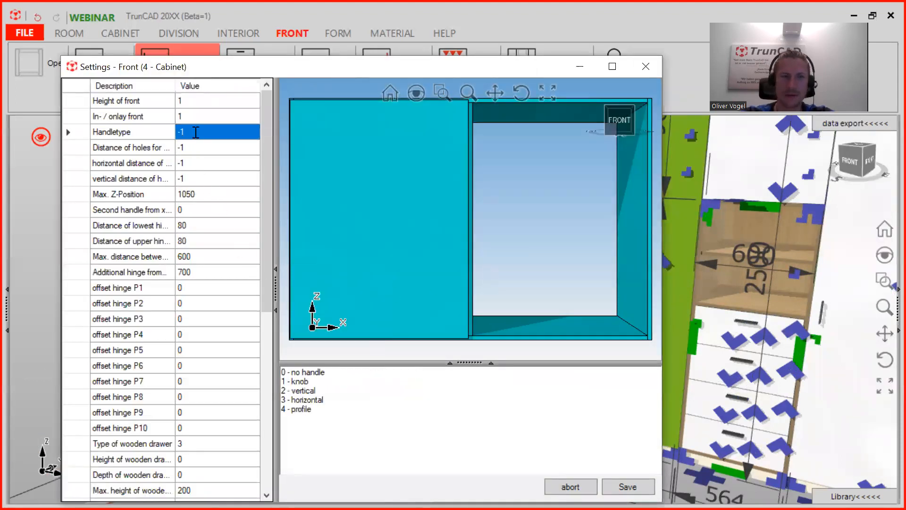
text(3)
Step: Set the double doors' distance of holes for handle to 500 and max. Z-position to 941, and save the front settings
click(189, 148)
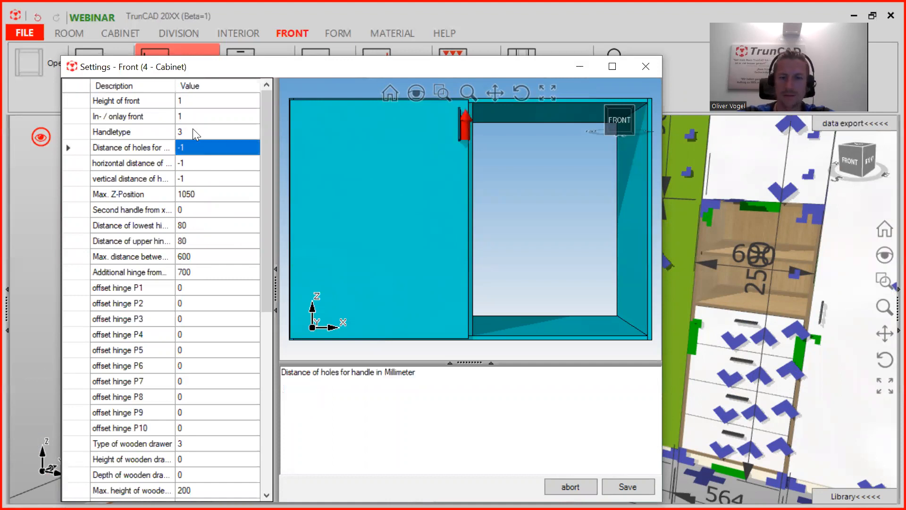
text(500)
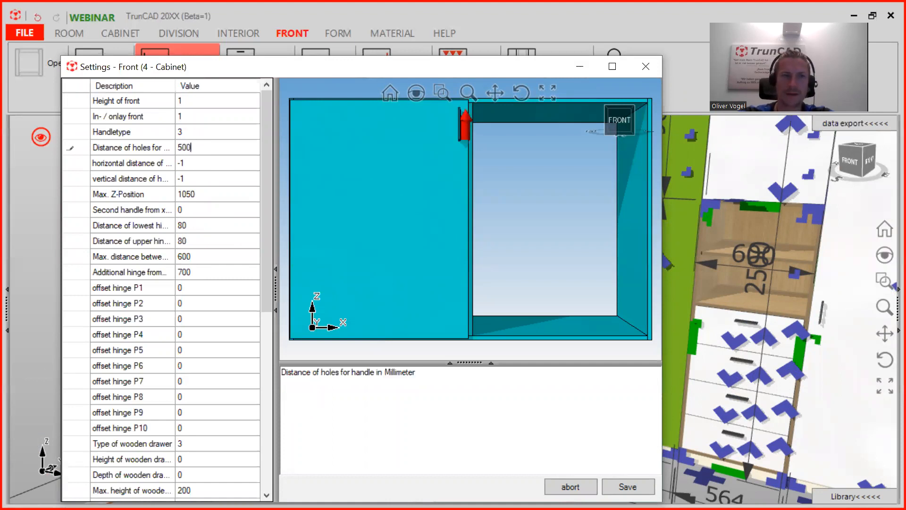
click(200, 191)
text(941)
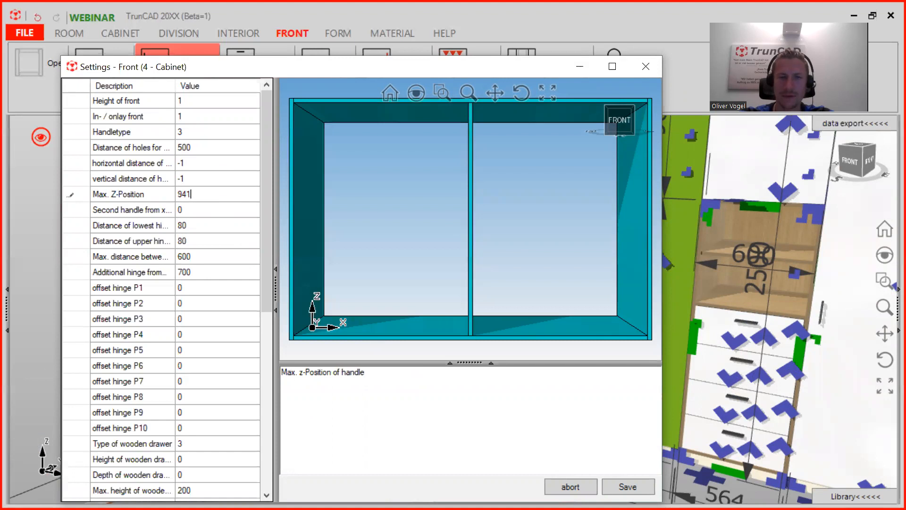
click(628, 487)
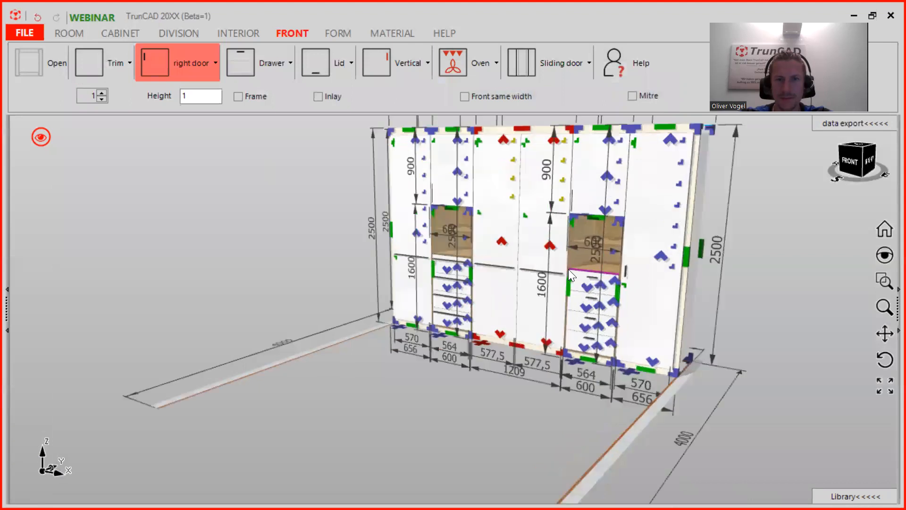
Step: Set the handle type to 3 (horizontal) in the front settings of the tall door on the cabinet next to the right wall
scroll(569, 269, up, 3)
click(730, 243)
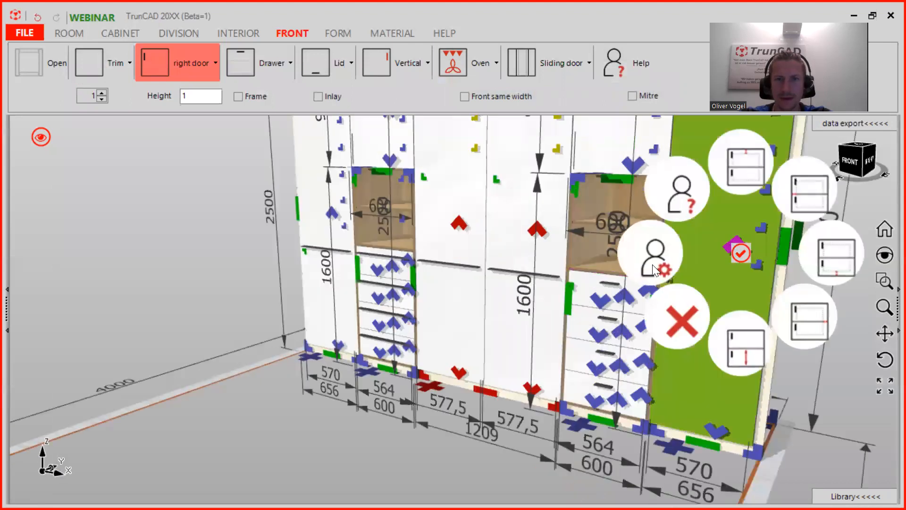
click(652, 264)
click(212, 136)
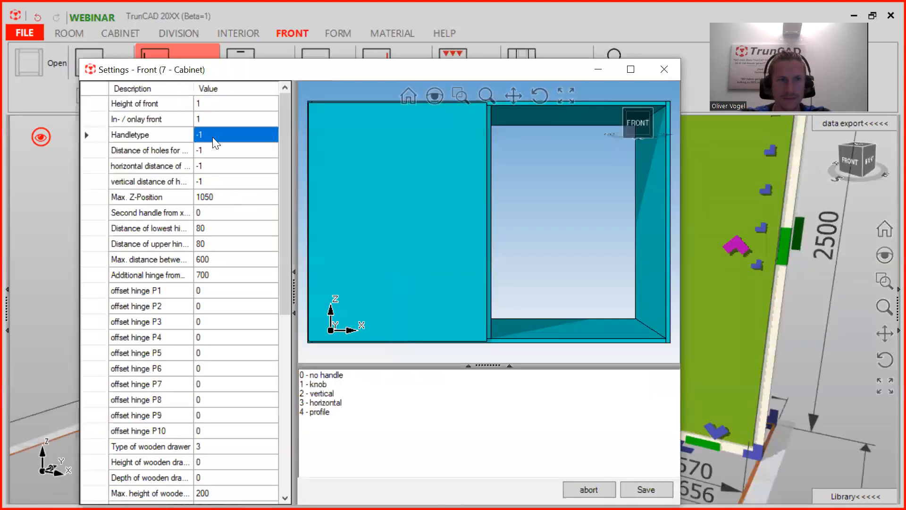
text(3)
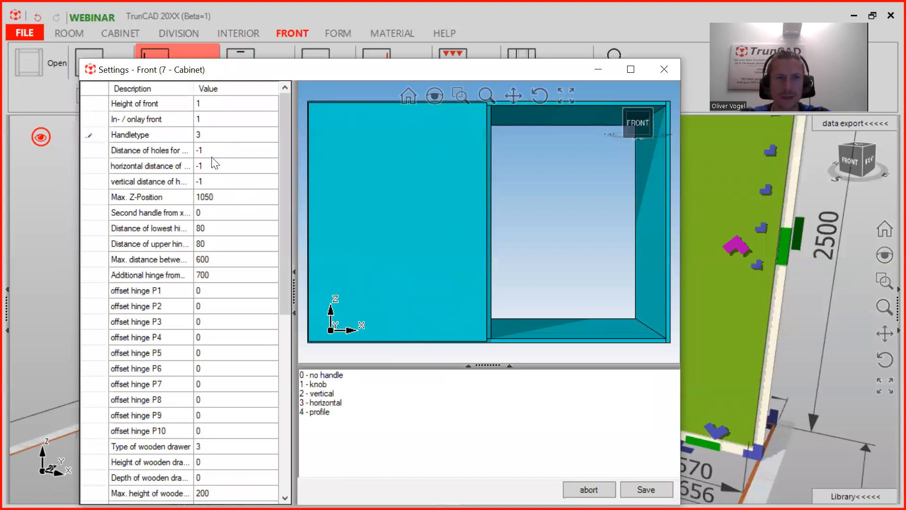
Step: Set the tall right-hand door's distance of holes for handle to 500 and max. Z-position to 941, and save the front settings
click(216, 150)
text(500)
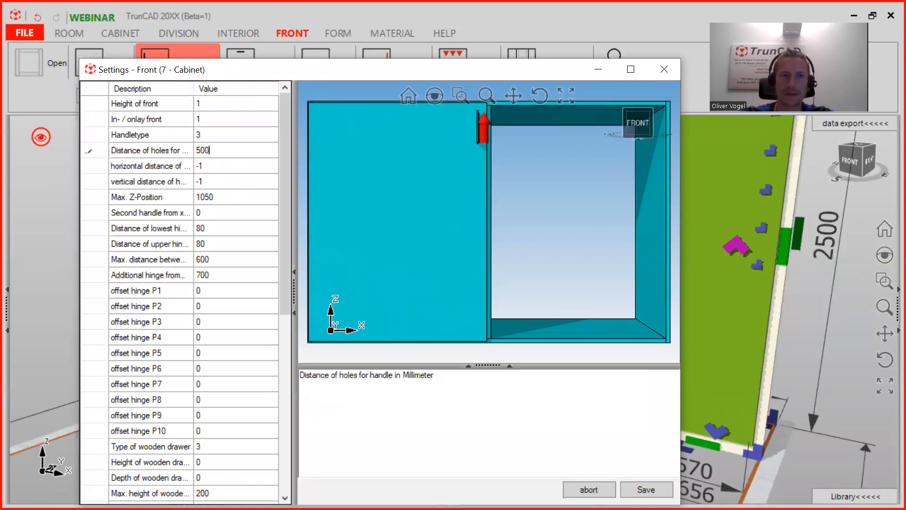
click(207, 192)
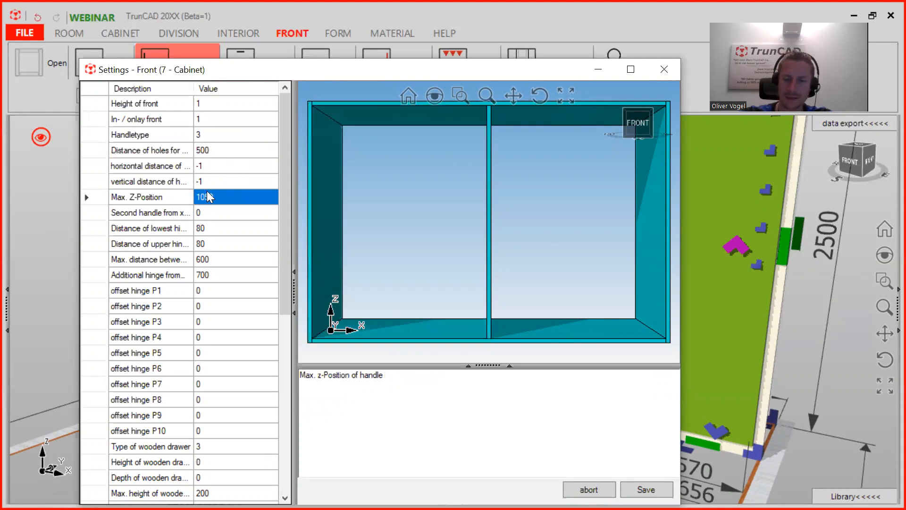
text(941)
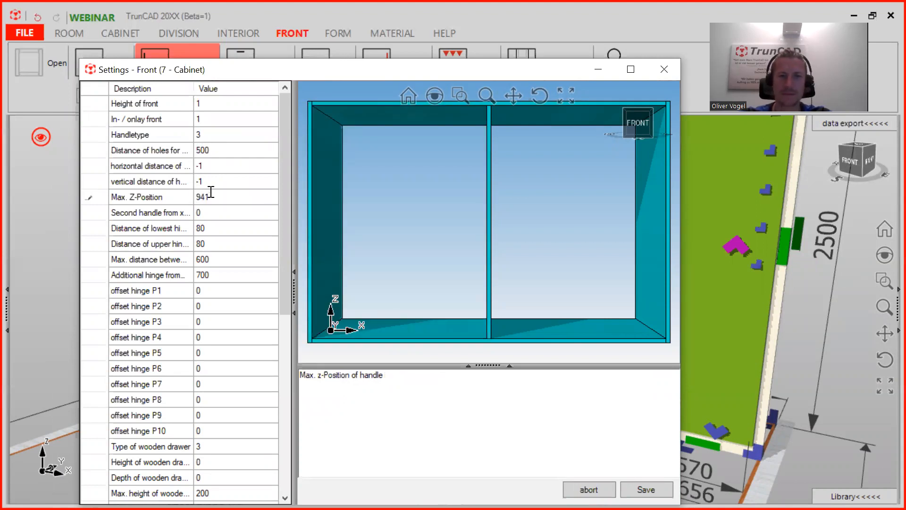
click(646, 489)
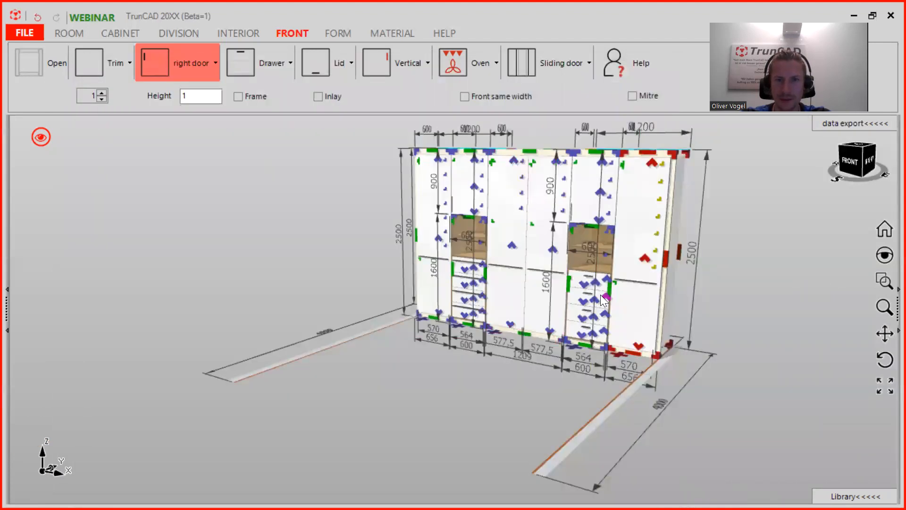
Step: Delete the drawers with short handles from the lower compartment of the second cabinet from the right
scroll(592, 293, up, 5)
middle_drag(549, 255, 541, 227)
right_click(499, 208)
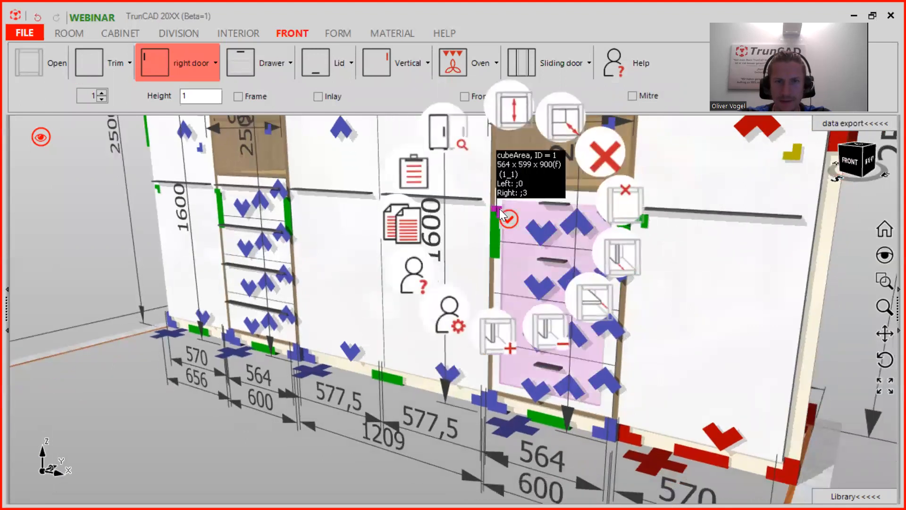
click(602, 157)
Step: Copy the drawer compartment with long handles from the second cabinet from the left
scroll(450, 276, up, 3)
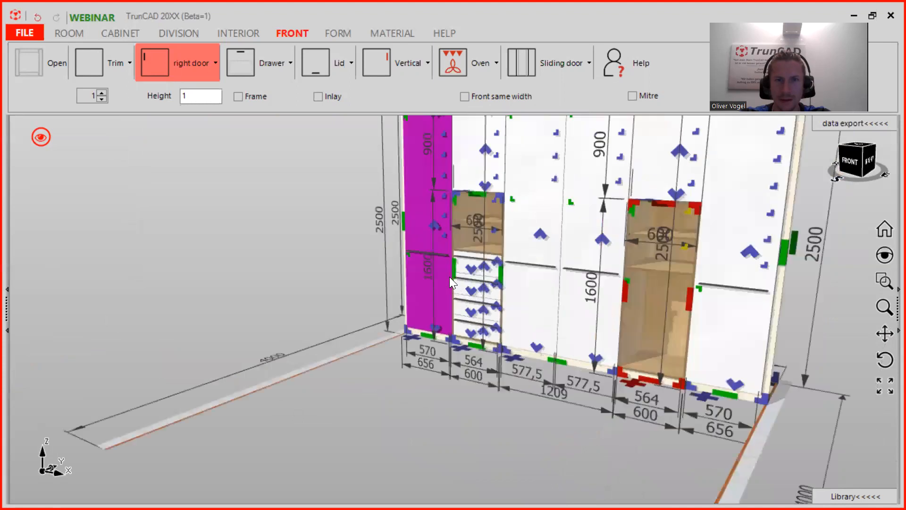
scroll(450, 277, up, 5)
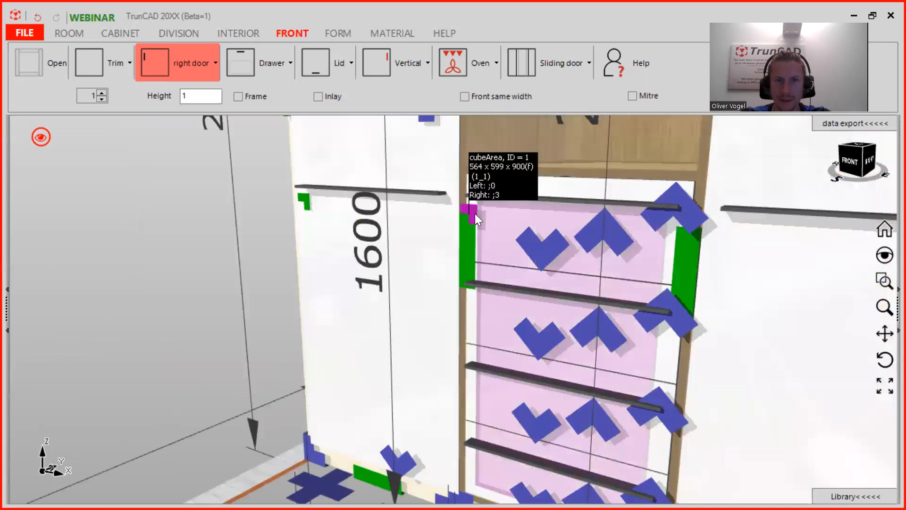
click(473, 213)
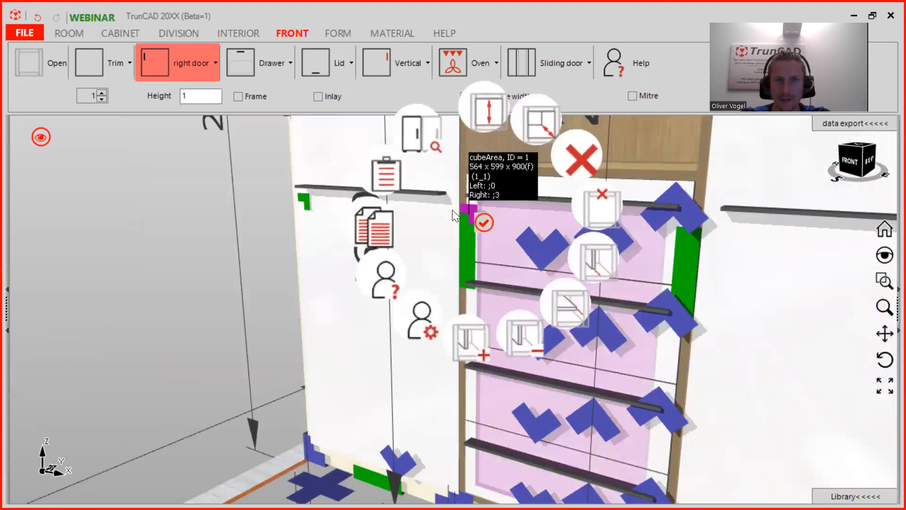
click(370, 226)
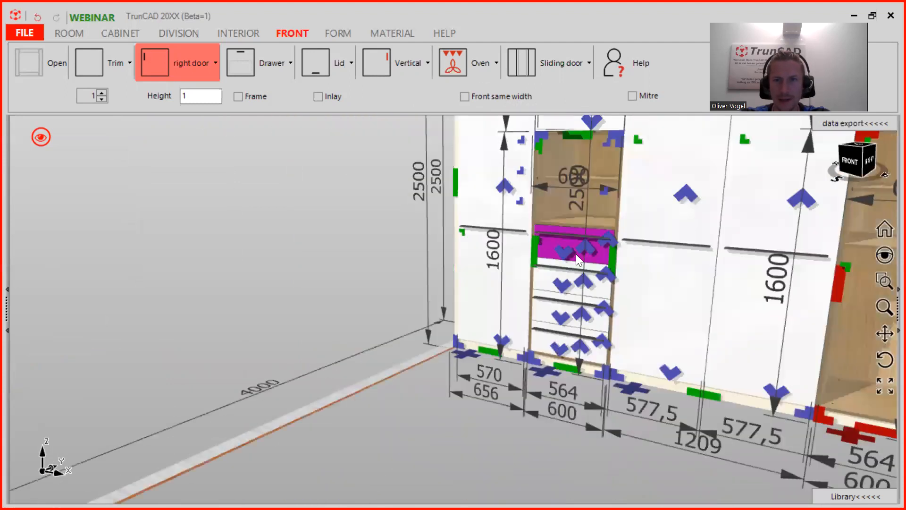
Step: Paste the copied drawer arrangement into the emptied lower compartment of the second cabinet from the right
scroll(576, 254, down, 2)
middle_drag(801, 269, 623, 249)
scroll(624, 249, down, 1)
scroll(613, 249, up, 1)
click(528, 242)
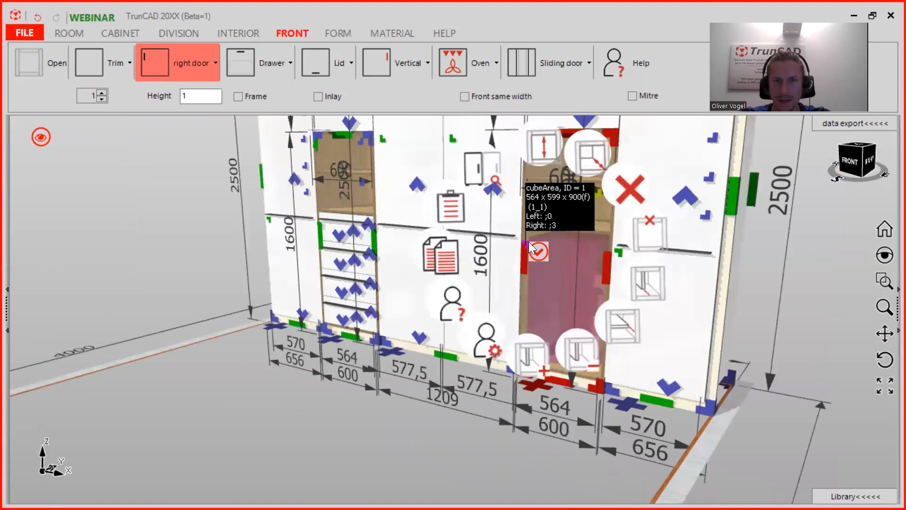
click(436, 209)
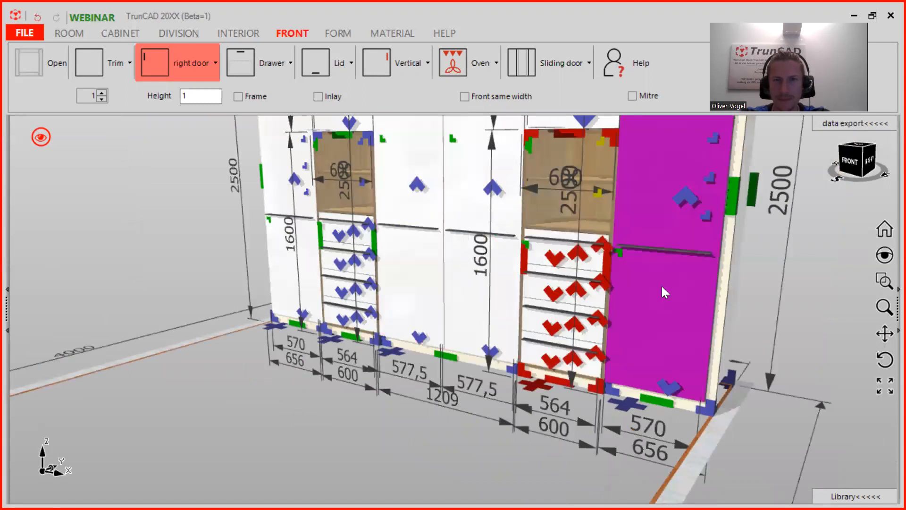
Step: Examine the gap between the second cabinet's upper door and the neighbouring wide cabinet's door, from its upper edge down to the open compartment
scroll(661, 286, down, 2)
scroll(662, 286, down, 3)
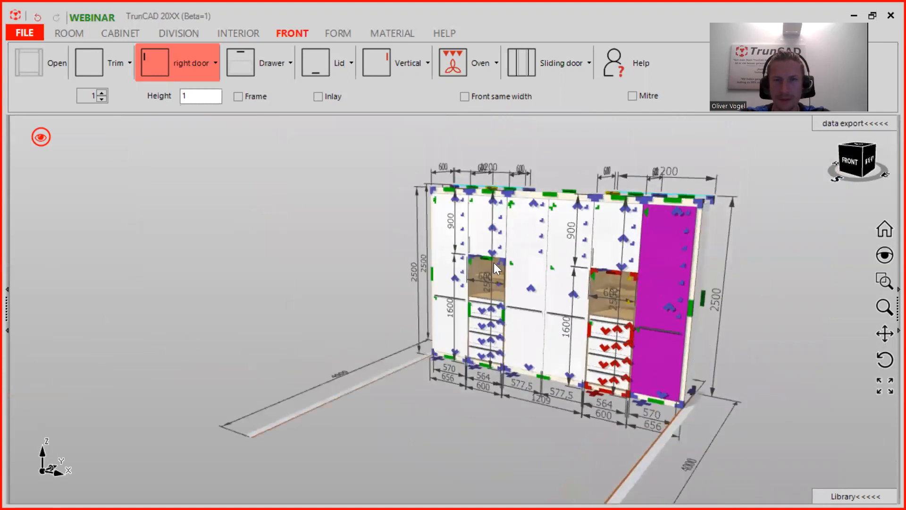
middle_drag(464, 250, 497, 242)
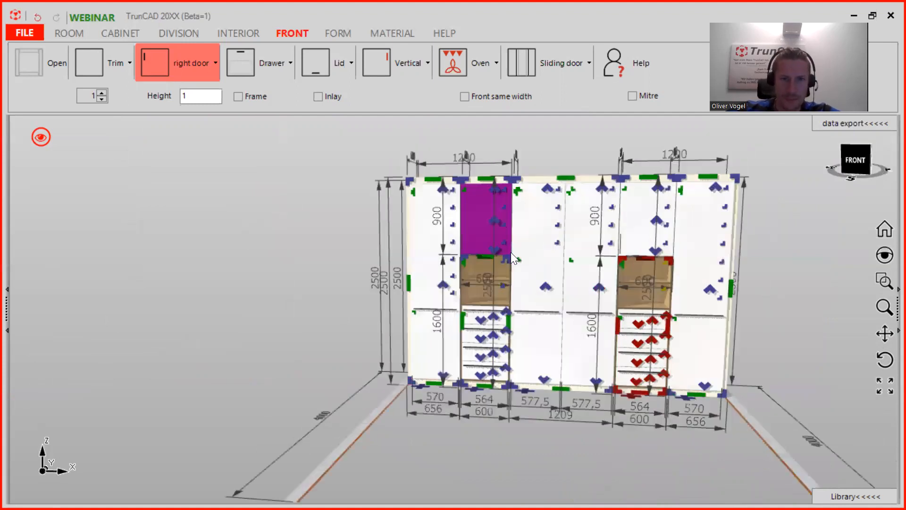
scroll(512, 250, up, 5)
ctrl+middle_drag(513, 246, 502, 361)
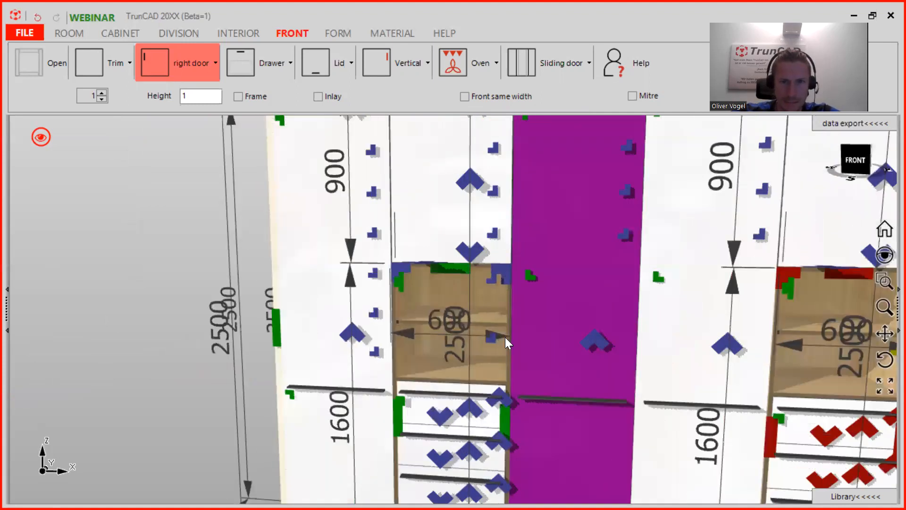
scroll(481, 212, up, 2)
scroll(483, 217, up, 6)
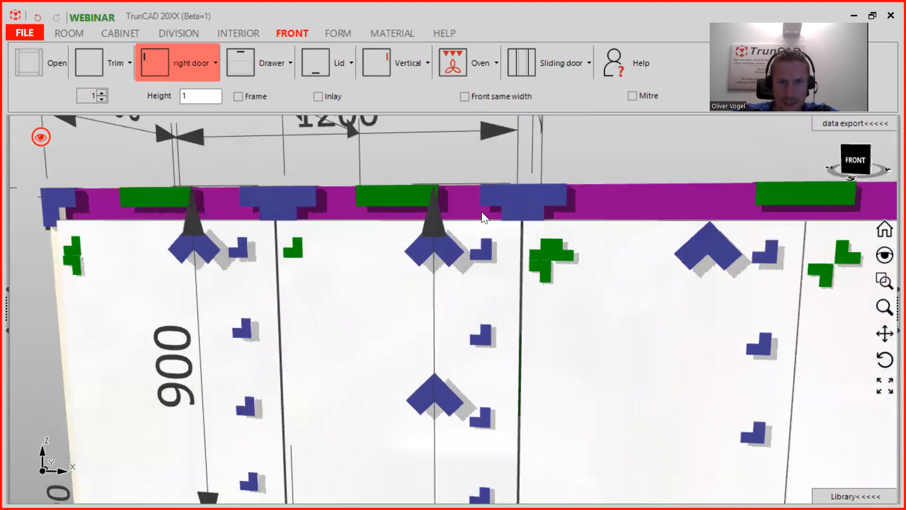
scroll(532, 237, up, 5)
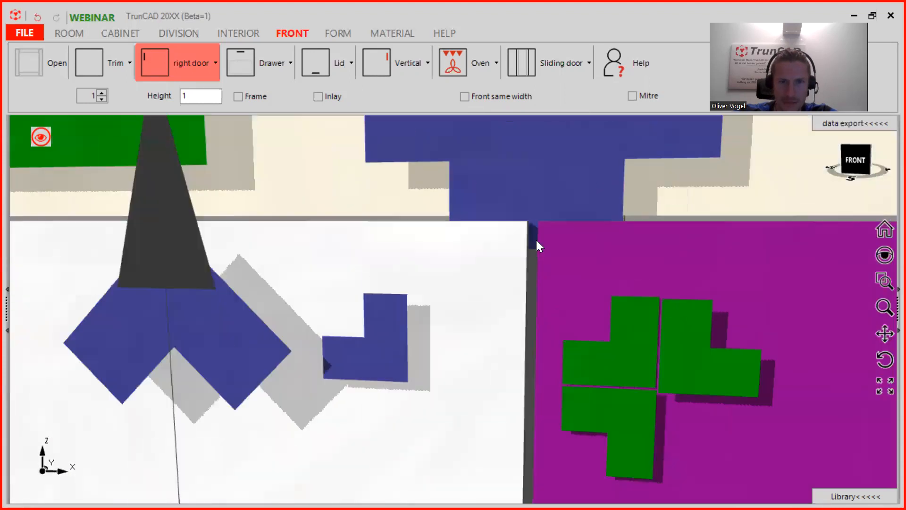
scroll(537, 242, up, 6)
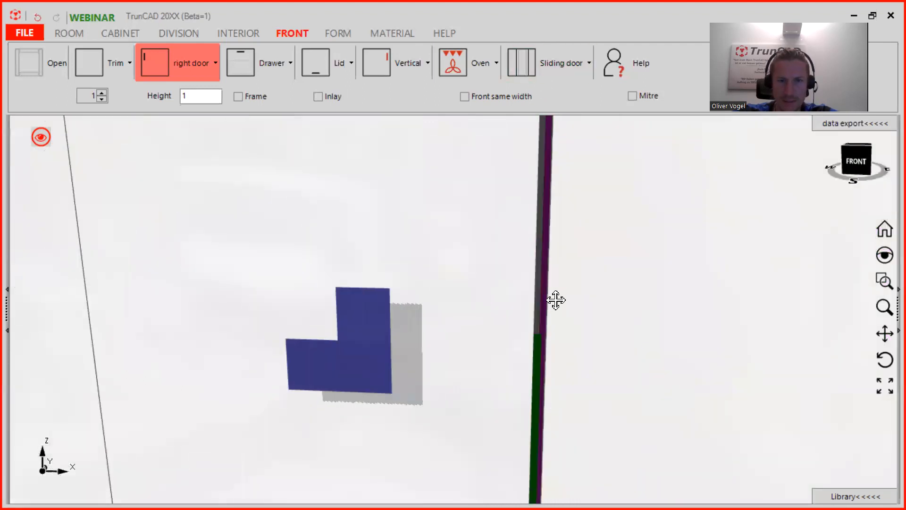
scroll(553, 303, down, 4)
mouse_move(587, 451)
middle_down()
mouse_move(602, 233)
mouse_move(617, 168)
middle_up()
middle_drag(627, 302, 631, 80)
scroll(556, 326, up, 4)
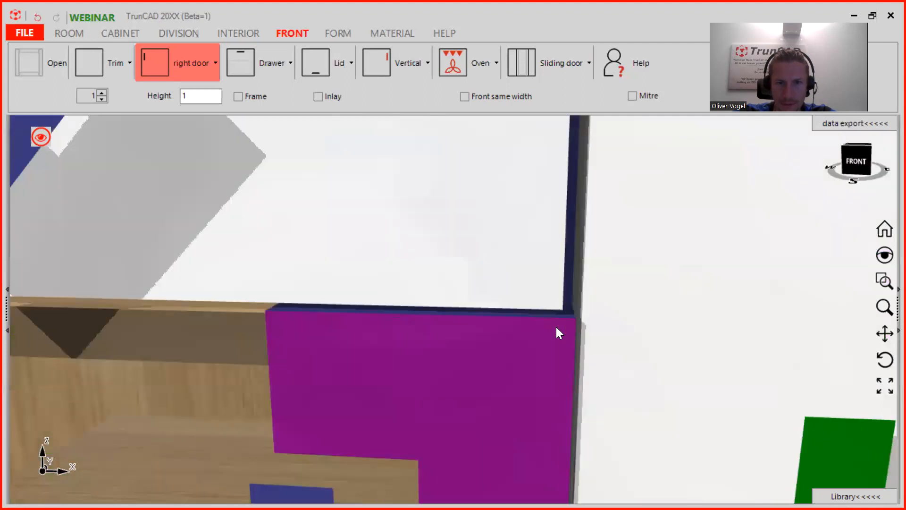
Step: Measure the offset between the lower right corner of the second cabinet's upper door and the adjacent corner of the cabinet side
middle_drag(649, 316, 623, 322)
scroll(623, 321, up, 1)
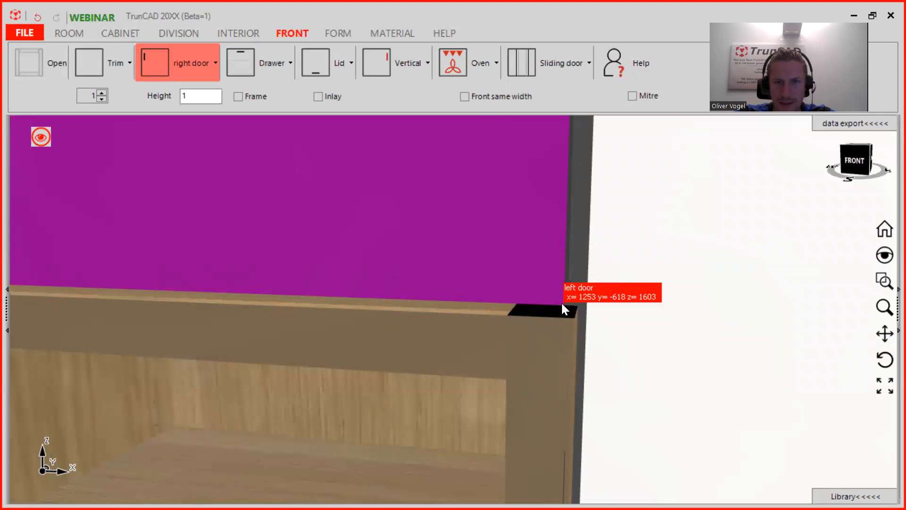
click(561, 305)
click(571, 319)
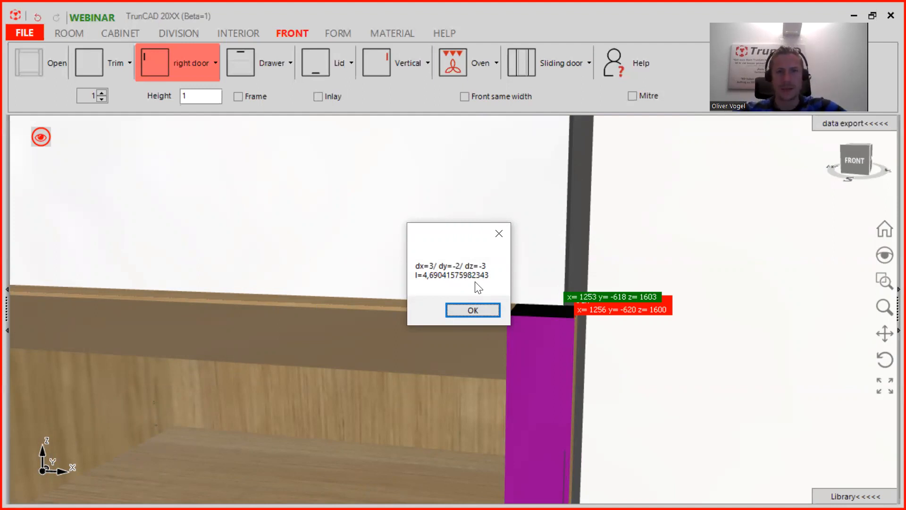
click(472, 310)
Step: Measure the gap between the upper corners of the second cabinet's door and the wide middle cabinet's door
scroll(564, 325, up, 6)
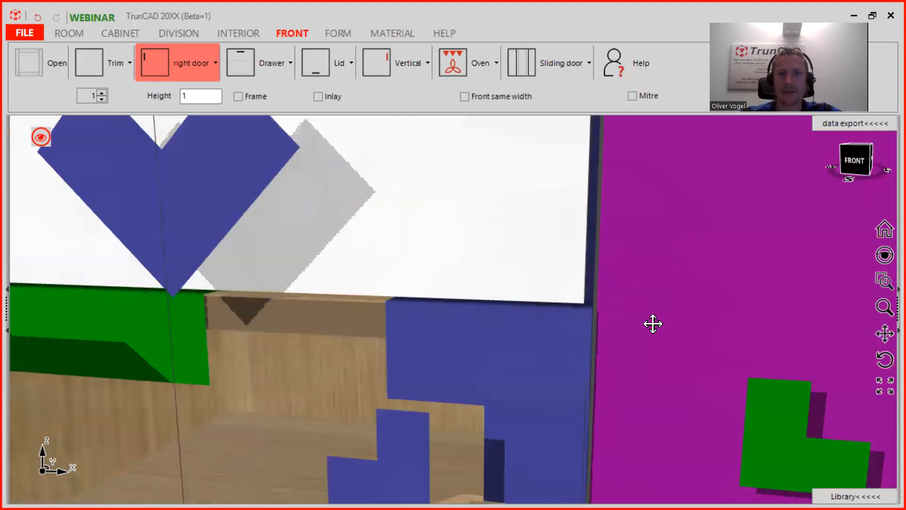
scroll(635, 326, down, 4)
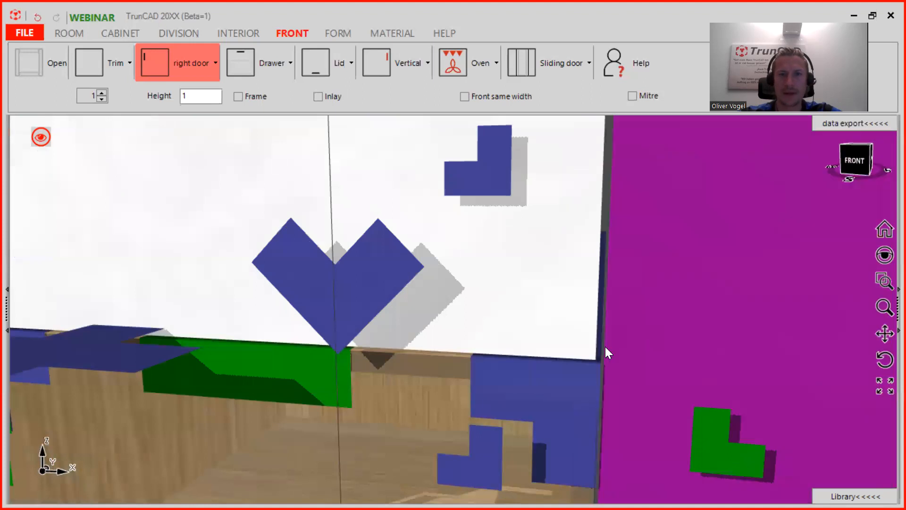
scroll(605, 346, down, 5)
middle_drag(631, 258, 608, 476)
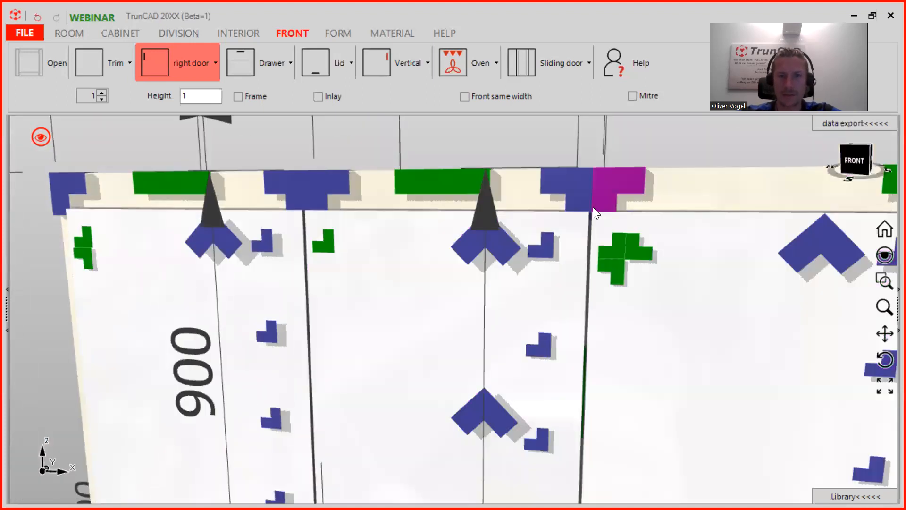
scroll(592, 207, up, 6)
click(581, 235)
click(563, 235)
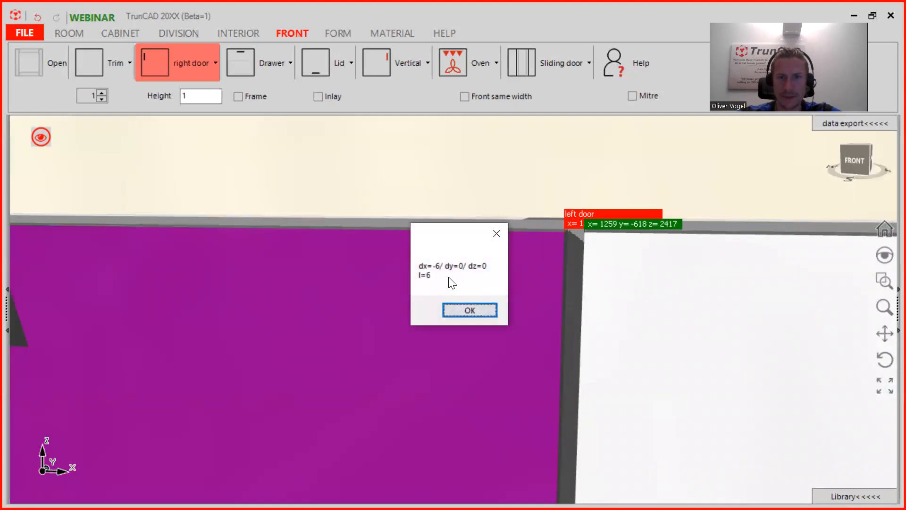
click(491, 310)
Step: Measure the gap between the upper corners of the first cabinet's door and the second cabinet's upper door
scroll(441, 291, down, 6)
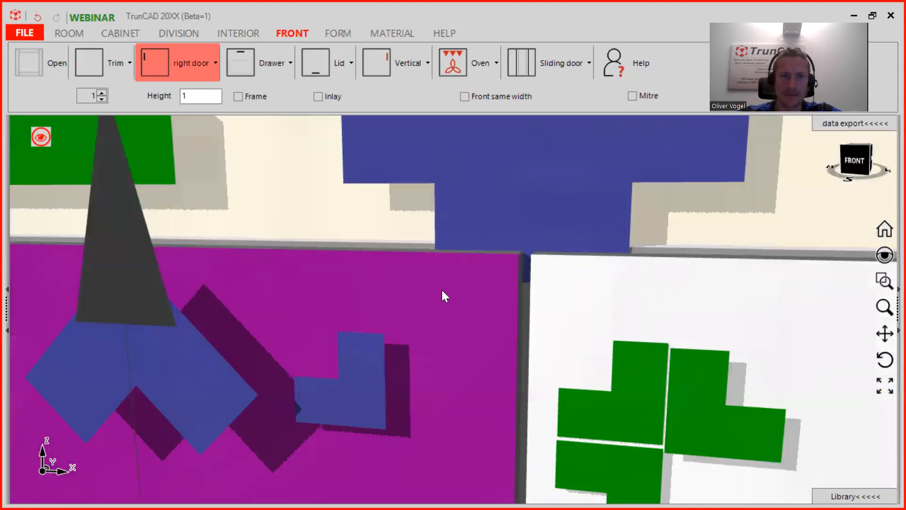
middle_drag(105, 297, 627, 300)
scroll(424, 273, up, 5)
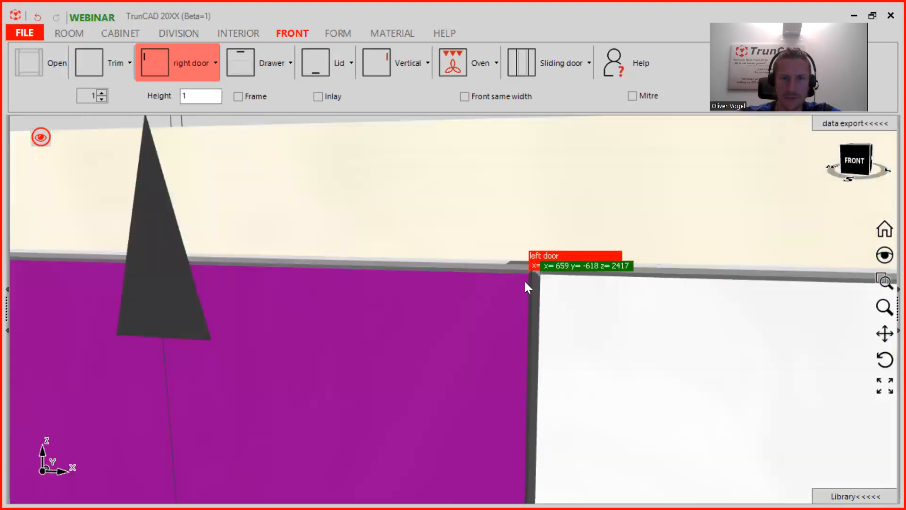
click(524, 281)
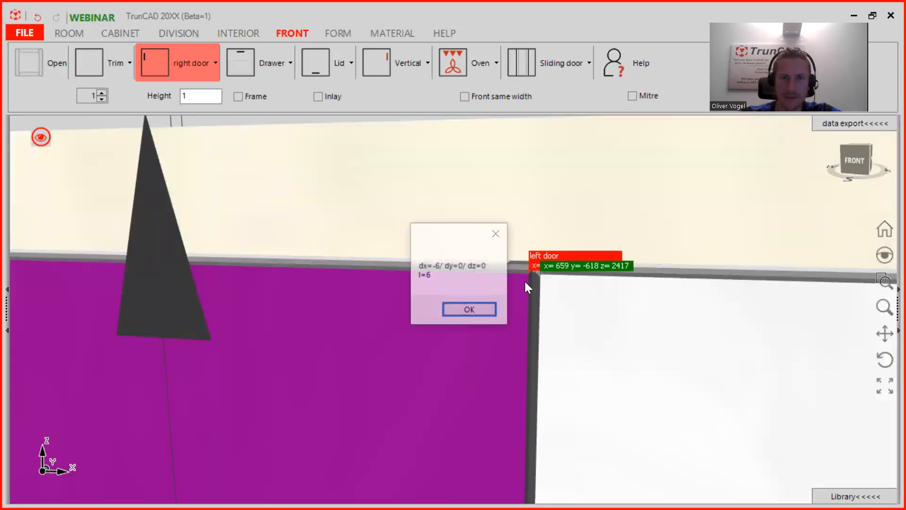
click(468, 309)
Step: Set the overlap of front at left to 3 on the upper door of the second cabinet from the left
scroll(479, 311, down, 8)
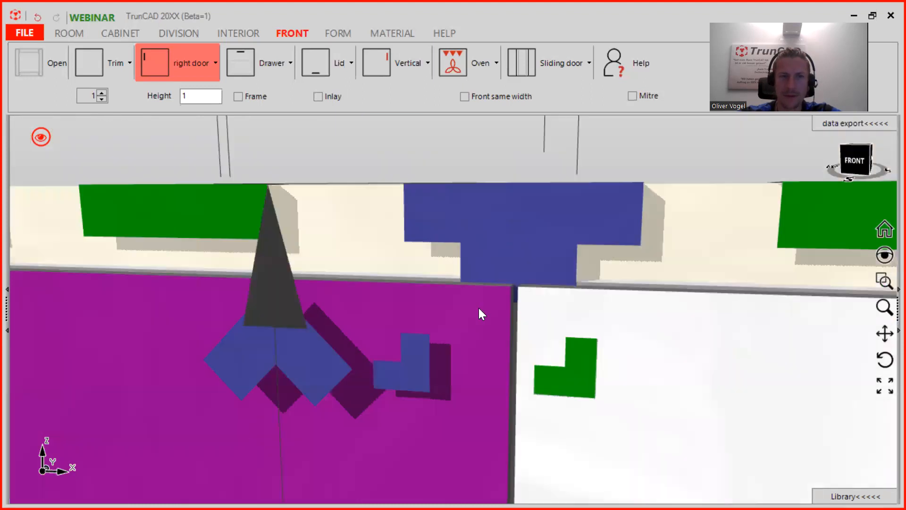
scroll(618, 361, down, 3)
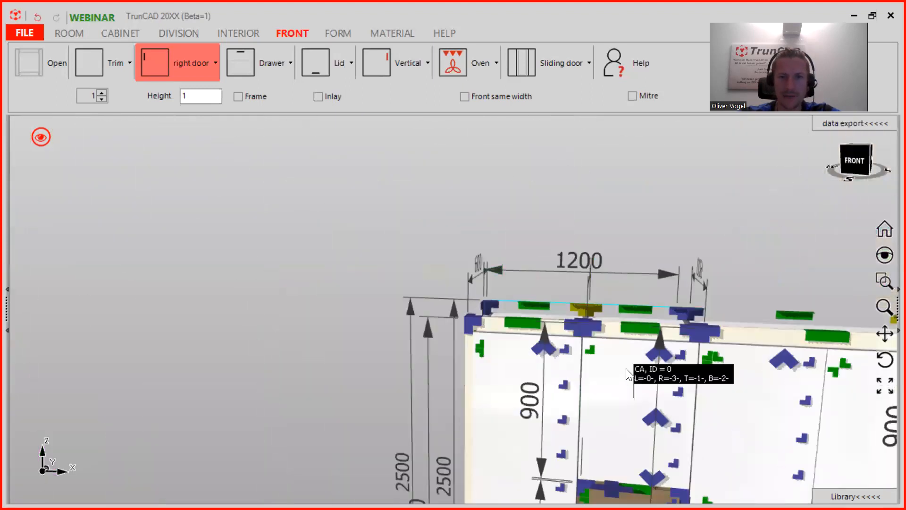
scroll(490, 247, up, 5)
scroll(502, 259, up, 3)
click(465, 267)
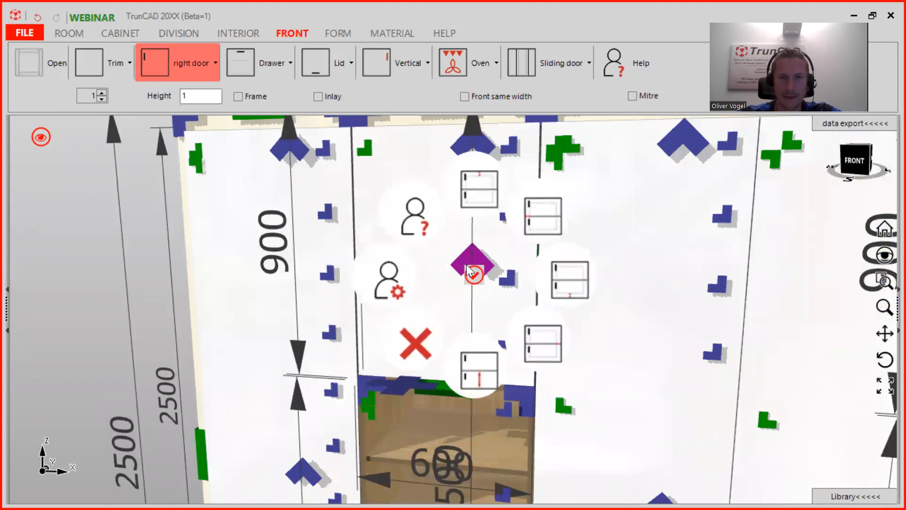
click(537, 214)
text(3)
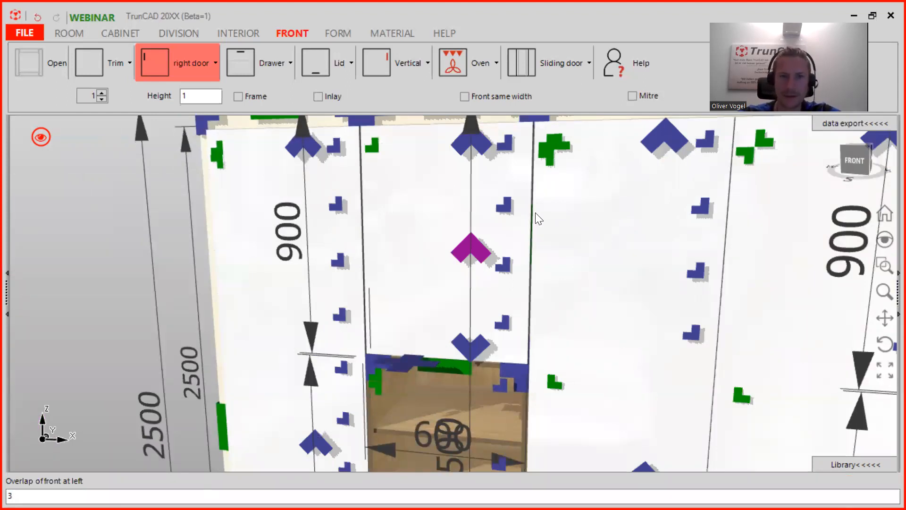
click(463, 252)
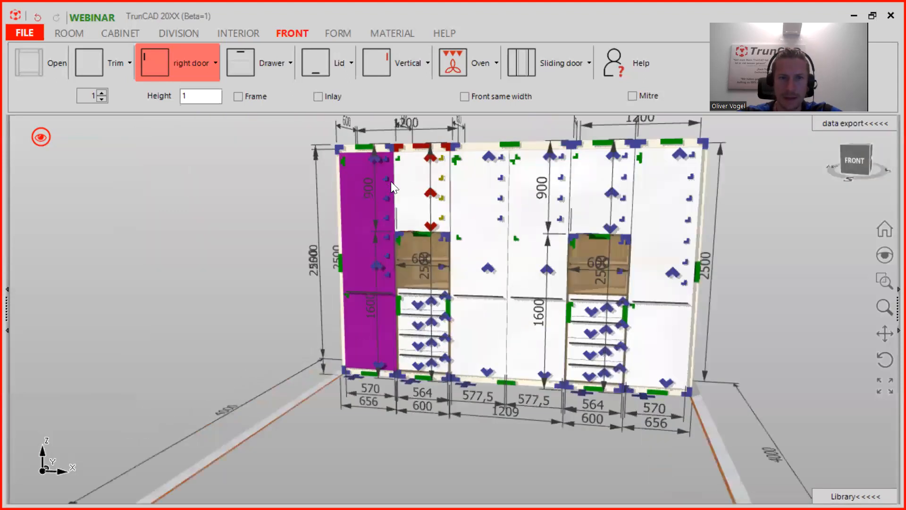
Step: Set the overlap of front at right to 3 on the upper door of the second cabinet from the left
scroll(390, 182, up, 3)
scroll(496, 186, up, 3)
click(500, 203)
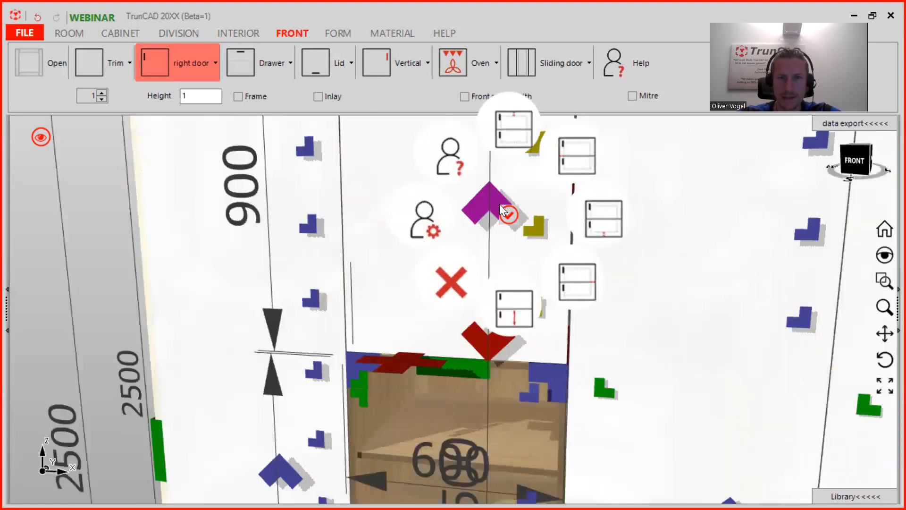
click(580, 290)
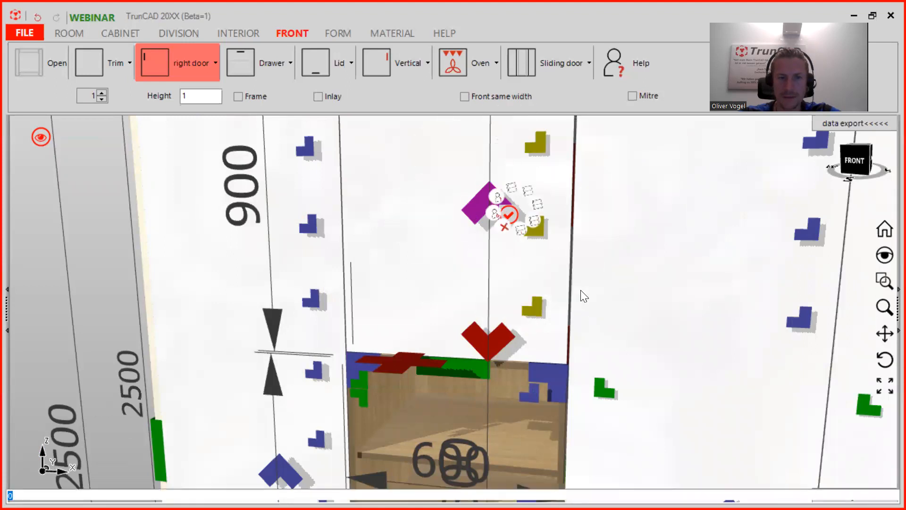
text(3)
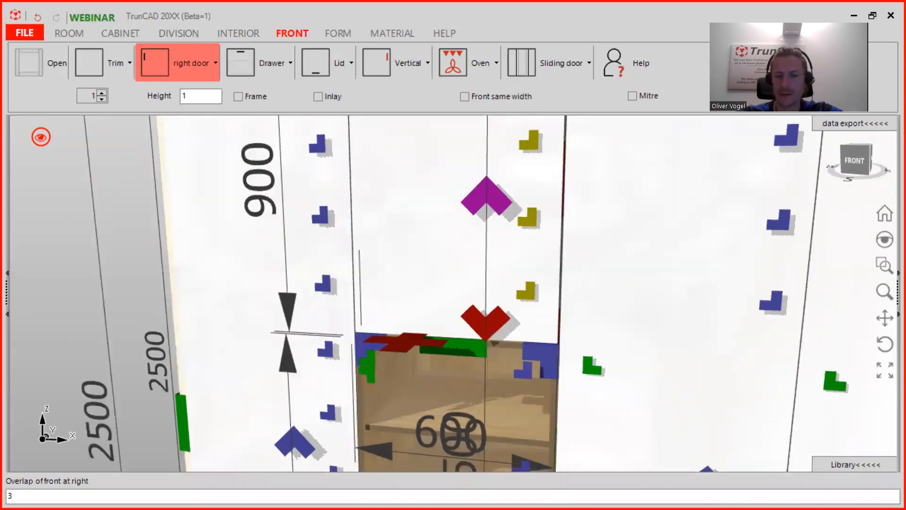
key(Return)
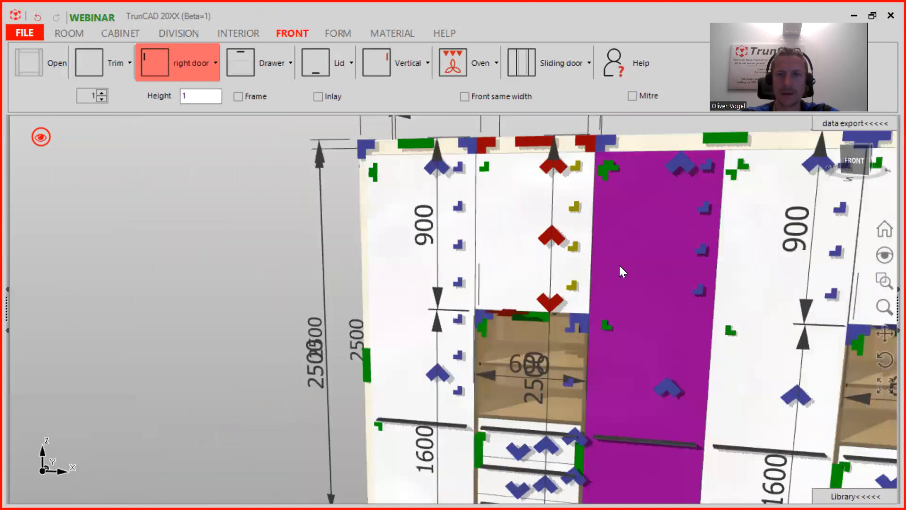
Step: Set Space left and Space right to 0 for the upper door of the fourth cabinet from the left and save the front settings
scroll(645, 265, down, 3)
middle_drag(646, 265, 354, 219)
scroll(531, 212, up, 3)
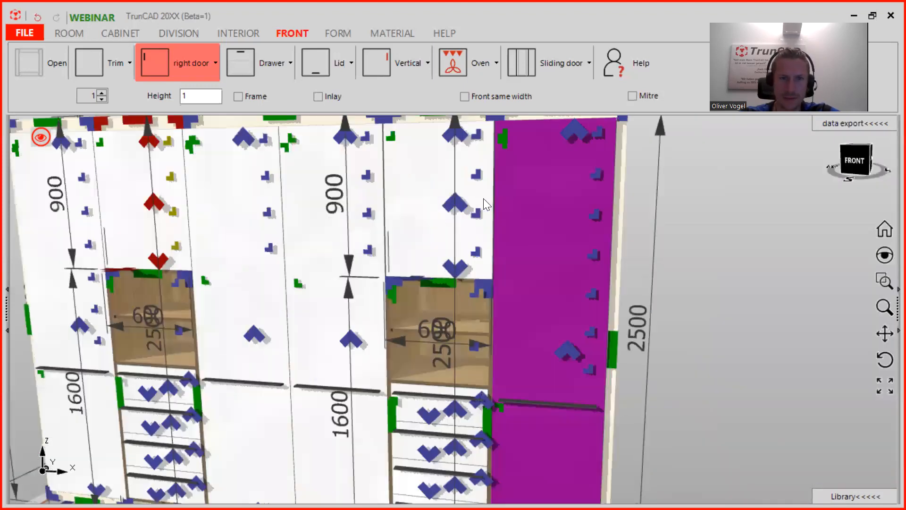
click(454, 203)
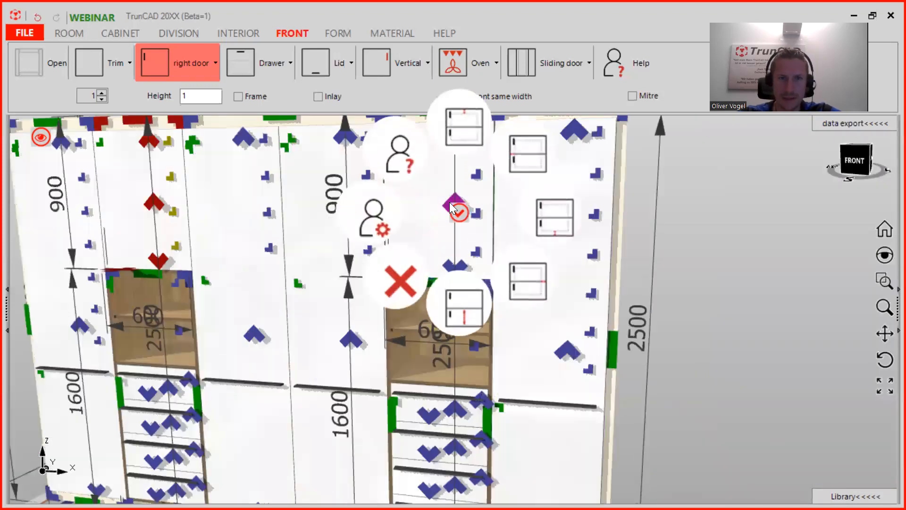
click(383, 217)
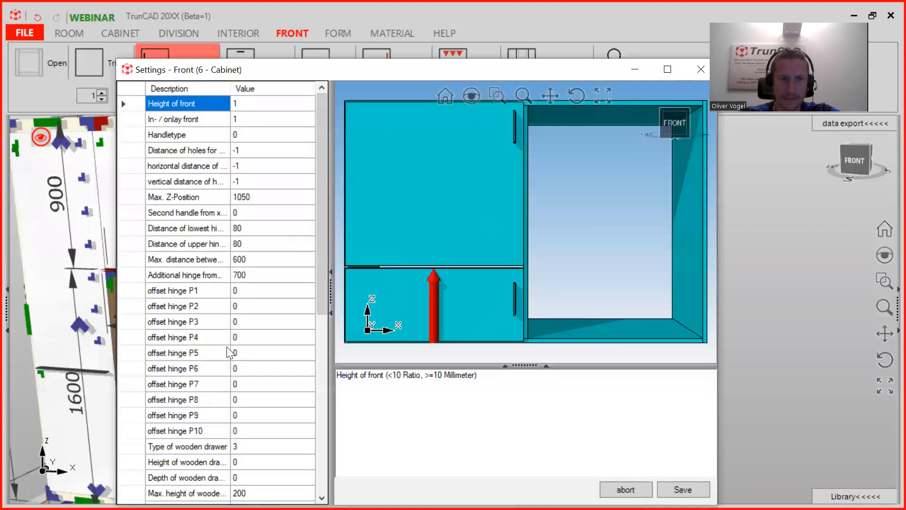
scroll(226, 347, down, 4)
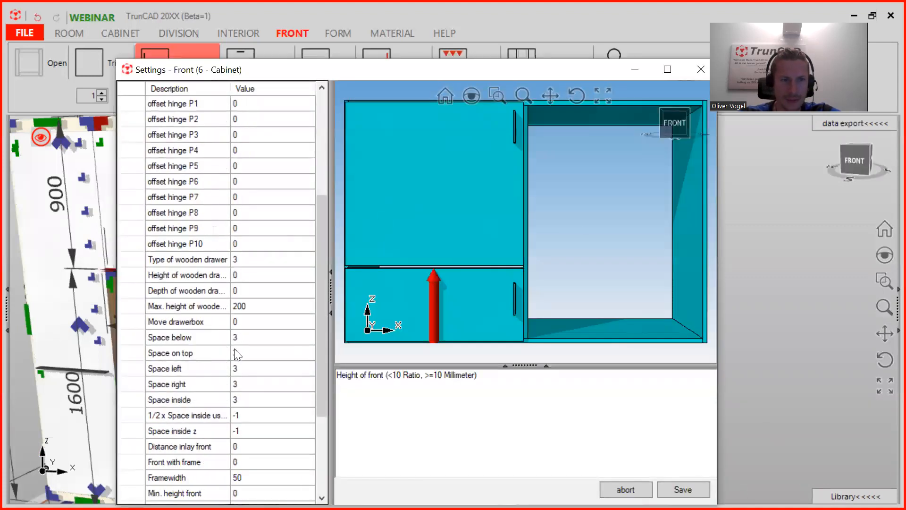
click(240, 368)
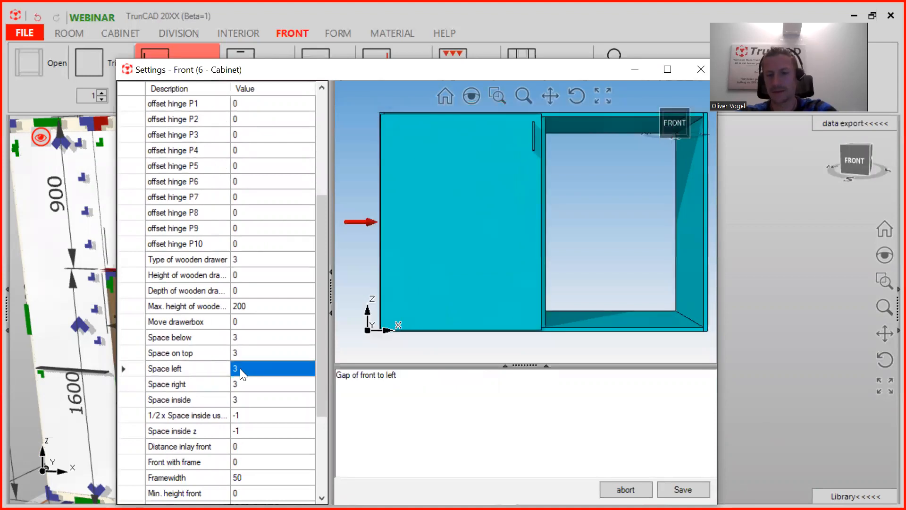
text(0)
click(242, 380)
text(0)
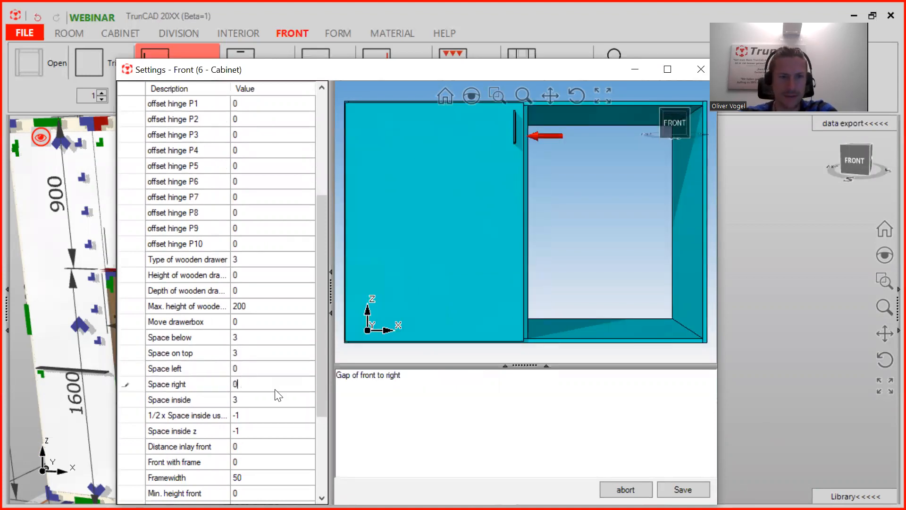
click(682, 490)
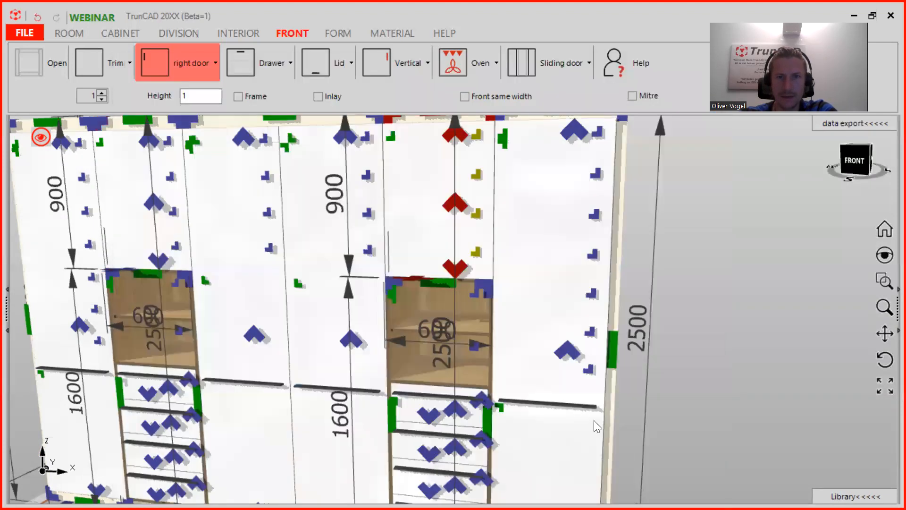
Step: Measure the offset between the lower right corner of the fourth cabinet's upper door and the adjacent corner of the right cabinet side
scroll(402, 231, up, 3)
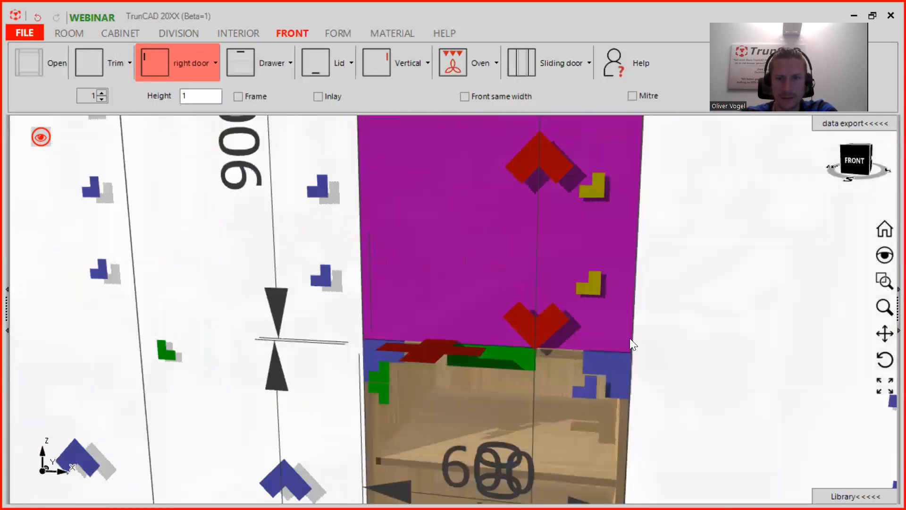
scroll(629, 338, up, 3)
middle_drag(667, 361, 659, 350)
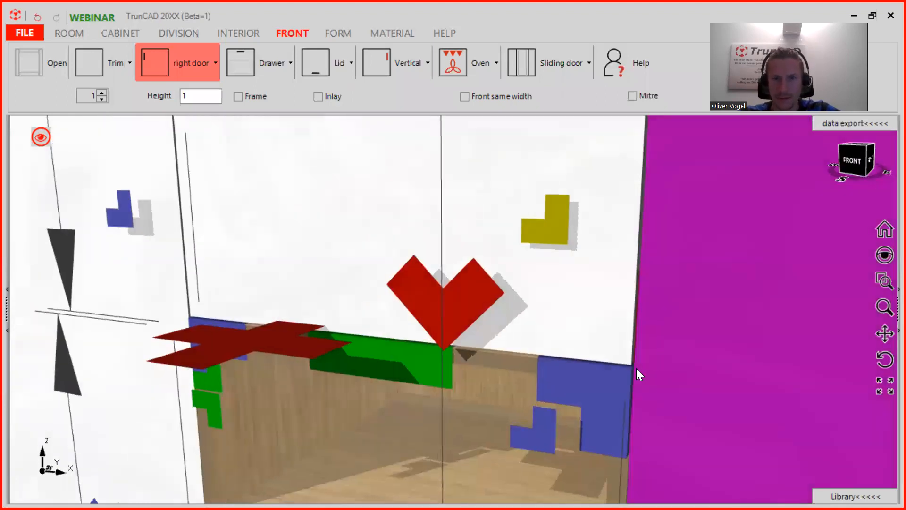
scroll(636, 368, up, 5)
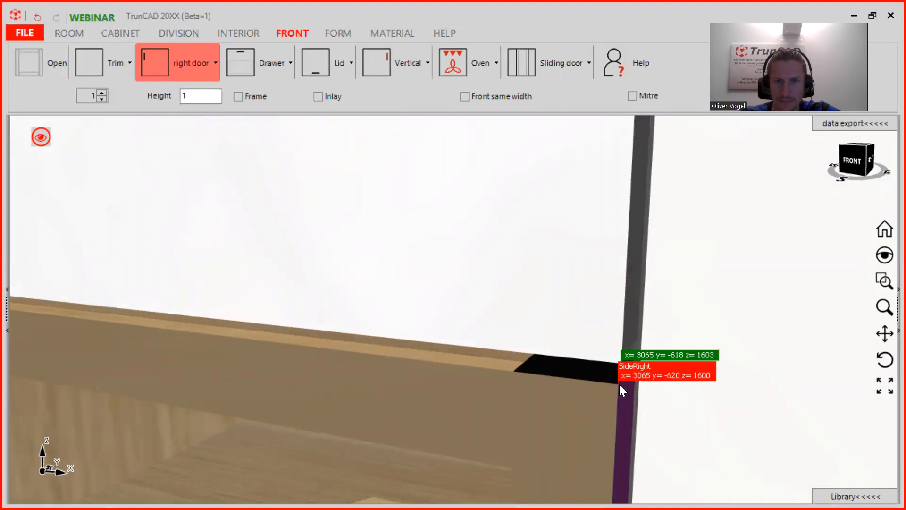
click(618, 383)
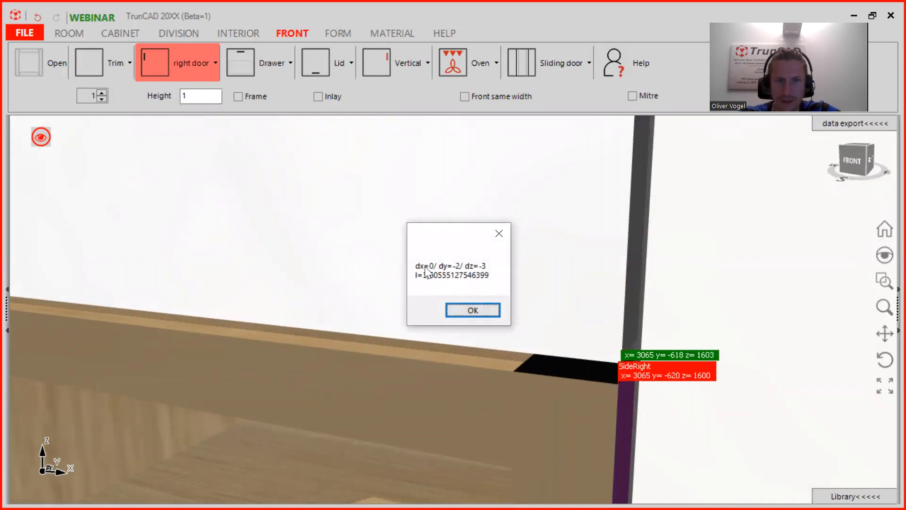
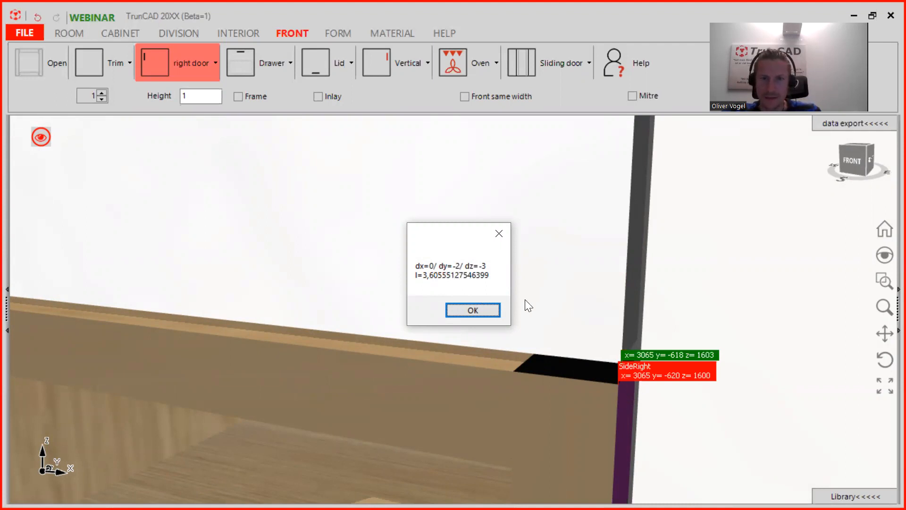
click(495, 310)
middle_drag(633, 355, 561, 358)
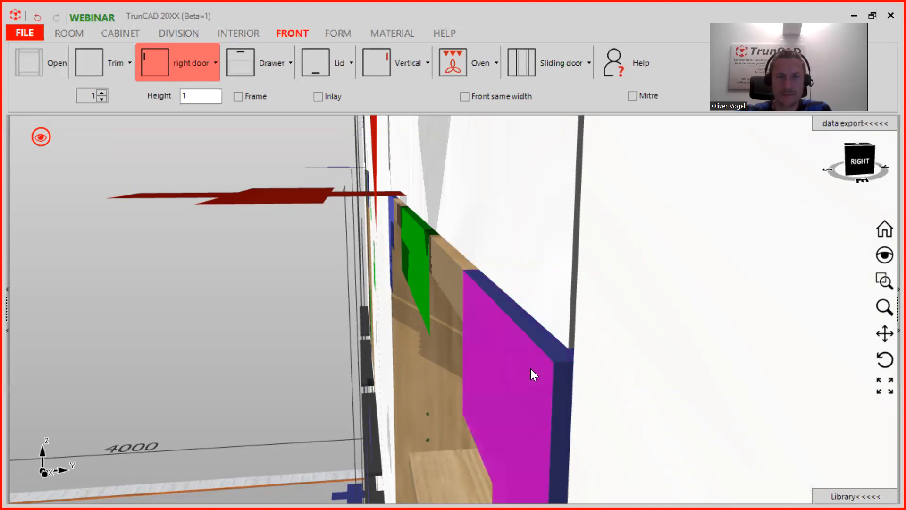
middle_drag(598, 326, 692, 315)
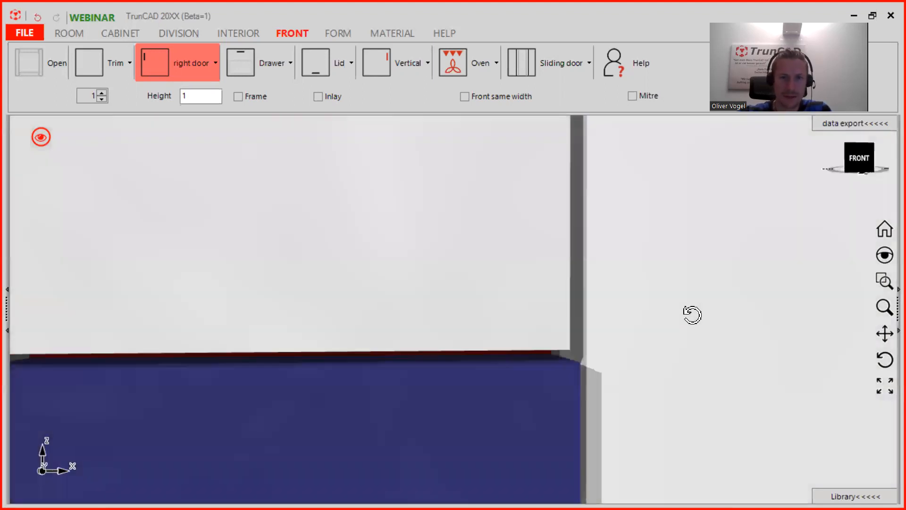
scroll(599, 330, down, 3)
scroll(598, 330, down, 5)
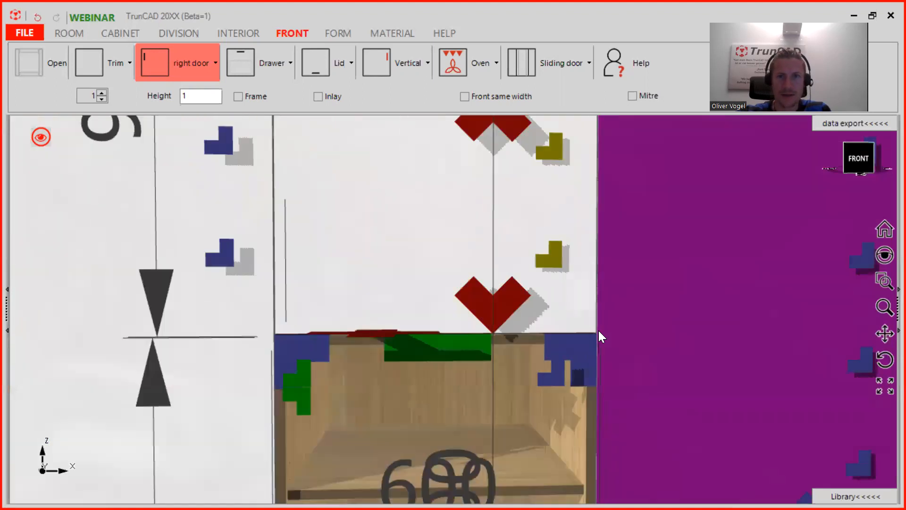
Step: Examine the top trim along the wardrobe and bring up its part information, including dimensions and material
scroll(598, 332, down, 5)
middle_drag(636, 320, 576, 344)
scroll(576, 343, down, 3)
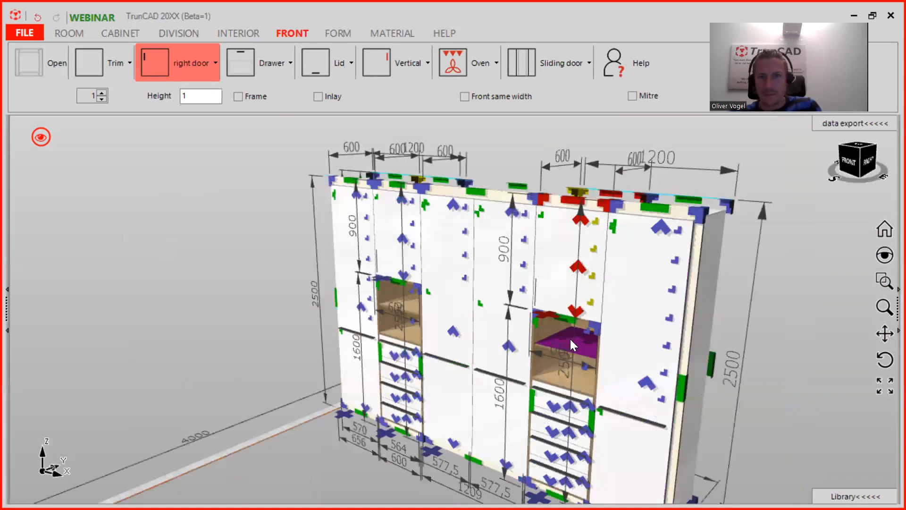
scroll(504, 209, up, 5)
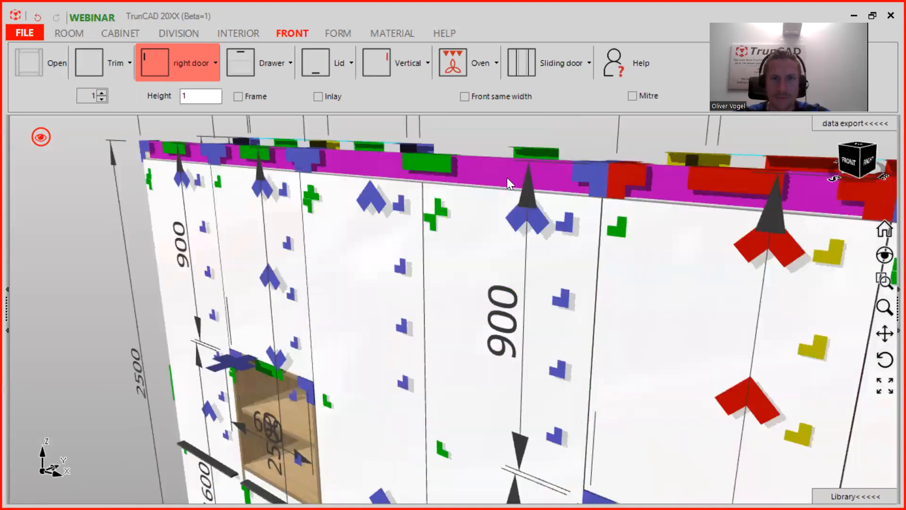
middle_drag(507, 178, 433, 405)
middle_drag(418, 440, 396, 439)
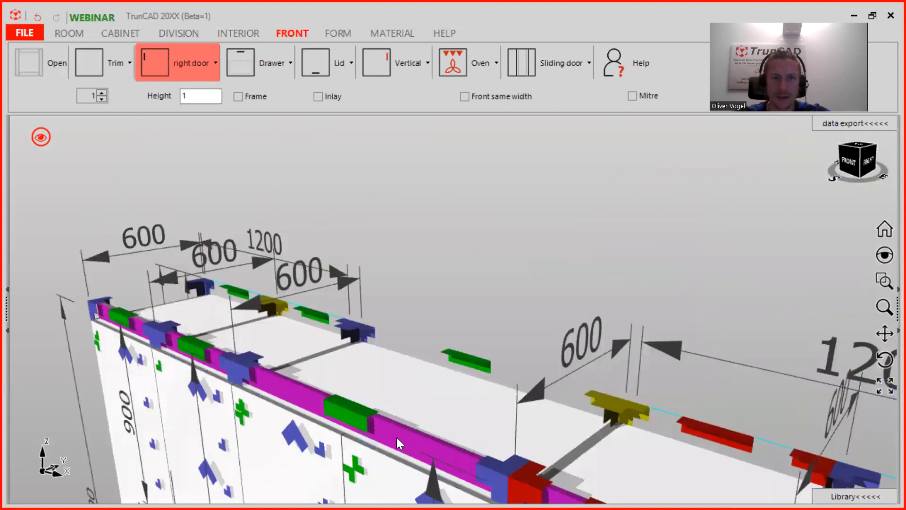
mouse_move(396, 437)
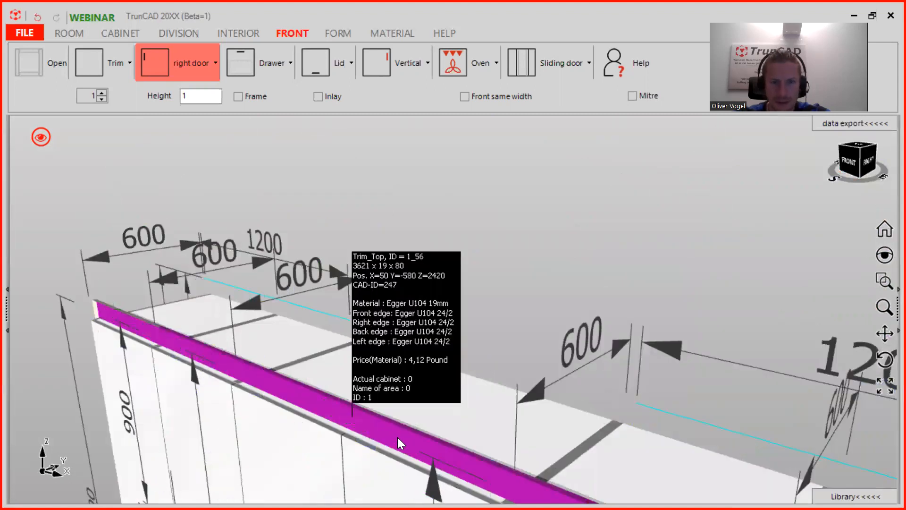
scroll(445, 342, down, 6)
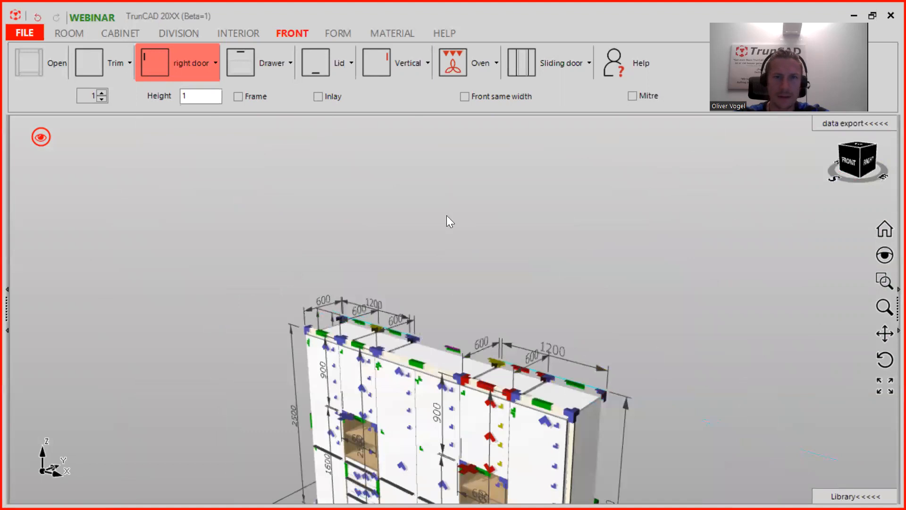
scroll(449, 221, up, 2)
click(395, 34)
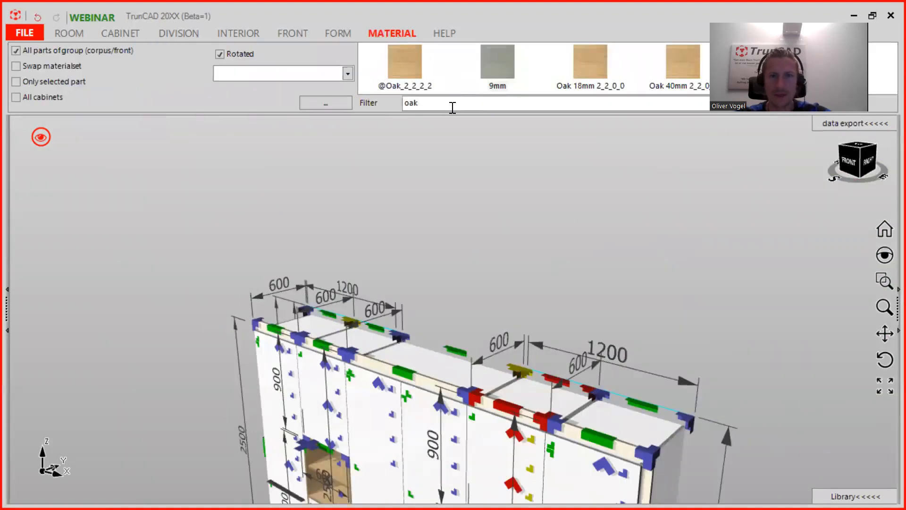
drag(451, 107, 396, 105)
text(w)
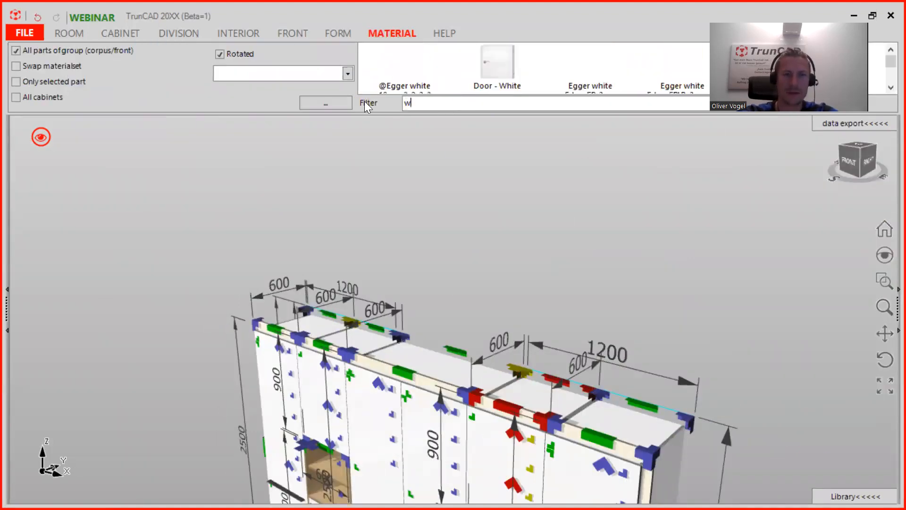
text(h)
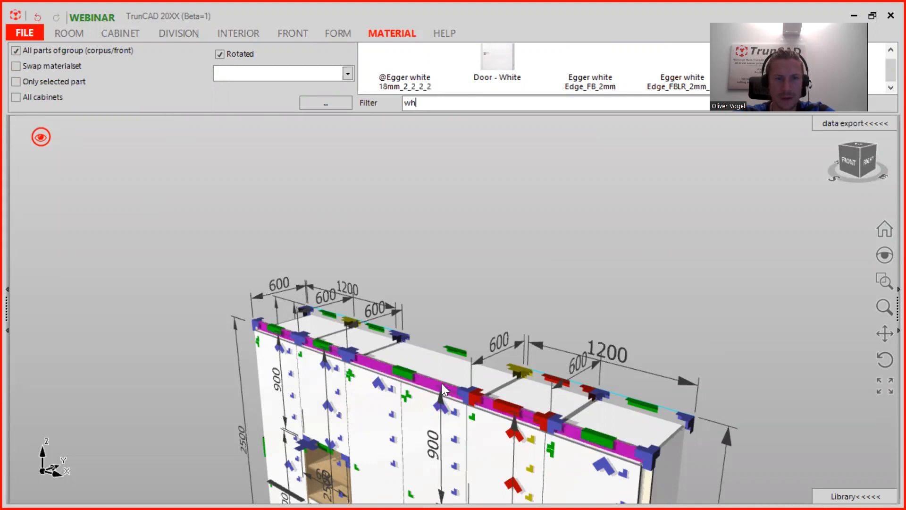
click(16, 98)
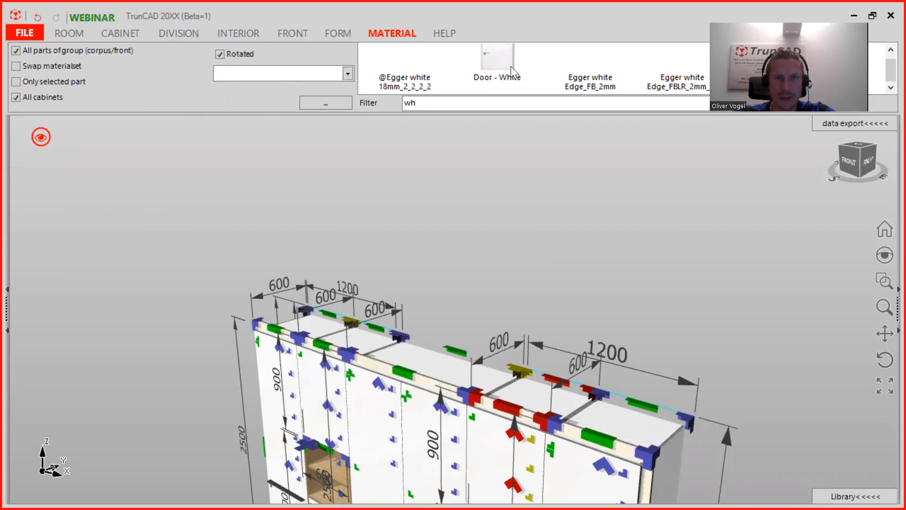
drag(407, 60, 426, 379)
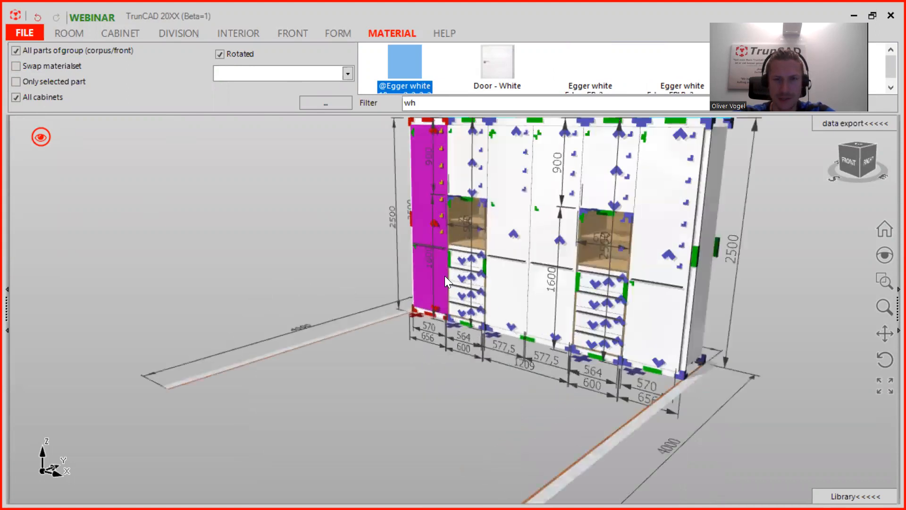
Step: Hide the touchareas so the whole white wardrobe can be viewed without markers and dimensions
scroll(445, 275, up, 4)
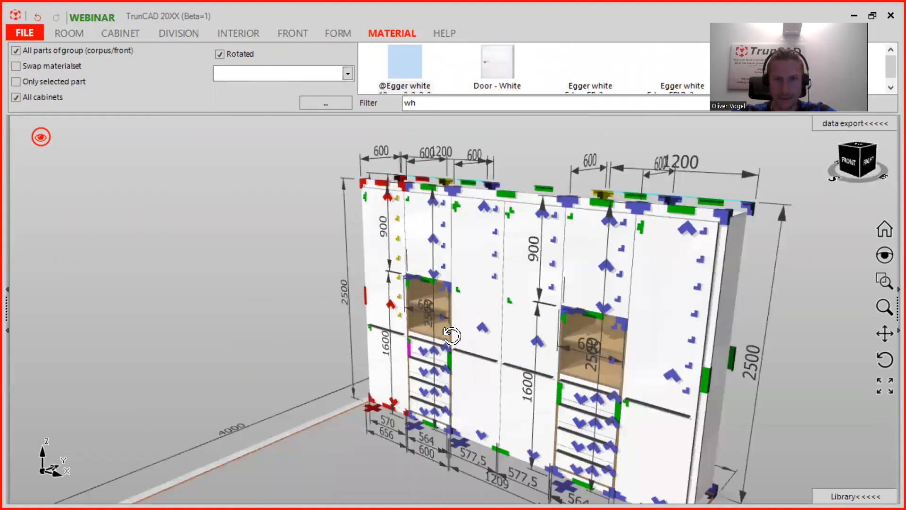
scroll(446, 322, down, 3)
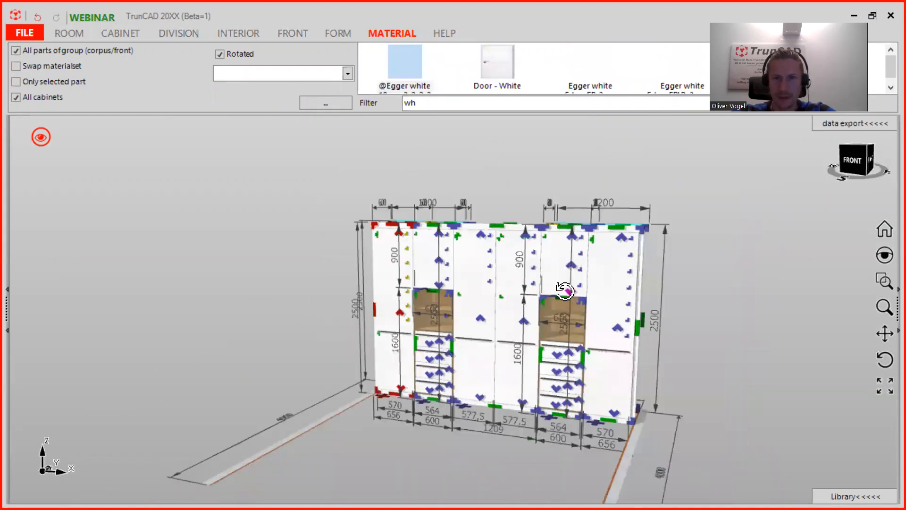
middle_drag(568, 289, 335, 238)
click(41, 137)
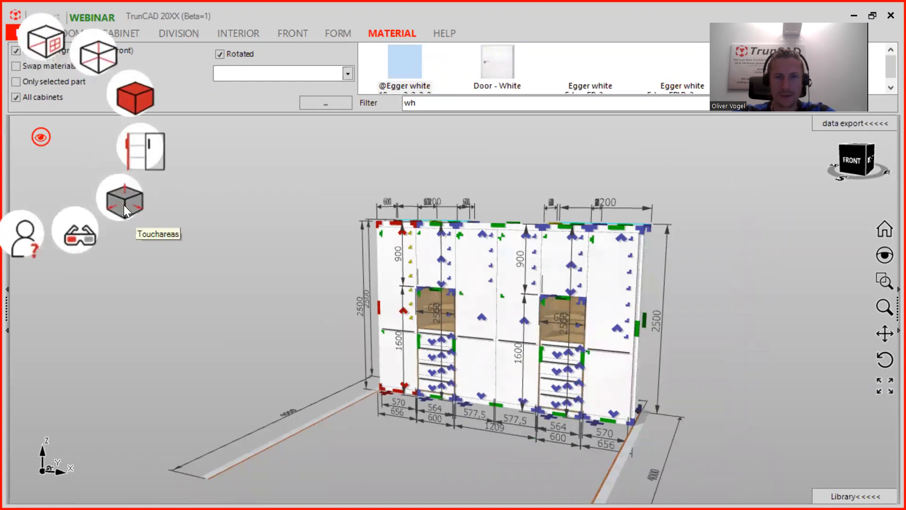
click(125, 209)
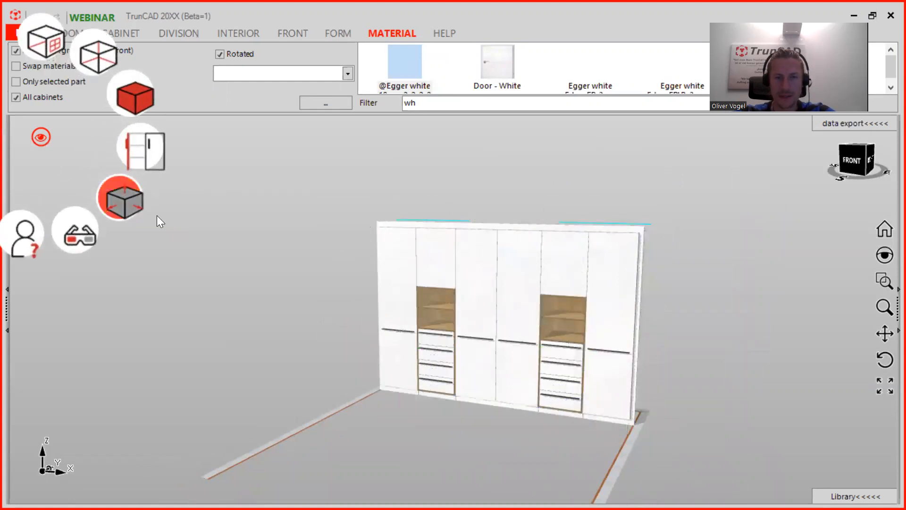
middle_drag(469, 391, 454, 411)
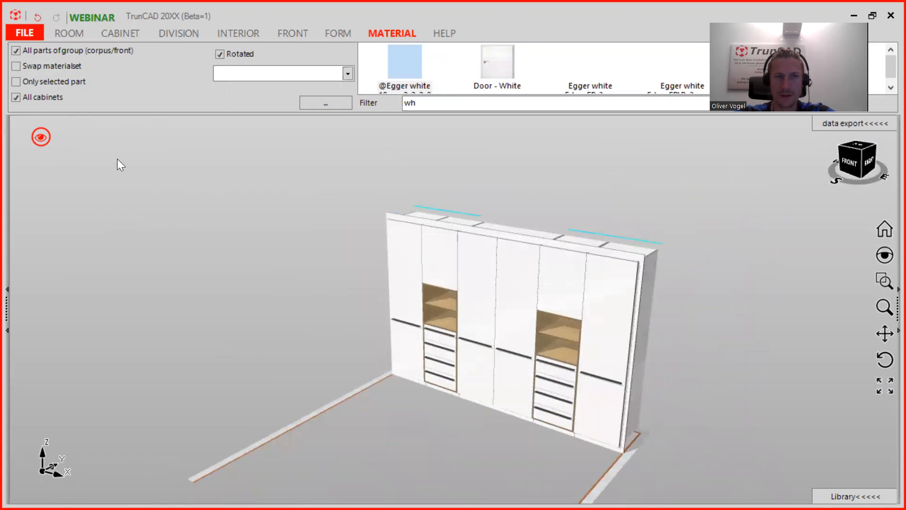
Step: Display the wardrobe with its doors and drawers open, and with the fronts hidden to inspect the interior
click(48, 137)
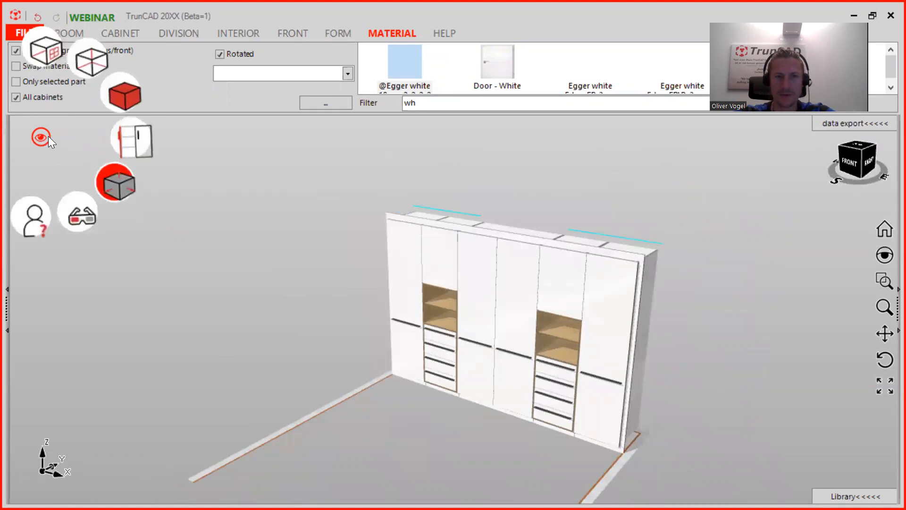
click(146, 152)
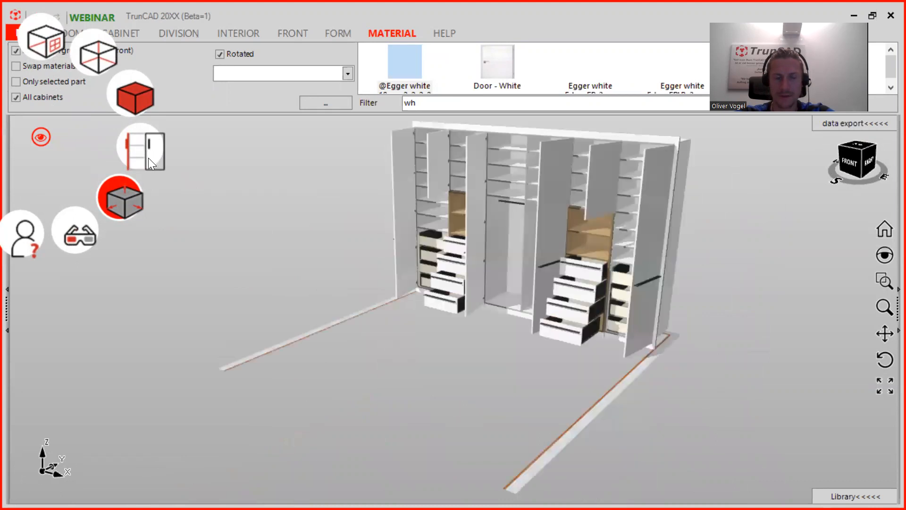
middle_drag(456, 200, 373, 194)
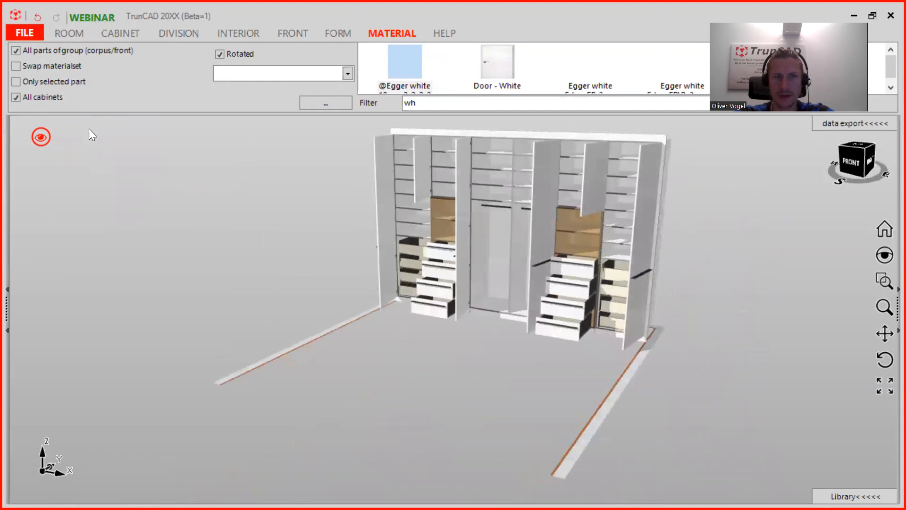
click(41, 138)
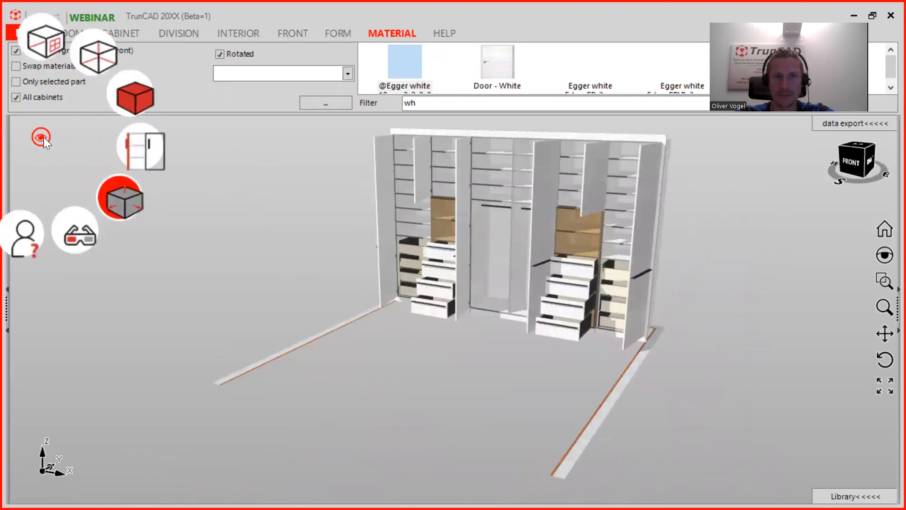
click(136, 145)
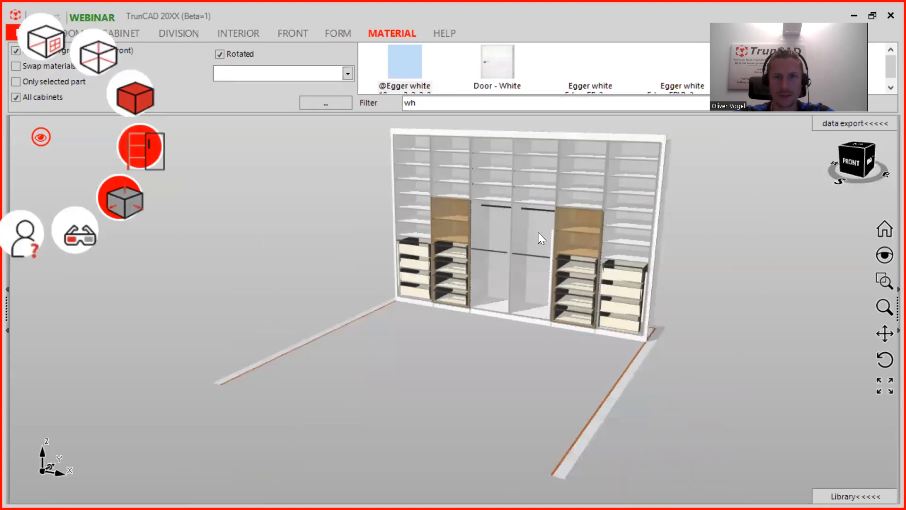
scroll(528, 248, up, 5)
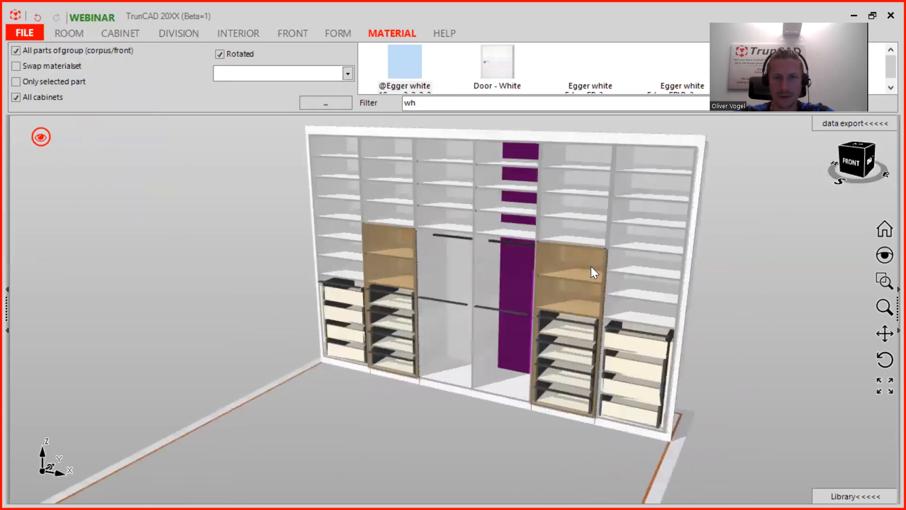
middle_drag(570, 274, 539, 286)
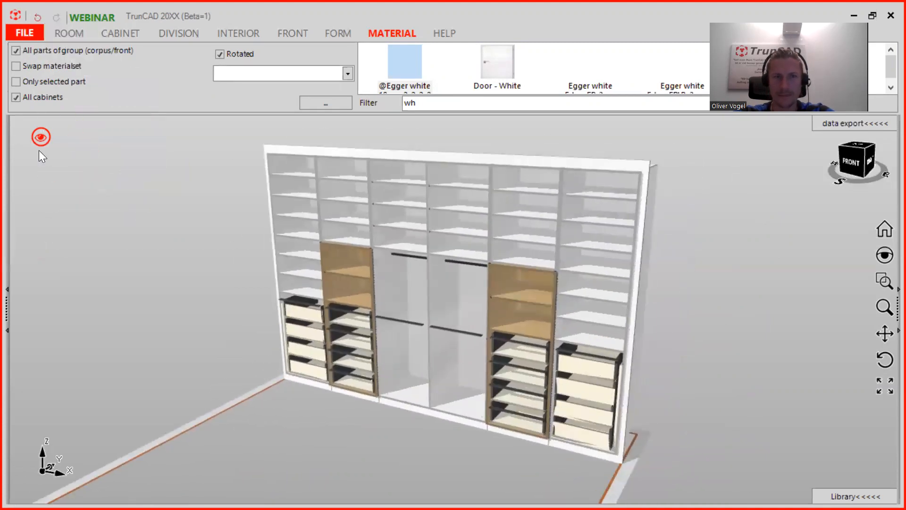
Step: Cycle the front display through closed, open and hidden, and return to closed fronts with the whole wardrobe in view
click(41, 137)
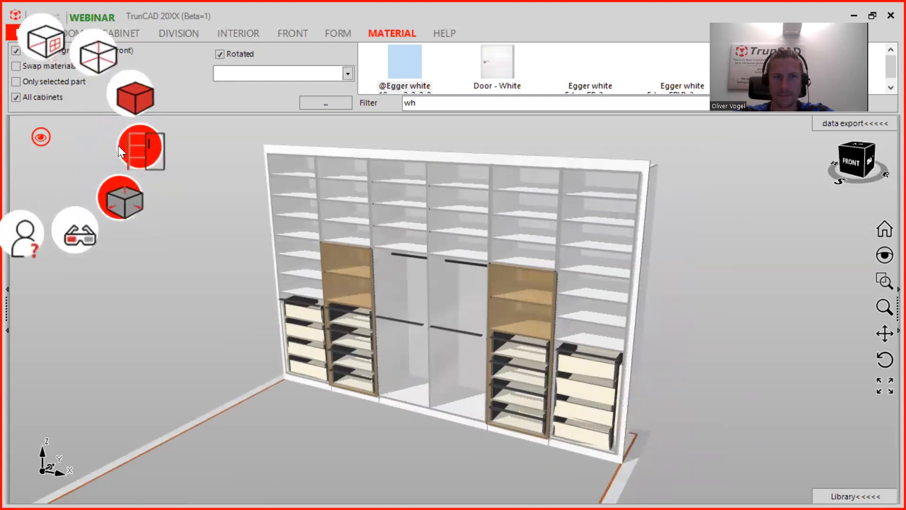
click(149, 159)
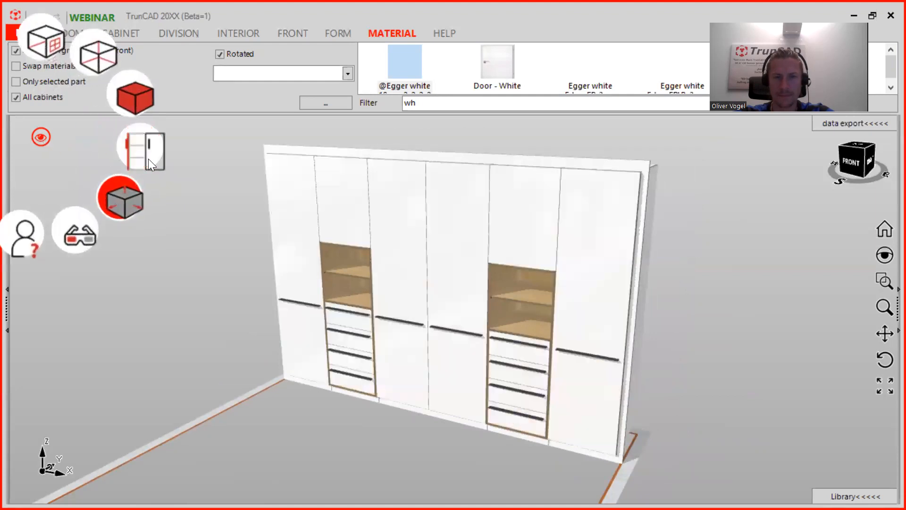
click(149, 158)
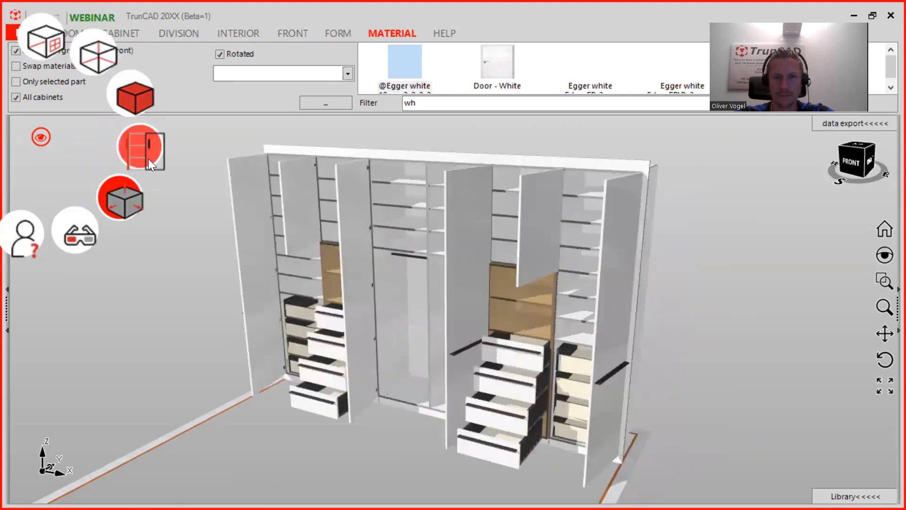
click(148, 159)
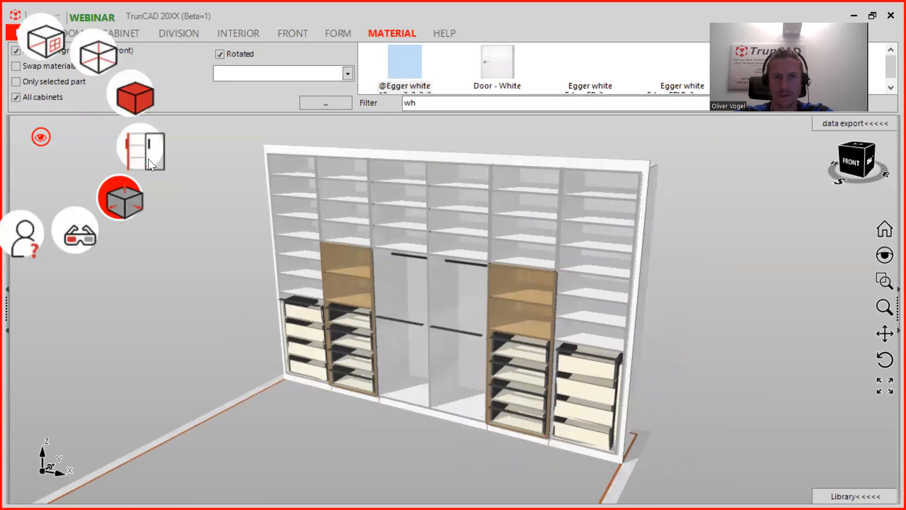
click(148, 158)
scroll(754, 293, down, 3)
middle_drag(754, 293, 736, 270)
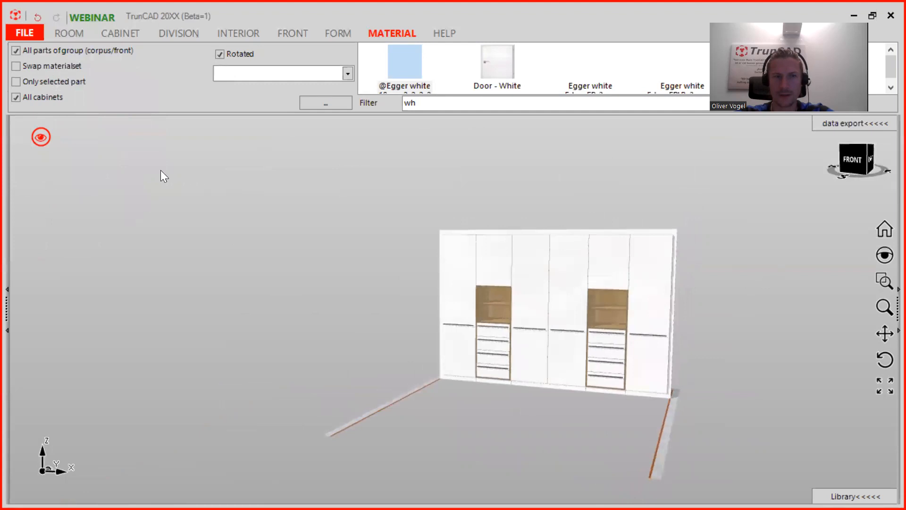
Step: View the wardrobe inside the room with walls and floor shown, and return to the display with the walls hidden
mouse_move(39, 138)
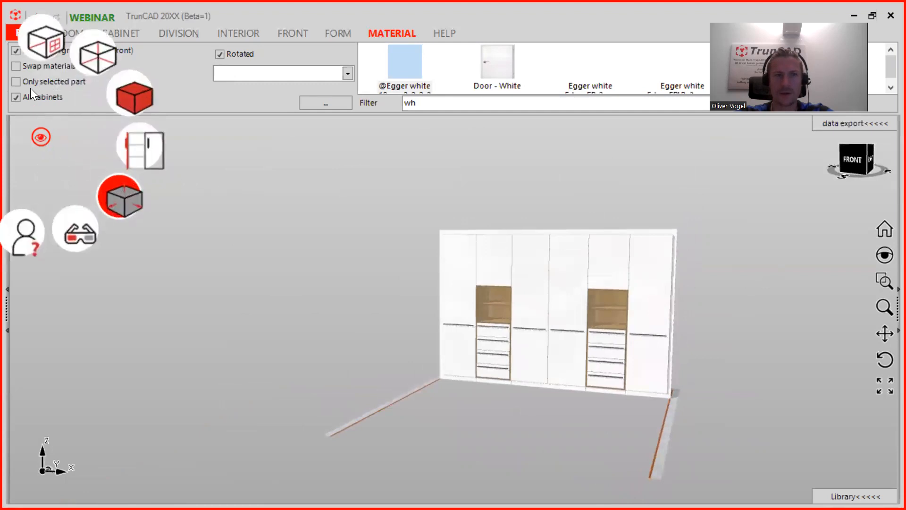
click(34, 38)
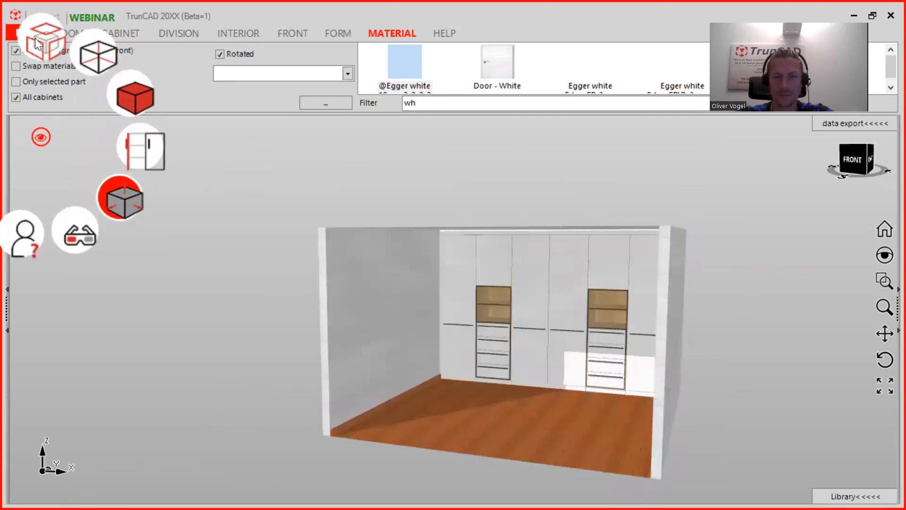
mouse_move(737, 274)
middle_down()
mouse_move(764, 256)
mouse_move(755, 269)
mouse_move(721, 274)
middle_up()
mouse_move(39, 133)
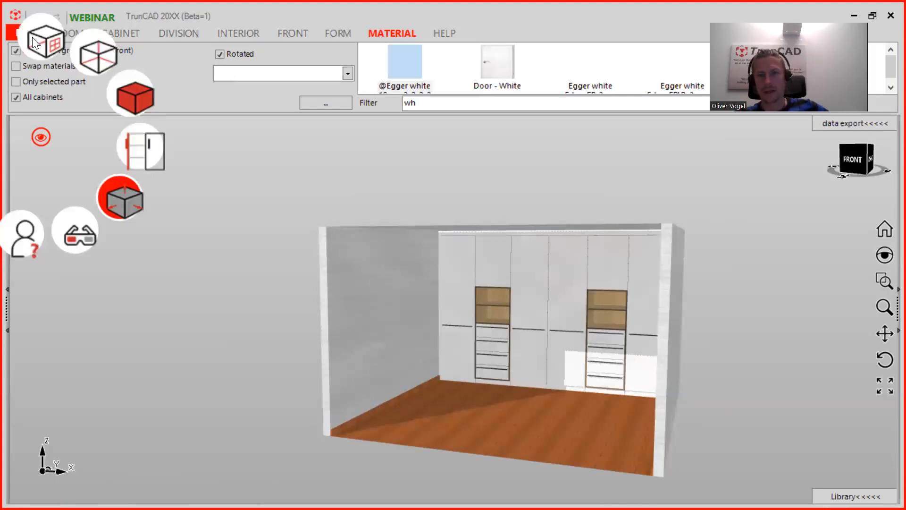
click(33, 36)
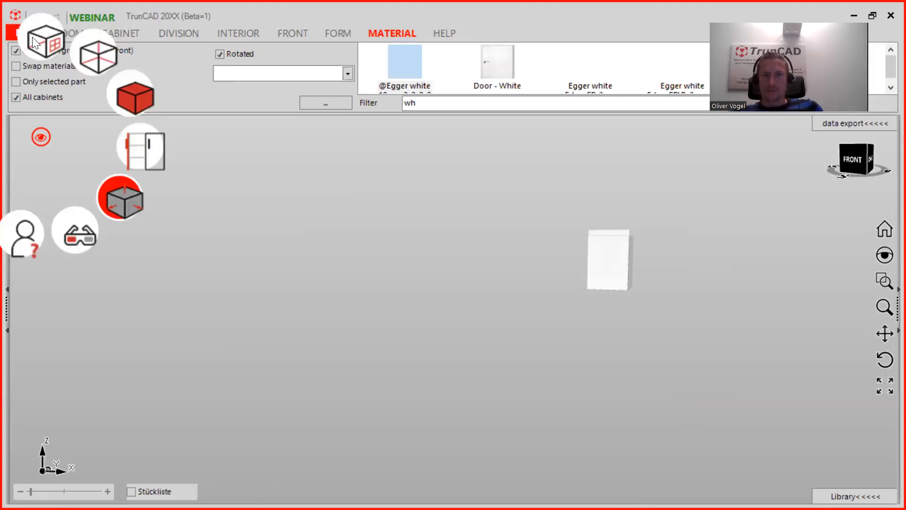
click(33, 39)
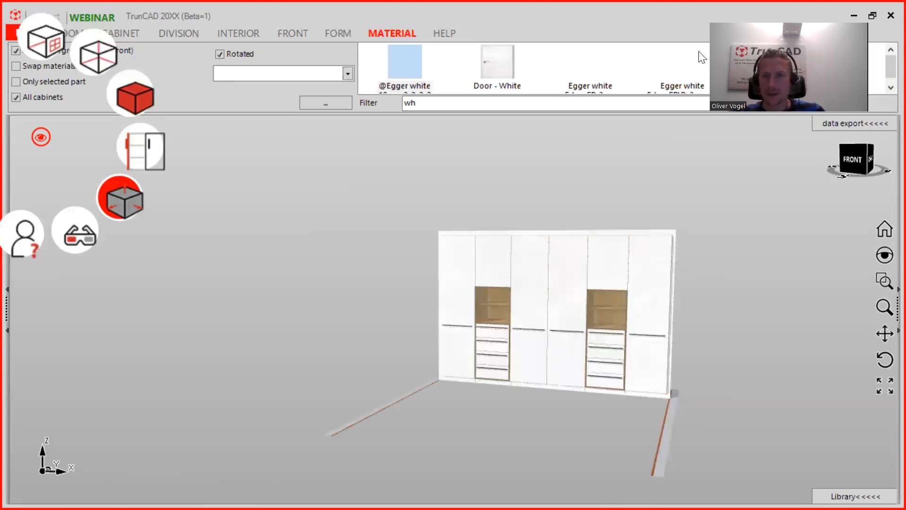
Step: Open the data export parts list, check the available layouts without choosing one, and widen the list
click(847, 122)
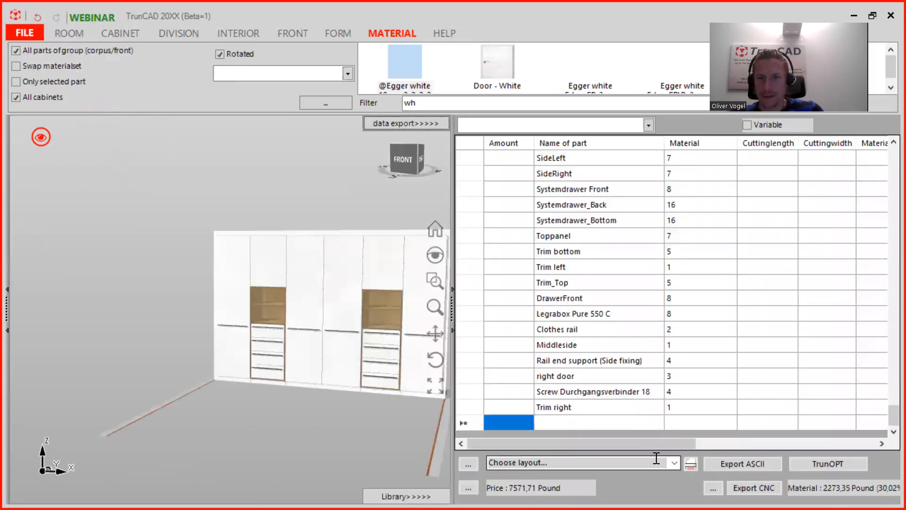
click(673, 463)
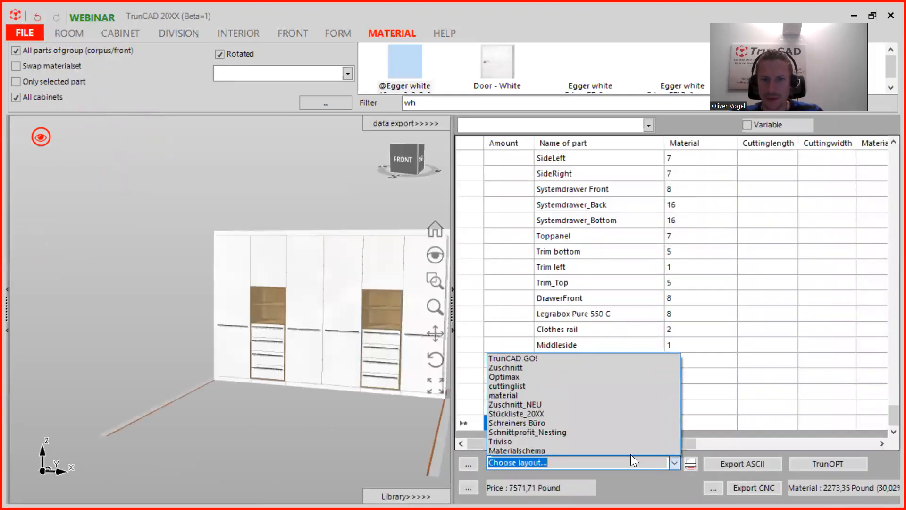
click(787, 322)
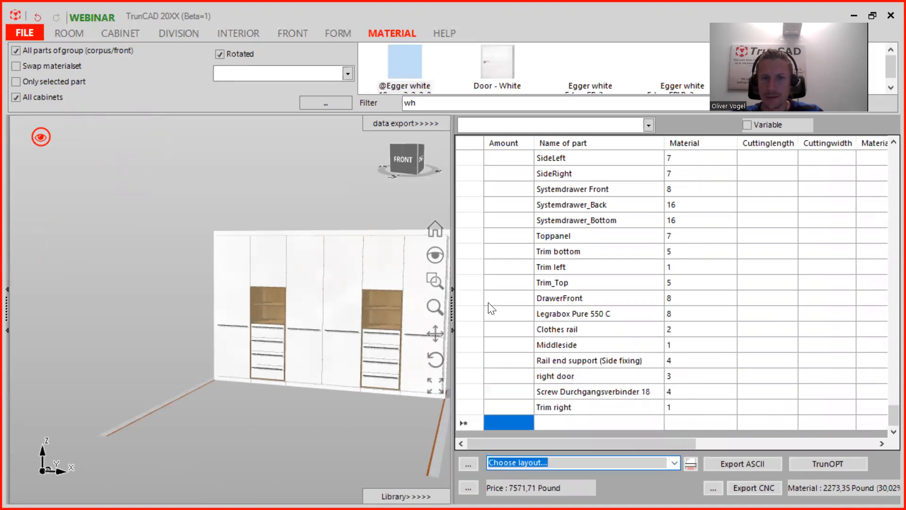
drag(452, 311, 255, 312)
Step: Examine the hardware quantities and the panel and edge material totals at the end of the parts list
scroll(552, 338, up, 8)
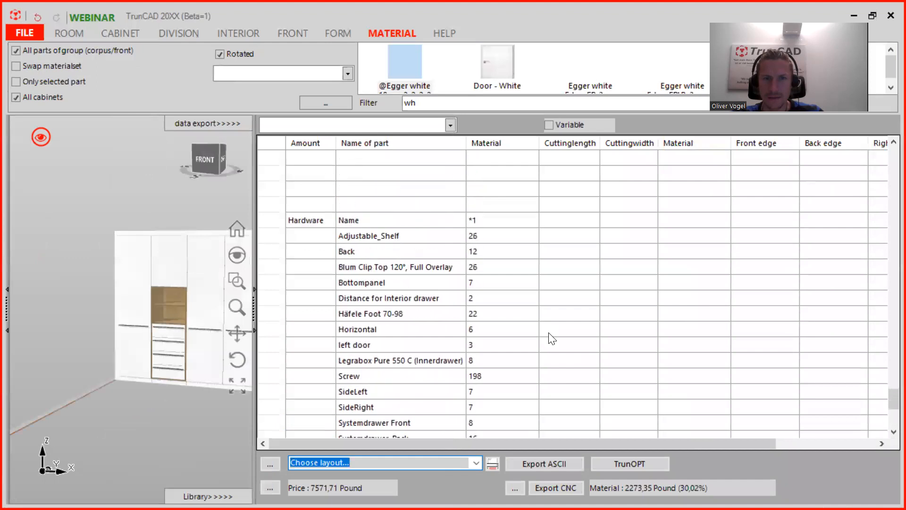
scroll(549, 340, up, 2)
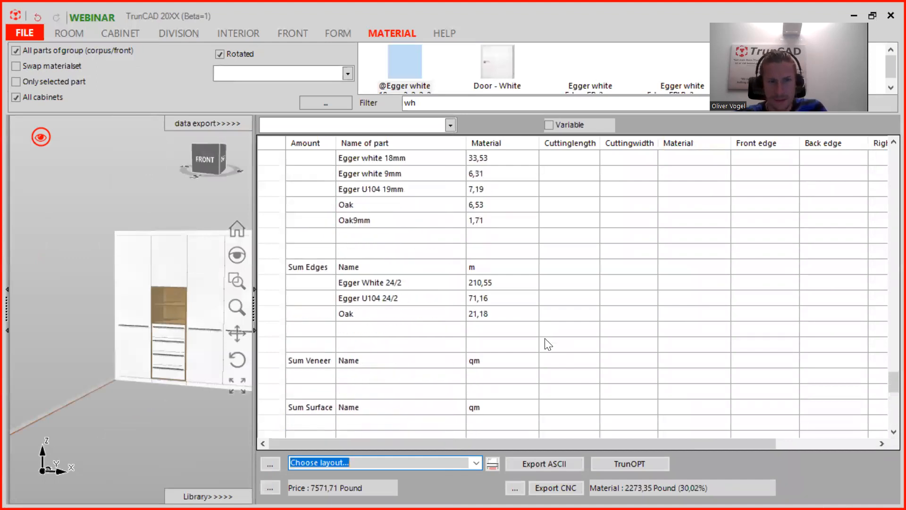
scroll(537, 338, down, 6)
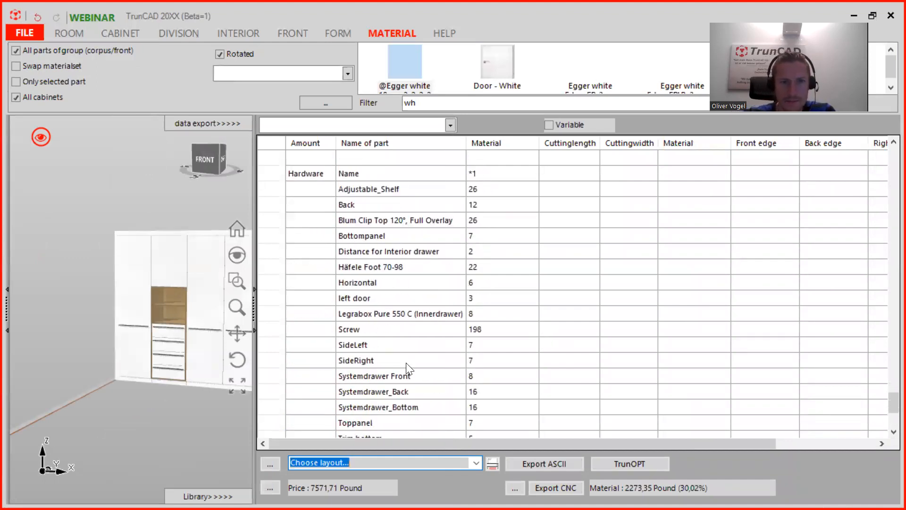
scroll(409, 367, down, 2)
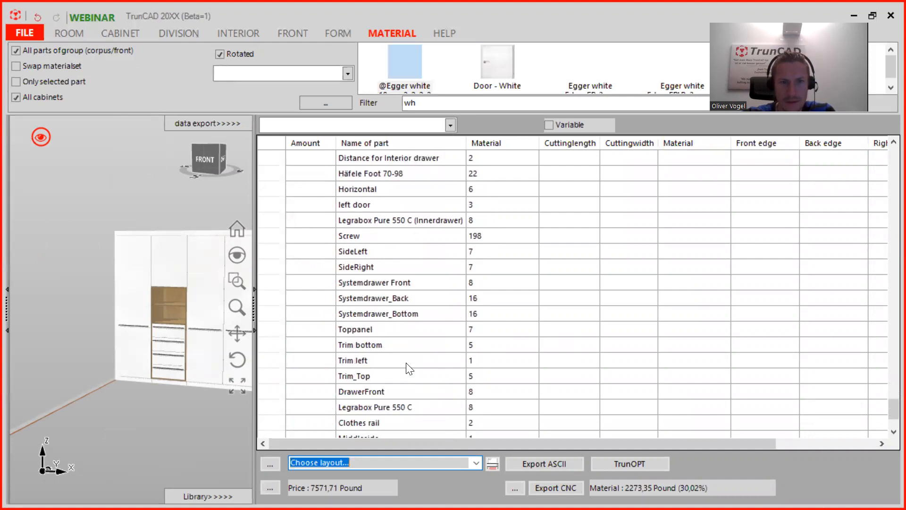
scroll(409, 367, up, 7)
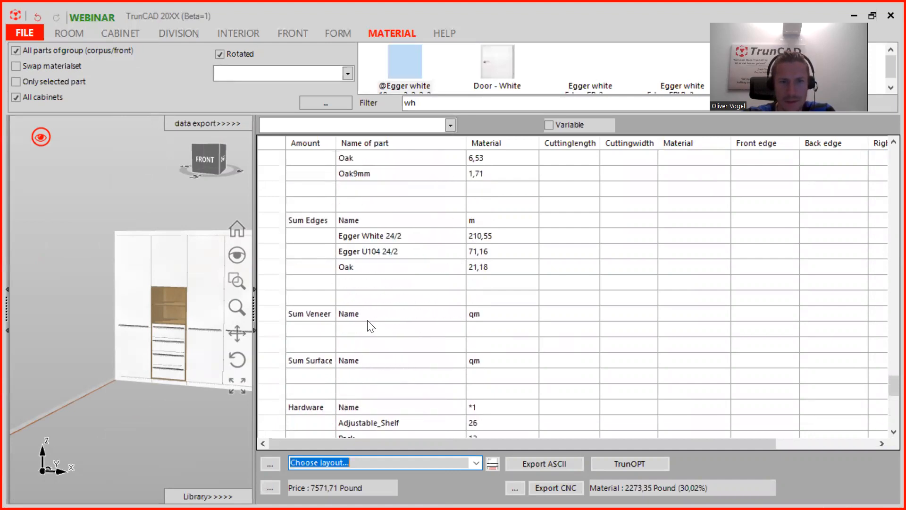
scroll(371, 326, up, 1)
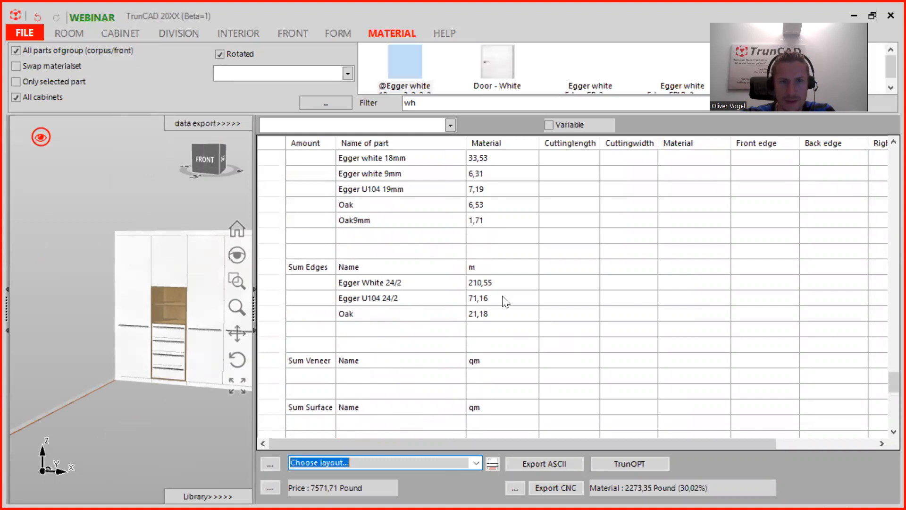
scroll(412, 319, up, 2)
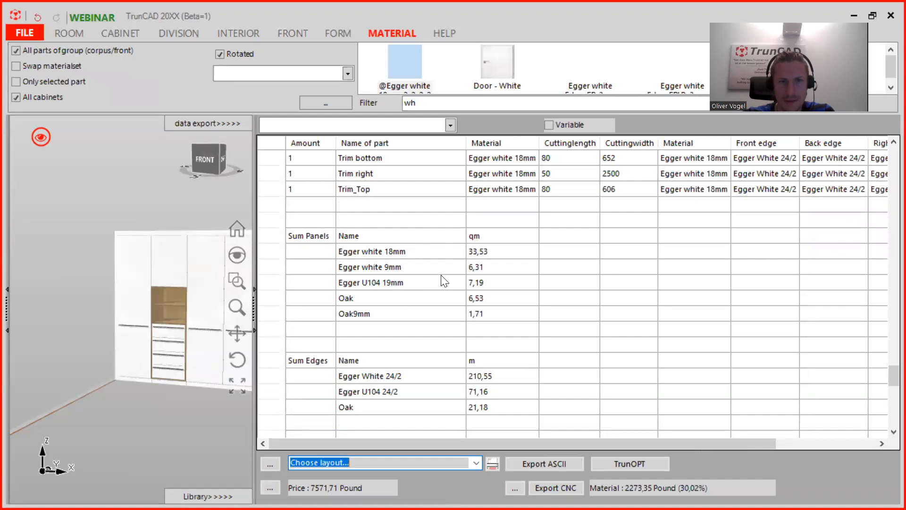
Step: Examine the part rows of the individual cabinets, including their materials, cutting lengths, cutting widths and edges
scroll(443, 281, up, 8)
scroll(444, 281, up, 10)
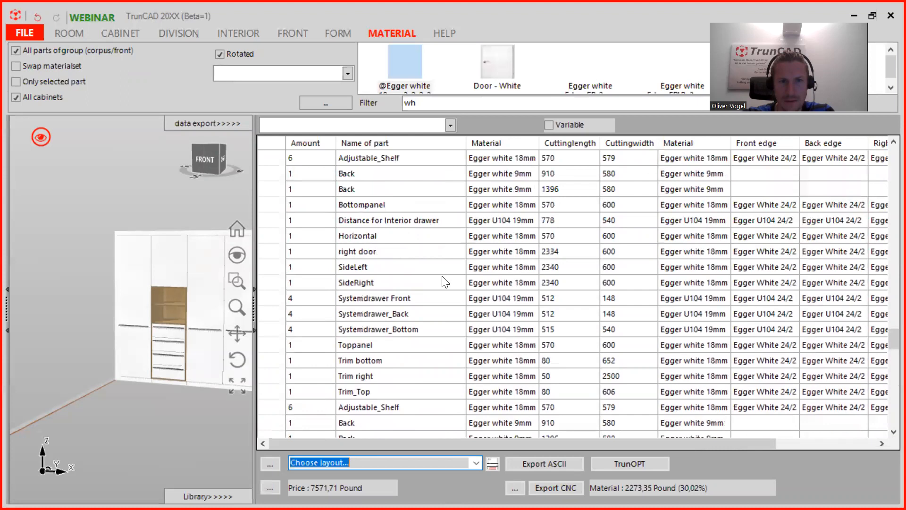
scroll(446, 301, down, 4)
scroll(443, 297, down, 5)
scroll(443, 302, up, 5)
scroll(446, 307, up, 2)
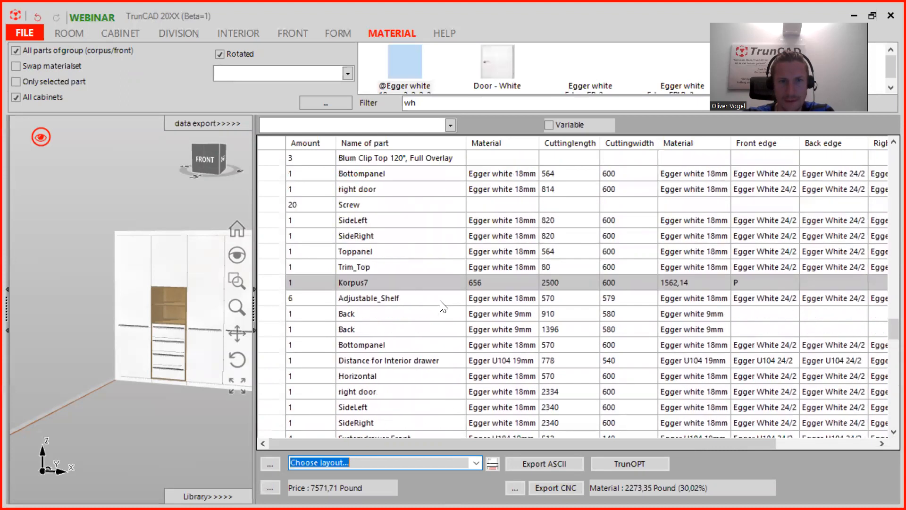
scroll(372, 278, up, 5)
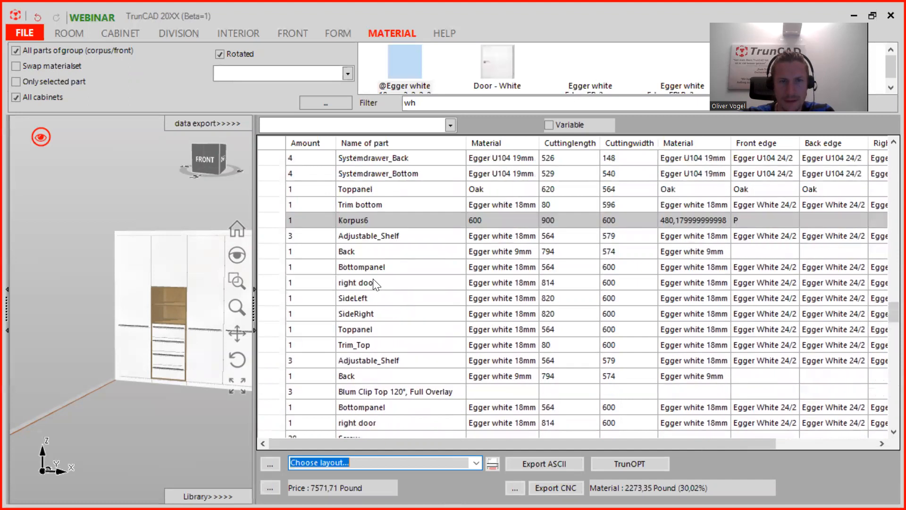
scroll(423, 276, up, 3)
scroll(423, 276, down, 12)
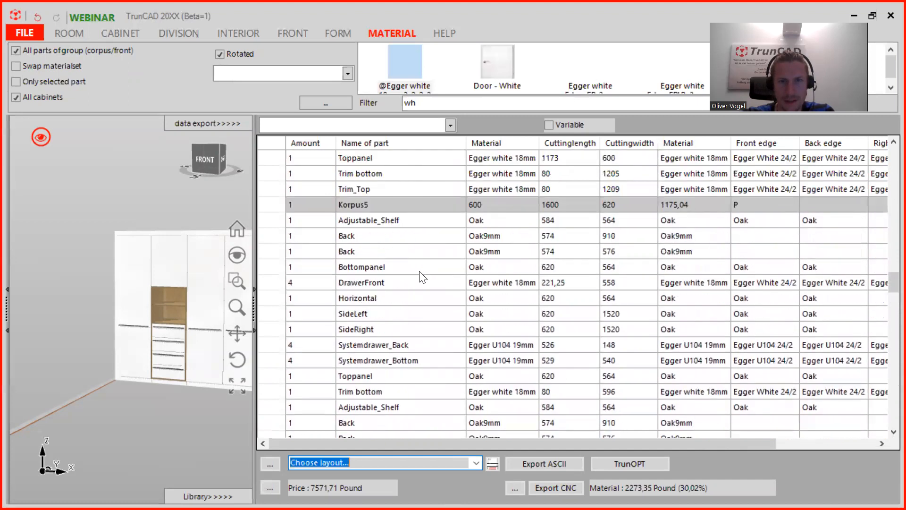
scroll(422, 277, down, 15)
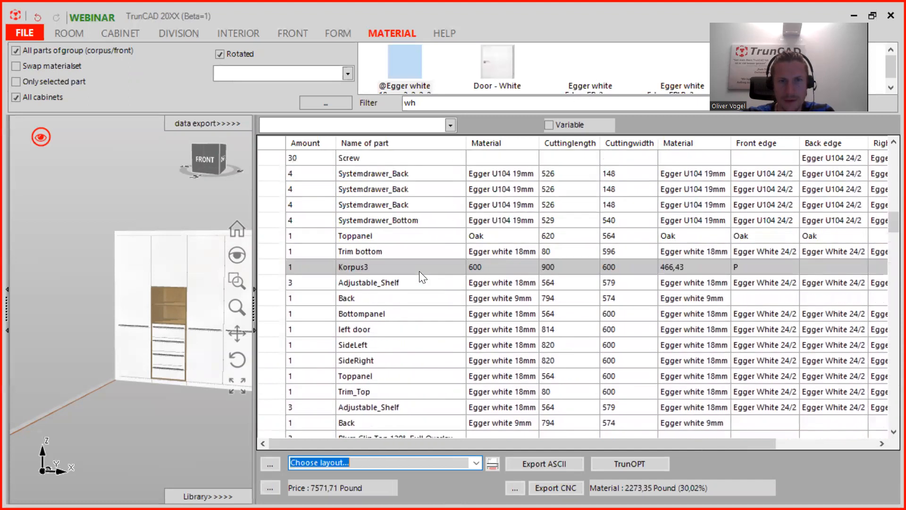
Step: Bring up the parts list's ASCII export as a CSV file, cancel saving, and close the data export
click(554, 466)
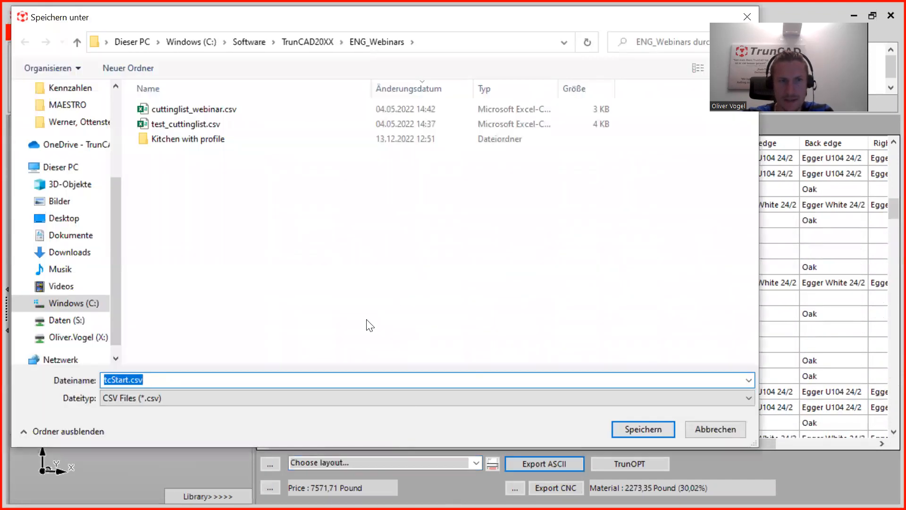
click(739, 427)
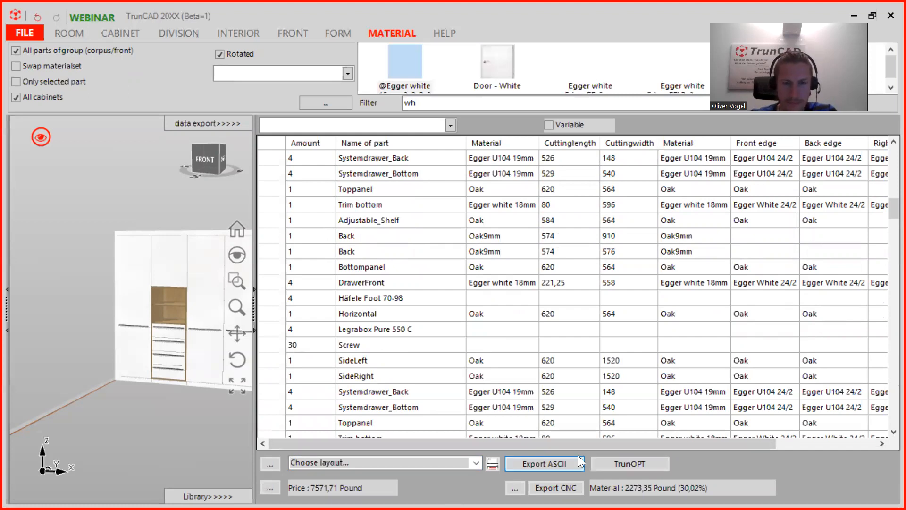
click(214, 122)
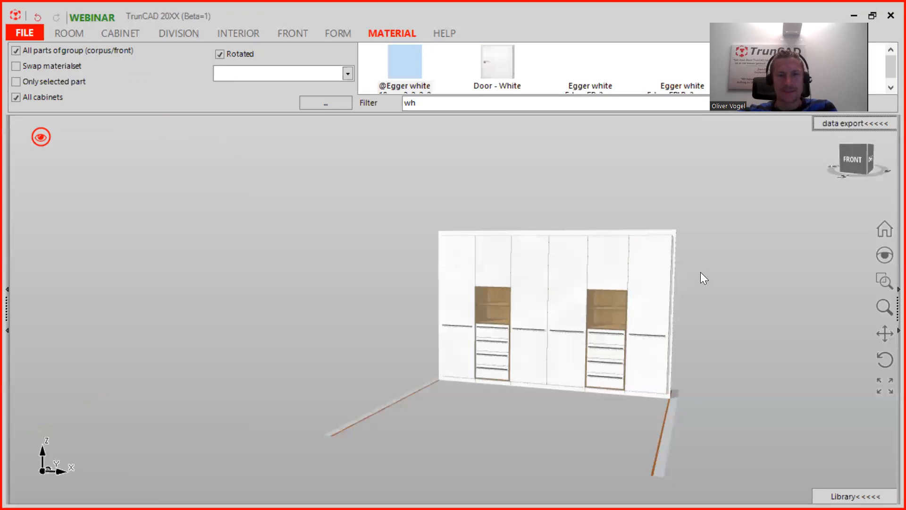
middle_drag(701, 271, 647, 314)
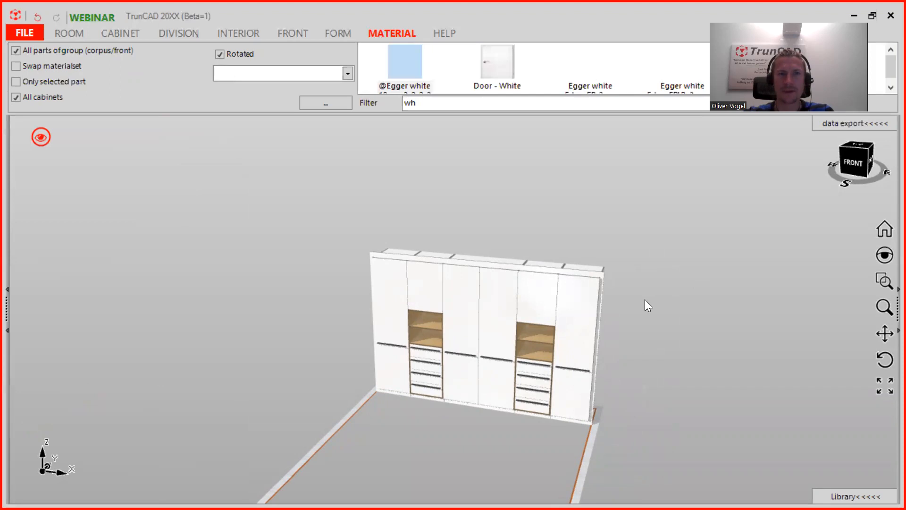
middle_drag(668, 348, 402, 298)
drag(471, 319, 682, 336)
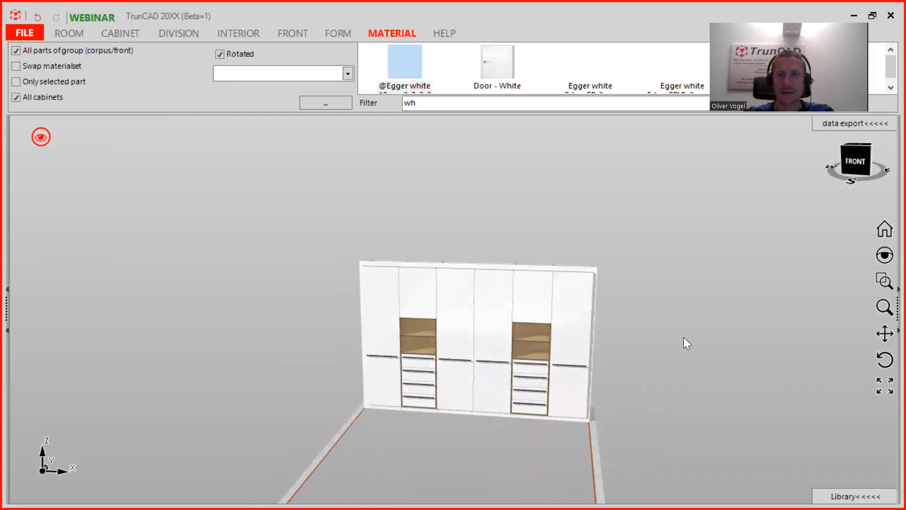